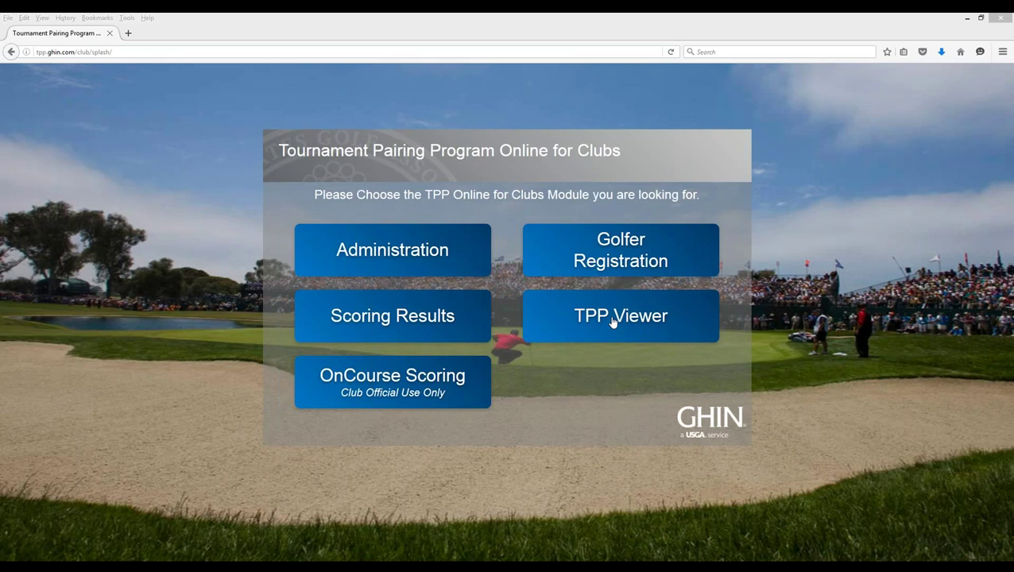
- Go from the TPP Online for Clubs splash page to the Administration user login
{"action": "left_click", "coordinate": [395, 256]}
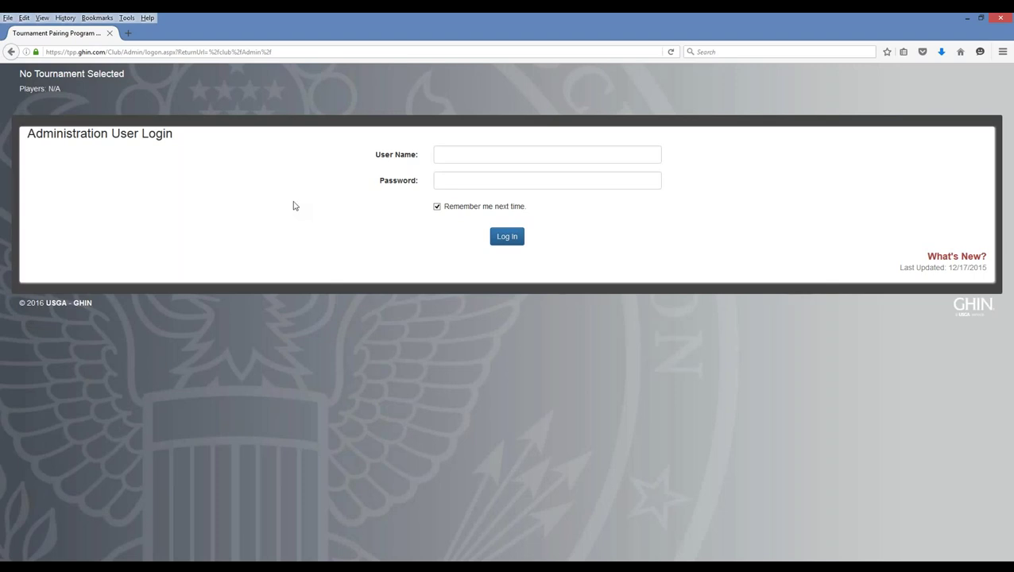
- Log in with the administrator's user name and password, correcting a mistyped password
{"action": "left_click", "coordinate": [476, 154]}
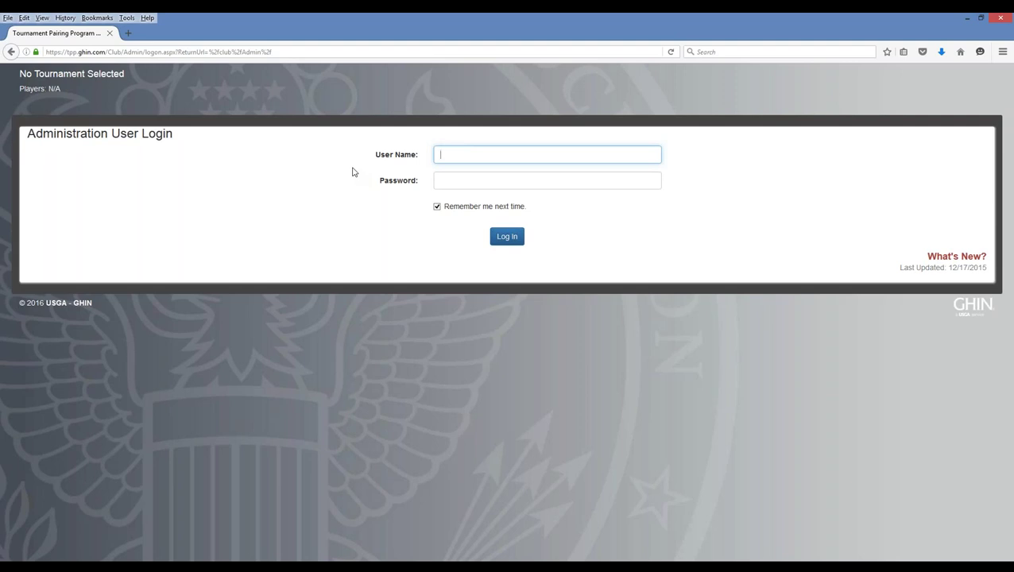
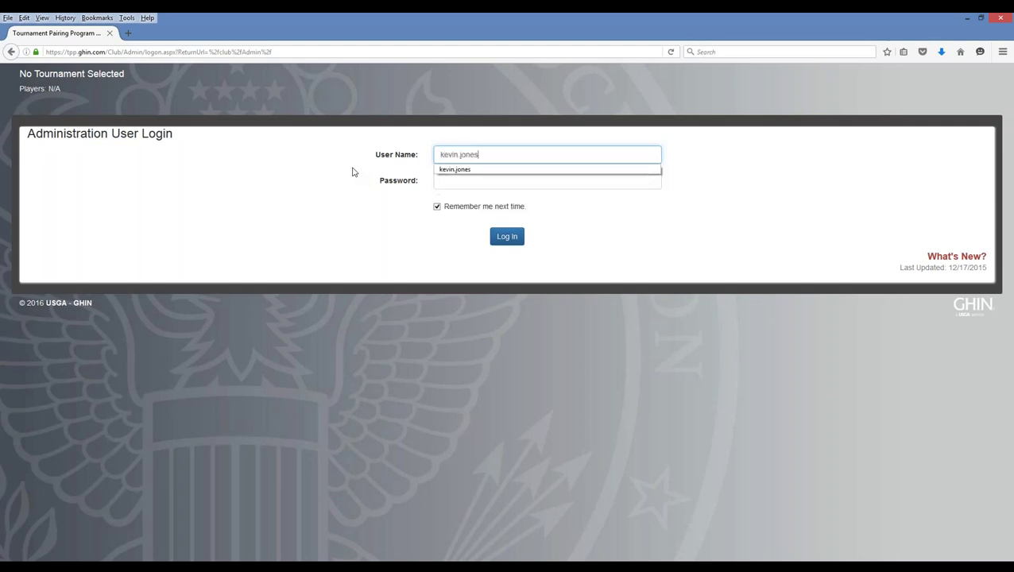
{"action": "key", "text": "Tab"}
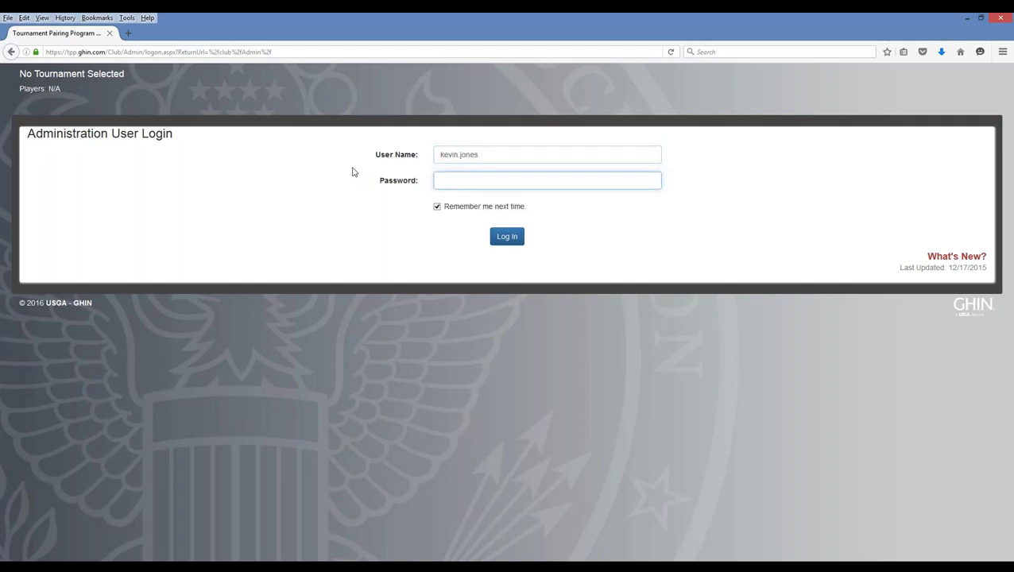
{"action": "type", "text": "•••••••••"}
{"action": "key", "text": "BackSpace"}
{"action": "key", "text": "BackSpace"}
{"action": "key", "text": "BackSpace"}
{"action": "key", "text": "BackSpace"}
{"action": "key", "text": "BackSpace"}
{"action": "key", "text": "BackSpace"}
{"action": "key", "text": "BackSpace"}
{"action": "key", "text": "BackSpace"}
{"action": "type", "text": "••••••••"}
{"action": "key", "text": "Return"}
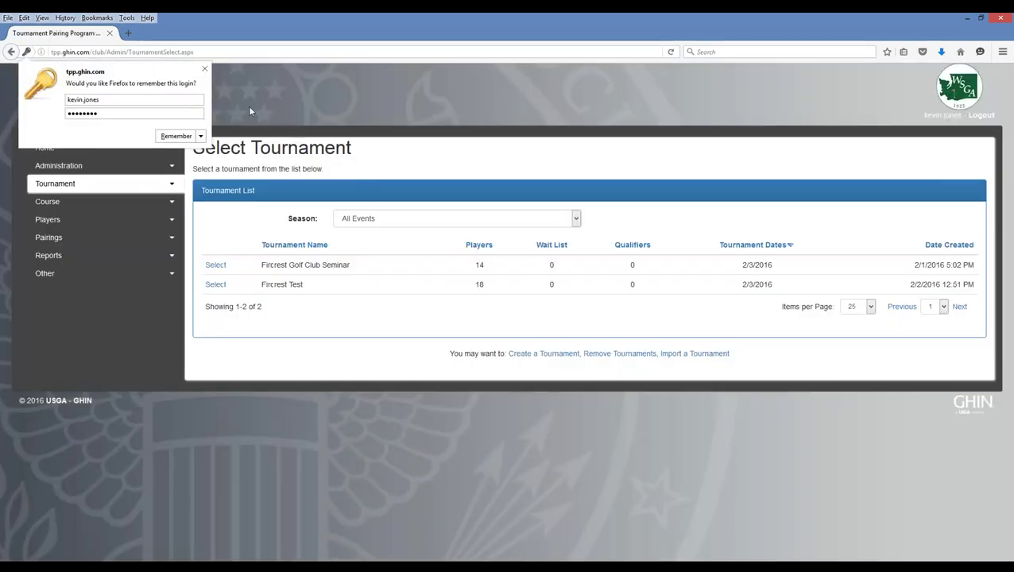
- Dismiss Firefox's save-login prompt and expand the Administration menu in the sidebar
{"action": "left_click", "coordinate": [204, 68]}
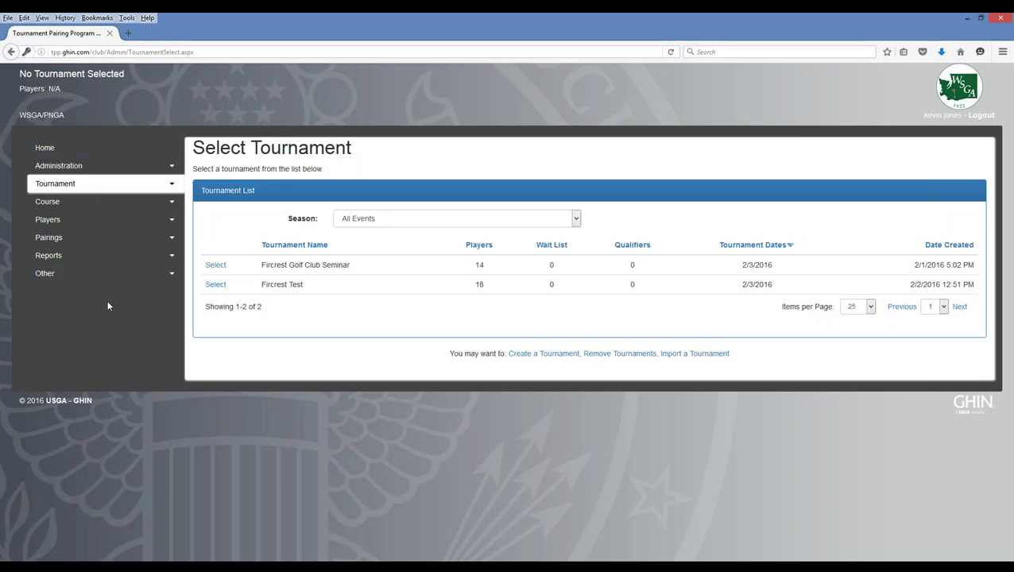
{"action": "left_click", "coordinate": [121, 169]}
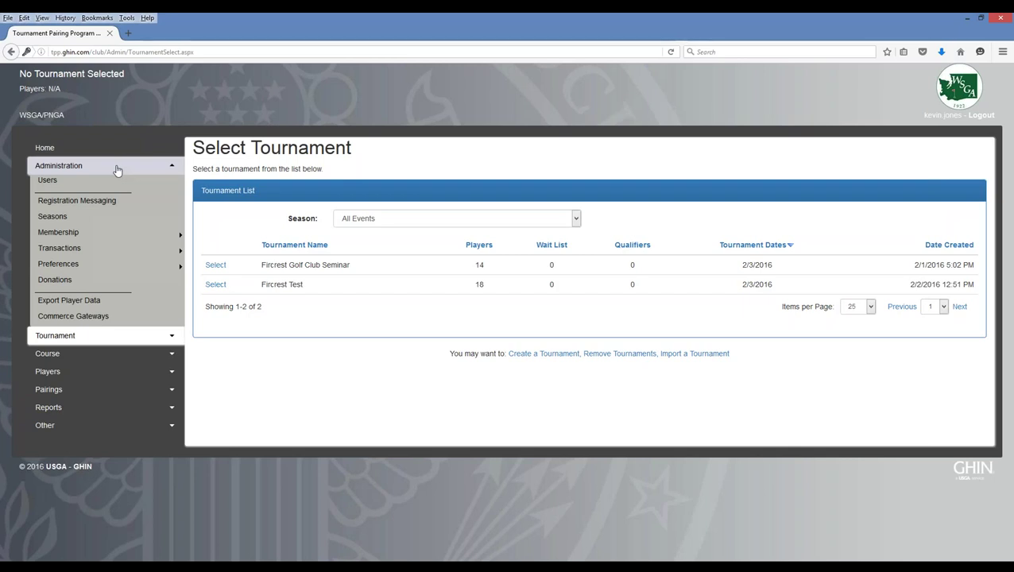
- Show the two administrator accounts under Administration > Users and bring up an empty Add User form
{"action": "left_click", "coordinate": [48, 182]}
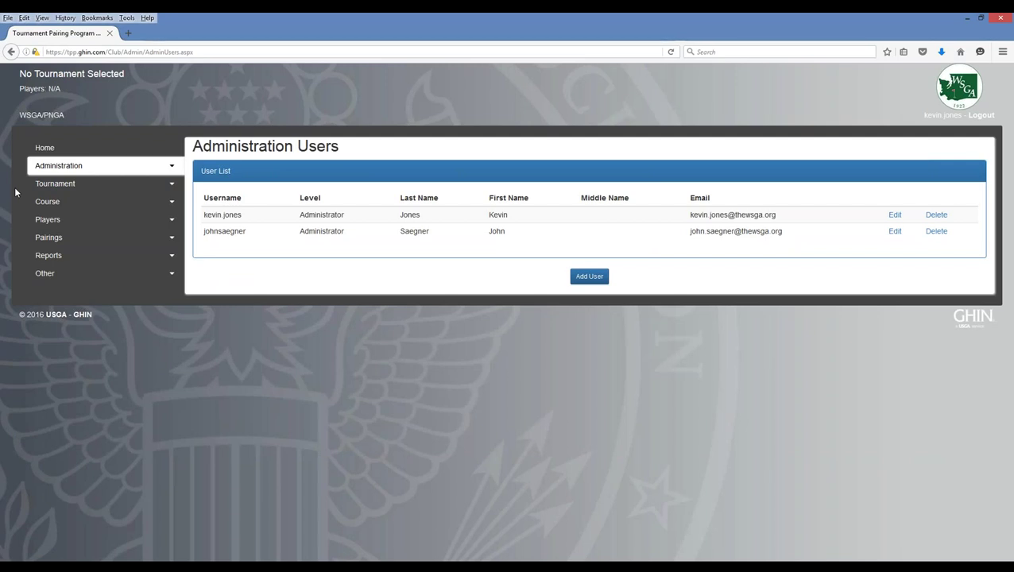
{"action": "left_click", "coordinate": [127, 220]}
{"action": "left_click", "coordinate": [589, 283]}
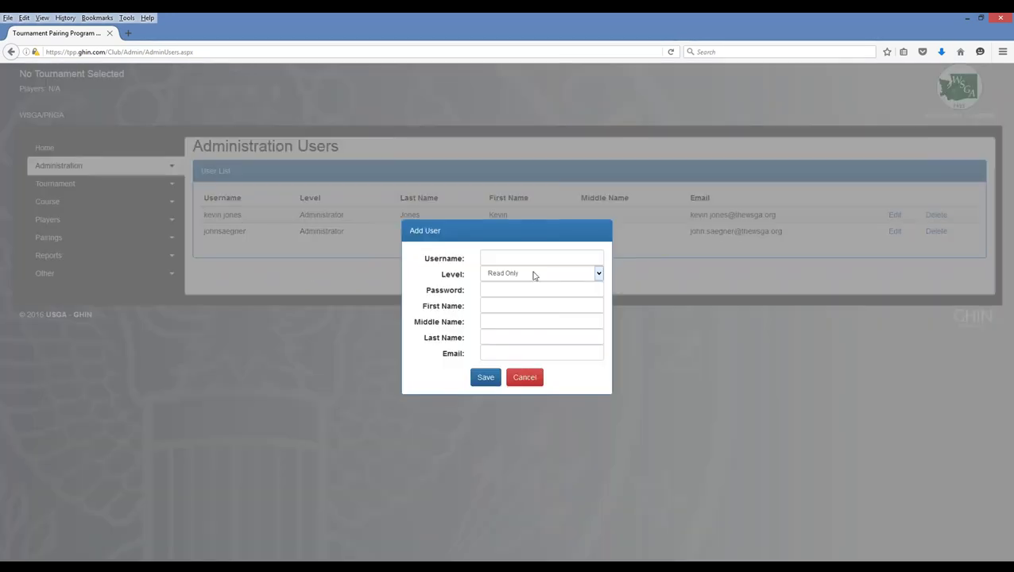
{"action": "left_click", "coordinate": [598, 274]}
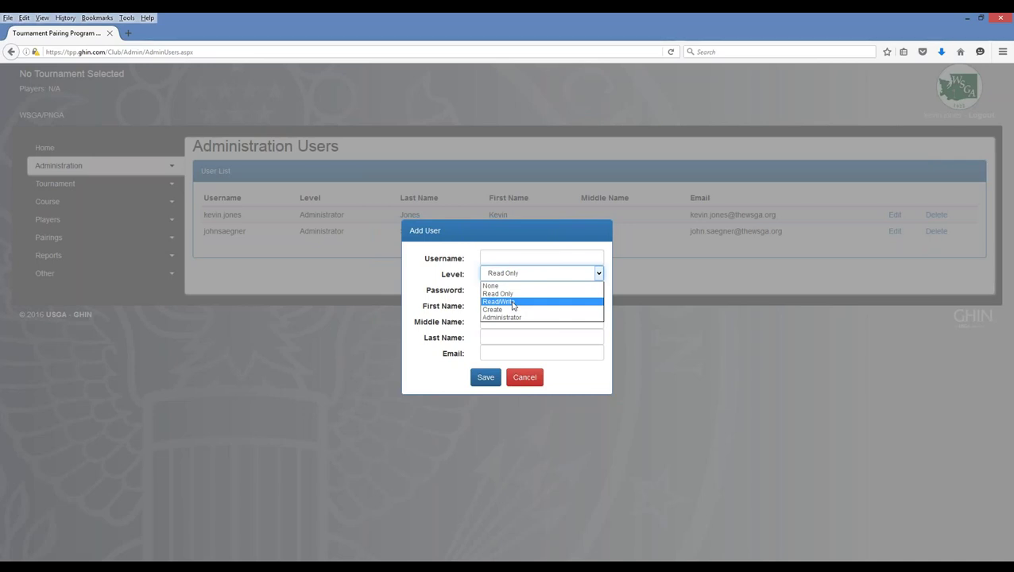
{"action": "left_click", "coordinate": [501, 254]}
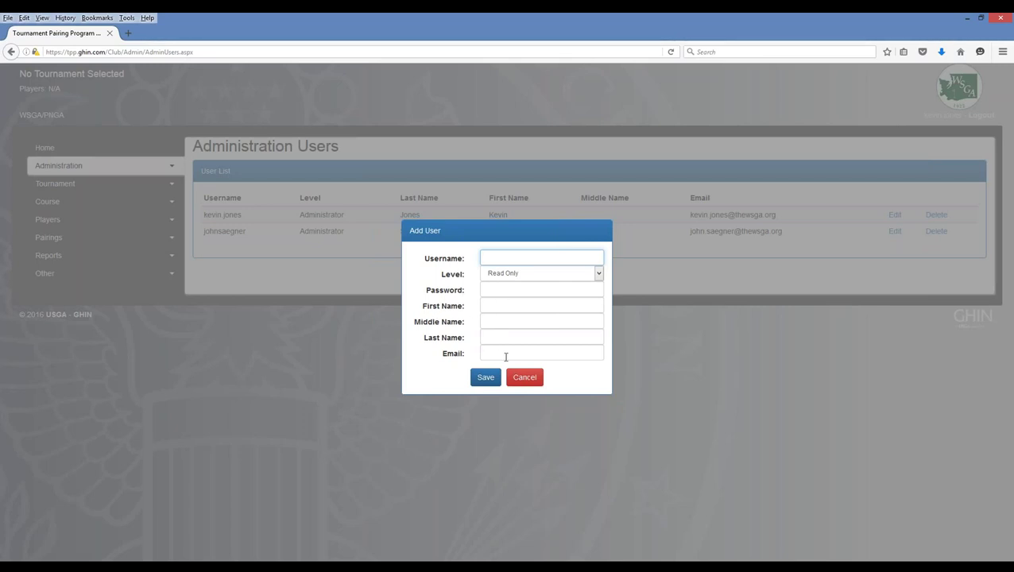
{"action": "left_click", "coordinate": [529, 378]}
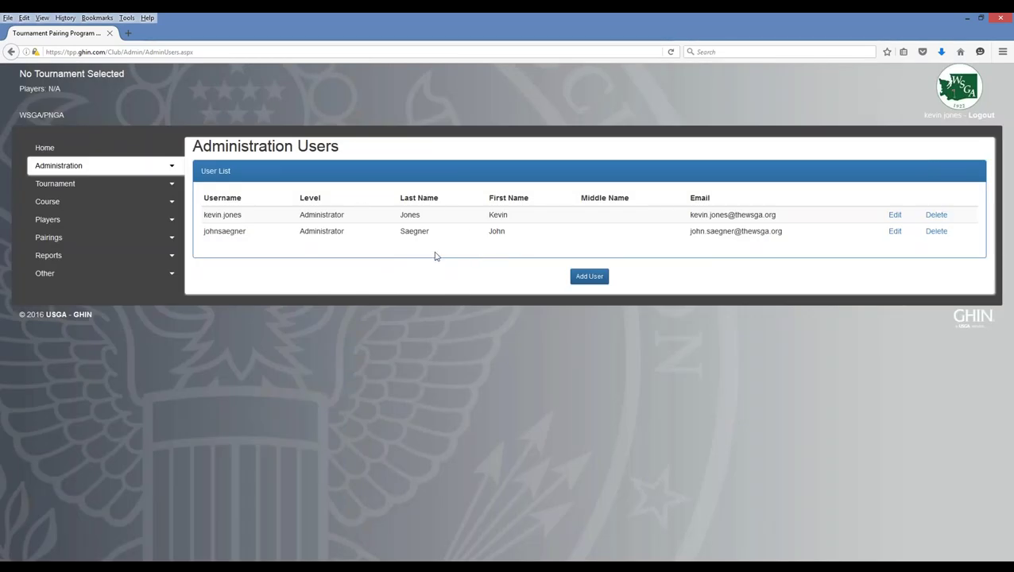
- Expand the Administration menu, then the Course submenu with Import from CRP and Course Management
{"action": "left_click", "coordinate": [174, 168]}
{"action": "left_click", "coordinate": [109, 206]}
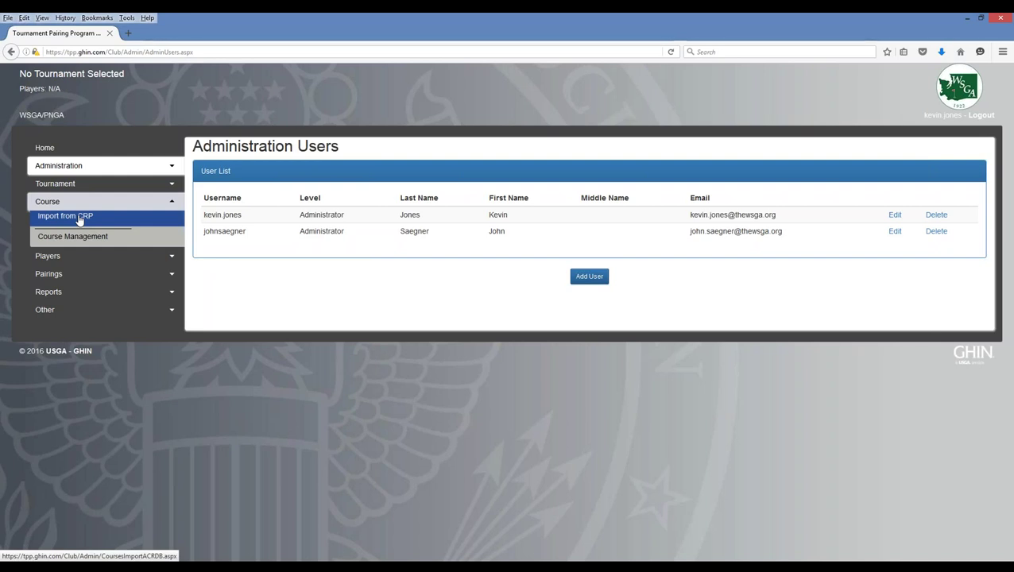
- In Import from CRP, choose state Washington, letter T, and course The Home Course
{"action": "left_click", "coordinate": [80, 221]}
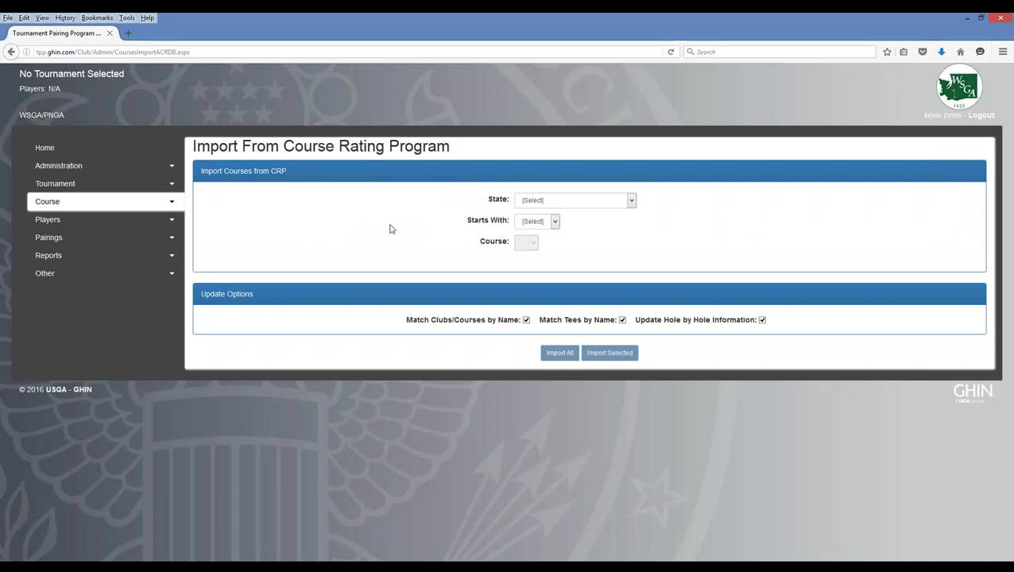
{"action": "left_click", "coordinate": [583, 204]}
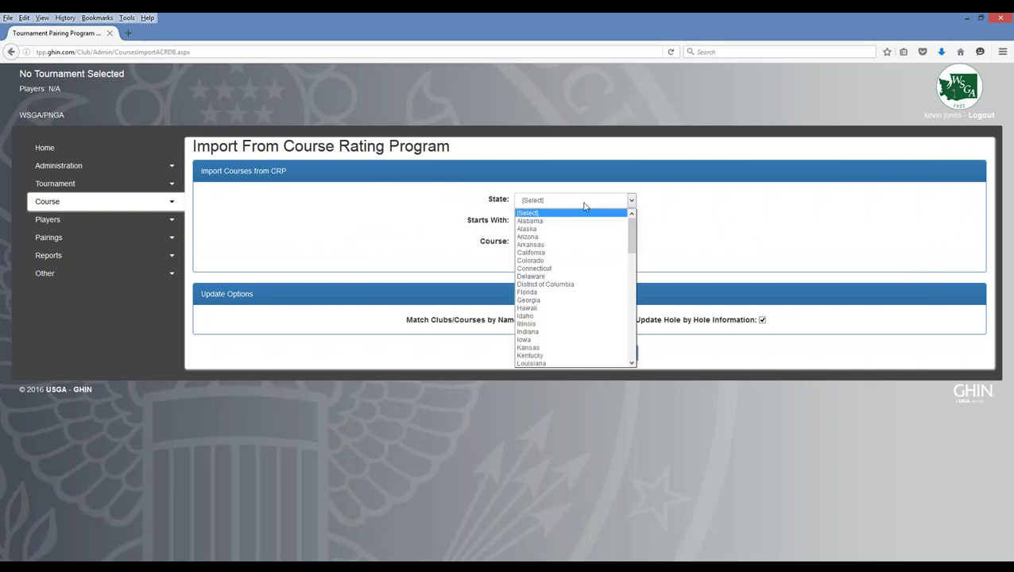
{"action": "scroll", "coordinate": [570, 276], "scroll_direction": "down", "scroll_amount": 13}
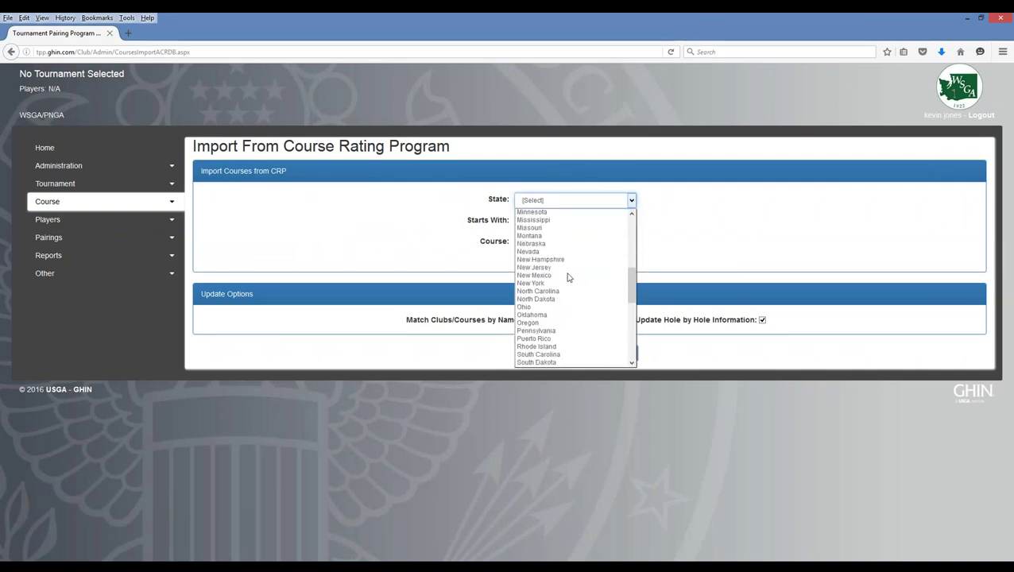
{"action": "scroll", "coordinate": [569, 282], "scroll_direction": "down", "scroll_amount": 2}
{"action": "scroll", "coordinate": [569, 282], "scroll_direction": "up", "scroll_amount": 2}
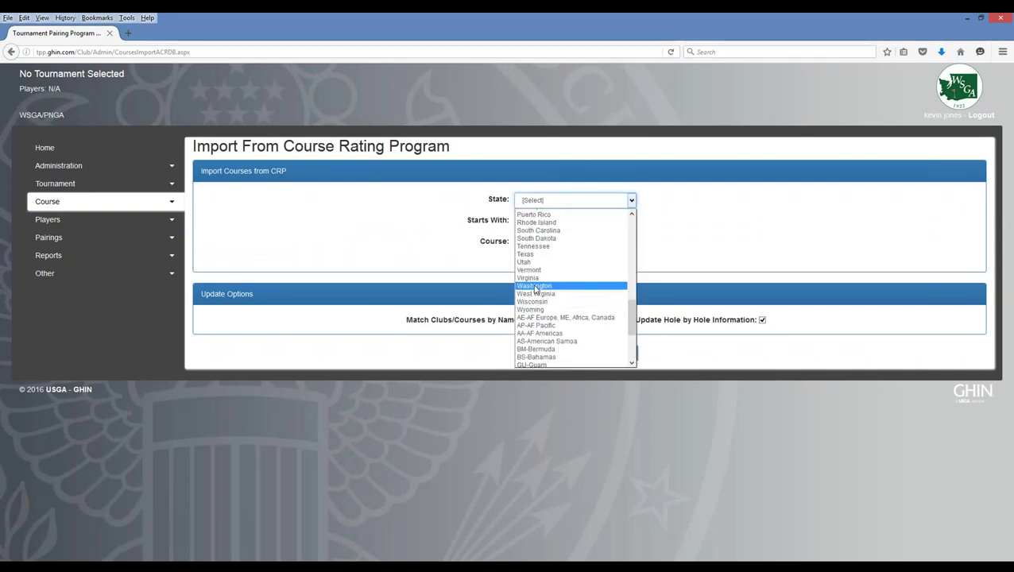
{"action": "left_click", "coordinate": [535, 288]}
{"action": "left_click", "coordinate": [538, 221]}
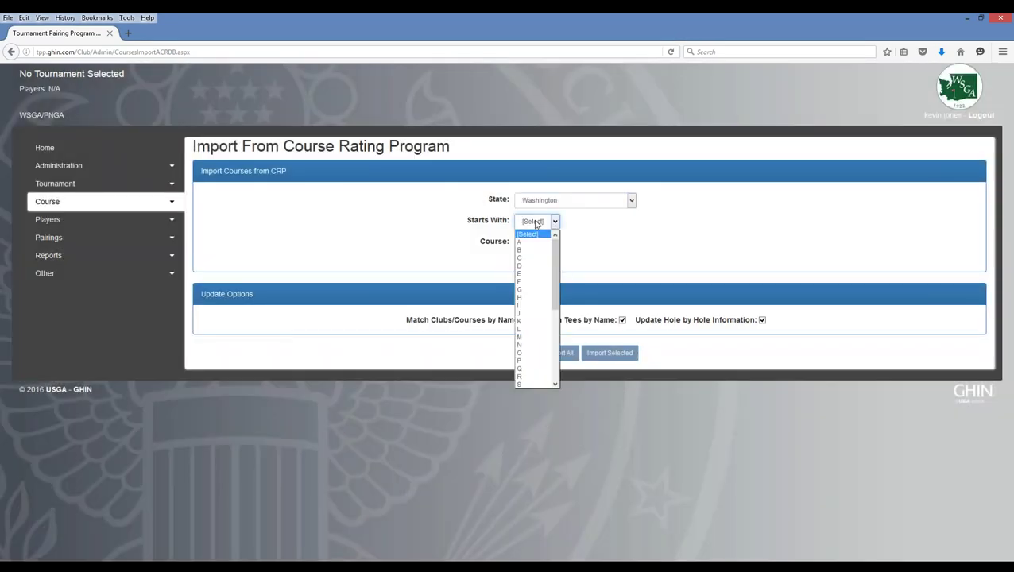
{"action": "scroll", "coordinate": [539, 267], "scroll_direction": "down", "scroll_amount": 5}
{"action": "left_click", "coordinate": [534, 263]}
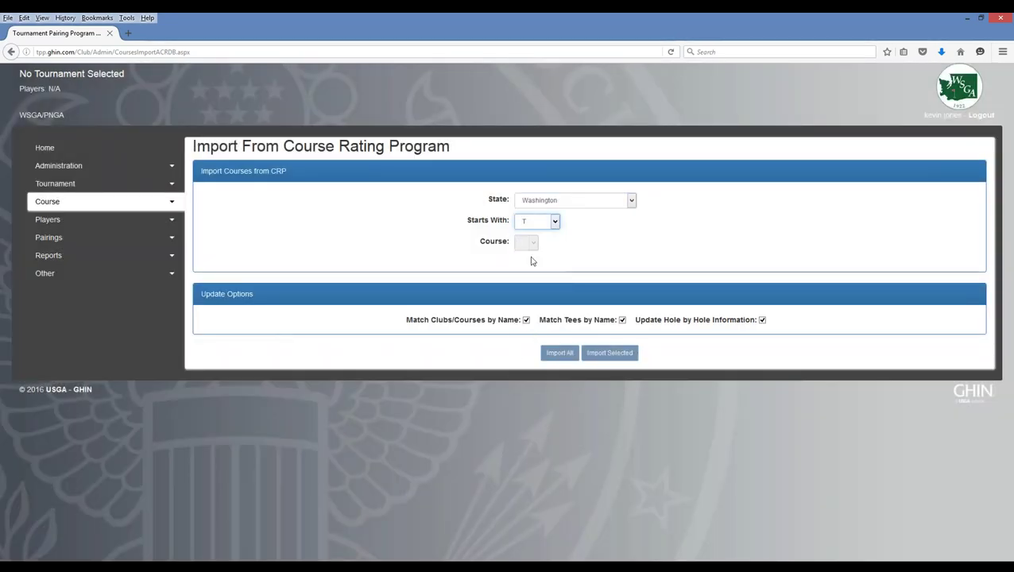
{"action": "left_click", "coordinate": [583, 243]}
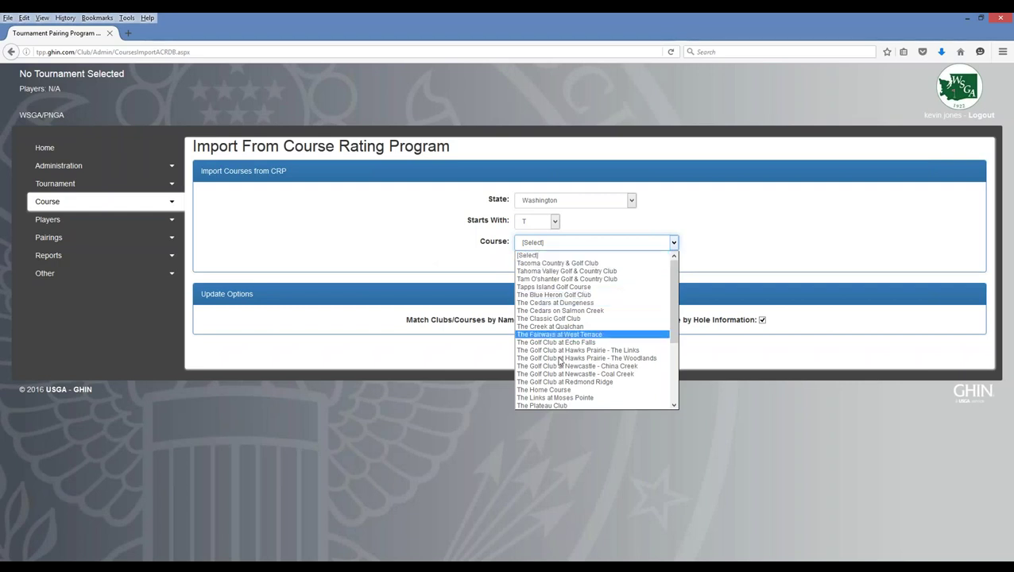
{"action": "left_click", "coordinate": [547, 392]}
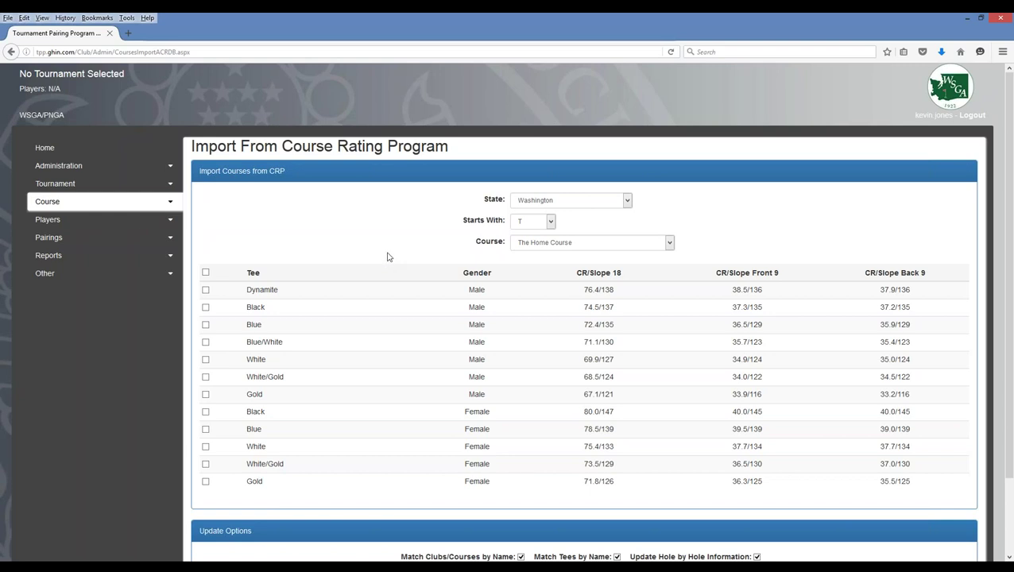
- Recheck the Male Blue and White tees and import all 12 tees of The Home Course
{"action": "left_click", "coordinate": [206, 325]}
{"action": "left_click", "coordinate": [206, 360]}
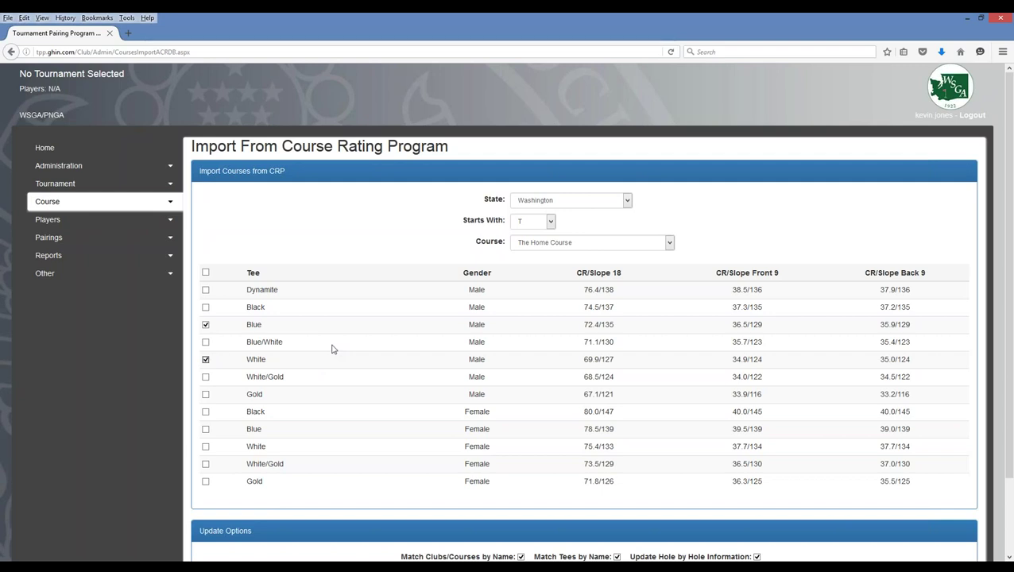
{"action": "scroll", "coordinate": [332, 349], "scroll_direction": "down", "scroll_amount": 2}
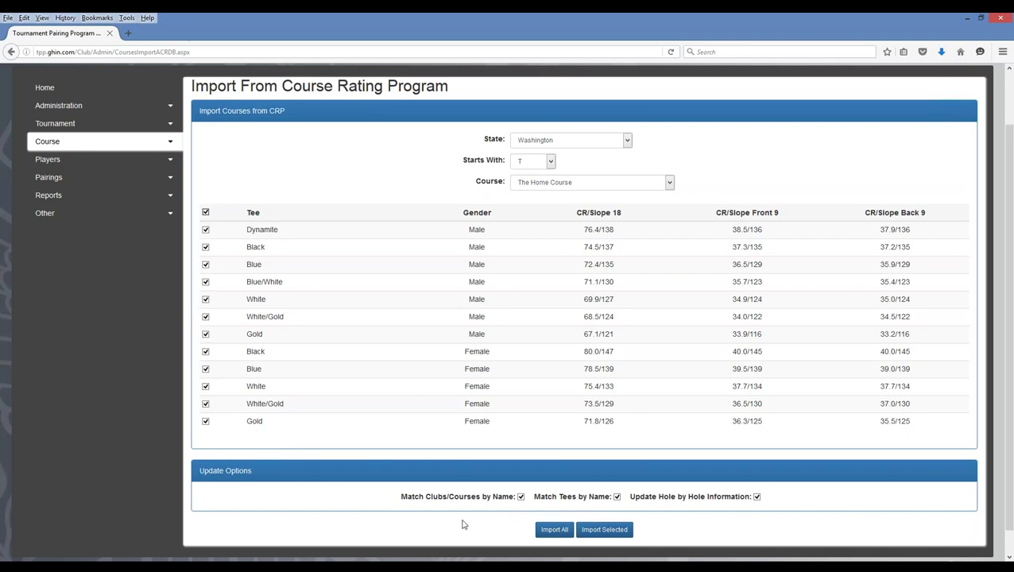
{"action": "left_click", "coordinate": [556, 531]}
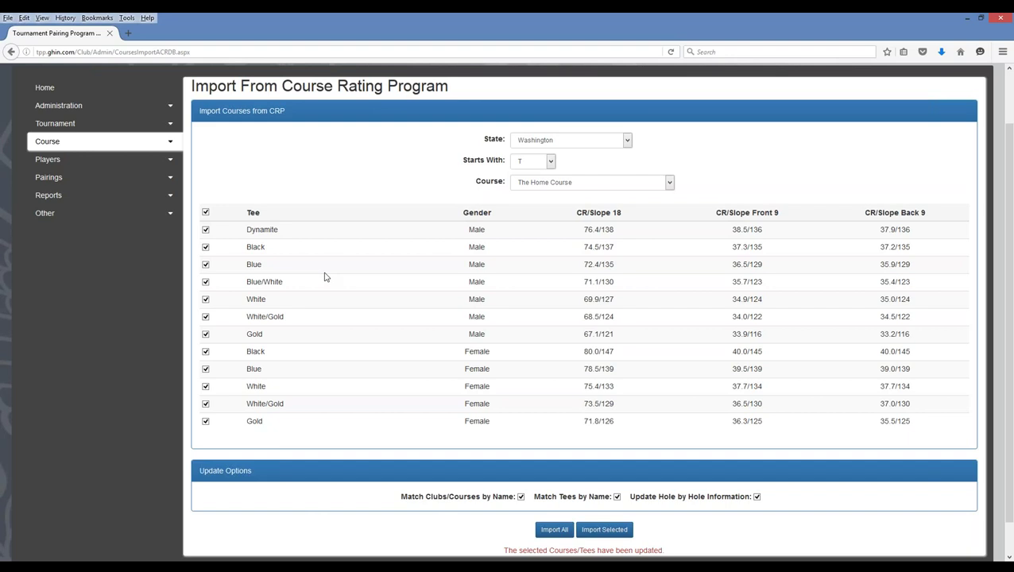
{"action": "scroll", "coordinate": [452, 376], "scroll_direction": "down", "scroll_amount": 1}
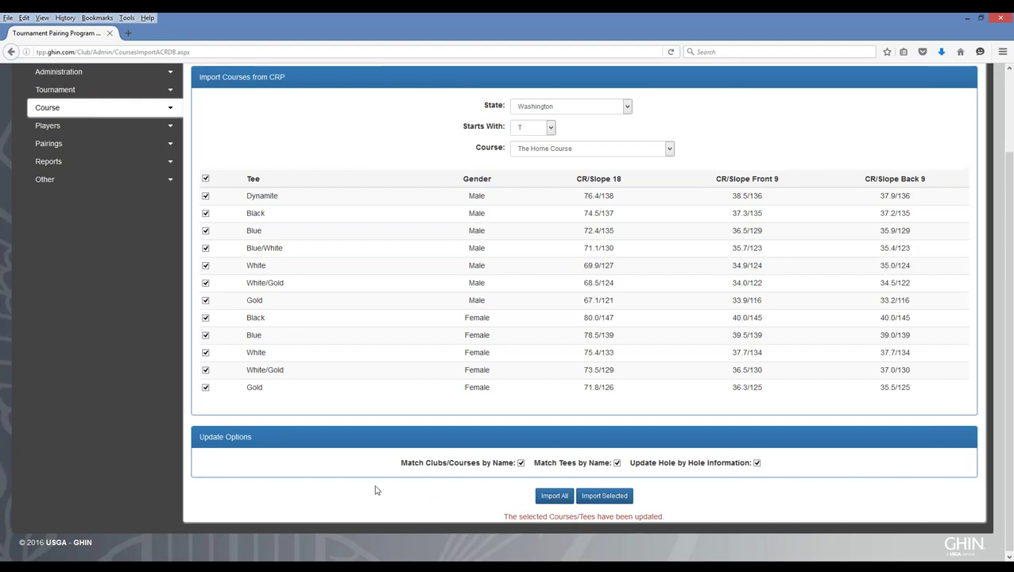
{"action": "scroll", "coordinate": [376, 489], "scroll_direction": "up", "scroll_amount": 2}
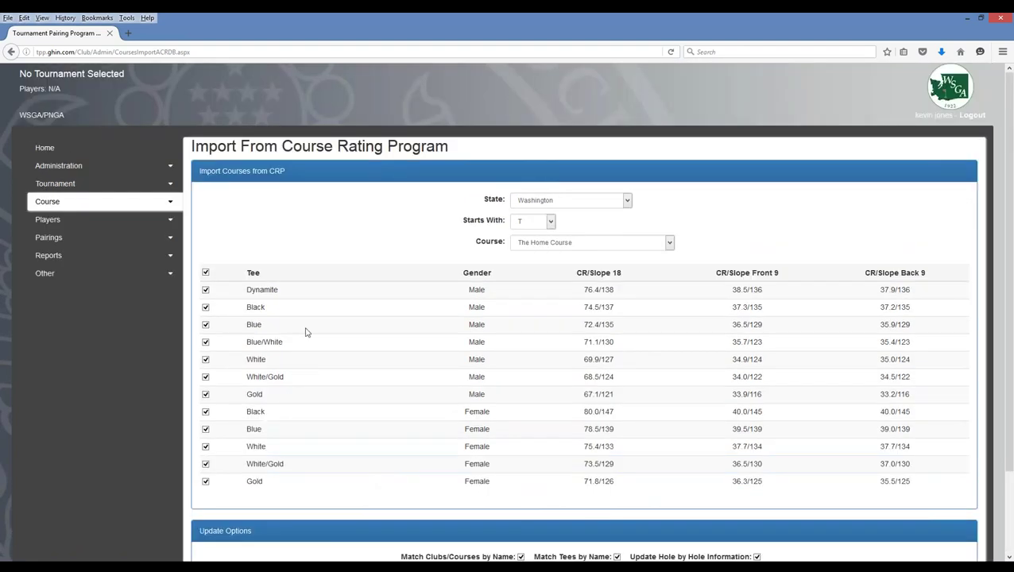
- Go to Course Management and show the tee listing for The Home Course
{"action": "left_click", "coordinate": [170, 205]}
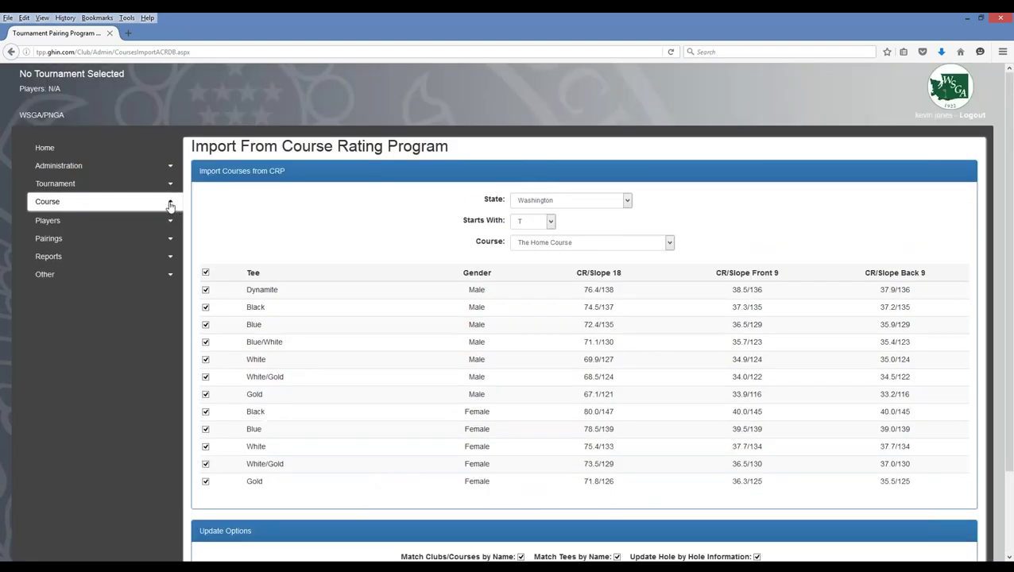
{"action": "left_click", "coordinate": [58, 239]}
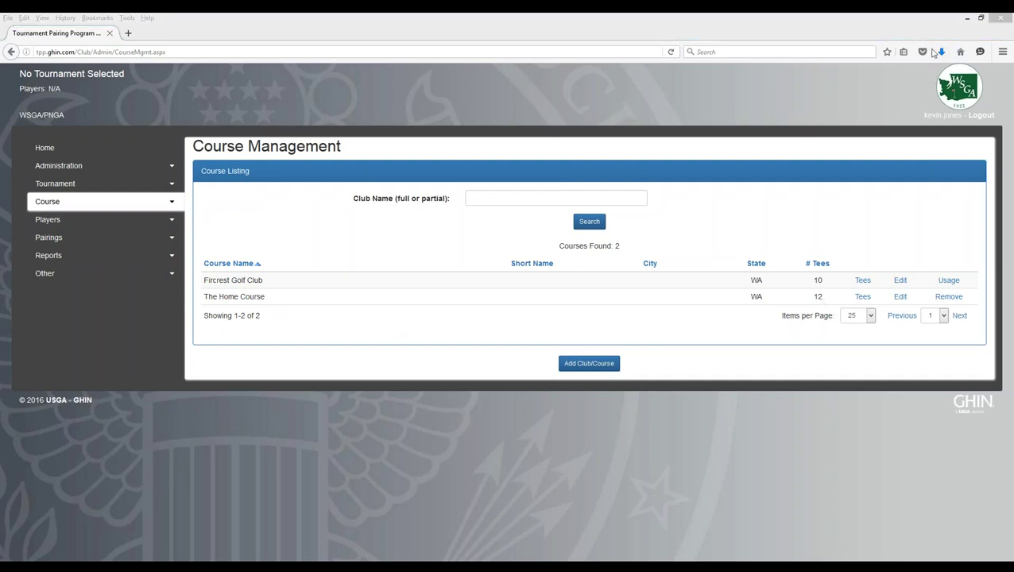
{"action": "left_click", "coordinate": [864, 297]}
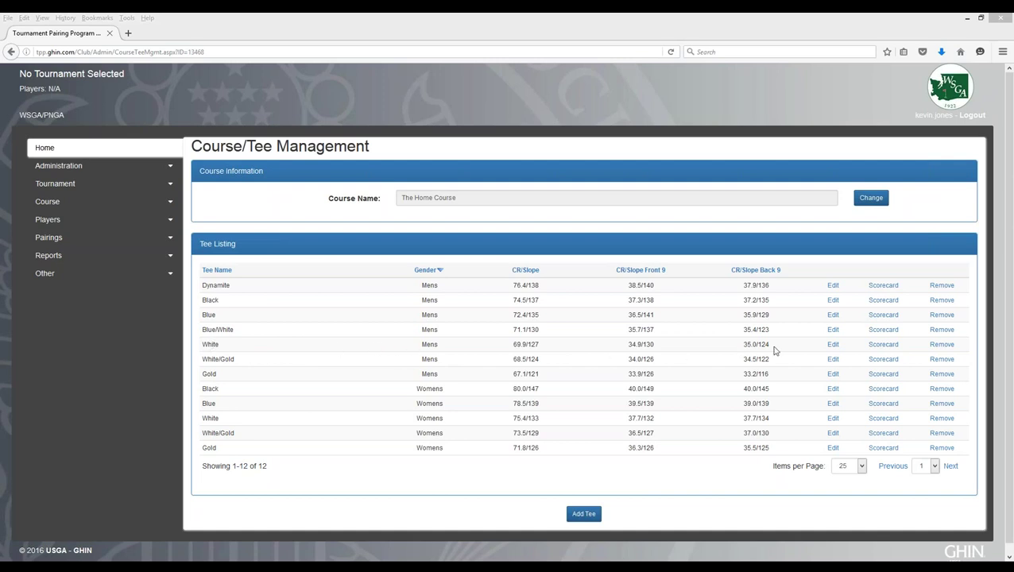
- Show the White (Mens) tee scorecard, reviewing yardages totaling 6088 and par 71
{"action": "left_click", "coordinate": [884, 347]}
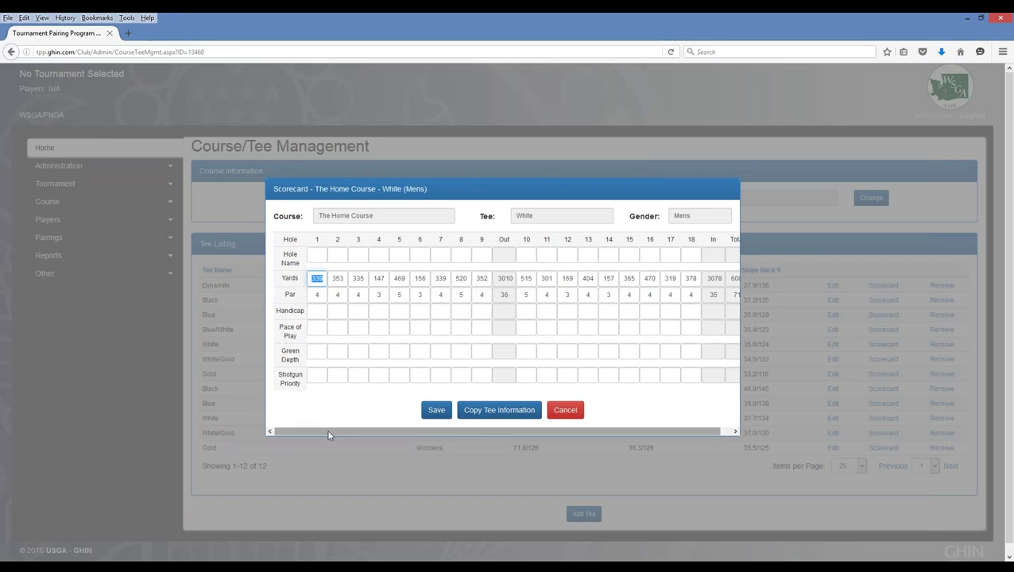
{"action": "scroll", "coordinate": [343, 434], "scroll_direction": "right", "scroll_amount": 1}
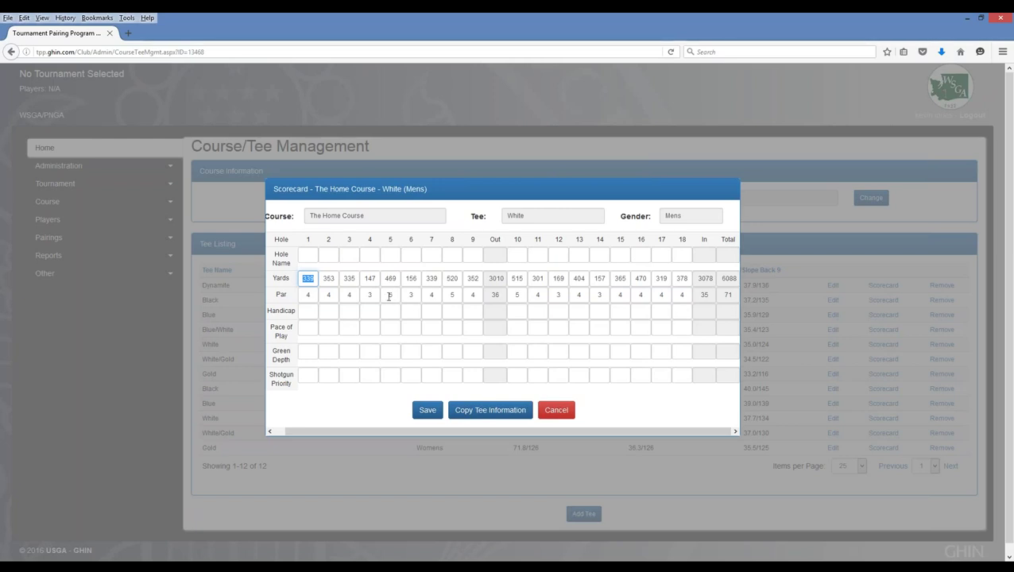
- Re-enter hole 5's par on the White scorecard, ending at 5
{"action": "left_click", "coordinate": [389, 295]}
{"action": "double_click", "coordinate": [393, 295]}
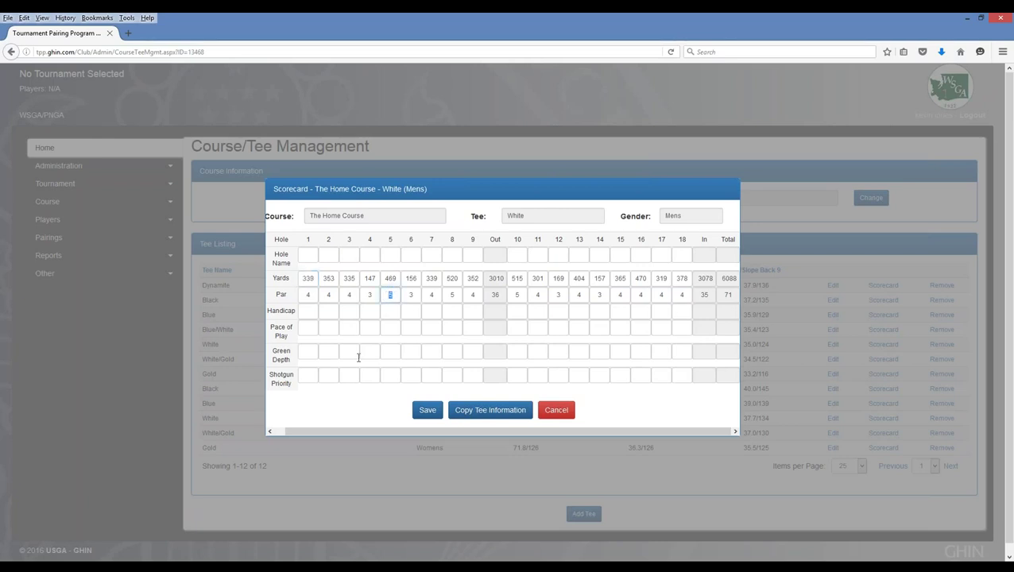
{"action": "type", "text": "4"}
{"action": "key", "text": "Tab"}
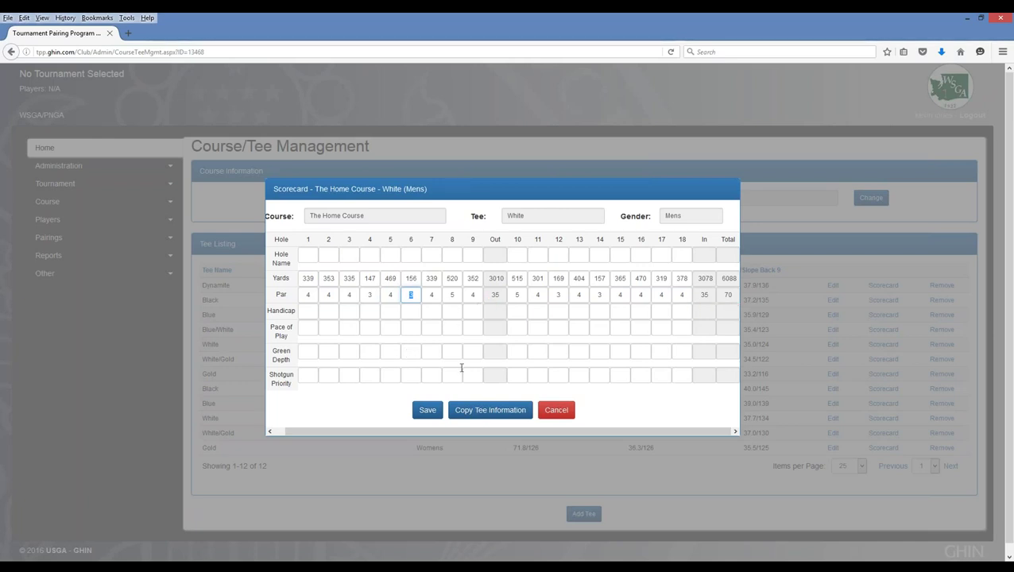
{"action": "type", "text": "3"}
{"action": "left_click", "coordinate": [394, 296]}
{"action": "type", "text": "5"}
{"action": "key", "text": "Tab"}
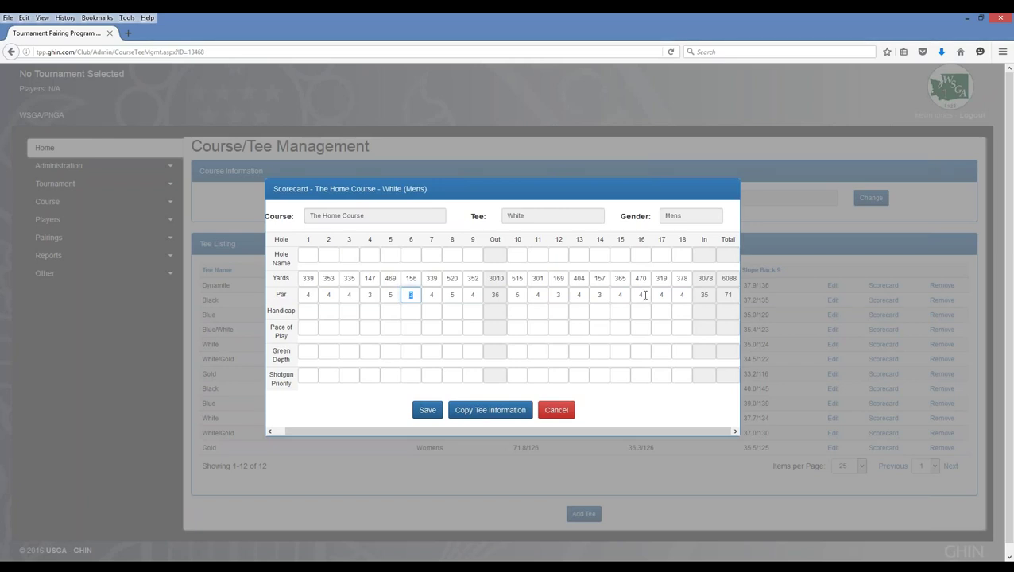
- Change hole 16's par from 4 to 5 for a total par of 72, and save
{"action": "left_click", "coordinate": [639, 295]}
{"action": "key", "text": "BackSpace"}
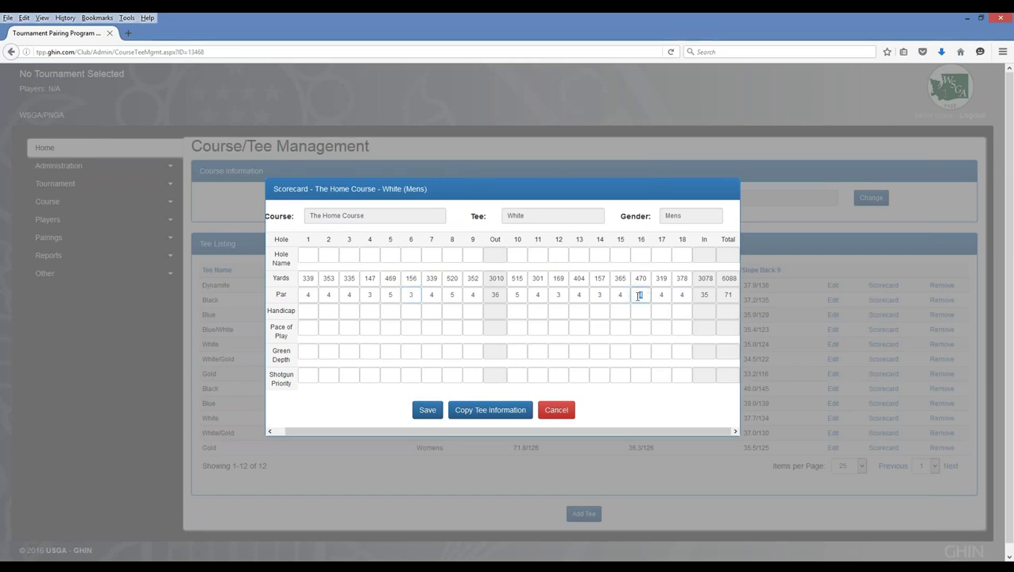
{"action": "type", "text": "5"}
{"action": "key", "text": "Tab"}
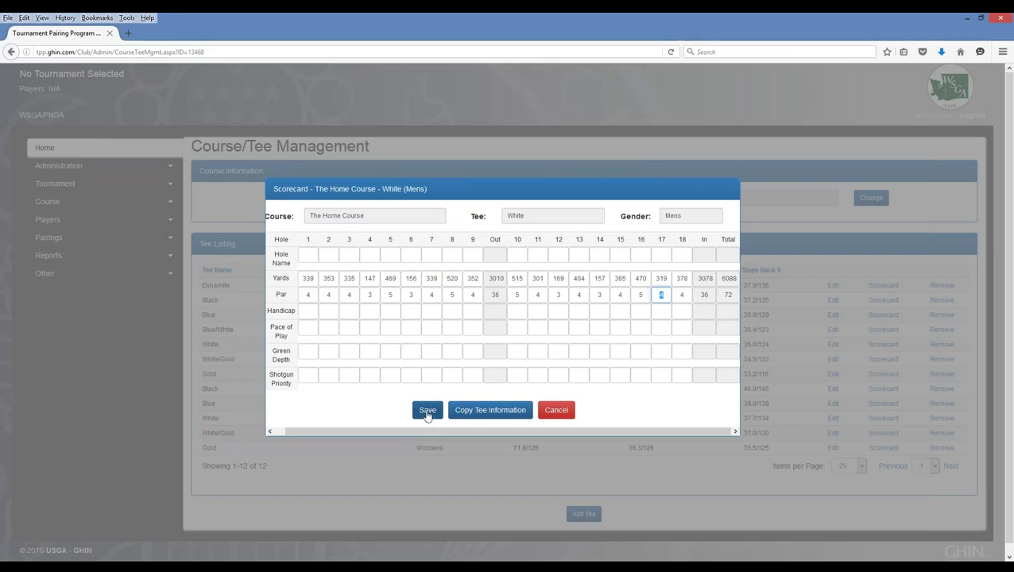
{"action": "left_click", "coordinate": [427, 412]}
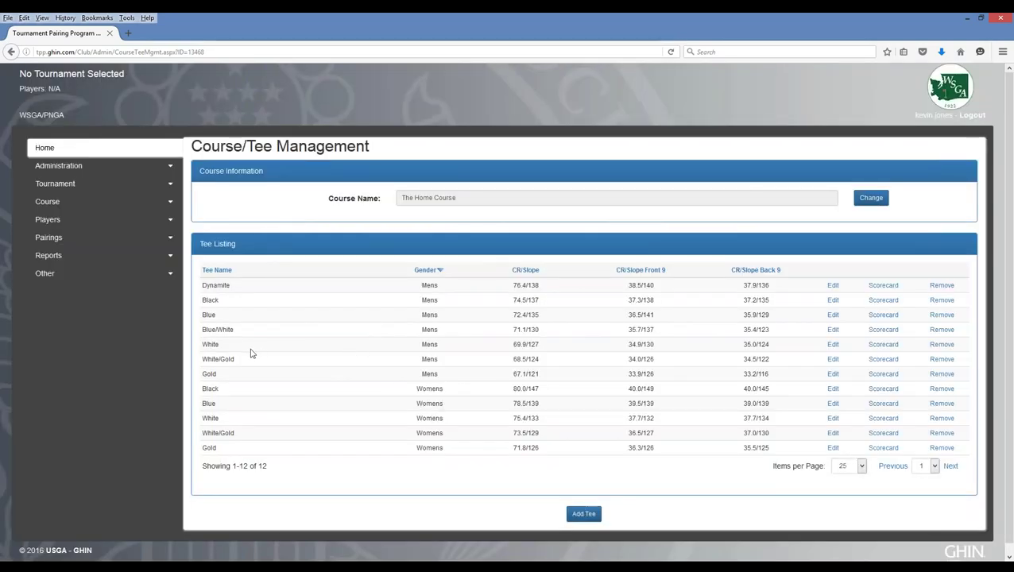
- Reopen the White (Mens) scorecard and enter handicaps 12, 10, 4, 14, 18, 16 for holes 3–8
{"action": "left_click", "coordinate": [883, 344]}
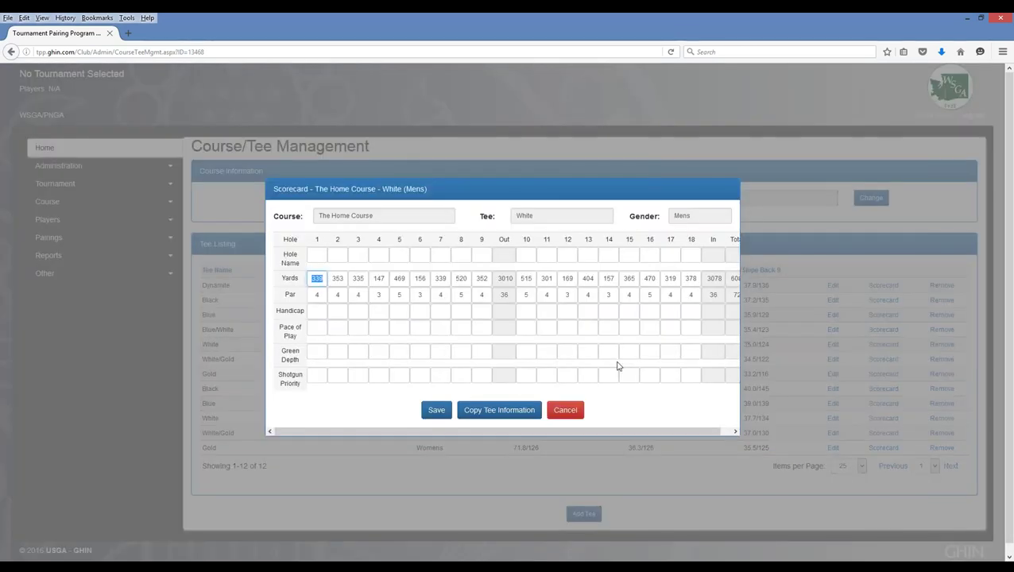
{"action": "left_click_drag", "start_coordinate": [545, 432], "coordinate": [559, 432]}
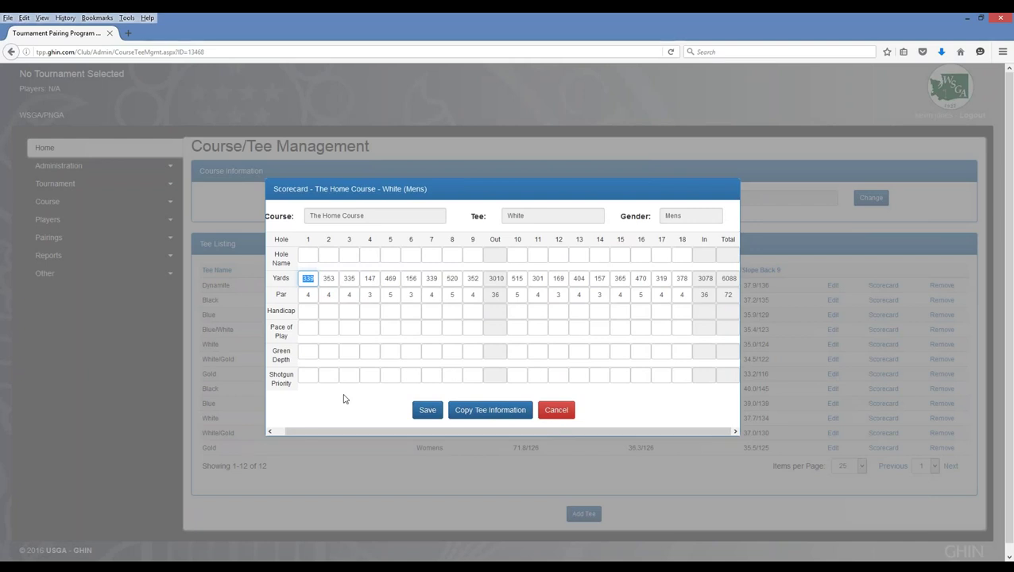
{"action": "left_click", "coordinate": [308, 312]}
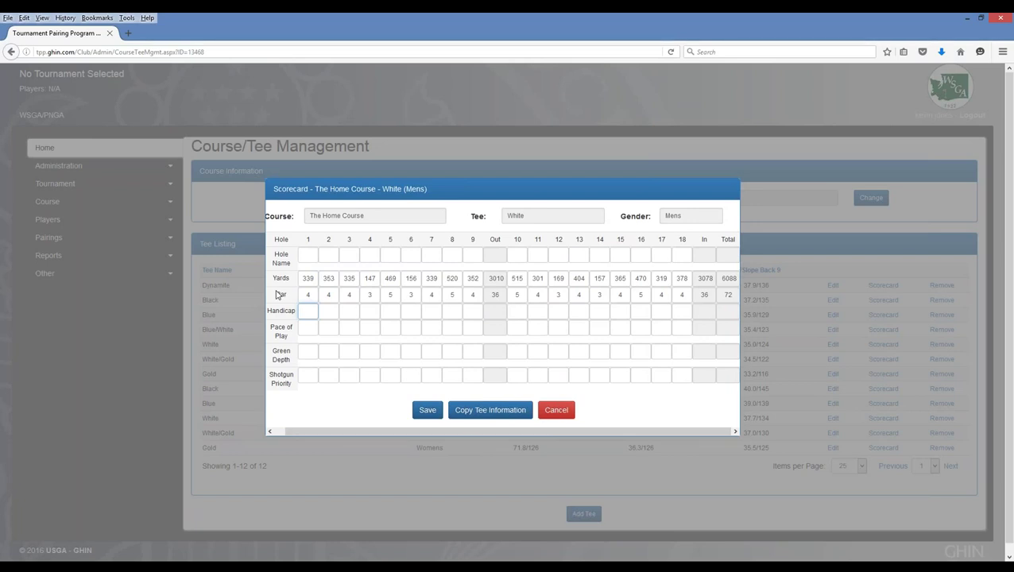
{"action": "type", "text": "12"}
{"action": "key", "text": "Tab"}
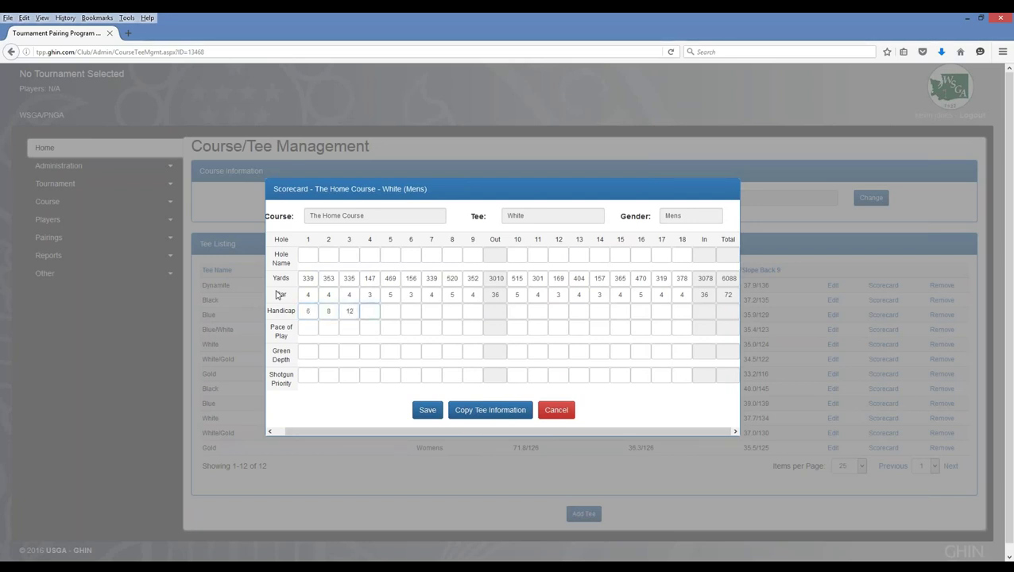
{"action": "type", "text": "10"}
{"action": "key", "text": "Tab"}
{"action": "type", "text": "4"}
{"action": "key", "text": "Tab"}
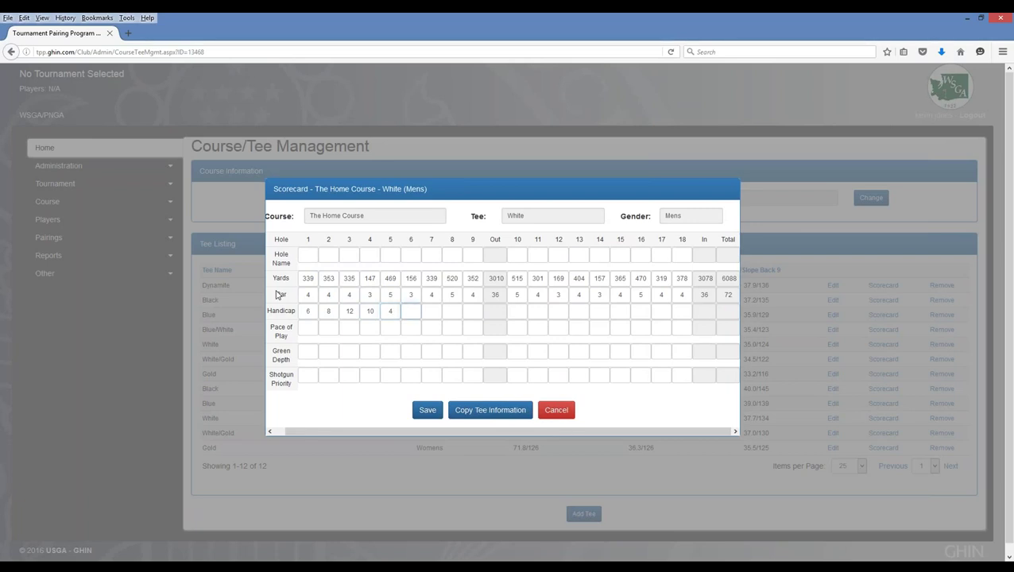
{"action": "type", "text": "1"}
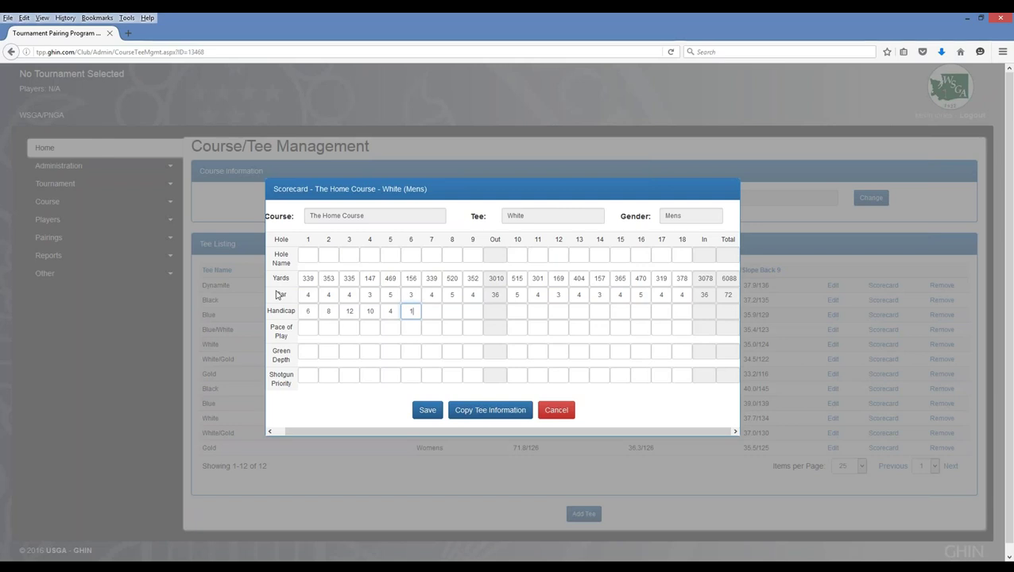
{"action": "type", "text": "4"}
{"action": "key", "text": "Tab"}
{"action": "type", "text": "18"}
{"action": "key", "text": "Tab"}
{"action": "type", "text": "16"}
{"action": "key", "text": "Tab"}
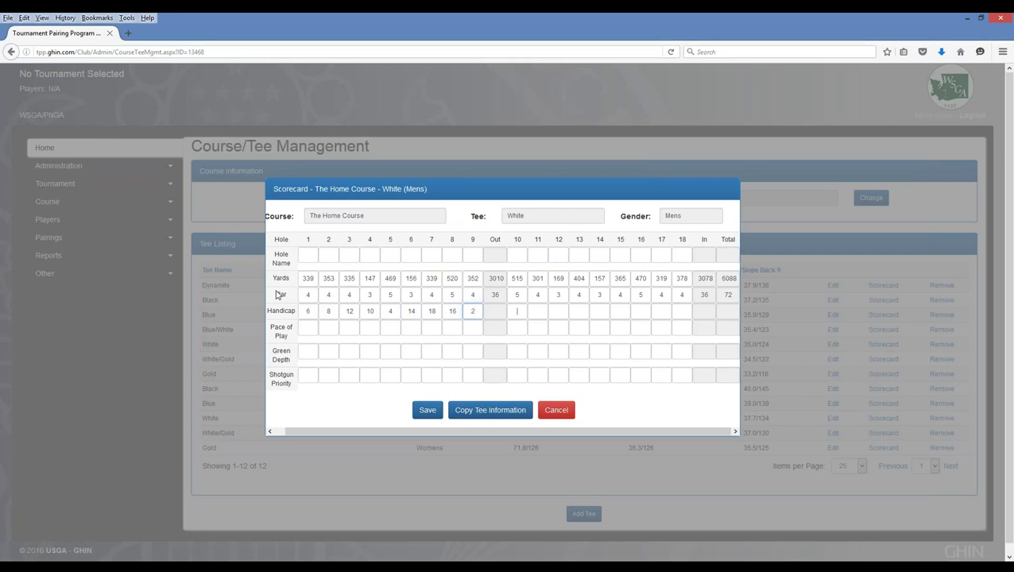
- Skip hole 9 and enter handicaps 5, 7, 11, 9, 17, 15, 13 for the following holes
{"action": "key", "text": "Tab"}
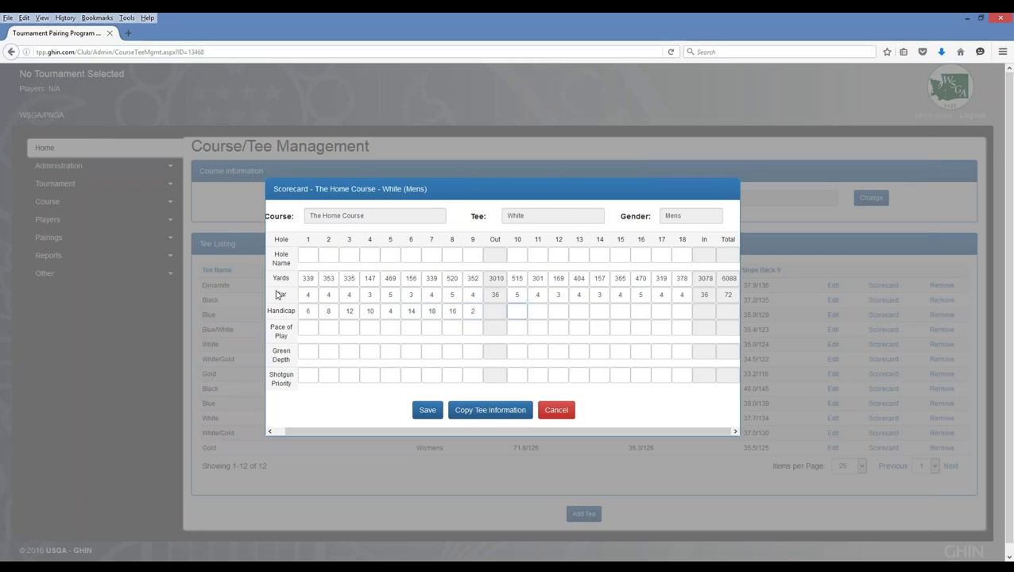
{"action": "type", "text": "5"}
{"action": "key", "text": "Tab"}
{"action": "type", "text": "7"}
{"action": "key", "text": "Tab"}
{"action": "type", "text": "11"}
{"action": "key", "text": "Tab"}
{"action": "type", "text": "9"}
{"action": "key", "text": "Tab"}
{"action": "type", "text": "17"}
{"action": "key", "text": "Tab"}
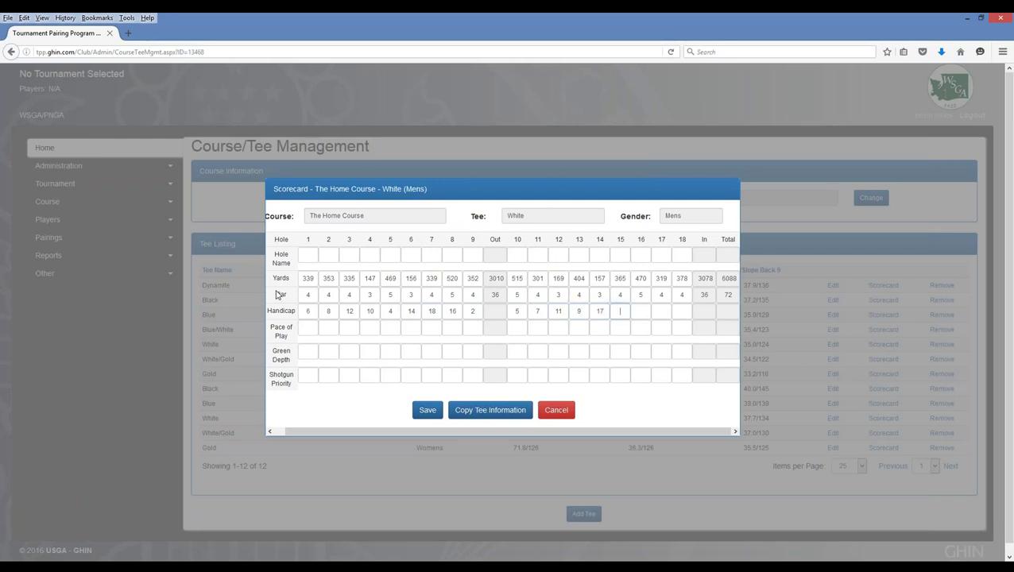
{"action": "type", "text": "15"}
{"action": "key", "text": "Tab"}
{"action": "type", "text": "1"}
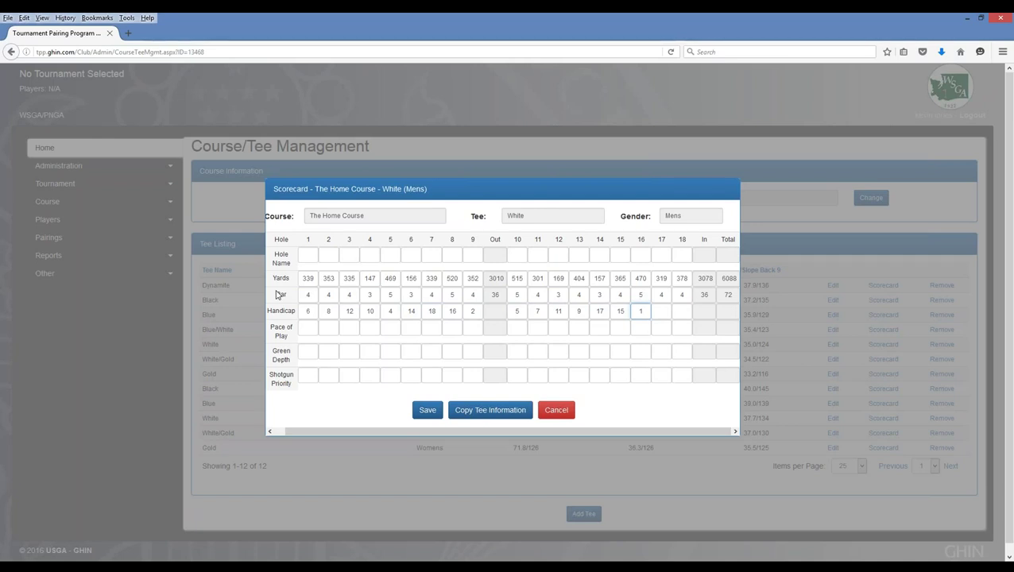
{"action": "type", "text": "3"}
{"action": "key", "text": "Tab"}
- Correct hole 16's handicap to 1 and enter 13 for hole 18
{"action": "double_click", "coordinate": [639, 311]}
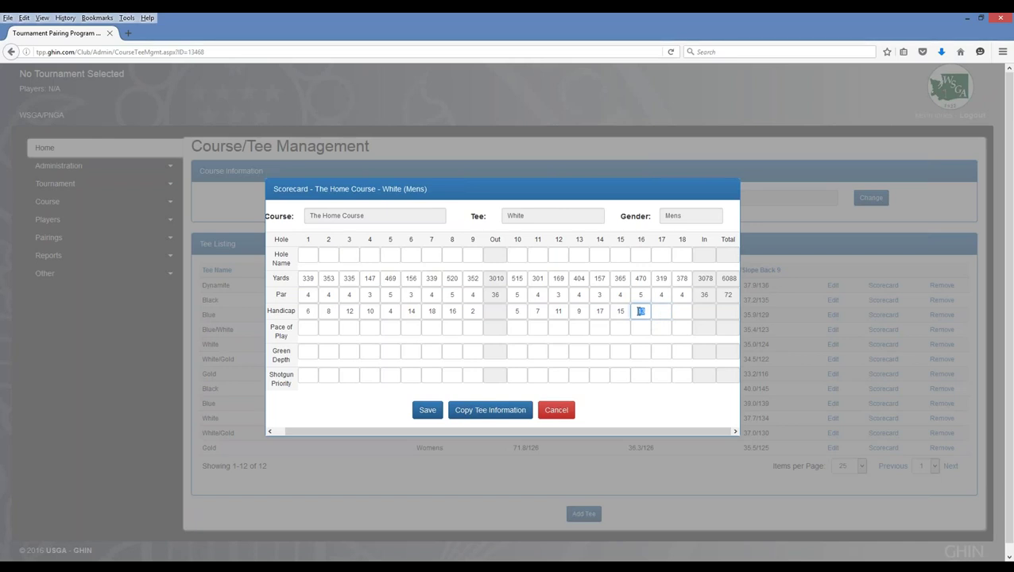
{"action": "type", "text": "1"}
{"action": "key", "text": "Tab"}
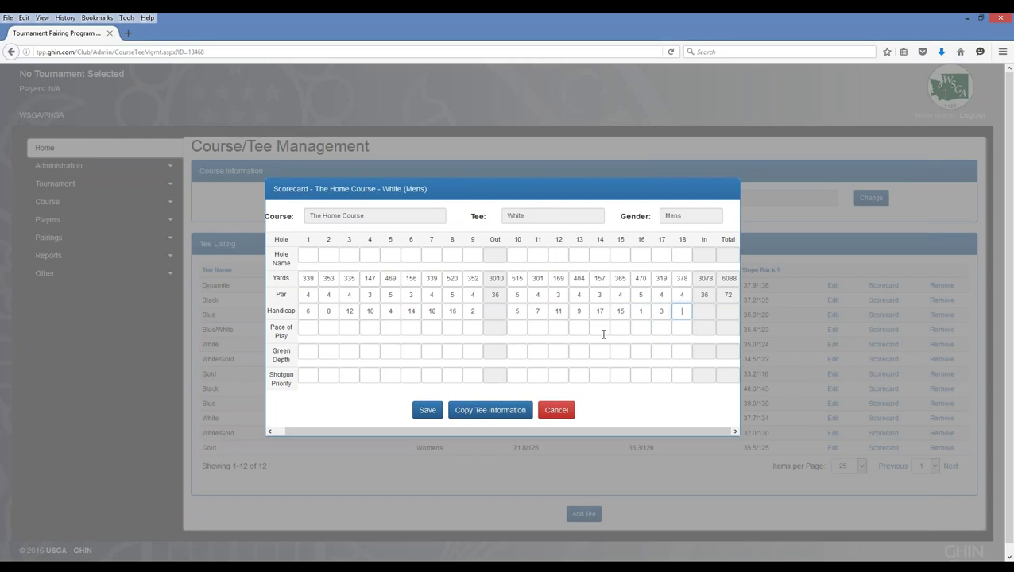
{"action": "type", "text": "13"}
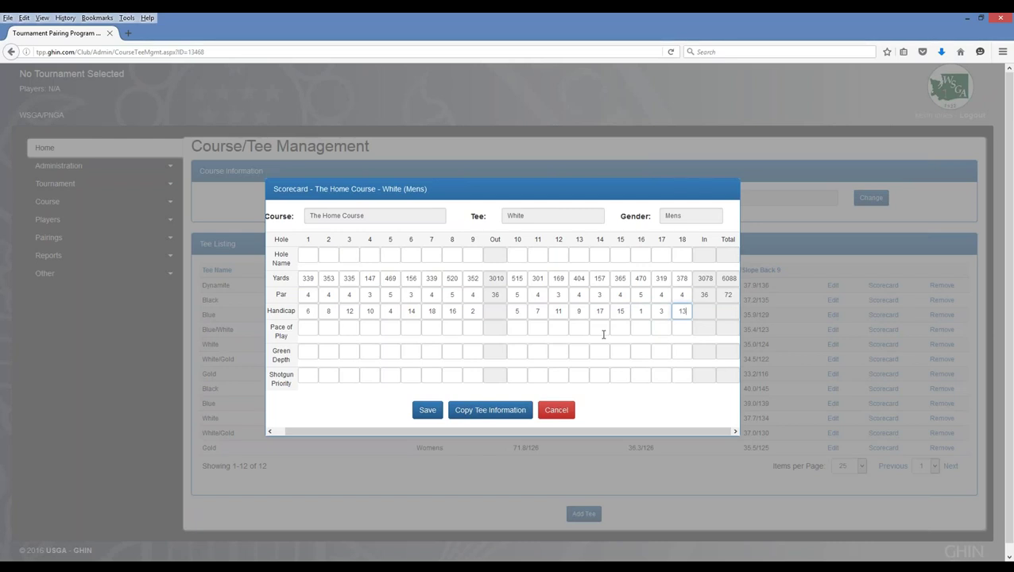
{"action": "key", "text": "Tab"}
- Save the White (Mens) scorecard, then expand and collapse the Course menu
{"action": "left_click", "coordinate": [429, 412]}
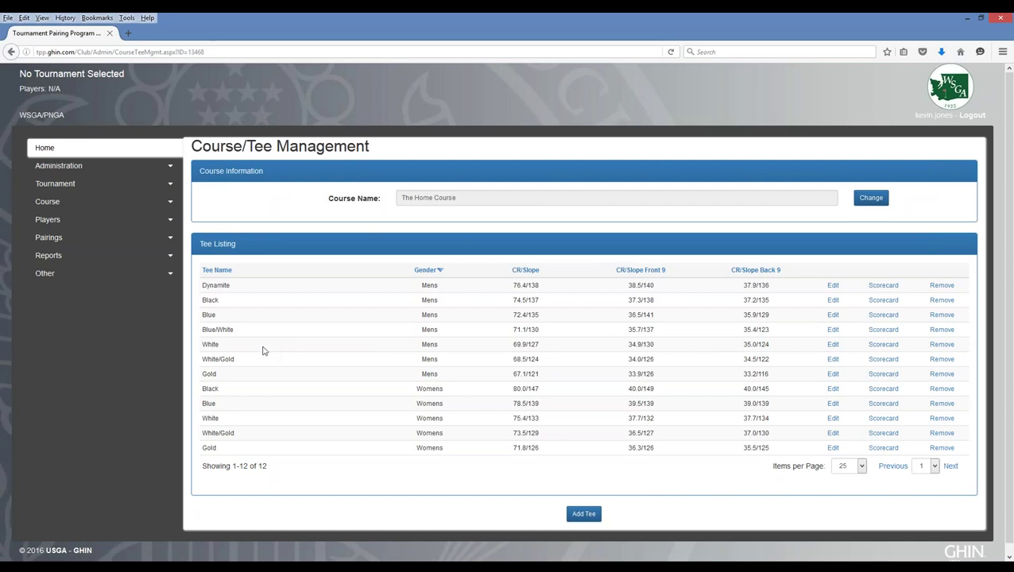
{"action": "left_click", "coordinate": [172, 205]}
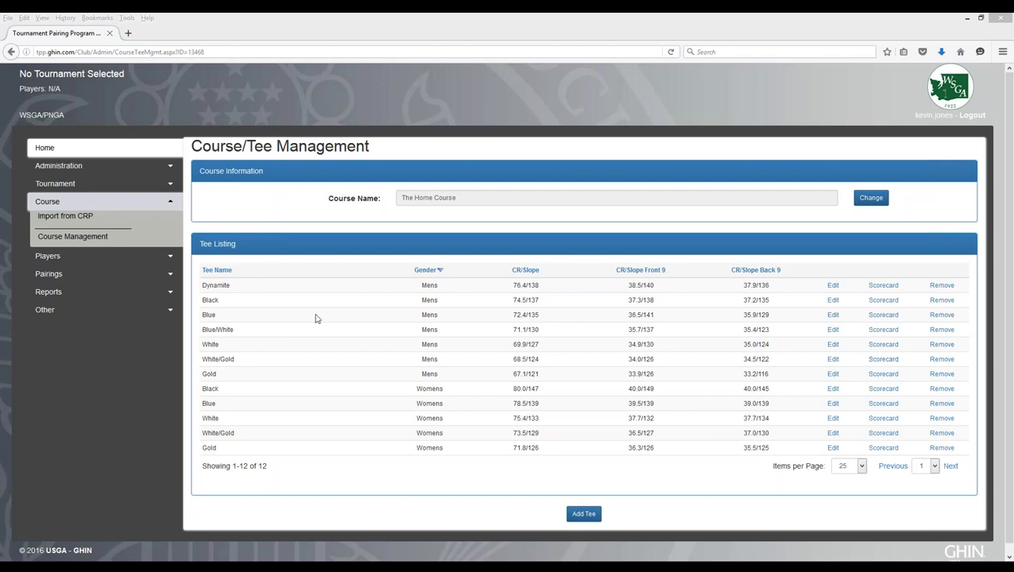
{"action": "left_click", "coordinate": [171, 201]}
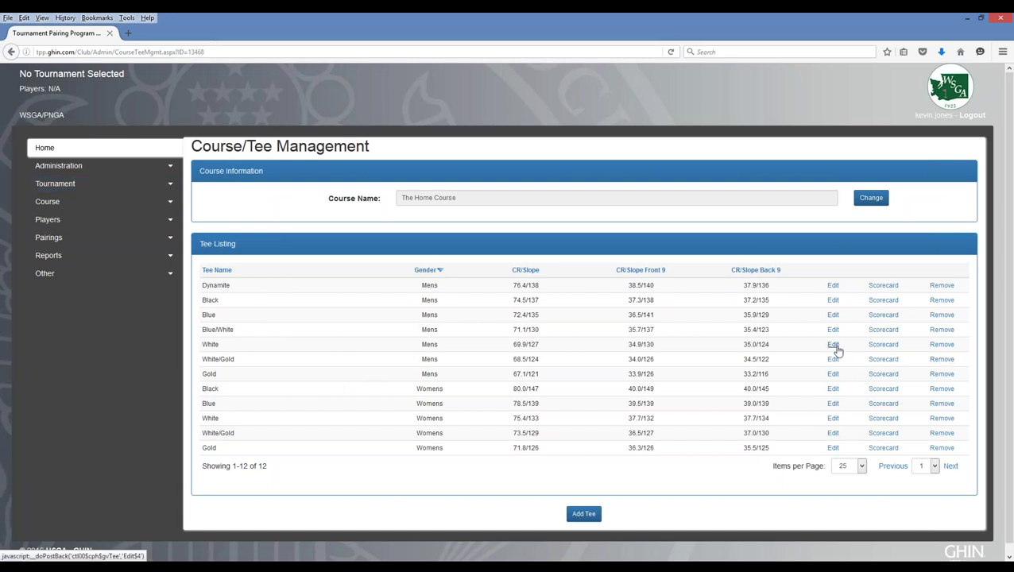
{"action": "left_click", "coordinate": [884, 345]}
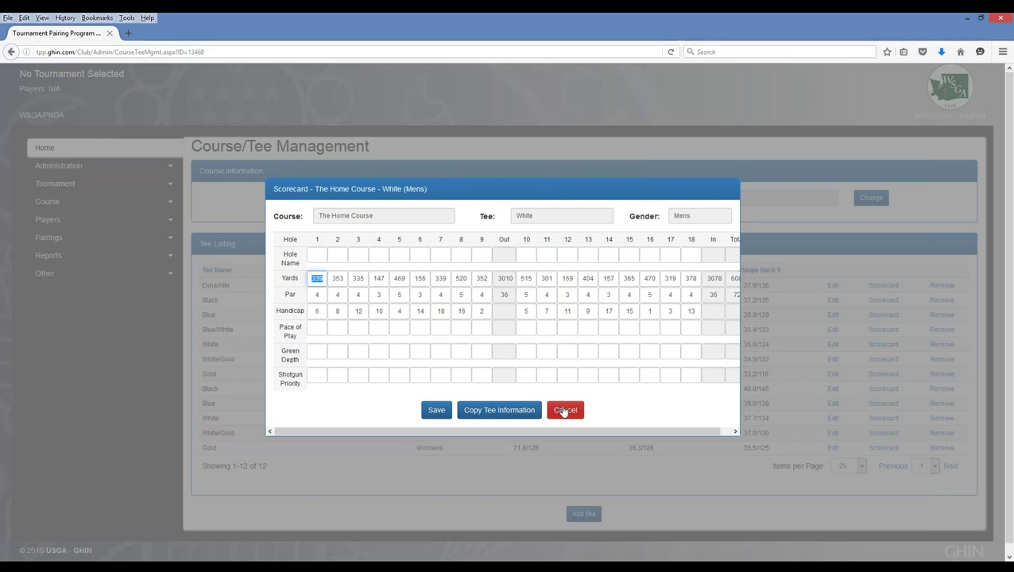
{"action": "left_click", "coordinate": [563, 410]}
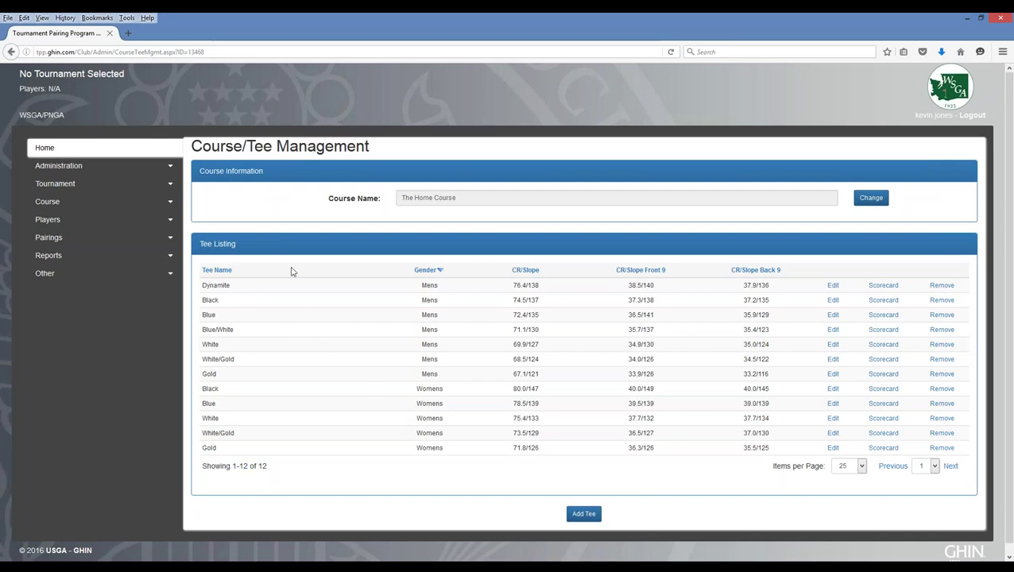
- Create a new tournament named 'The Home Course Men's 4-Ball'
{"action": "left_click", "coordinate": [160, 188]}
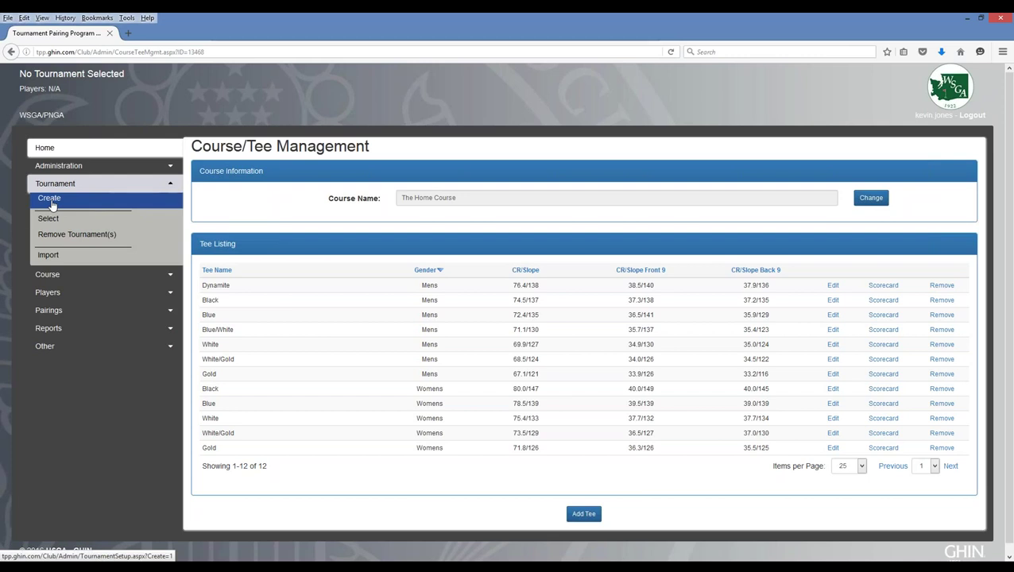
{"action": "left_click", "coordinate": [51, 200]}
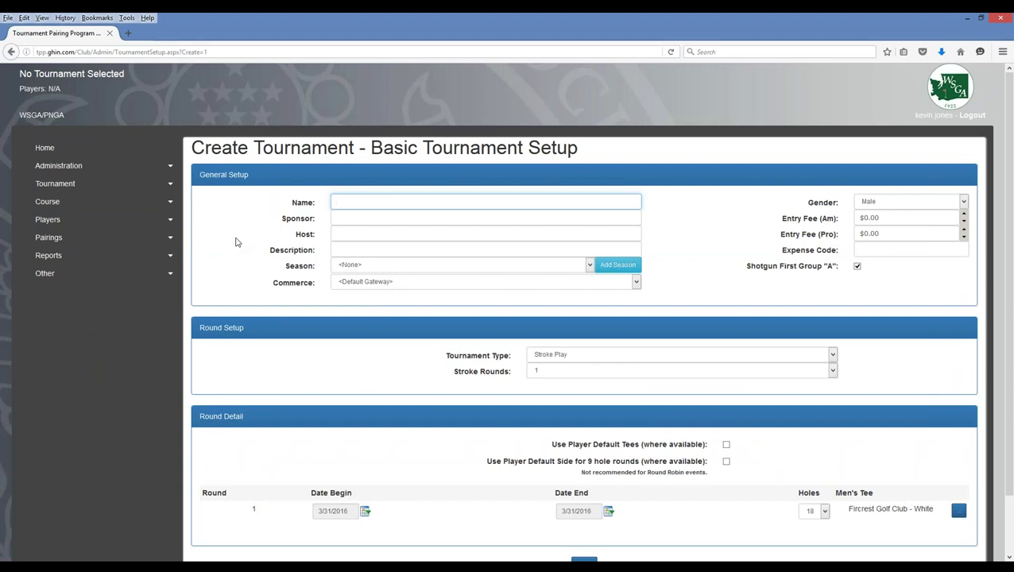
{"action": "type", "text": "The Home COu"}
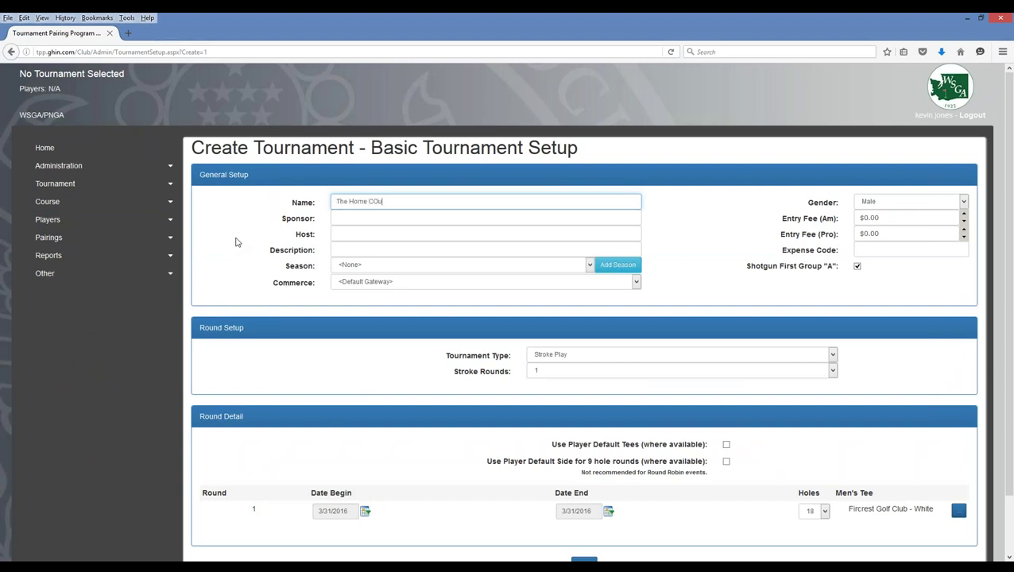
{"action": "key", "text": "BackSpace"}
{"action": "type", "text": "ours"}
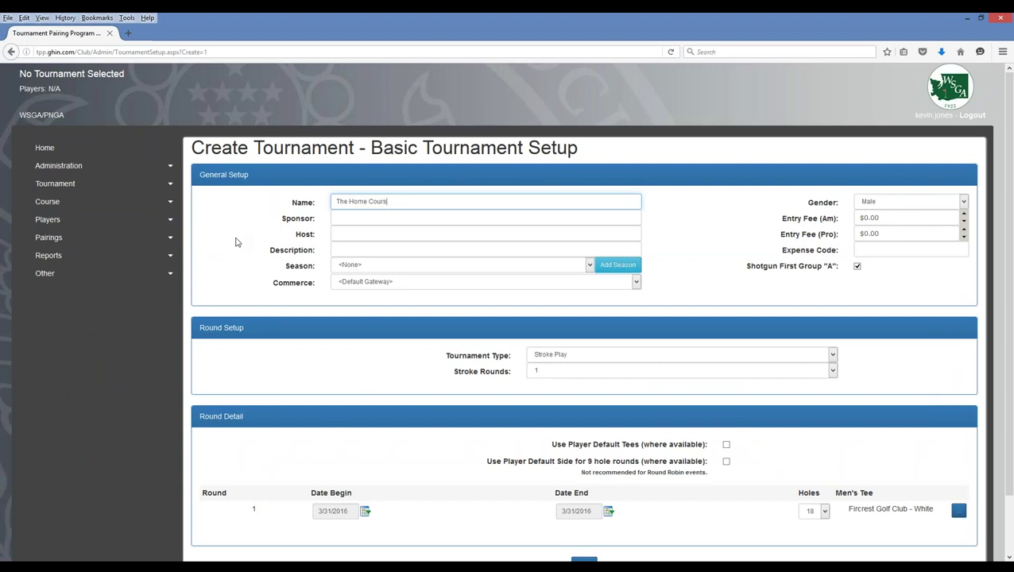
{"action": "type", "text": "e Men's 4-Ball"}
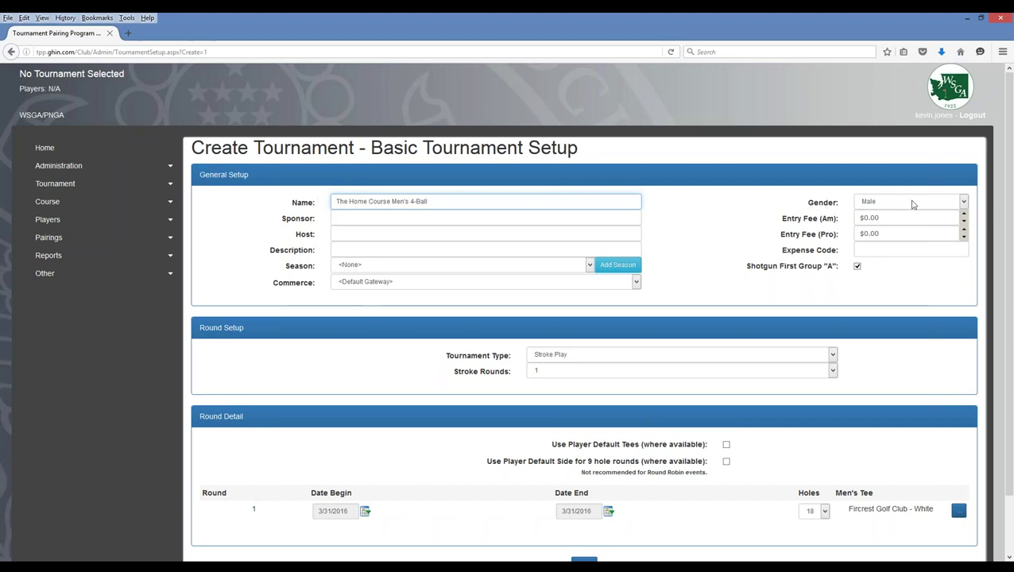
- Keep Male as the tournament gender
{"action": "left_click", "coordinate": [964, 203]}
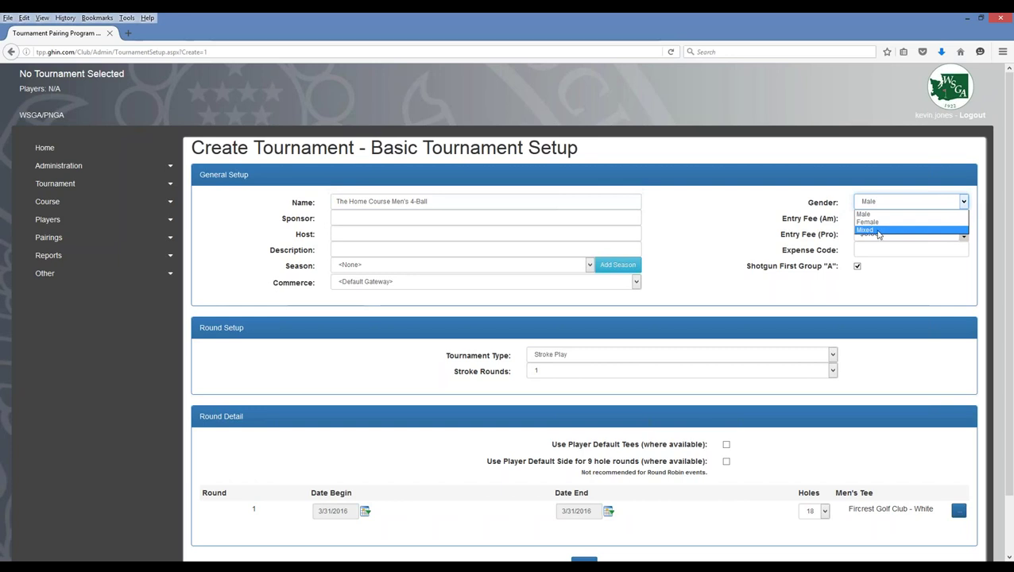
{"action": "left_click", "coordinate": [873, 203]}
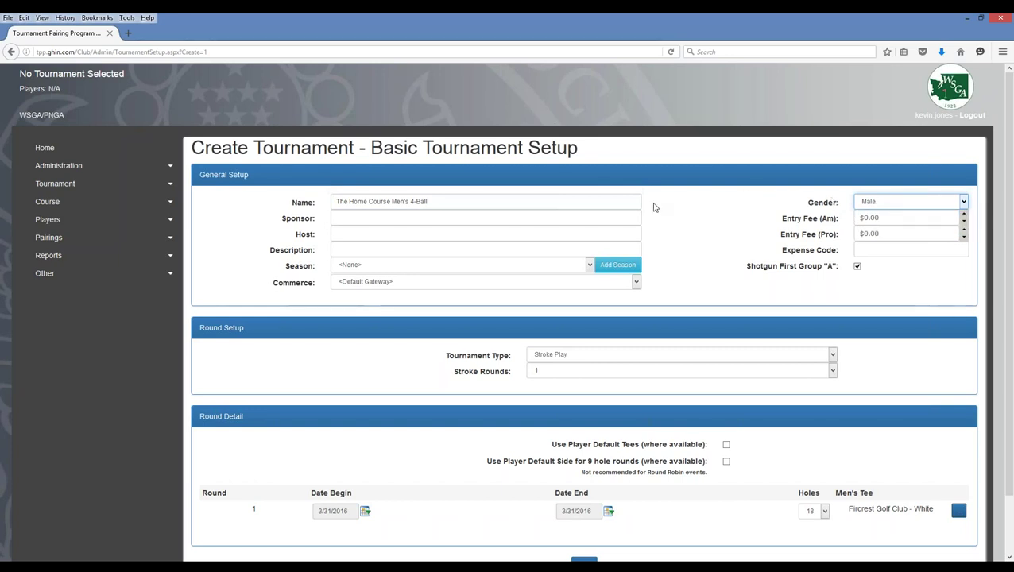
{"action": "left_click", "coordinate": [421, 356]}
{"action": "scroll", "coordinate": [421, 356], "scroll_direction": "down", "scroll_amount": 2}
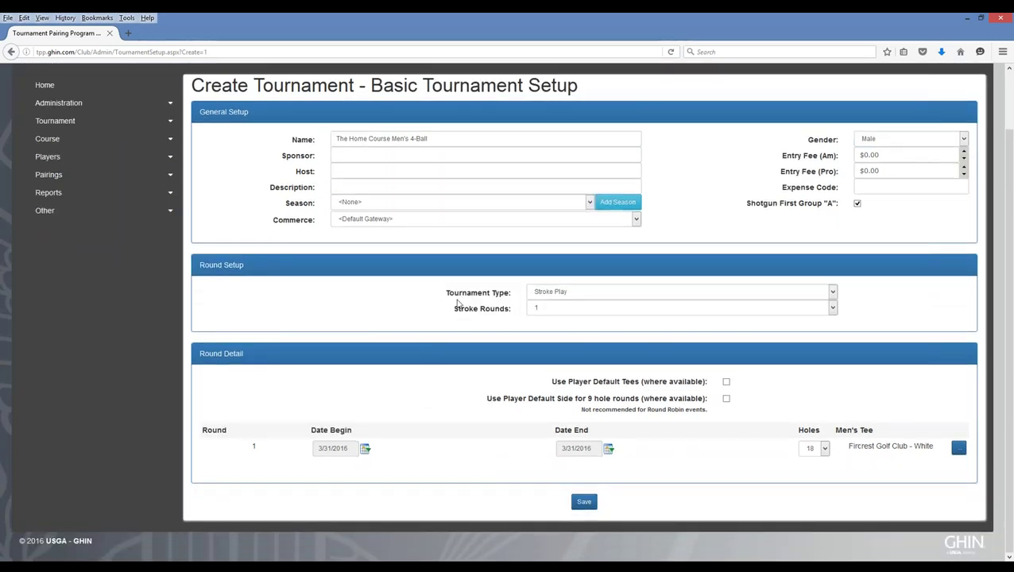
- Keep Stroke Play as the tournament type with a single round
{"action": "left_click", "coordinate": [566, 294]}
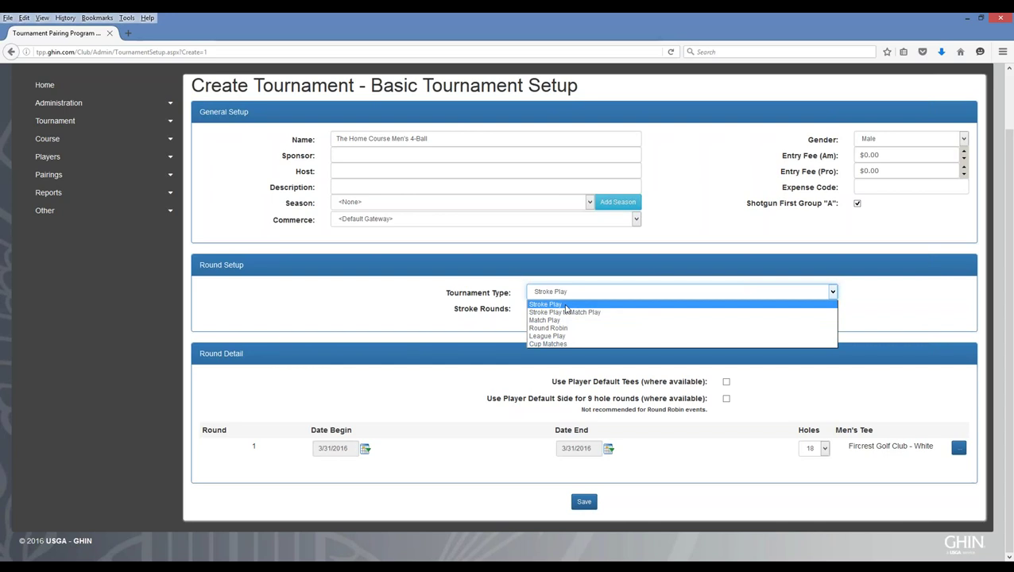
{"action": "left_click", "coordinate": [566, 305]}
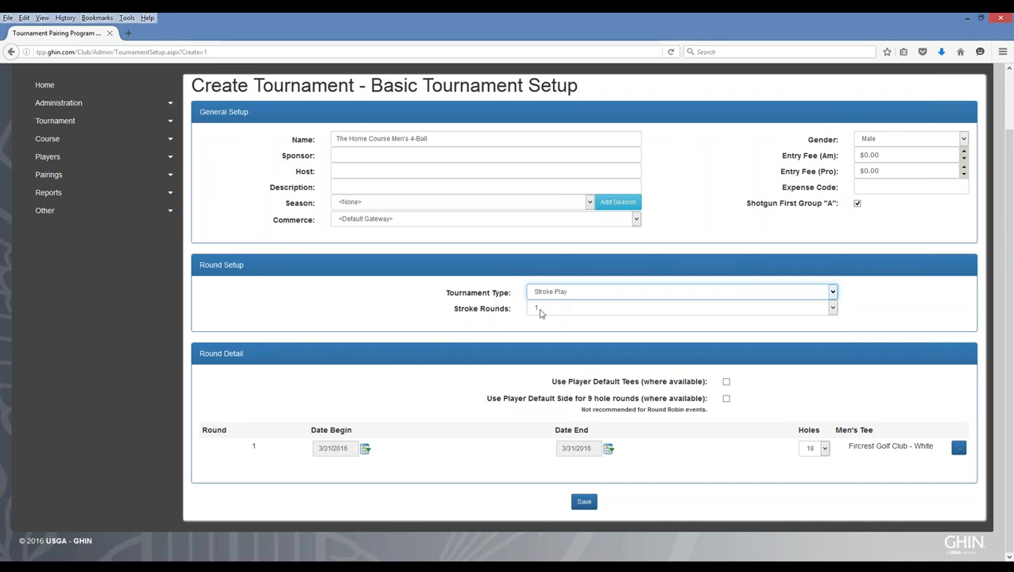
{"action": "left_click", "coordinate": [545, 311]}
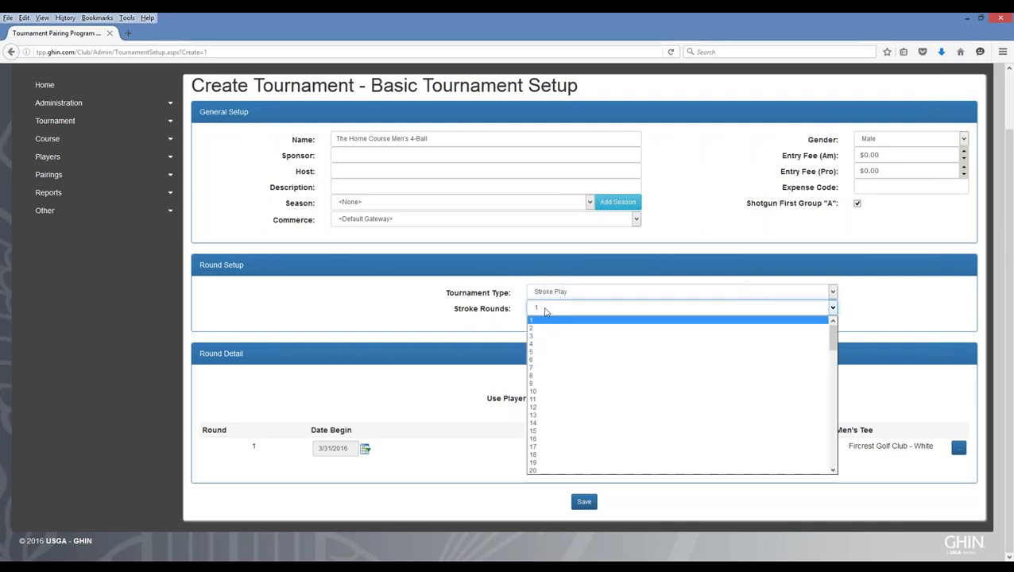
{"action": "left_click", "coordinate": [546, 312]}
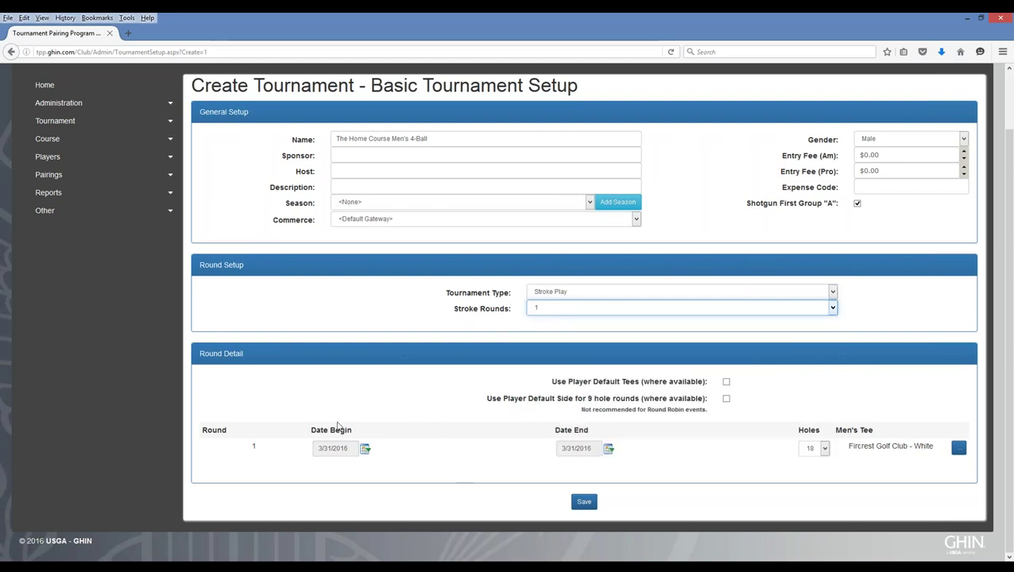
- Date round 1 on 4/2/2016 and keep 18 holes per round
{"action": "left_click", "coordinate": [365, 450]}
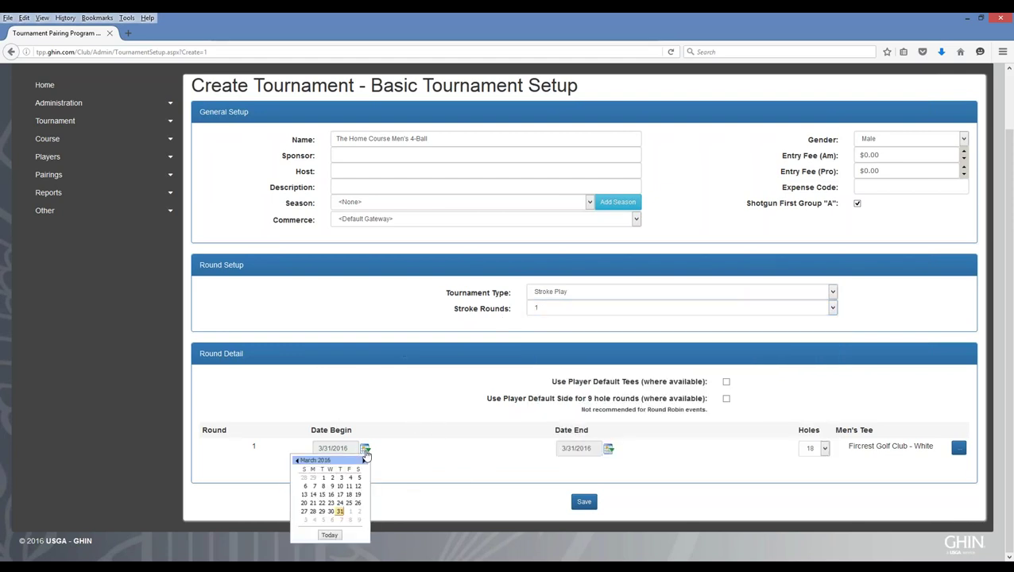
{"action": "left_click", "coordinate": [360, 513]}
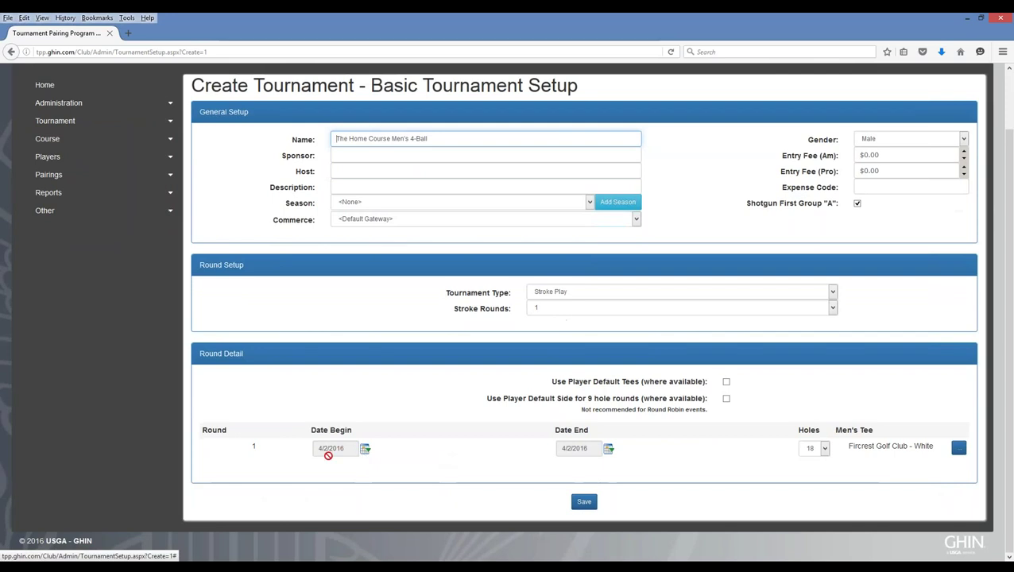
{"action": "left_click", "coordinate": [823, 451]}
{"action": "left_click", "coordinate": [823, 451]}
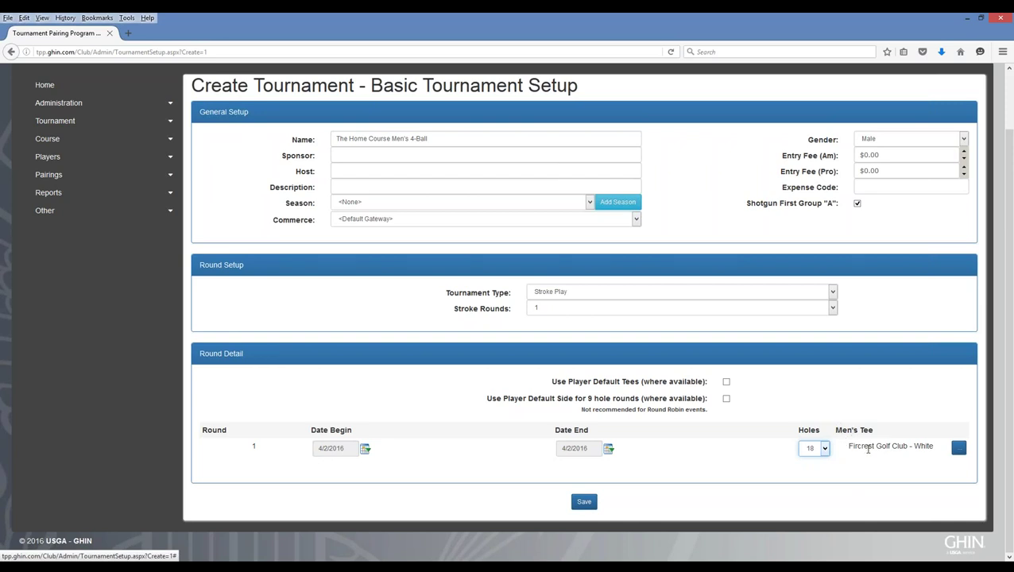
{"action": "left_click", "coordinate": [959, 448]}
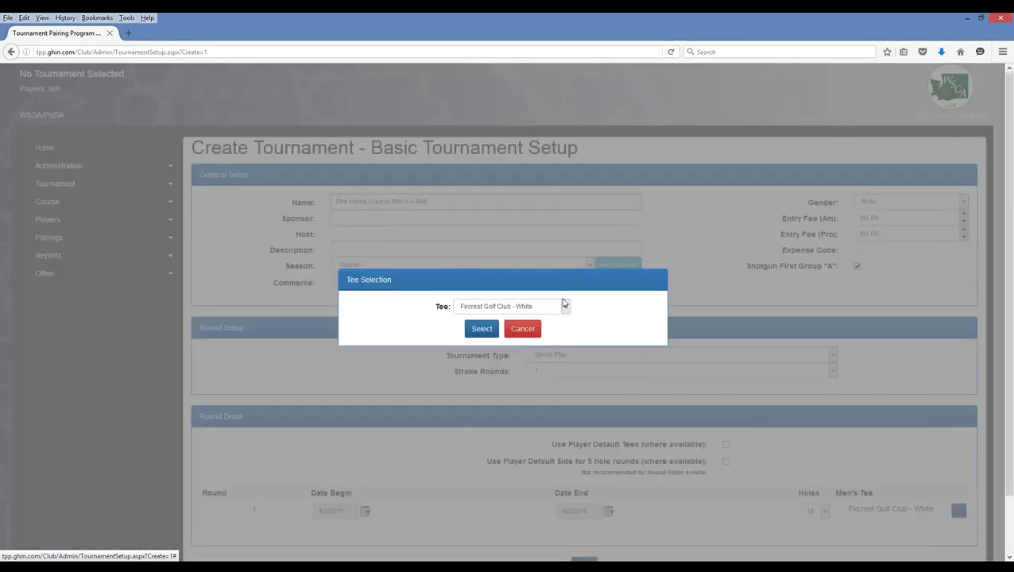
- Select The Home Course - White as round 1's men's tee
{"action": "left_click", "coordinate": [566, 308]}
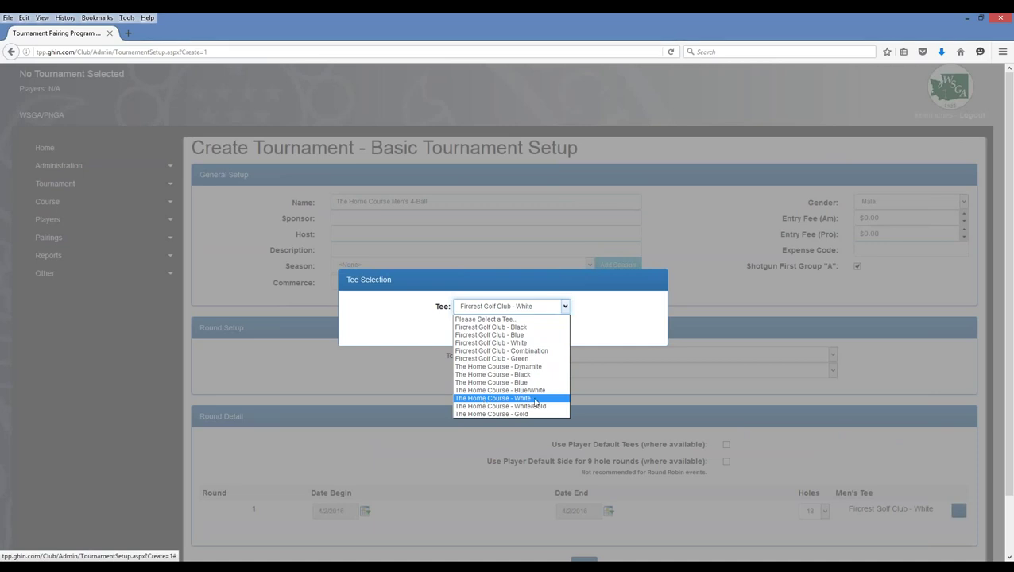
{"action": "left_click", "coordinate": [500, 400]}
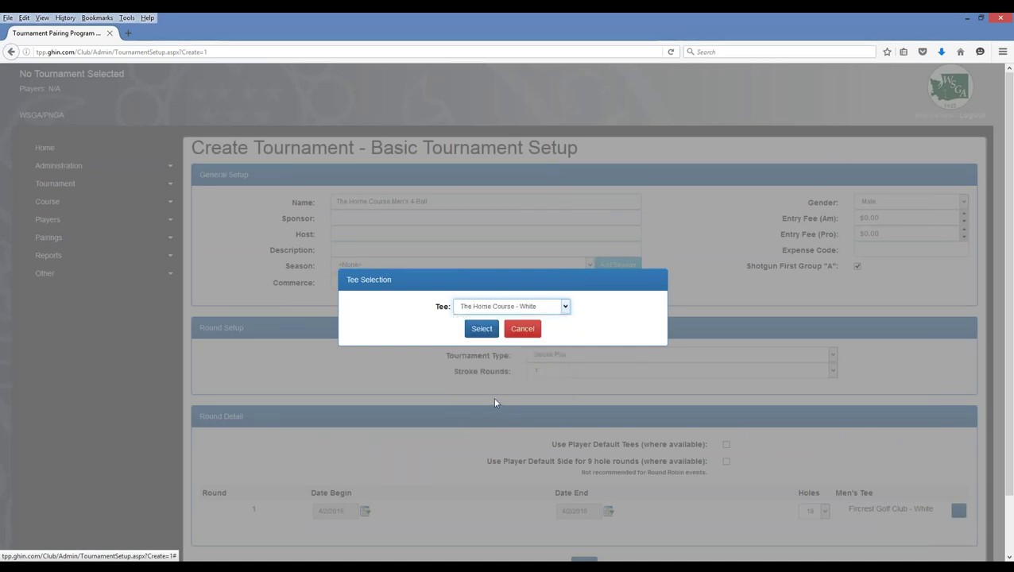
{"action": "left_click", "coordinate": [483, 335]}
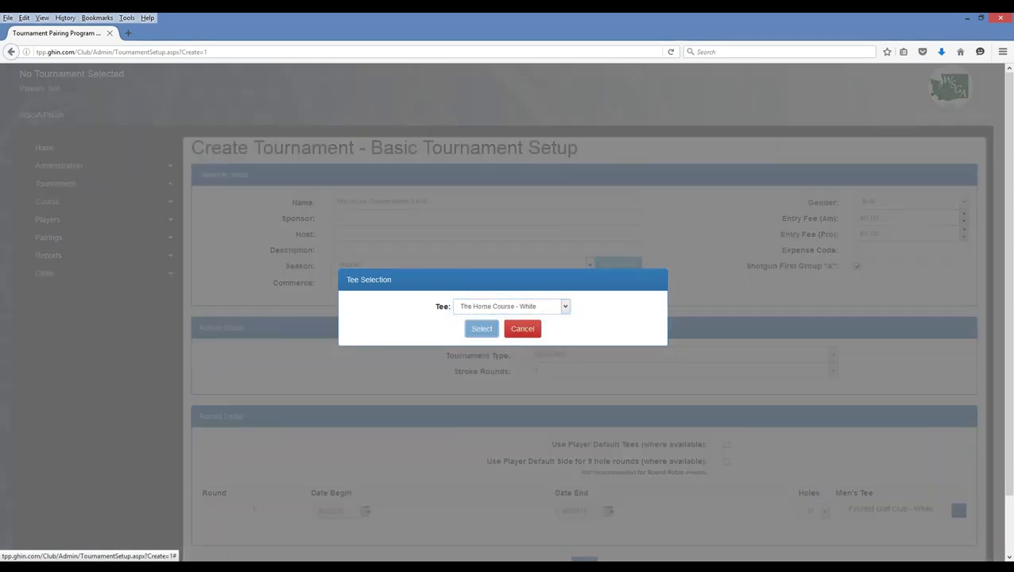
{"action": "scroll", "coordinate": [477, 398], "scroll_direction": "down", "scroll_amount": 2}
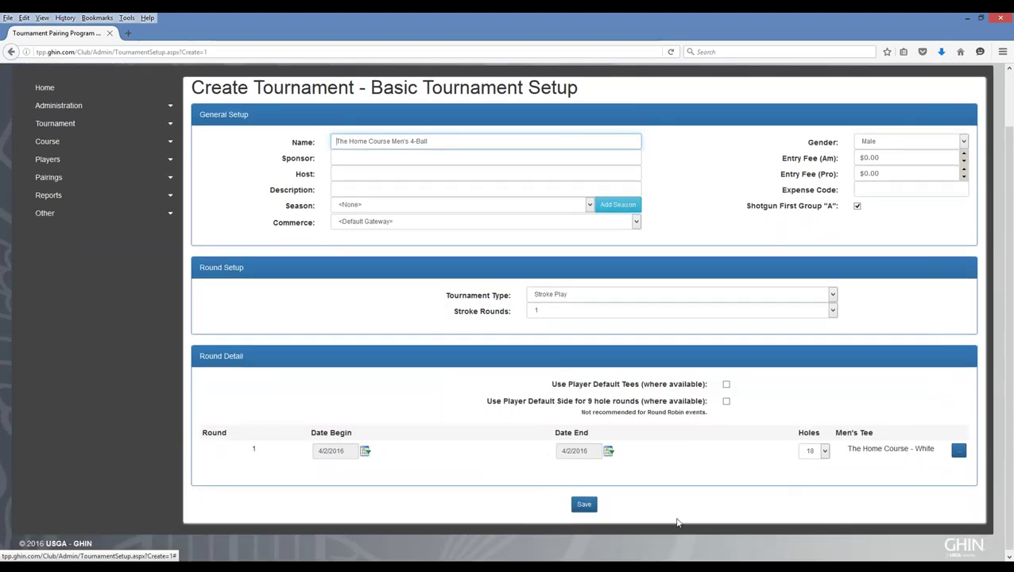
- Save the tournament, verify the 'Your tournament has been created' message, and expand Tournament > Edit
{"action": "left_click", "coordinate": [584, 505]}
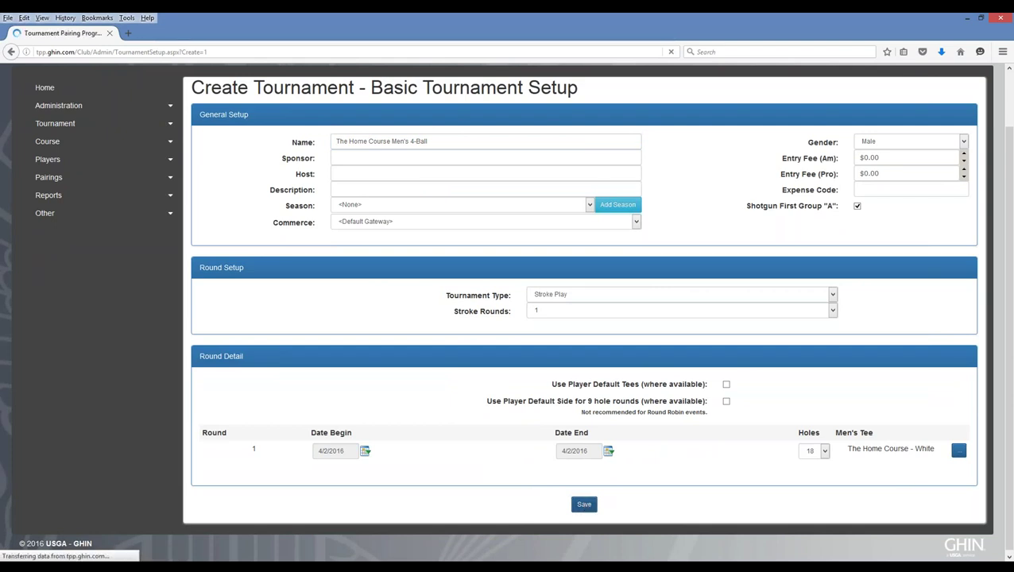
{"action": "scroll", "coordinate": [466, 450], "scroll_direction": "down", "scroll_amount": 2}
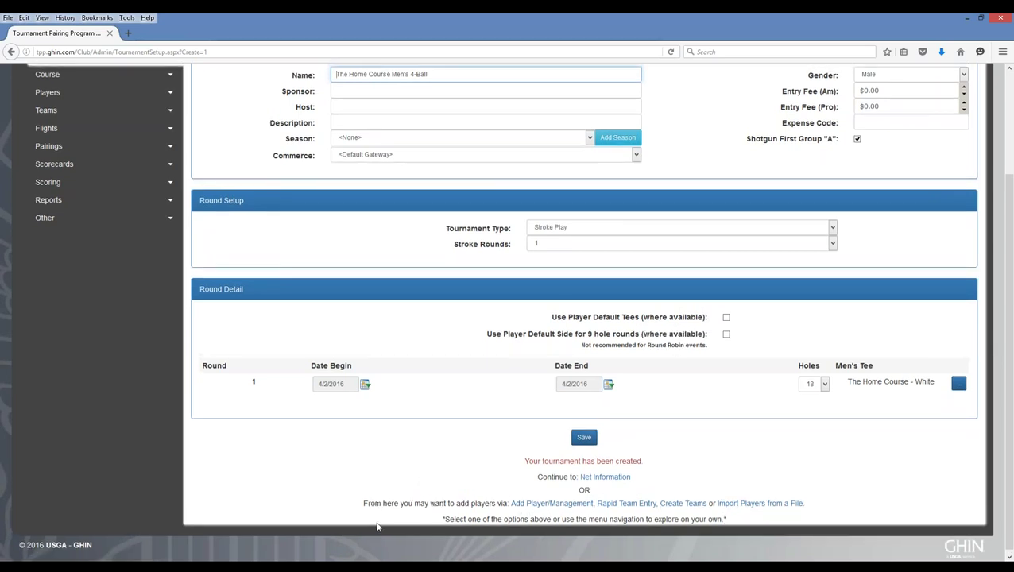
{"action": "scroll", "coordinate": [95, 209], "scroll_direction": "up", "scroll_amount": 4}
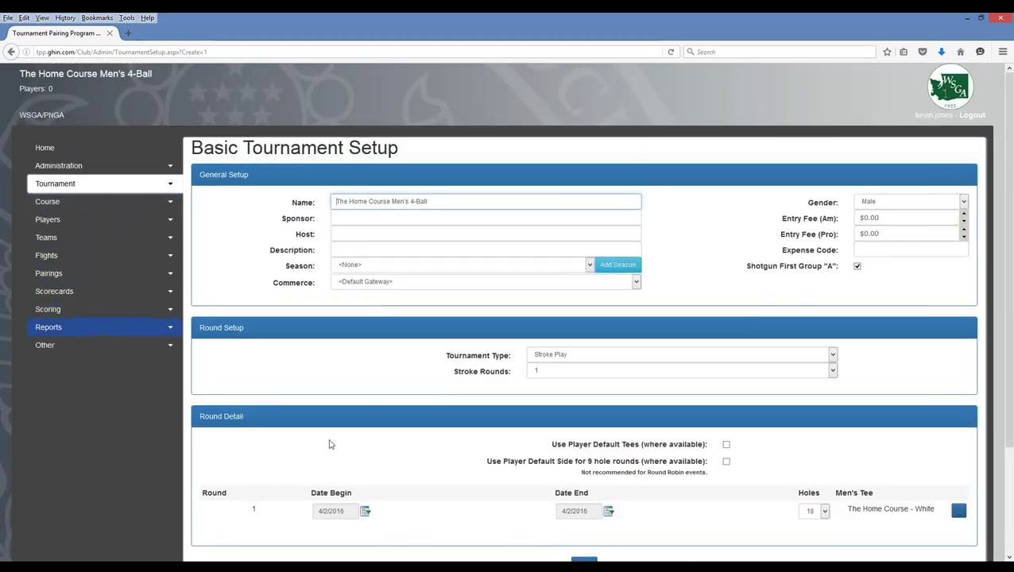
{"action": "scroll", "coordinate": [429, 478], "scroll_direction": "down", "scroll_amount": 1}
{"action": "scroll", "coordinate": [427, 477], "scroll_direction": "down", "scroll_amount": 3}
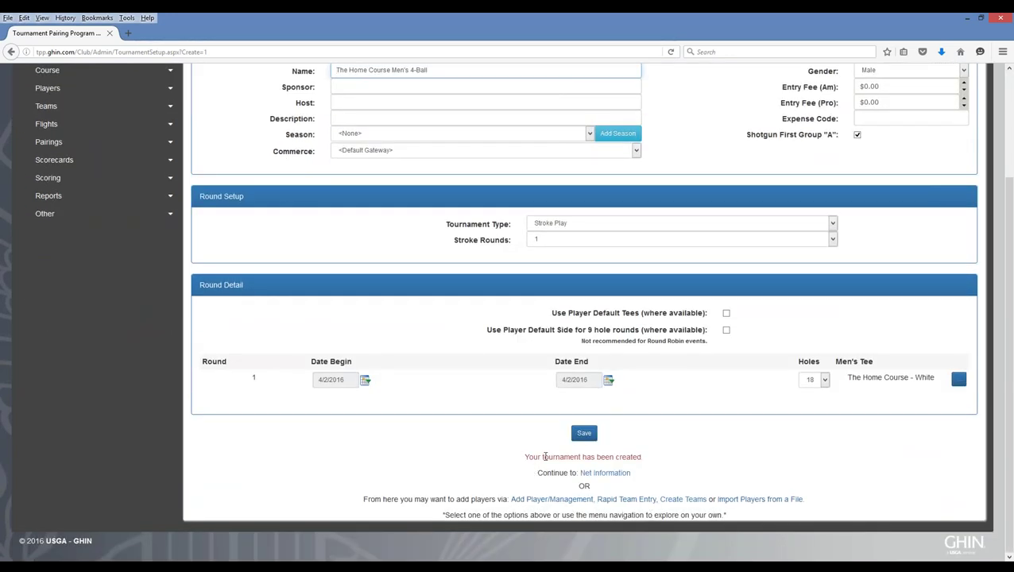
{"action": "scroll", "coordinate": [311, 467], "scroll_direction": "up", "scroll_amount": 1}
{"action": "scroll", "coordinate": [311, 467], "scroll_direction": "up", "scroll_amount": 3}
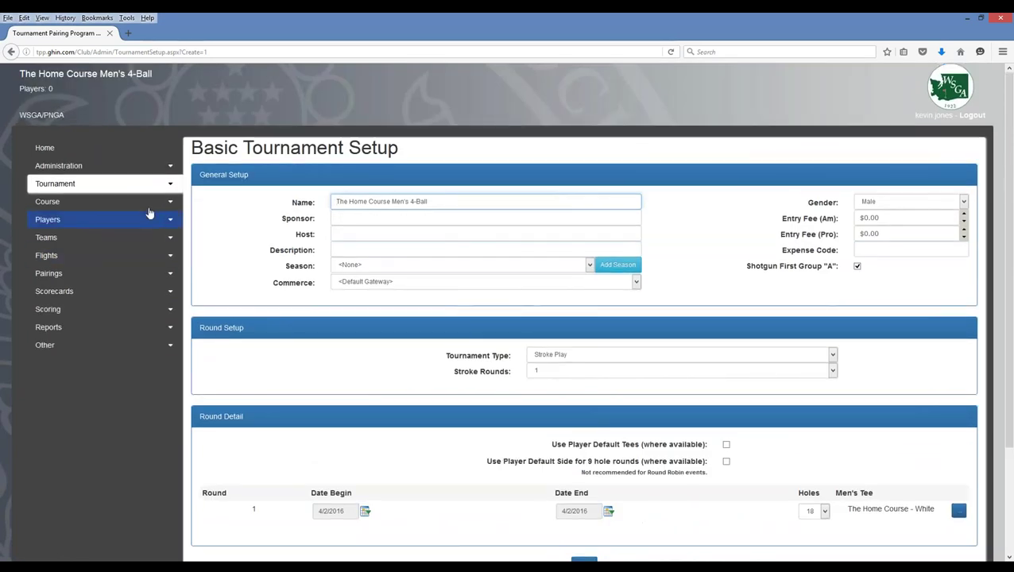
{"action": "left_click", "coordinate": [170, 188]}
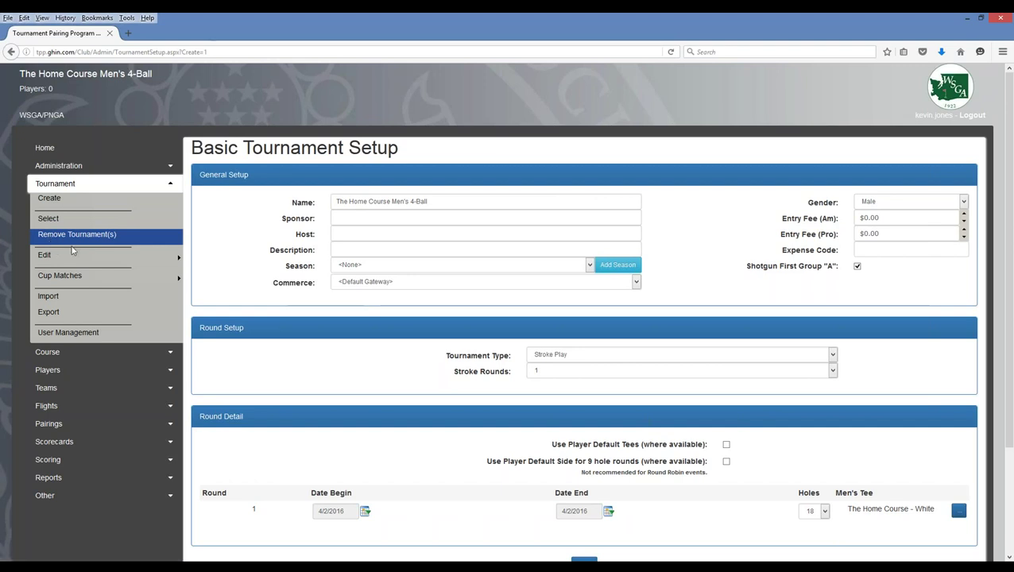
{"action": "mouse_move", "coordinate": [54, 260]}
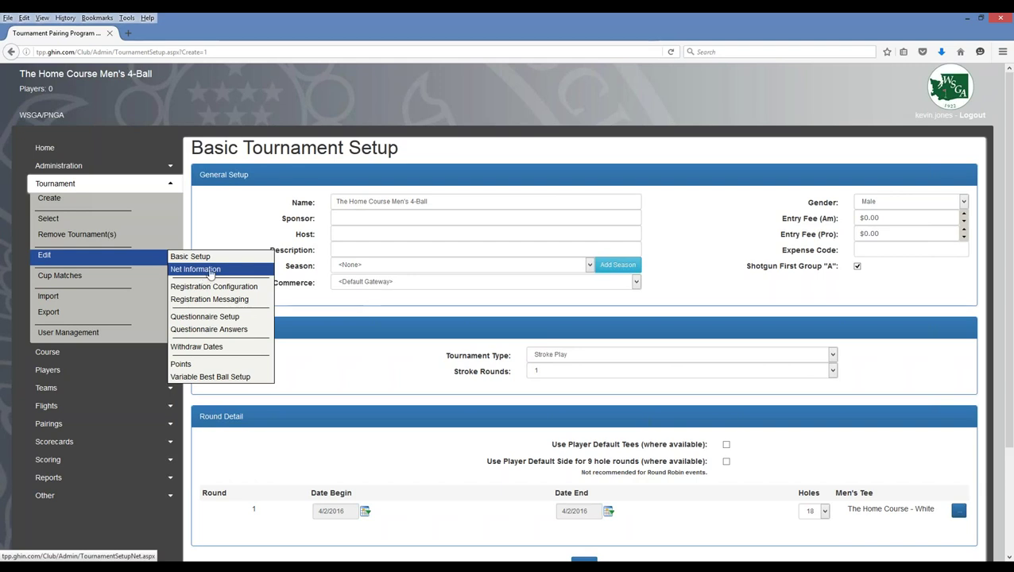
- Review Net Information, keeping handicap limits by Handicap Index and Section 3-5 type None
{"action": "left_click", "coordinate": [211, 275]}
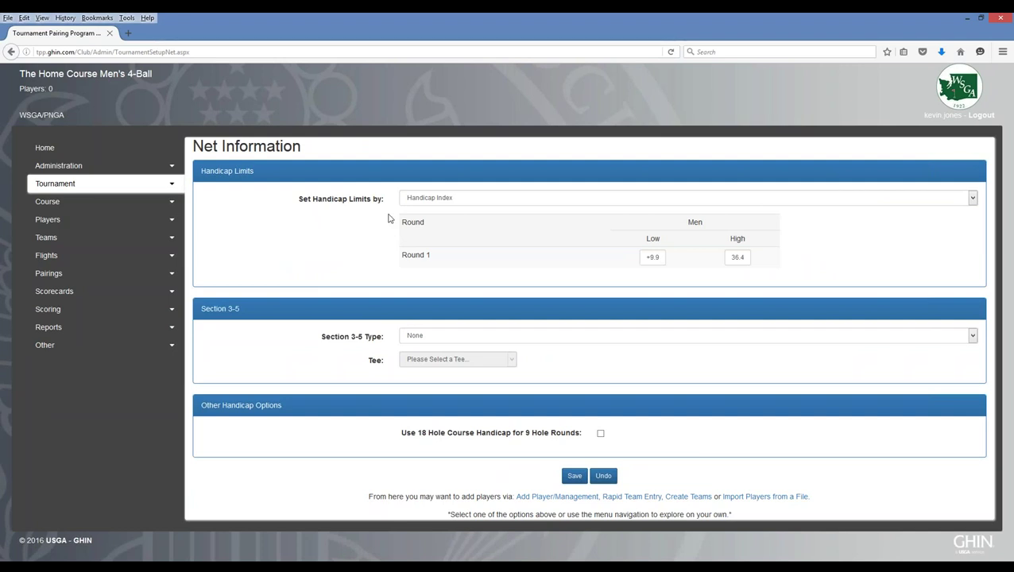
{"action": "left_click", "coordinate": [454, 203]}
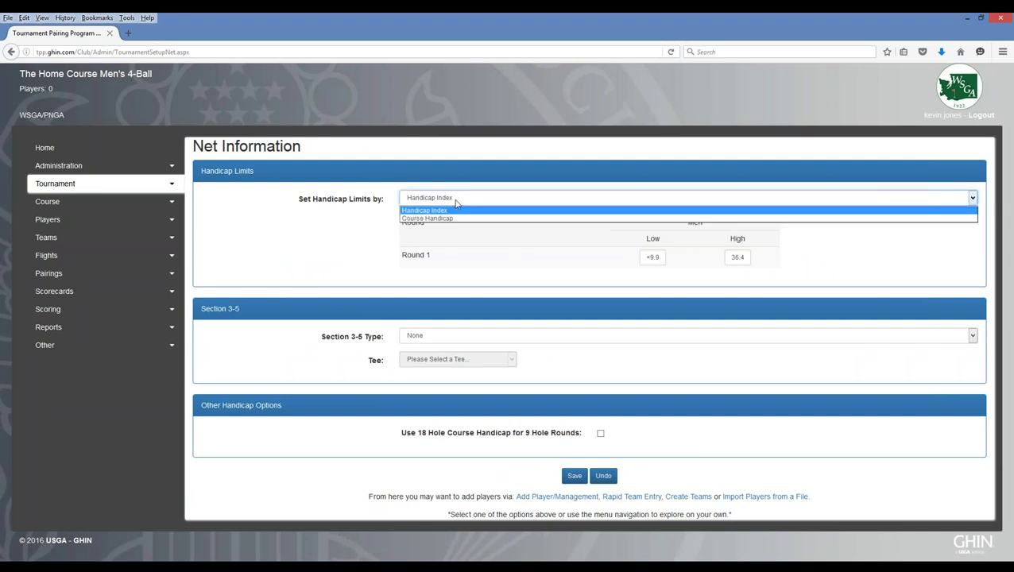
{"action": "left_click", "coordinate": [455, 200]}
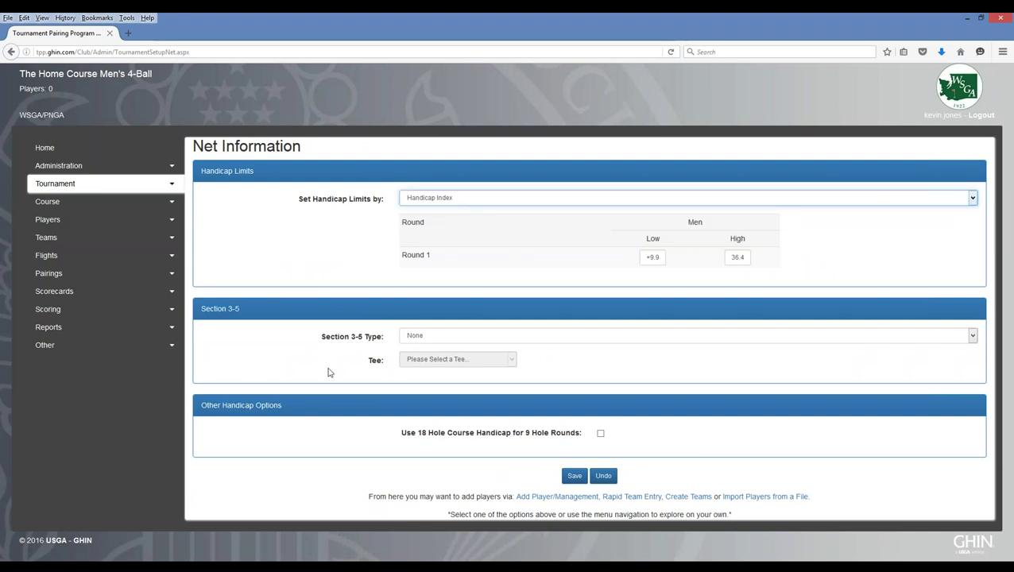
{"action": "left_click", "coordinate": [467, 341]}
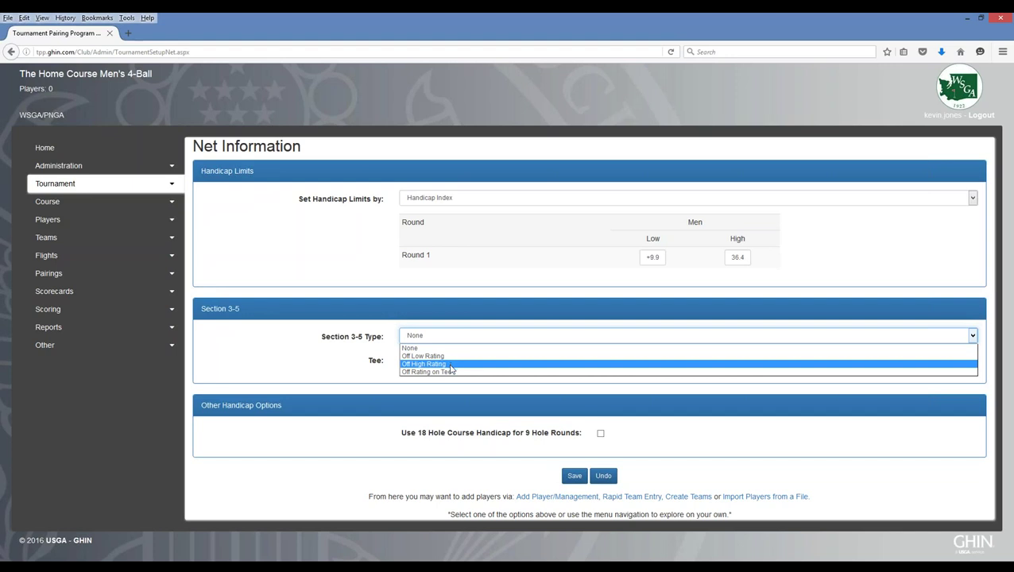
{"action": "left_click", "coordinate": [288, 351]}
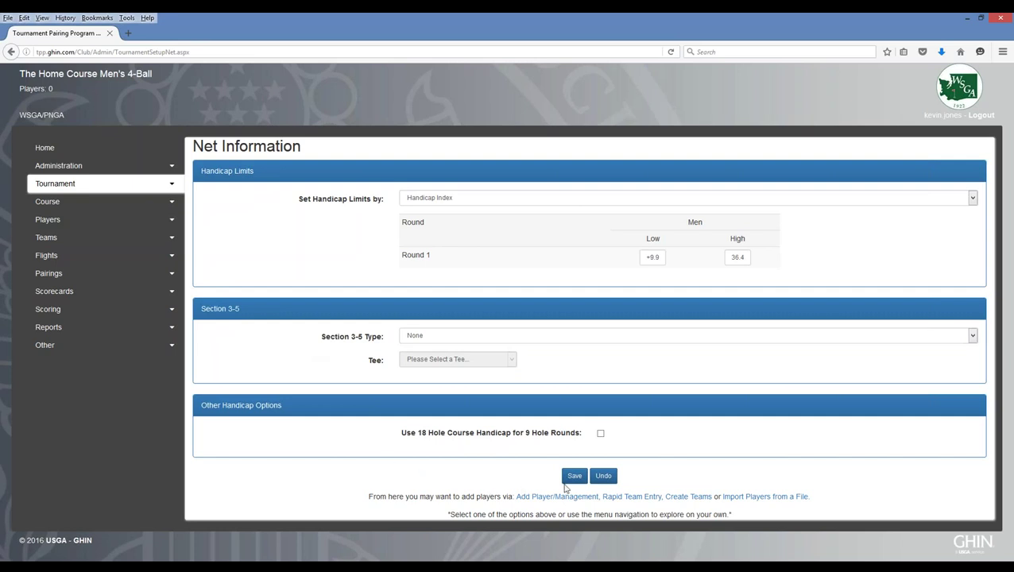
- Go to the Chicago and Stableford points settings under Tournament > Edit
{"action": "left_click", "coordinate": [173, 185]}
{"action": "mouse_move", "coordinate": [131, 261]}
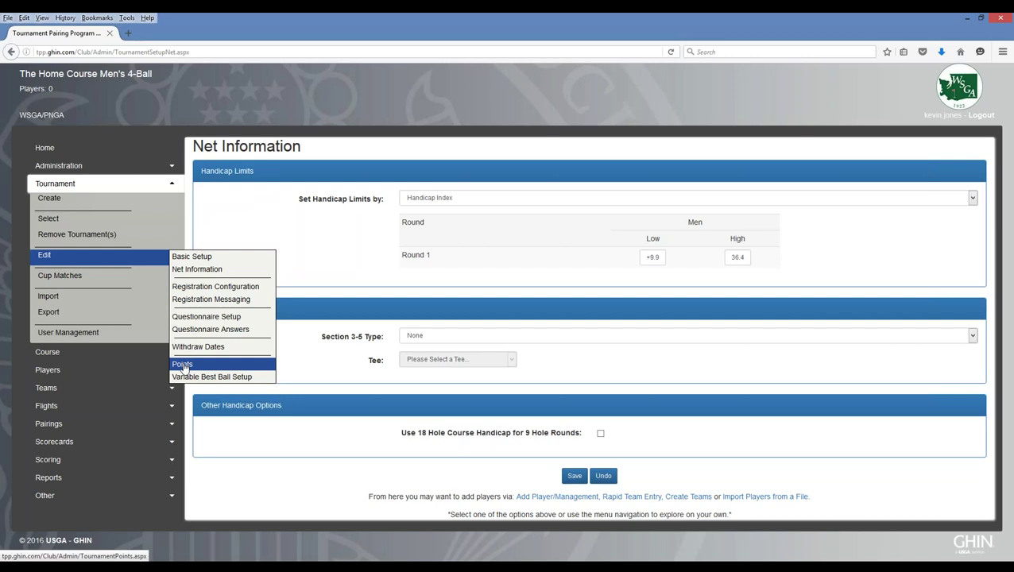
{"action": "left_click", "coordinate": [183, 366]}
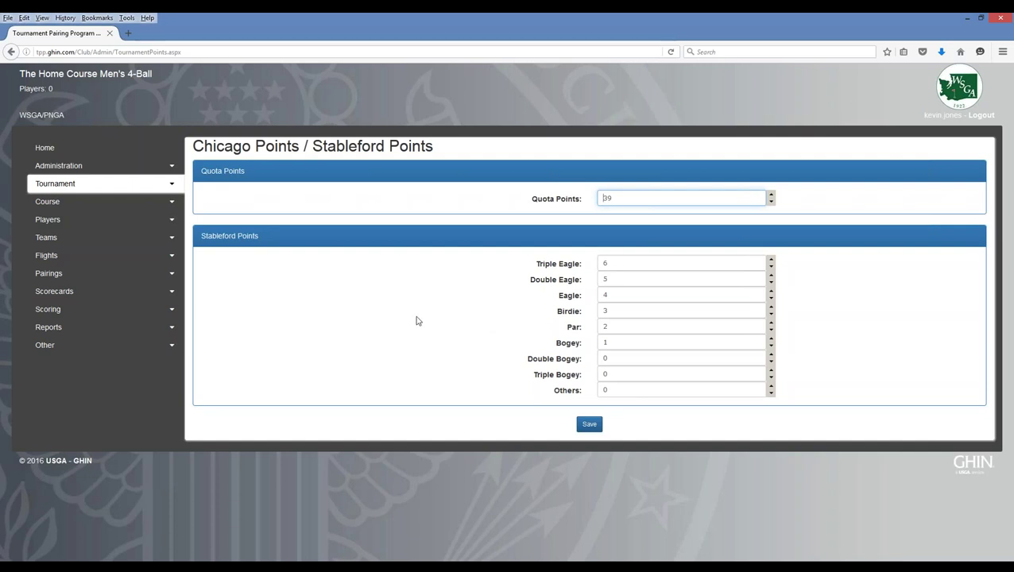
- Reopen the Tournament menu to reach its Cup Matches and Edit submenus
{"action": "left_click", "coordinate": [174, 186]}
{"action": "mouse_move", "coordinate": [146, 280]}
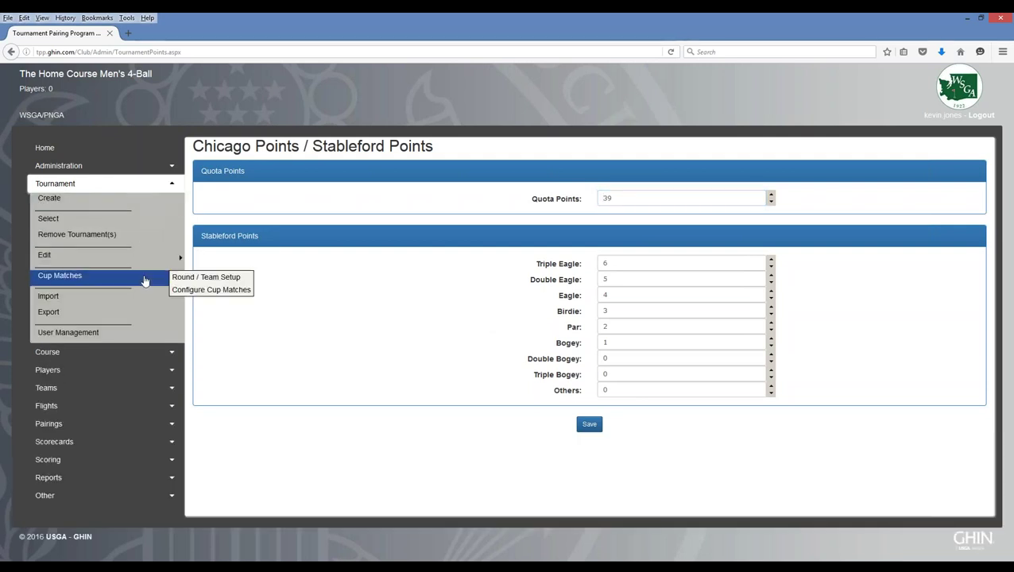
{"action": "mouse_move", "coordinate": [143, 256]}
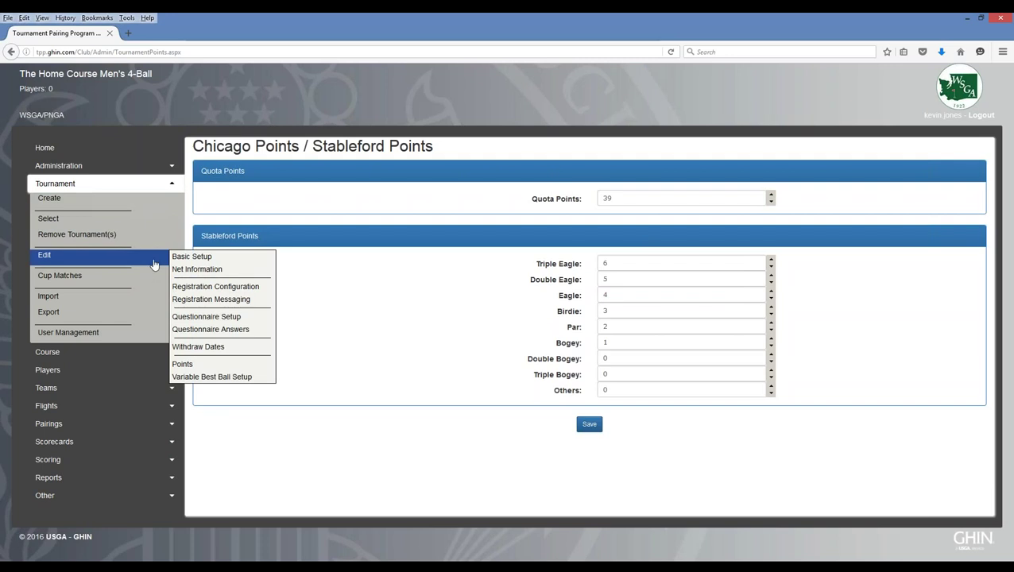
- Open Variable Best Ball Setup from the Tournament > Edit submenu
{"action": "left_click", "coordinate": [212, 383]}
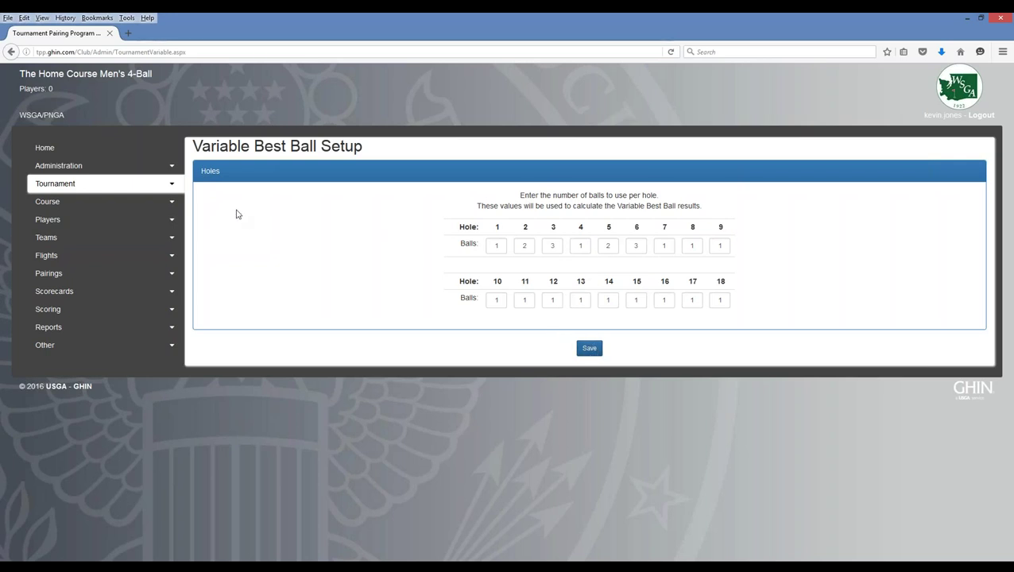
- Collapse and re-expand the Tournament menu to show the Edit submenu pages
{"action": "left_click", "coordinate": [174, 186]}
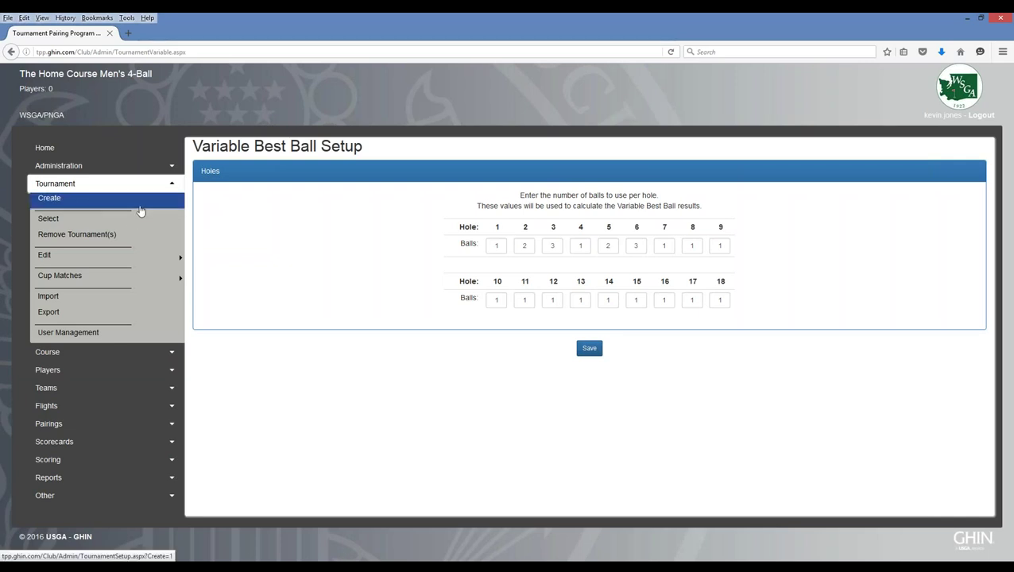
{"action": "mouse_move", "coordinate": [75, 284]}
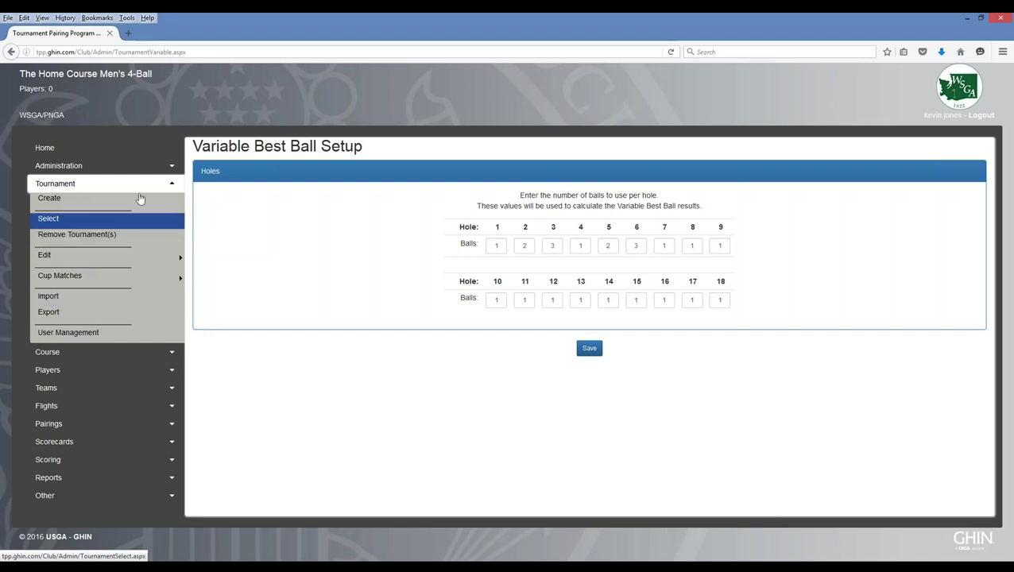
{"action": "left_click", "coordinate": [173, 187]}
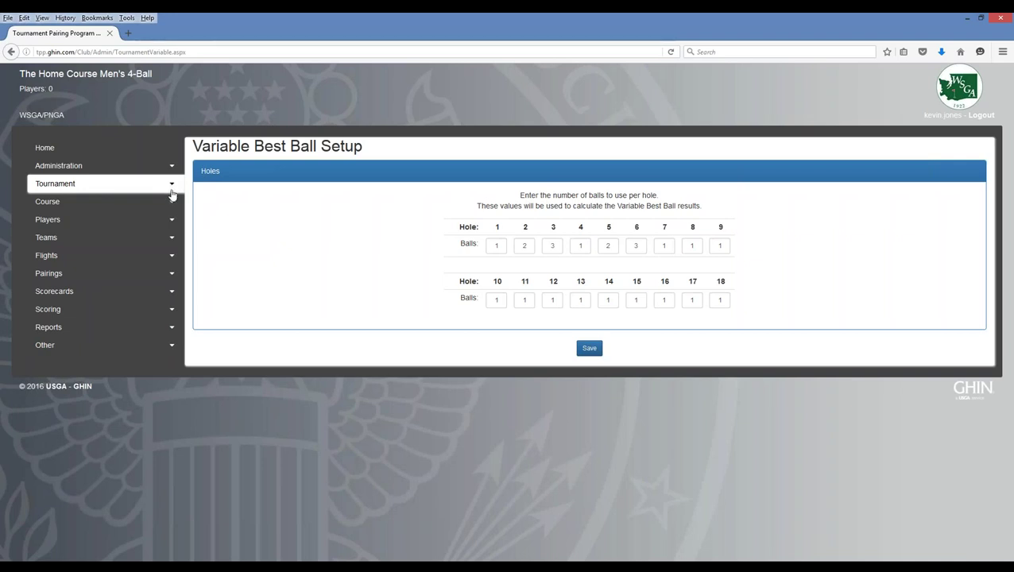
{"action": "left_click", "coordinate": [169, 190]}
{"action": "mouse_move", "coordinate": [57, 264]}
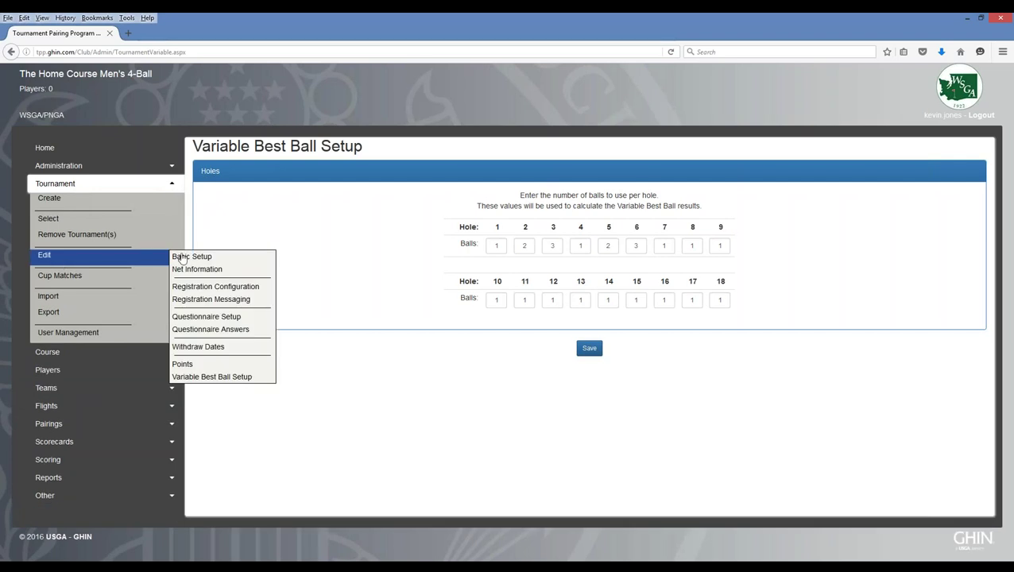
- Return to the 4-Ball tournament's Basic Tournament Setup and expand the Players submenu
{"action": "left_click", "coordinate": [189, 256]}
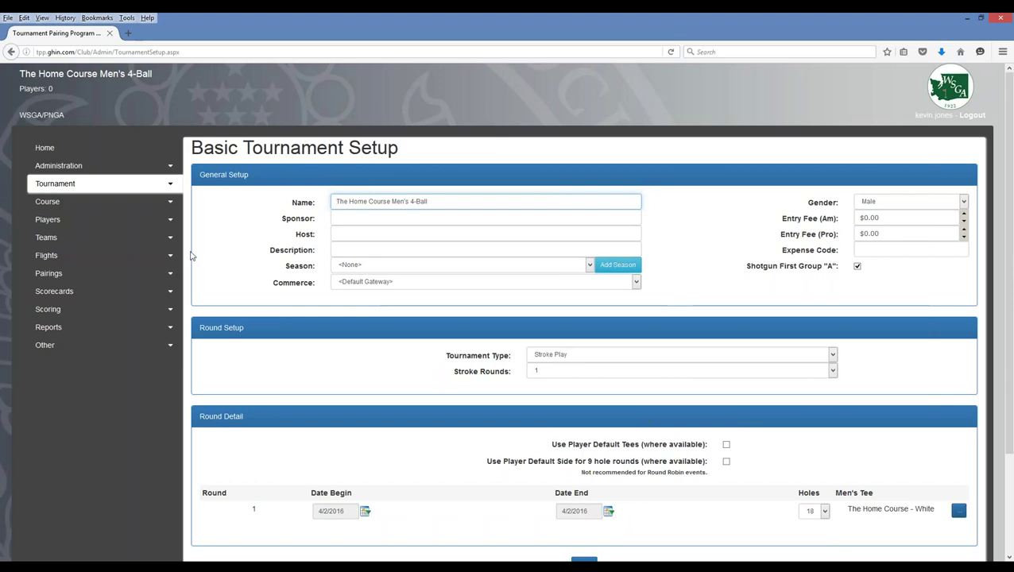
{"action": "left_click", "coordinate": [171, 185]}
{"action": "left_click", "coordinate": [171, 184]}
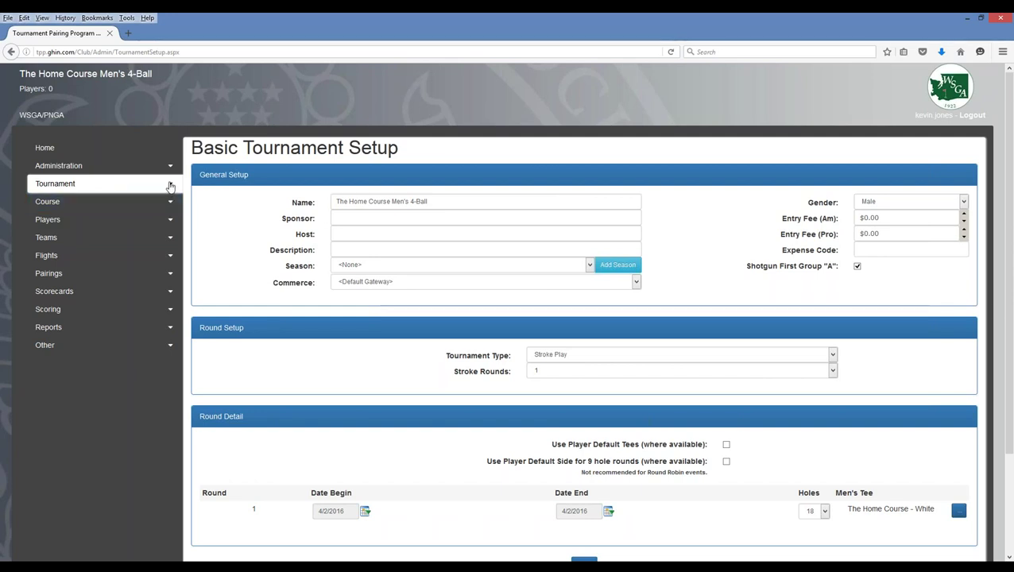
{"action": "left_click", "coordinate": [171, 225]}
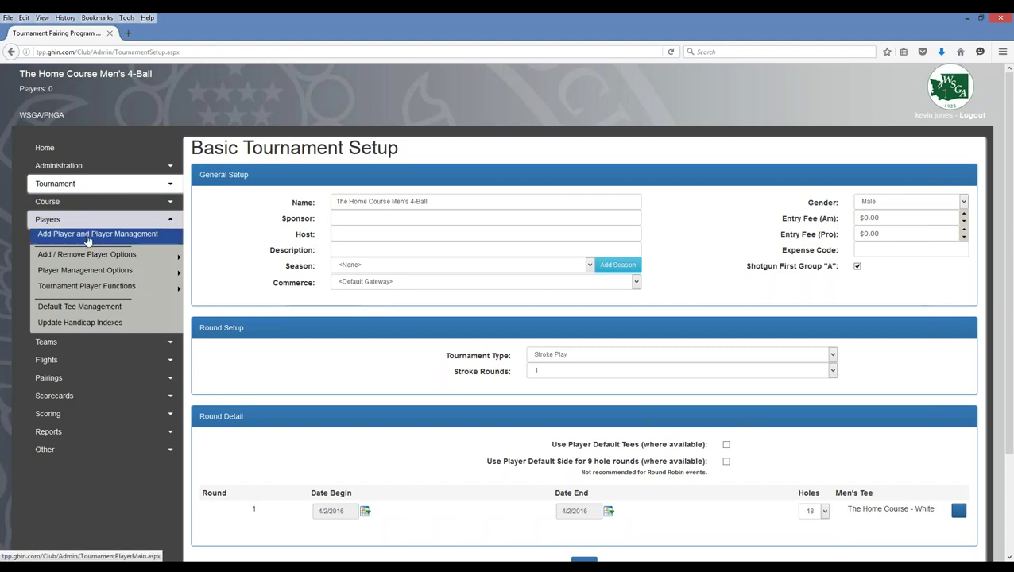
- Open Add Player and Player Management for the empty roster and list the ways to add players
{"action": "left_click", "coordinate": [88, 239]}
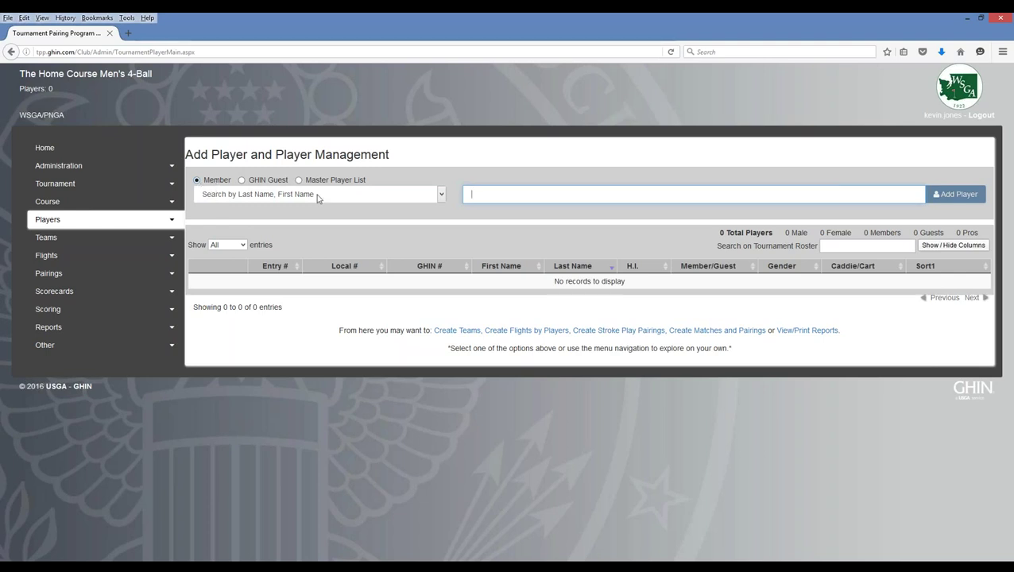
{"action": "left_click", "coordinate": [442, 195]}
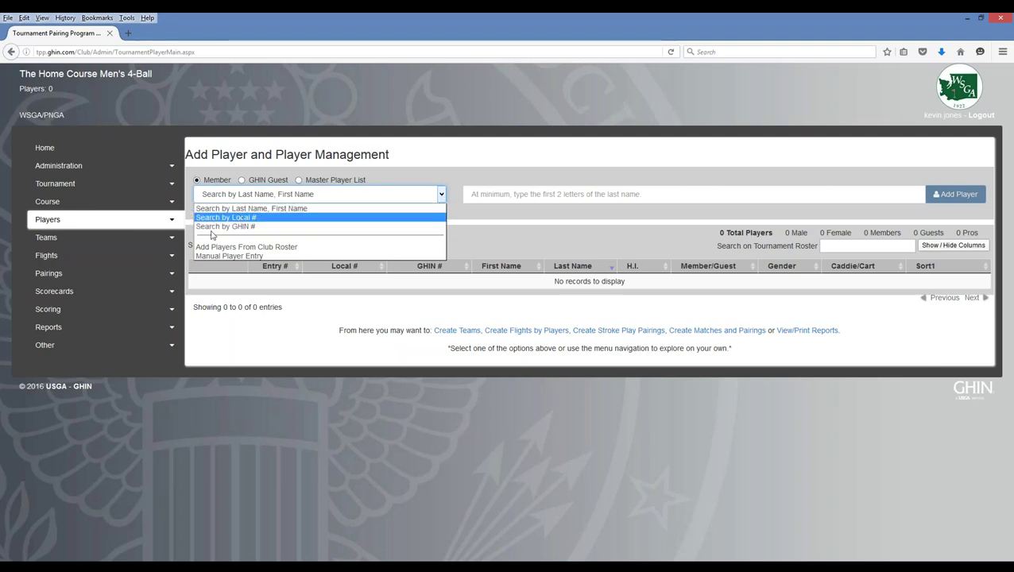
- Add club-roster members with indexes 2.7, 8.6, 1.6, 0.8, 38.1L, 5.6 and 9.9, then close the roster
{"action": "left_click", "coordinate": [269, 250]}
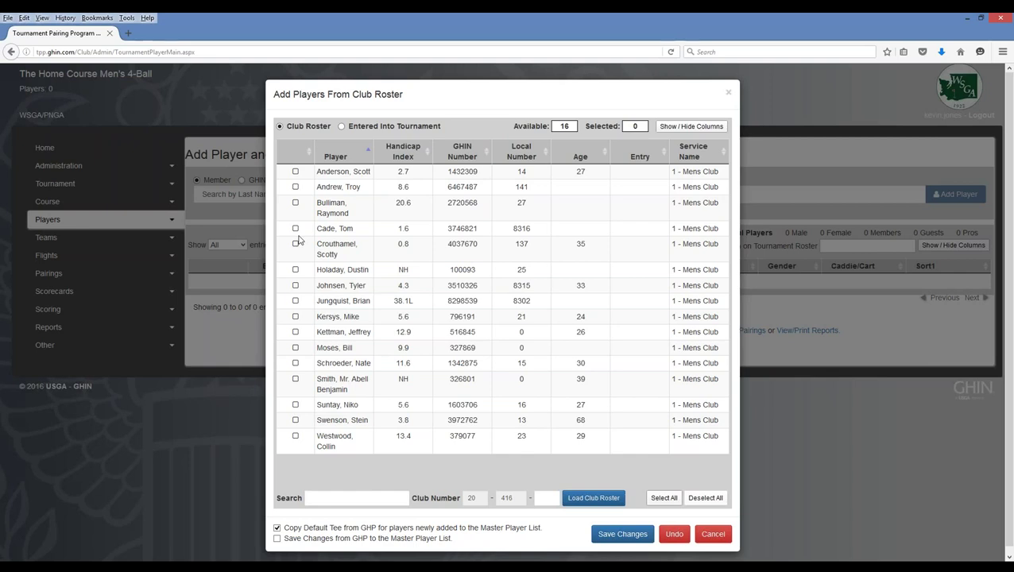
{"action": "left_click", "coordinate": [295, 171]}
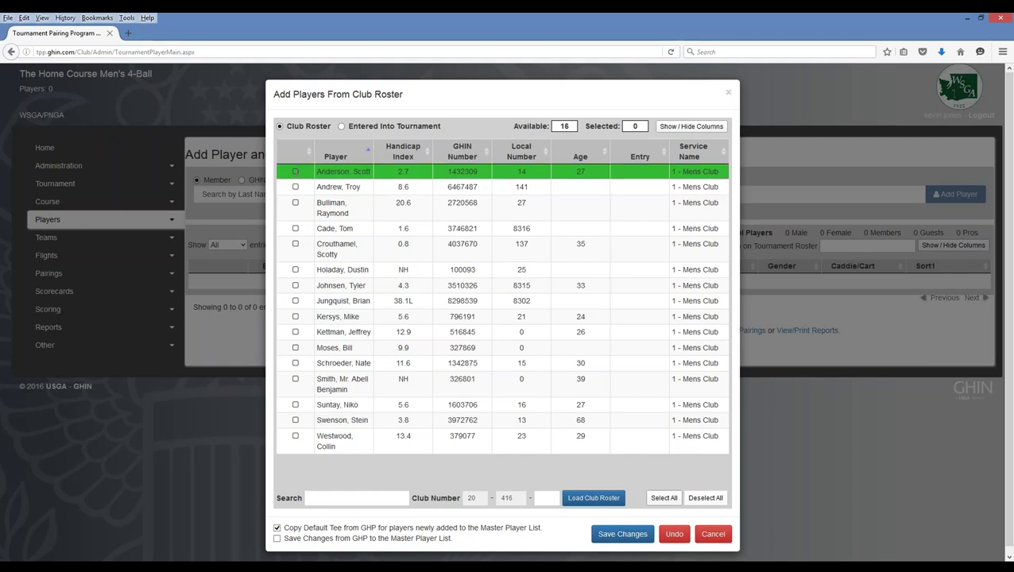
{"action": "left_click", "coordinate": [295, 197]}
{"action": "left_click", "coordinate": [295, 238]}
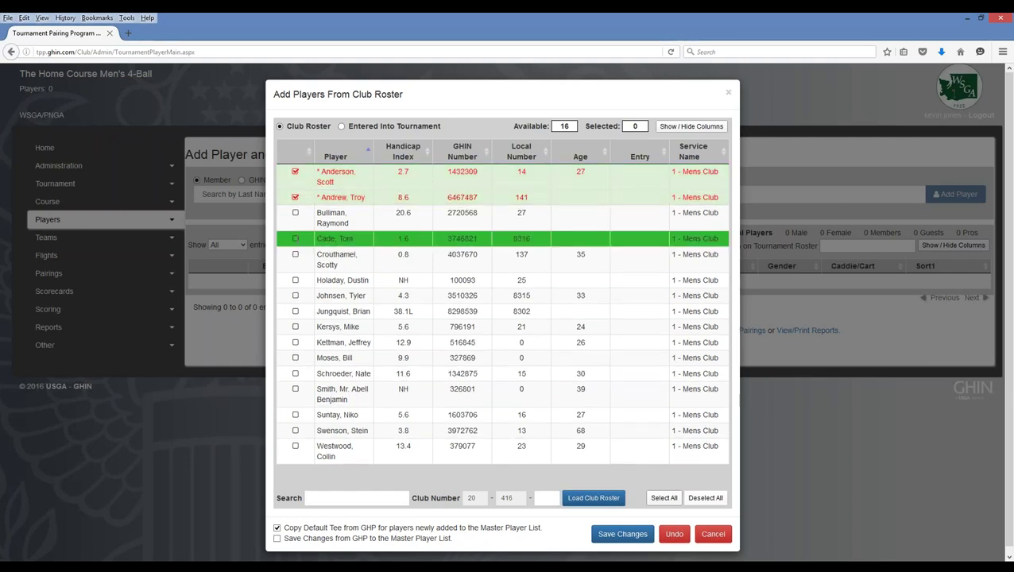
{"action": "left_click", "coordinate": [295, 254]}
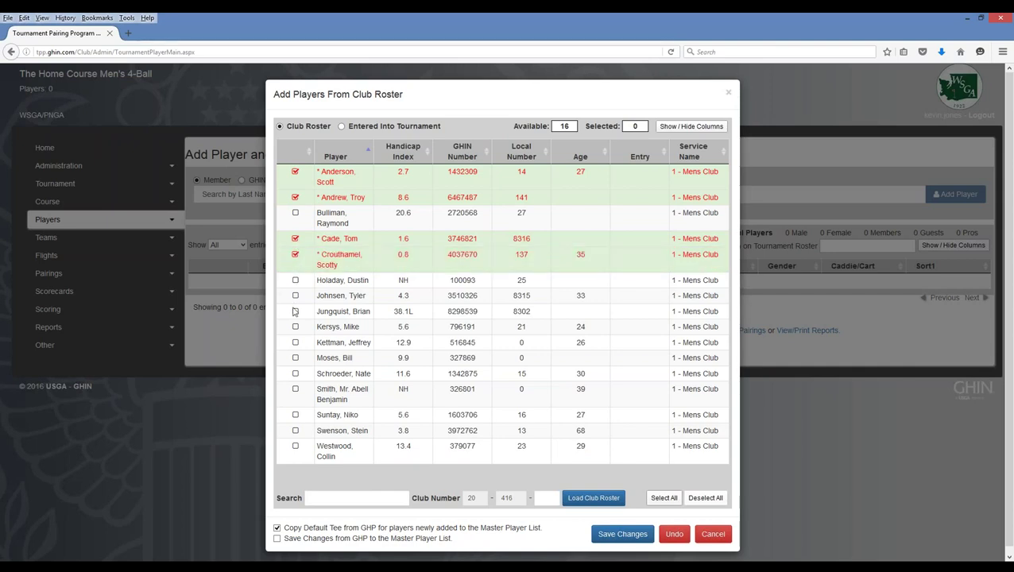
{"action": "left_click", "coordinate": [295, 310]}
{"action": "left_click", "coordinate": [296, 338]}
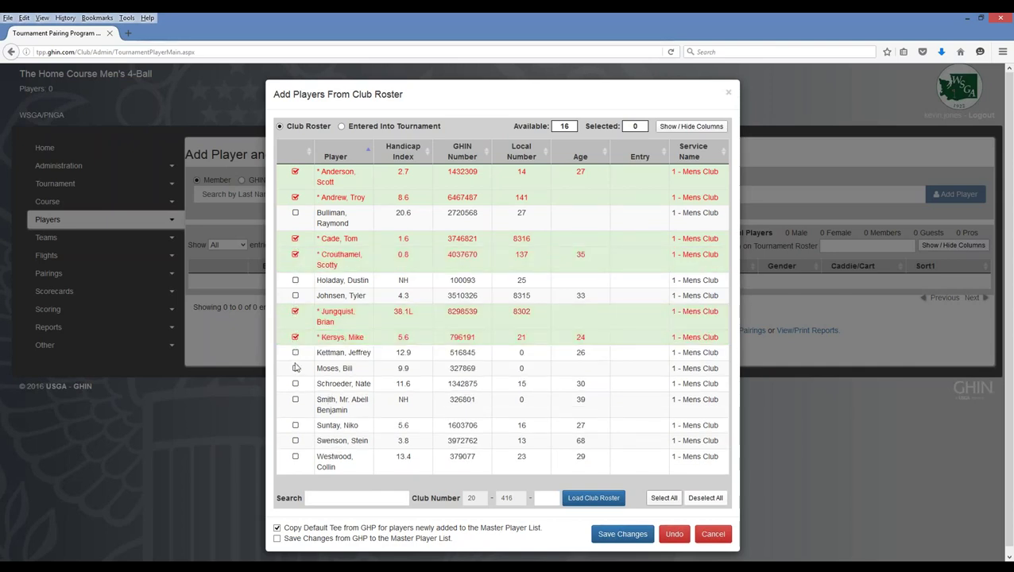
{"action": "left_click", "coordinate": [295, 368]}
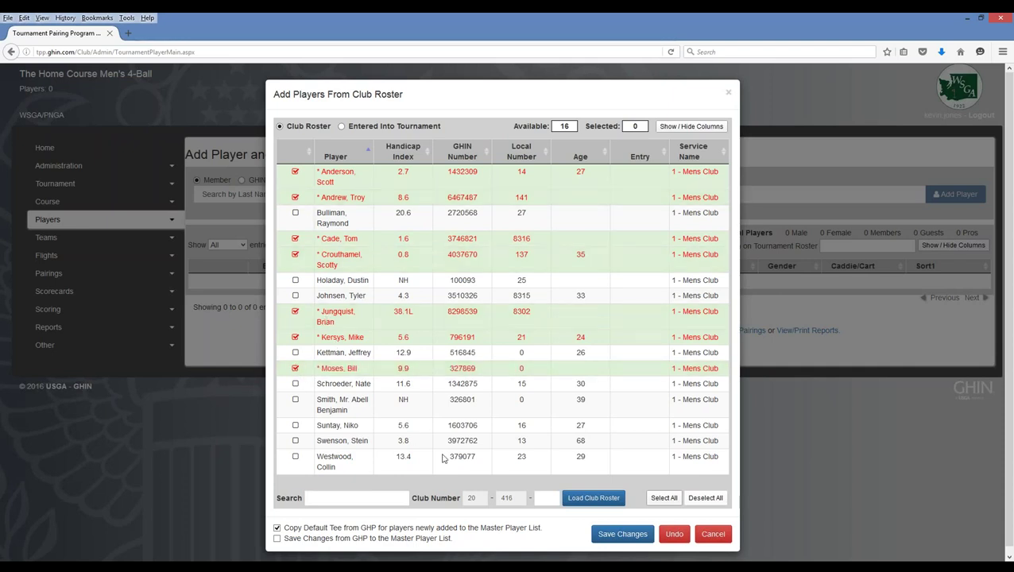
{"action": "left_click", "coordinate": [619, 537]}
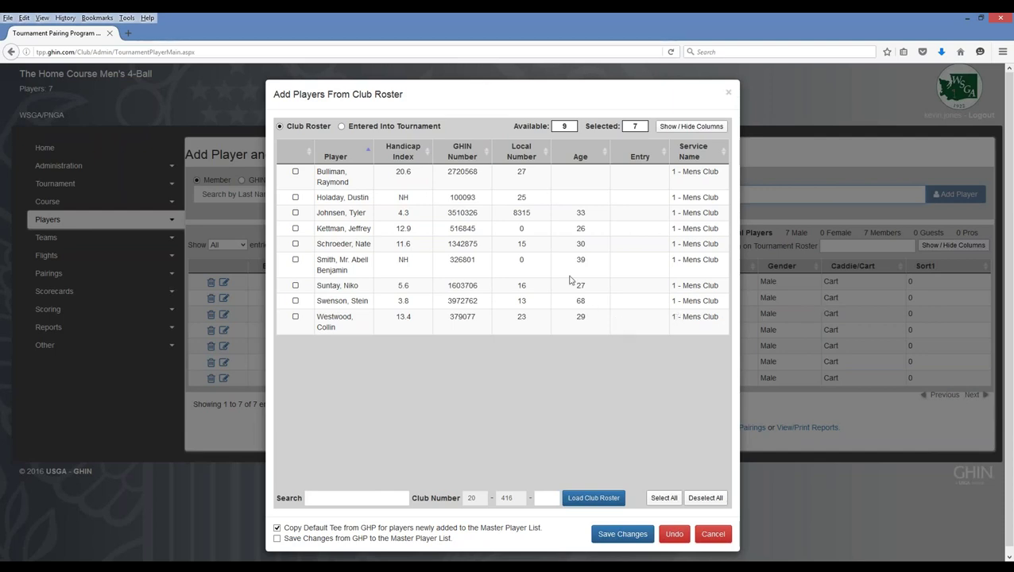
{"action": "left_click", "coordinate": [729, 95]}
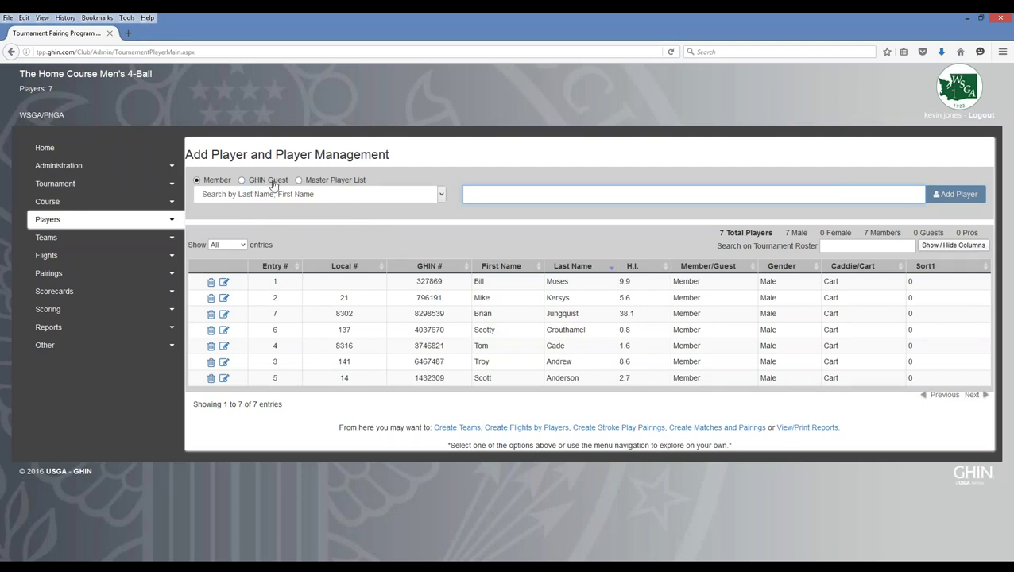
- Add a GHIN guest found by their GHIN number, the 3.8-index golfer
{"action": "left_click", "coordinate": [242, 181]}
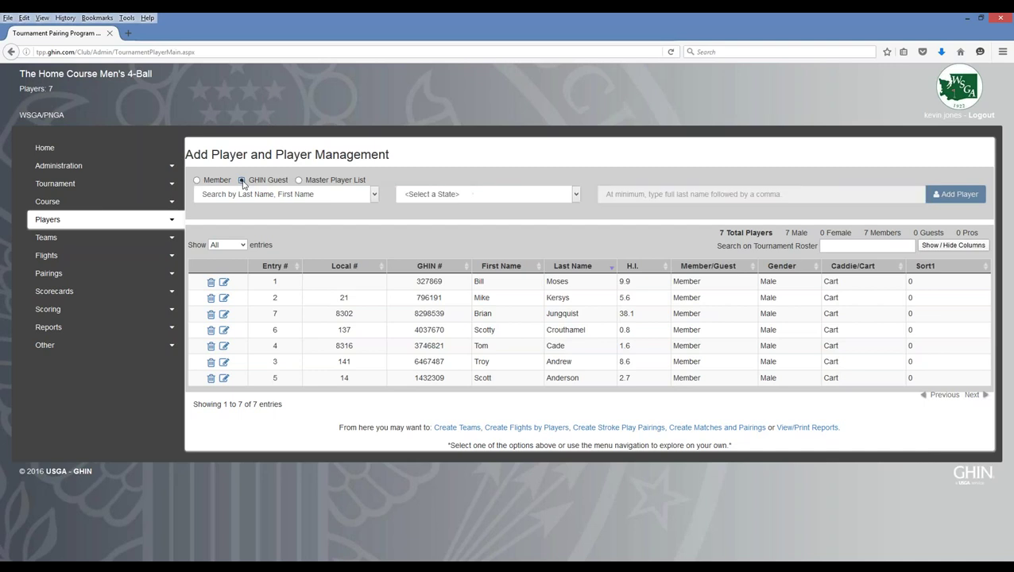
{"action": "left_click", "coordinate": [375, 197]}
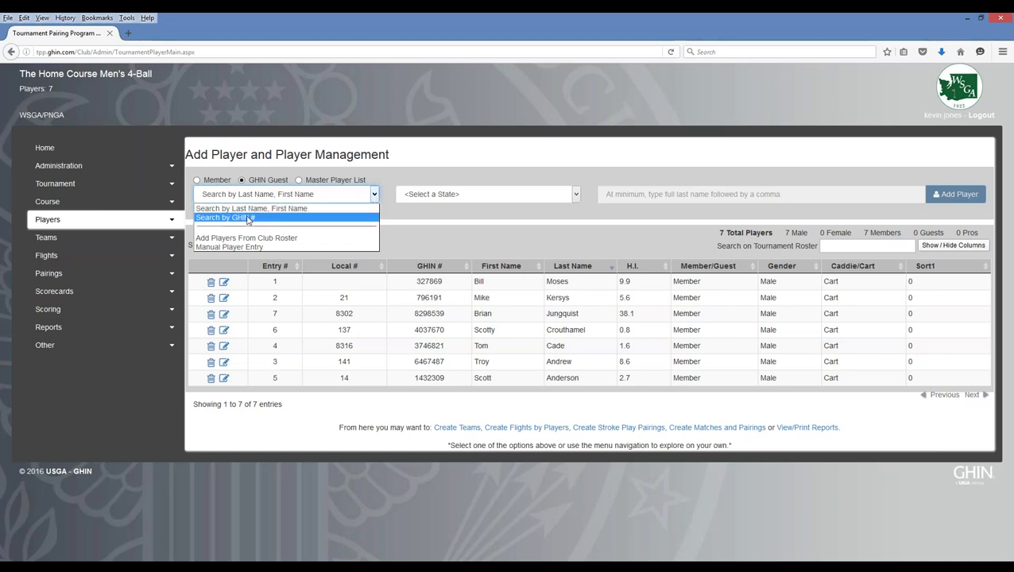
{"action": "key", "text": "Escape"}
{"action": "key", "text": "Down"}
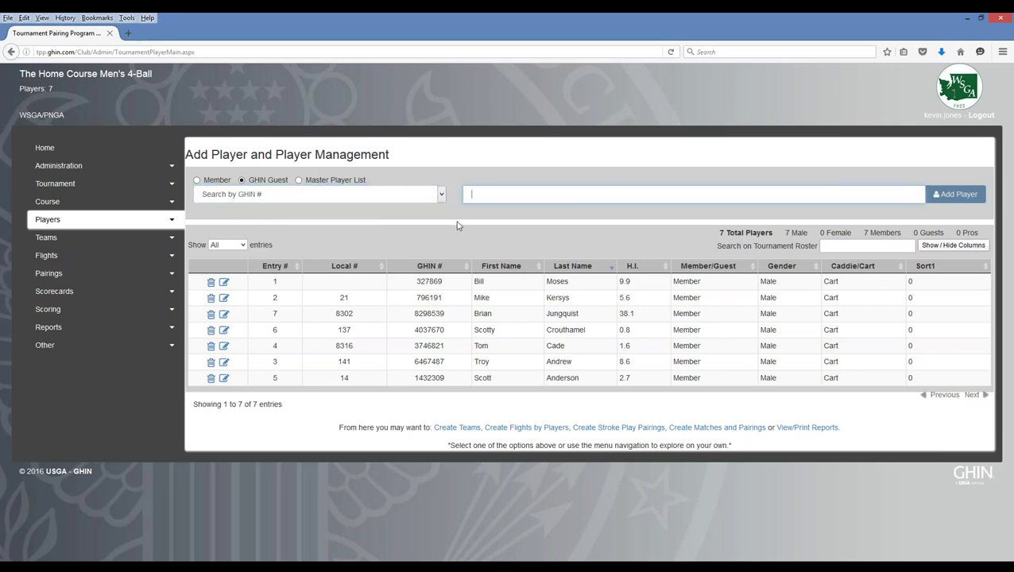
{"action": "type", "text": "223571"}
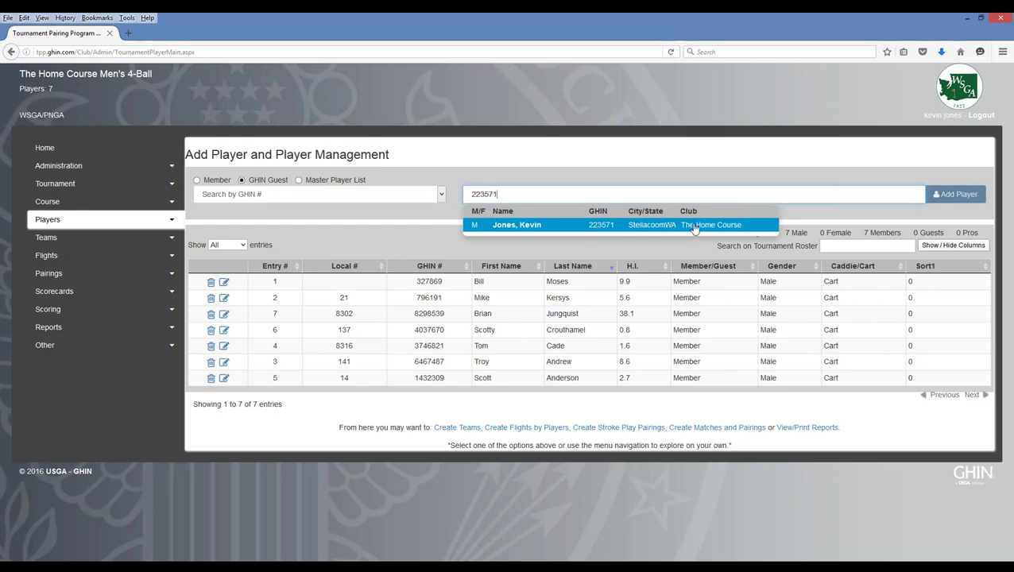
{"action": "left_click", "coordinate": [586, 226]}
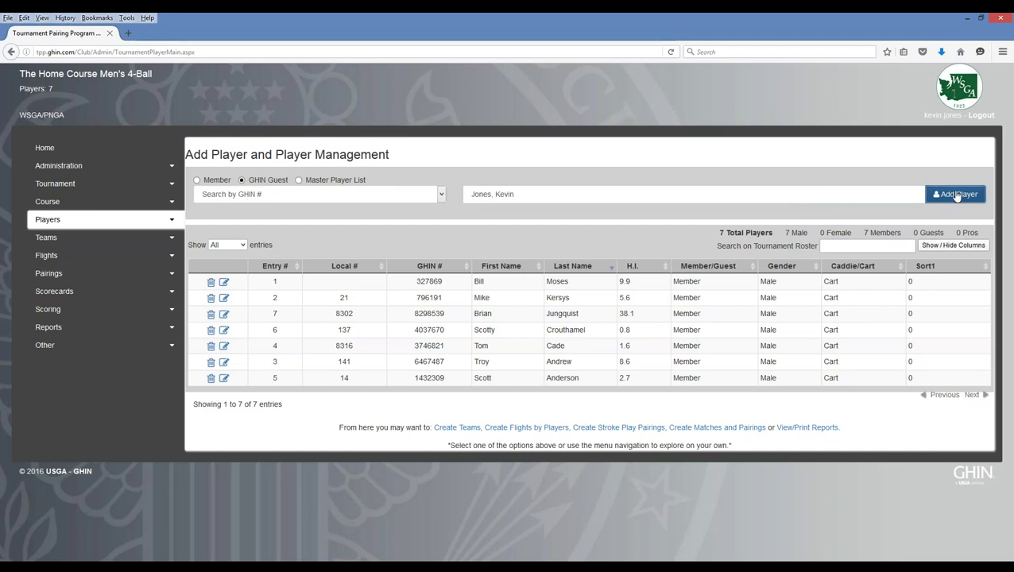
{"action": "left_click", "coordinate": [957, 196]}
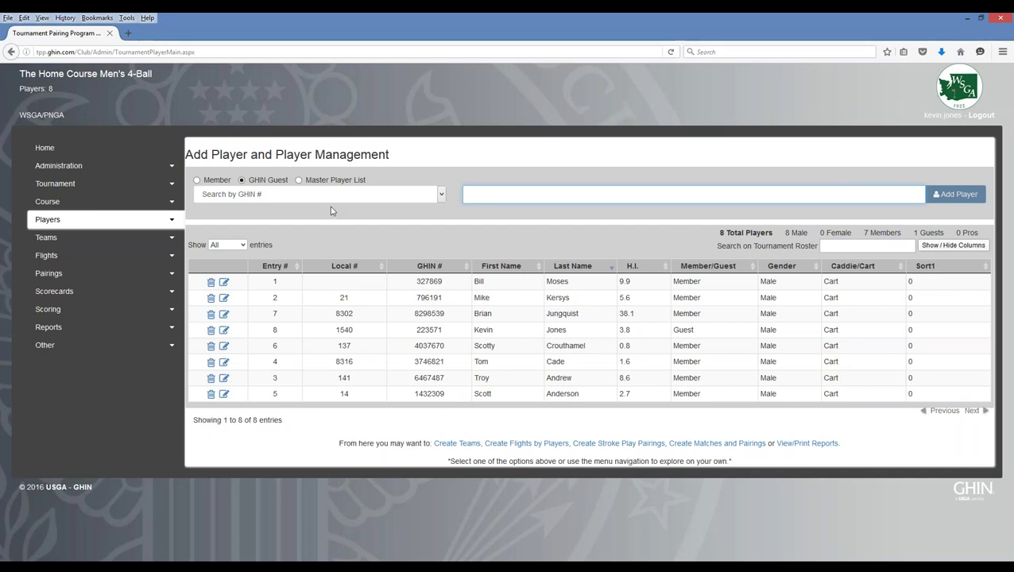
{"action": "left_click", "coordinate": [442, 196]}
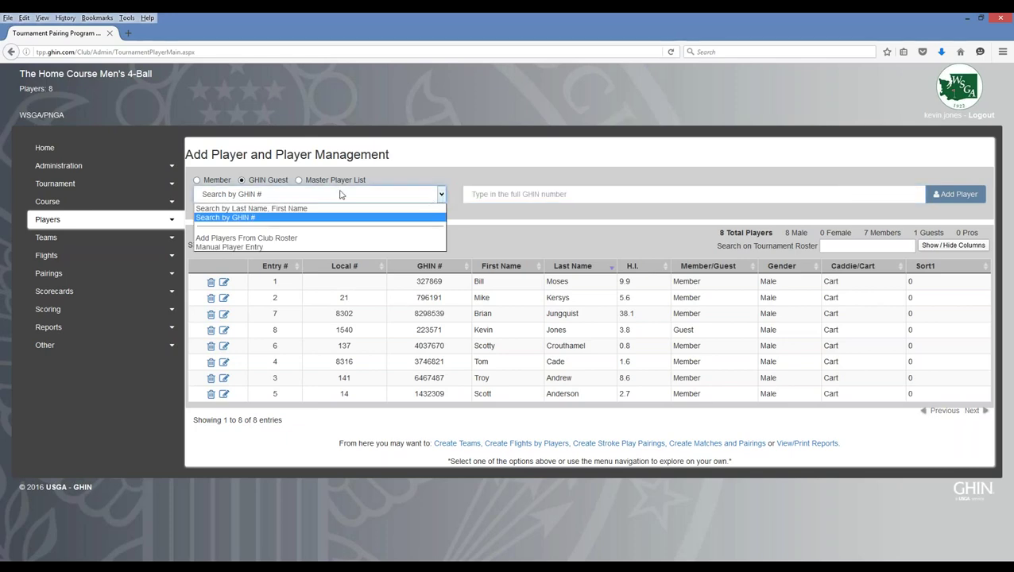
{"action": "left_click", "coordinate": [232, 248]}
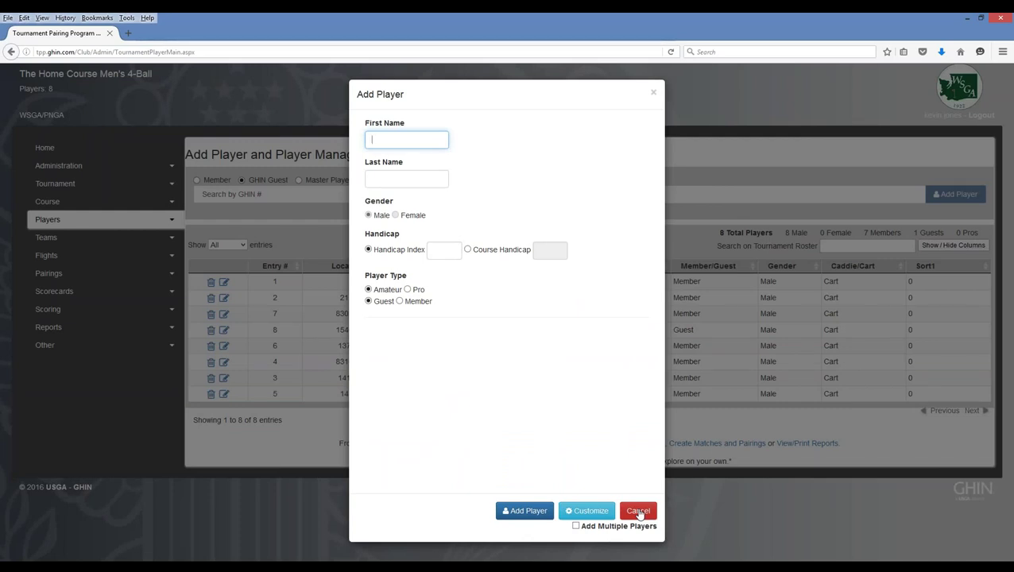
{"action": "left_click", "coordinate": [639, 512]}
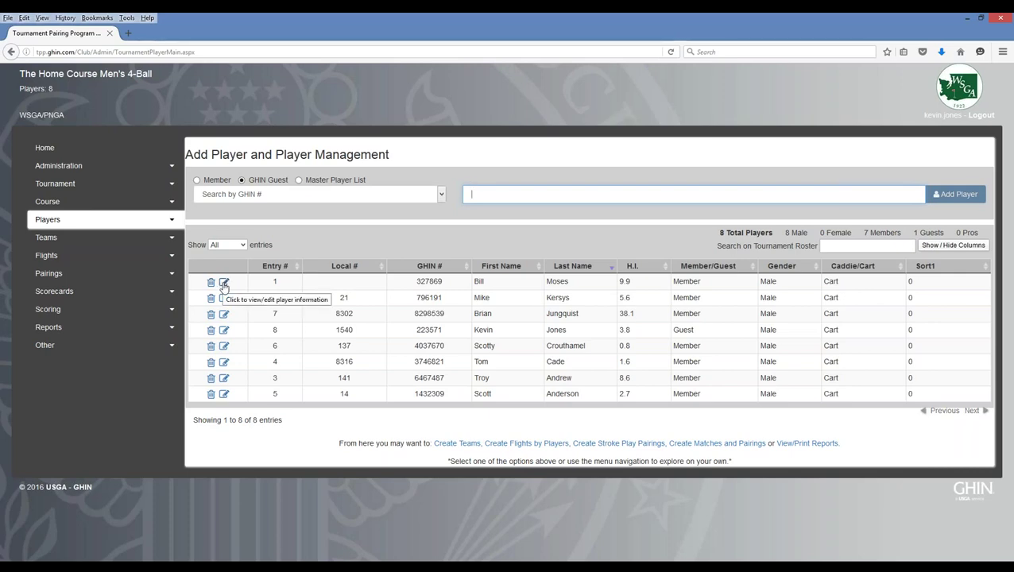
- Review the first player's Player Info without saving, then expand the Players sidebar menu
{"action": "left_click", "coordinate": [224, 285]}
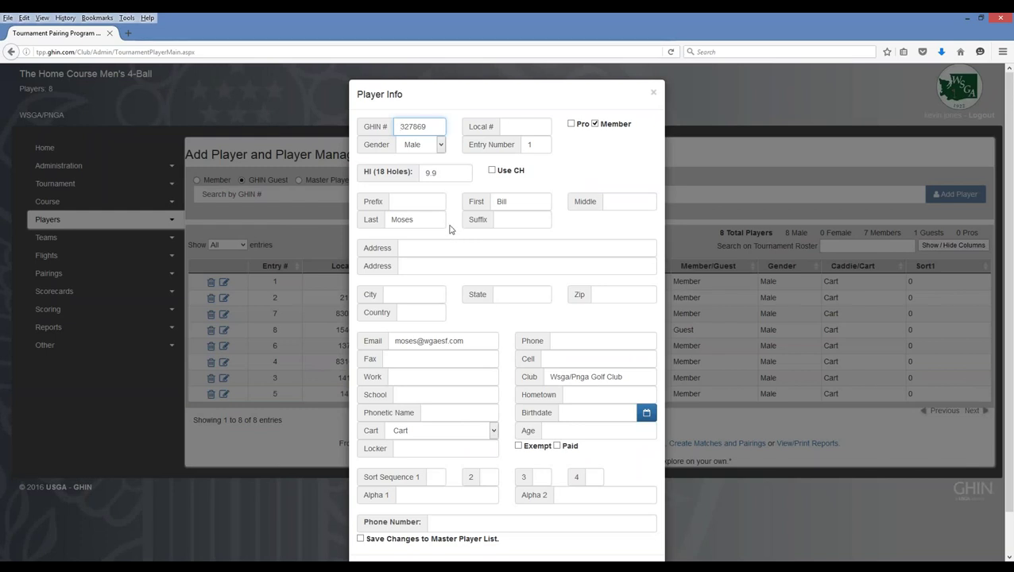
{"action": "scroll", "coordinate": [449, 230], "scroll_direction": "down", "scroll_amount": 1}
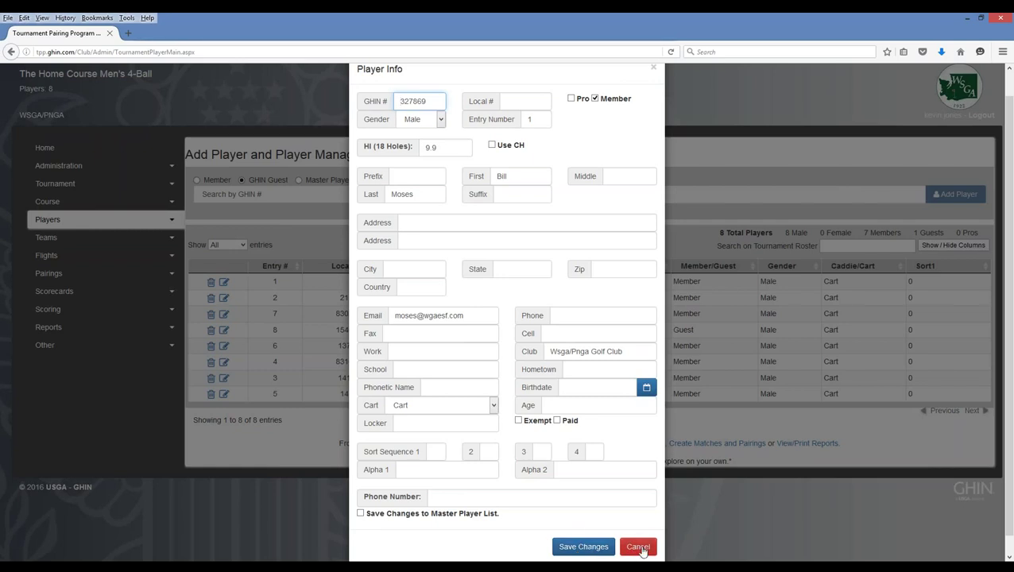
{"action": "left_click", "coordinate": [638, 547]}
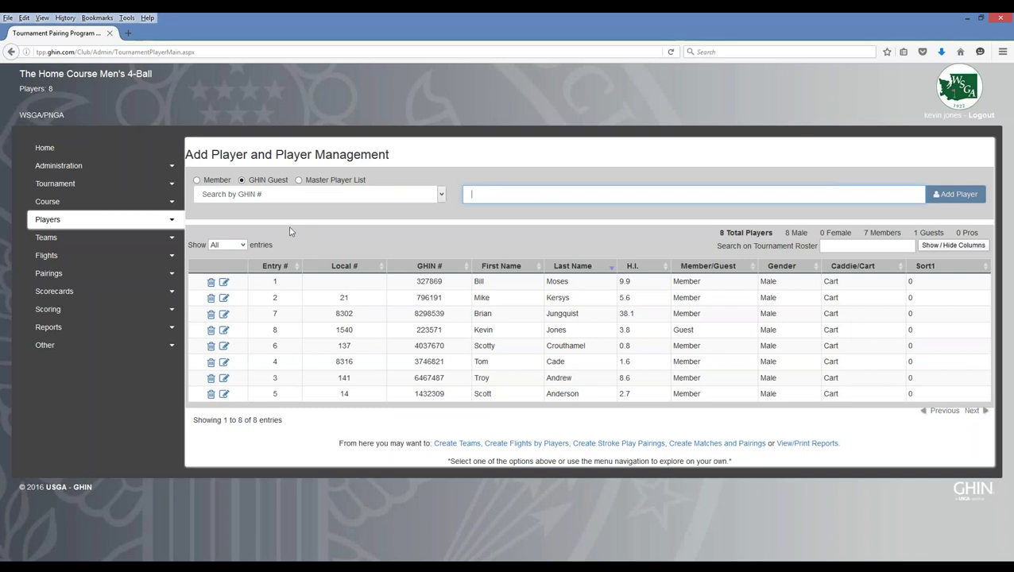
{"action": "left_click", "coordinate": [172, 221]}
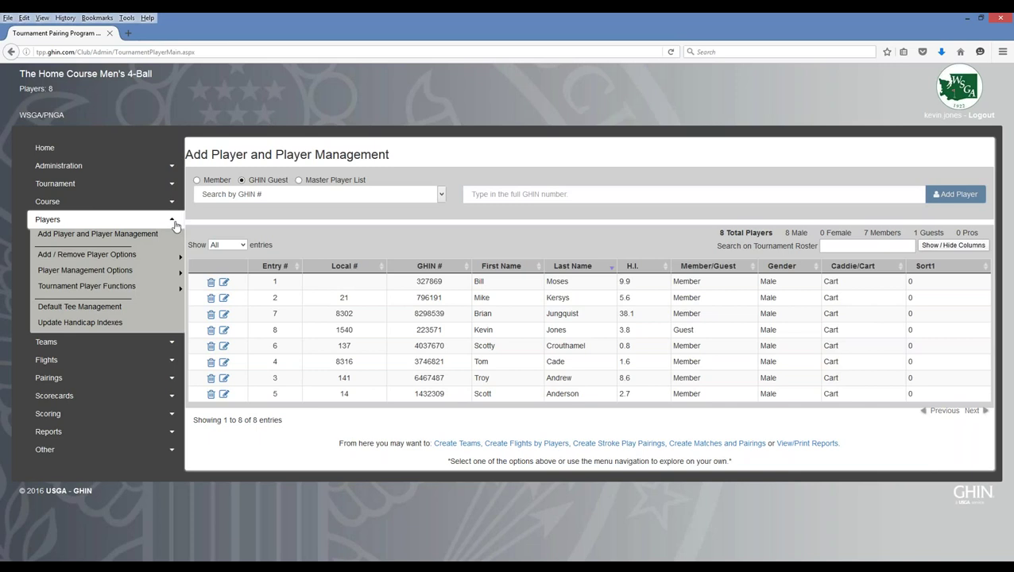
- Show the Substitute Players and Copy Players choices under Add / Remove Player Options
{"action": "mouse_move", "coordinate": [151, 259]}
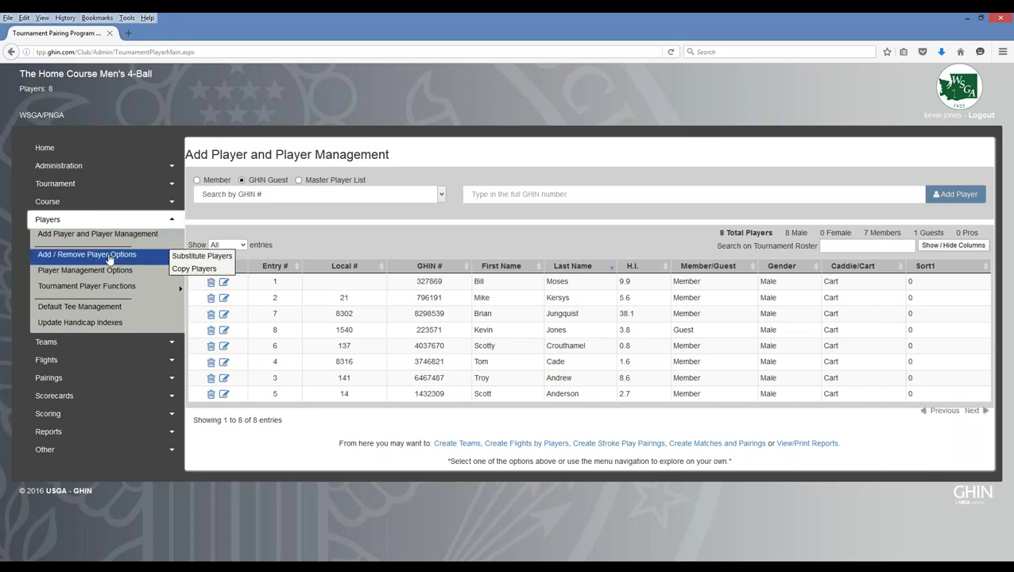
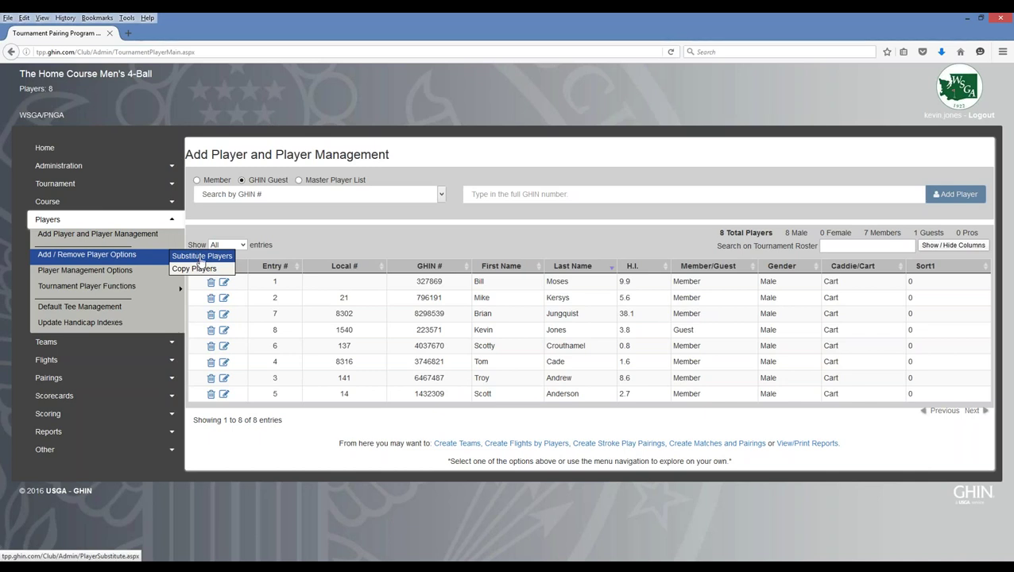
- Open the Master Player List and scroll through its 19 active players
{"action": "mouse_move", "coordinate": [123, 275]}
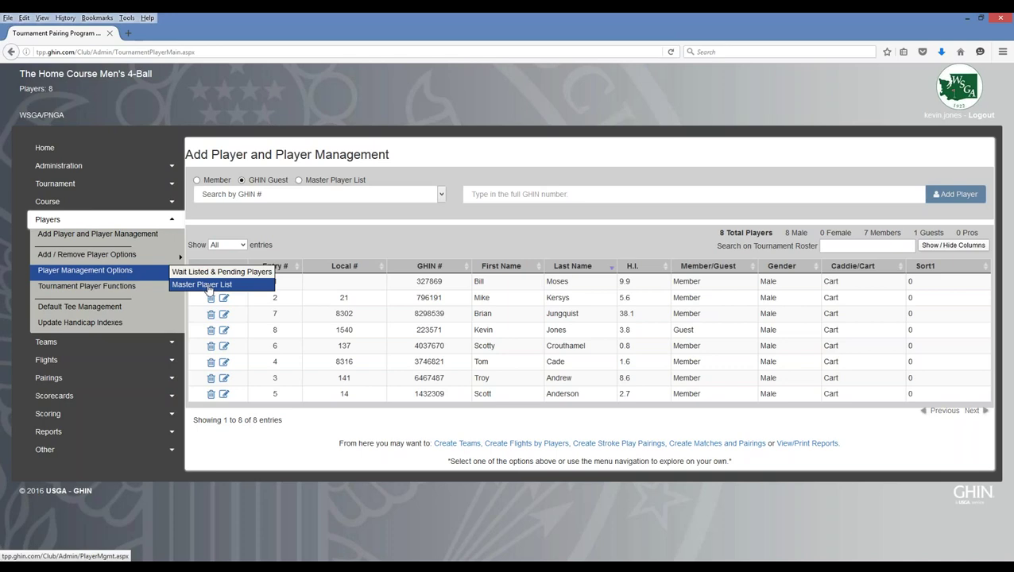
{"action": "left_click", "coordinate": [208, 287]}
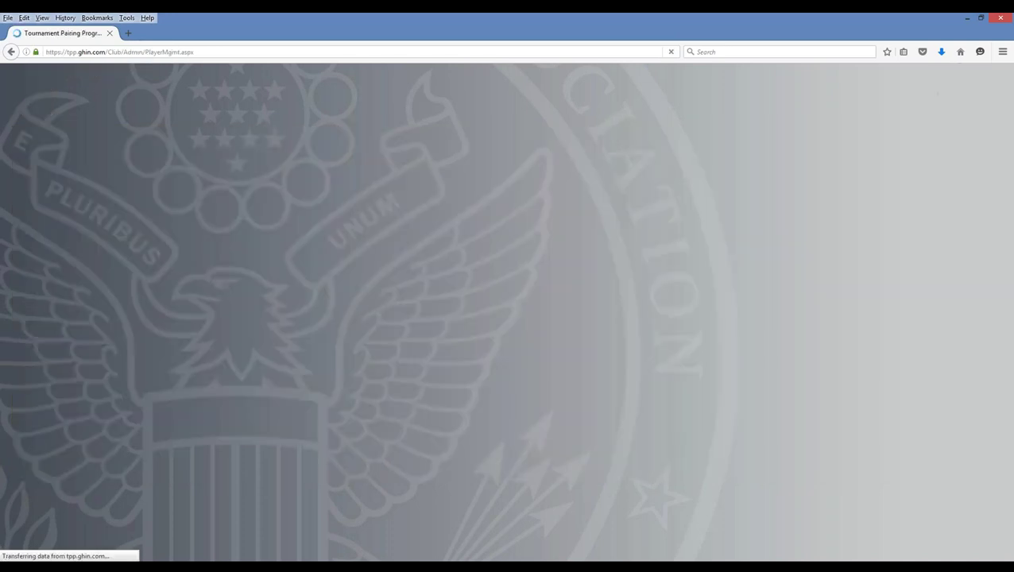
{"action": "scroll", "coordinate": [325, 300], "scroll_direction": "down", "scroll_amount": 3}
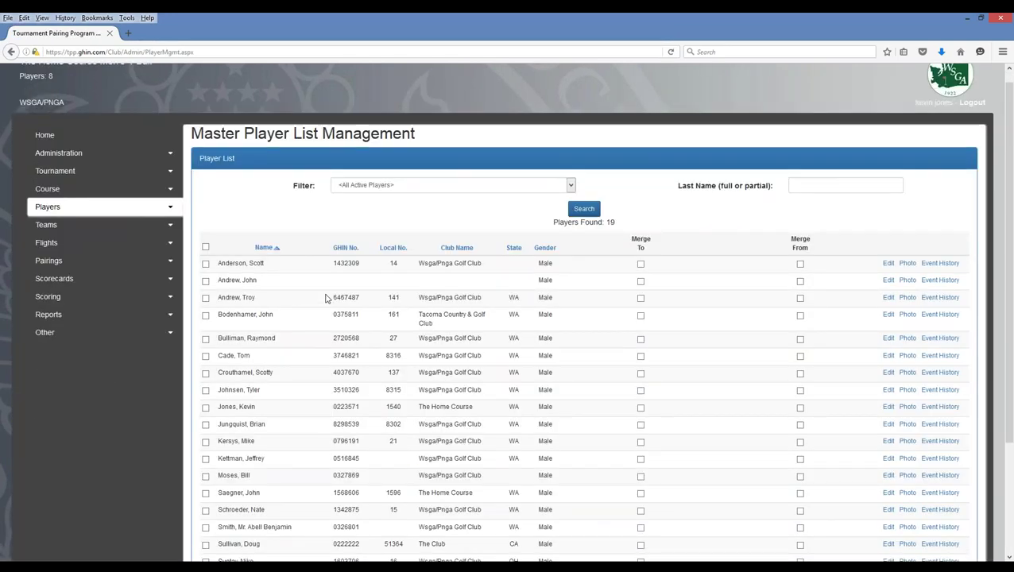
{"action": "scroll", "coordinate": [325, 306], "scroll_direction": "up", "scroll_amount": 1}
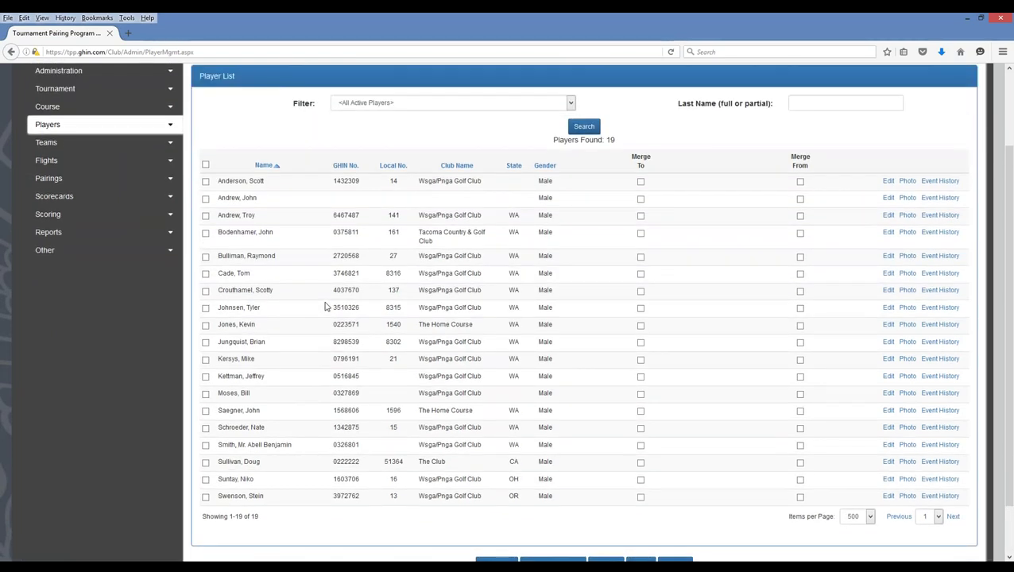
{"action": "scroll", "coordinate": [328, 303], "scroll_direction": "down", "scroll_amount": 2}
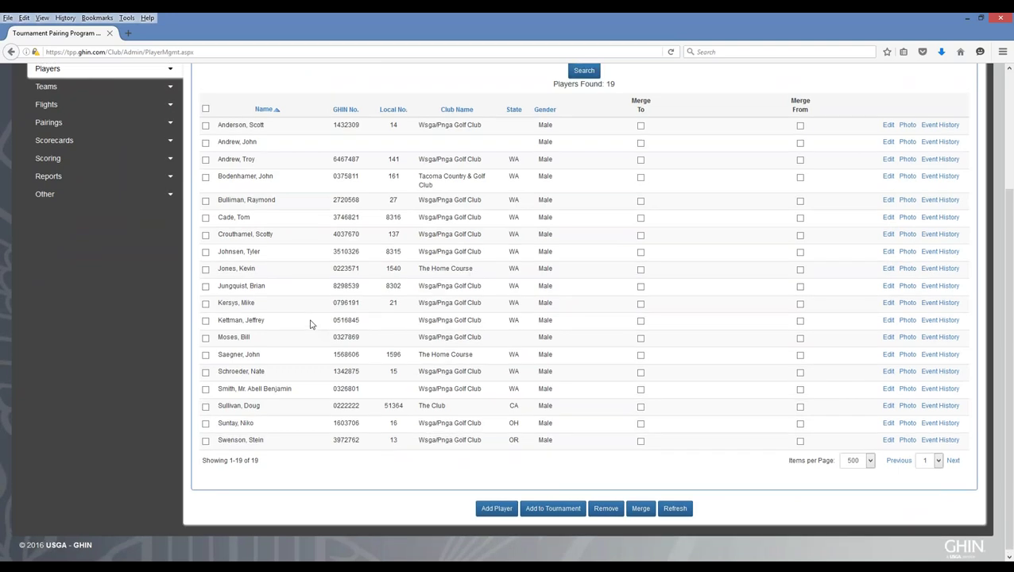
{"action": "scroll", "coordinate": [310, 325], "scroll_direction": "up", "scroll_amount": 3}
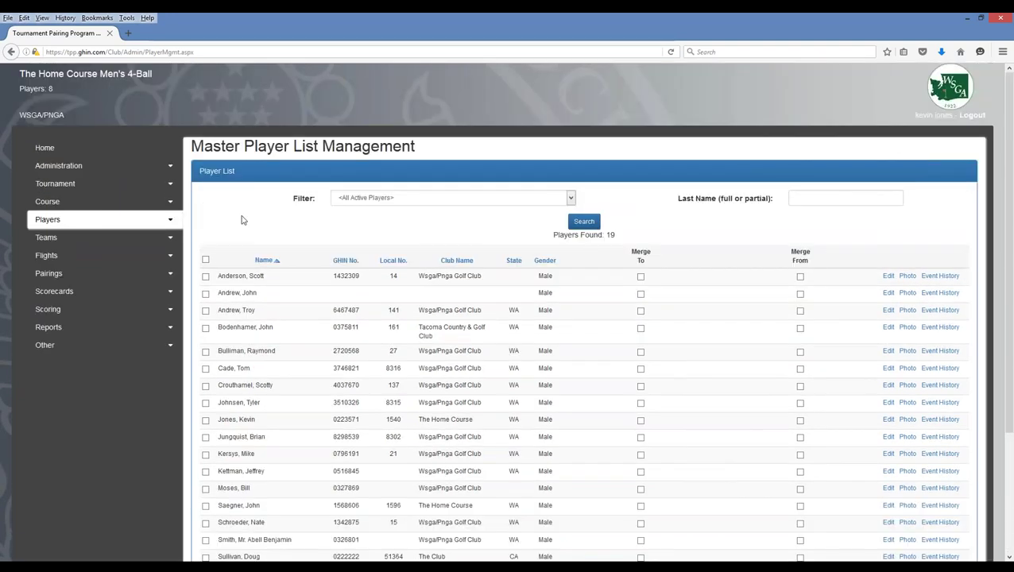
- Clear the cart assignment for all 8 tournament players in Cart/Caddie Assignments and save
{"action": "left_click", "coordinate": [168, 219]}
{"action": "mouse_move", "coordinate": [113, 290]}
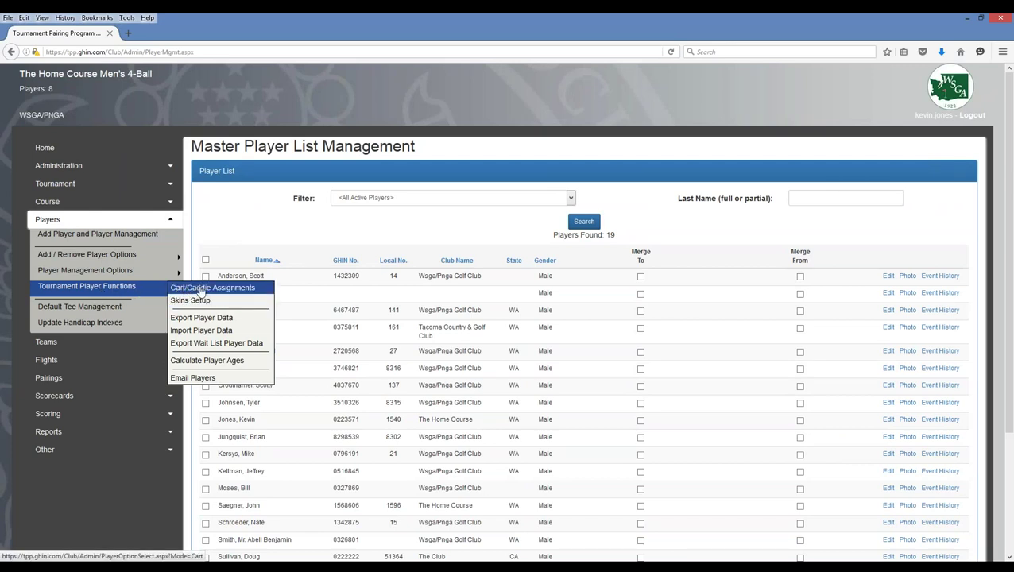
{"action": "left_click", "coordinate": [209, 289]}
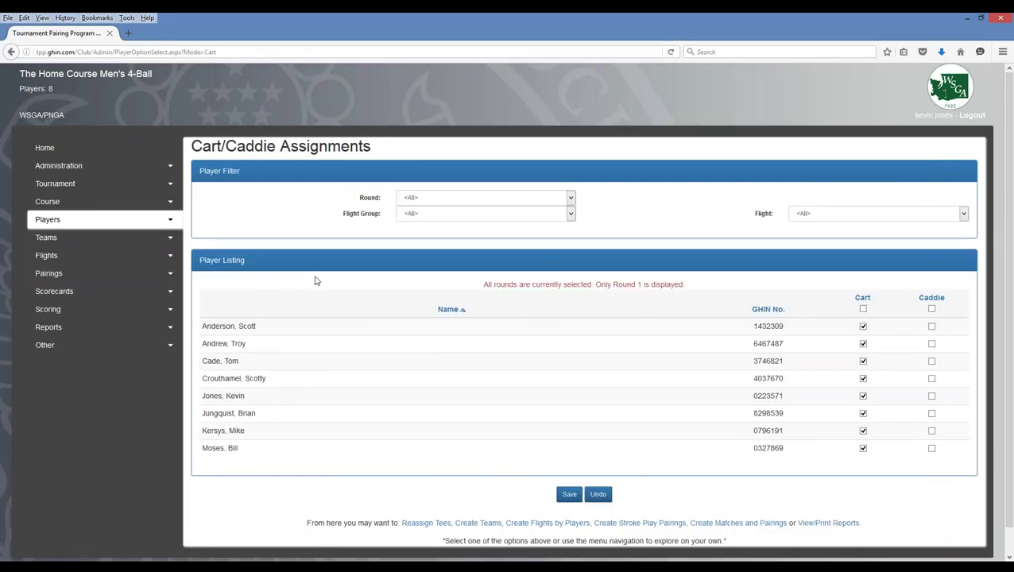
{"action": "left_click", "coordinate": [864, 308]}
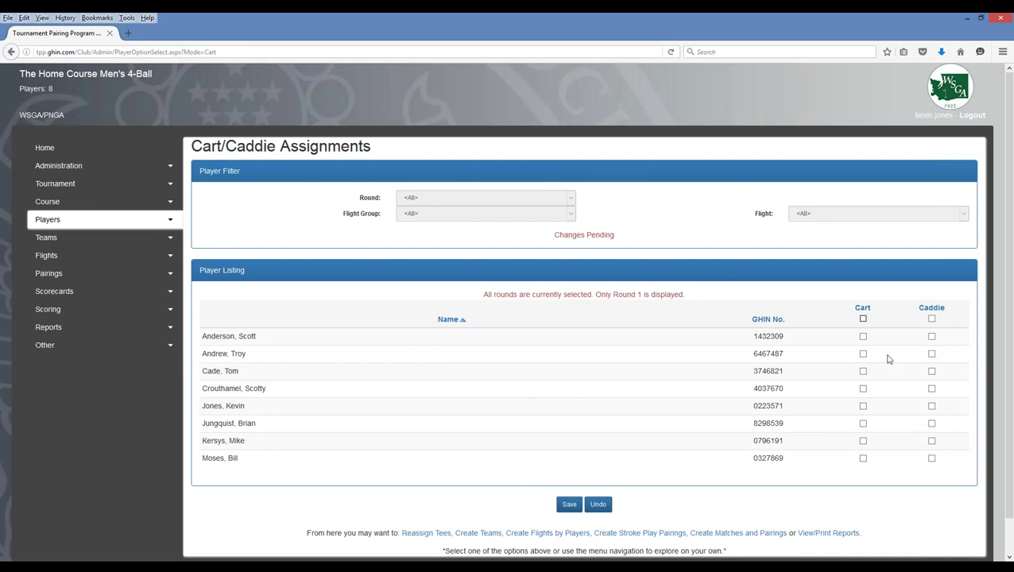
{"action": "left_click", "coordinate": [569, 504]}
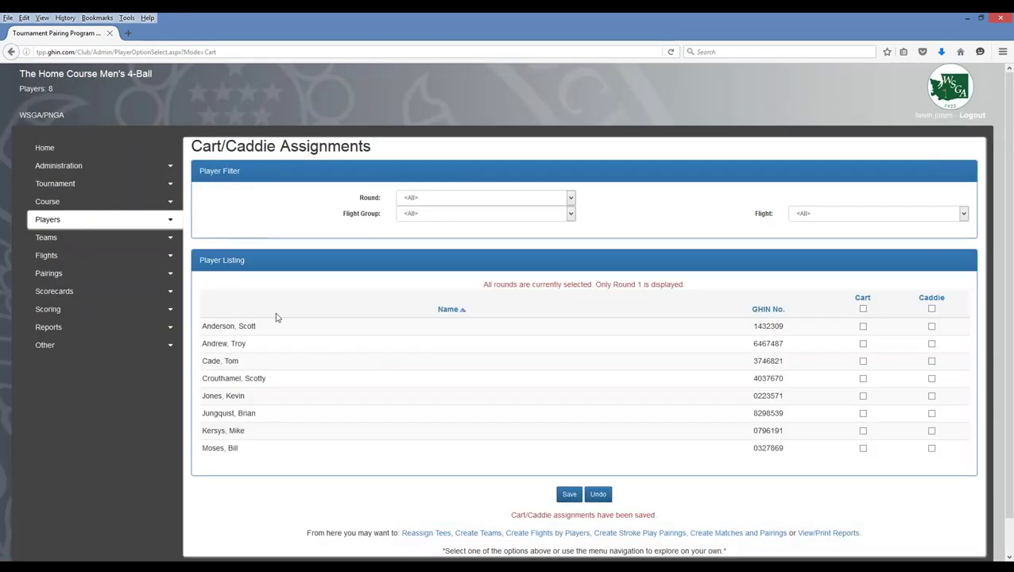
{"action": "left_click", "coordinate": [163, 219]}
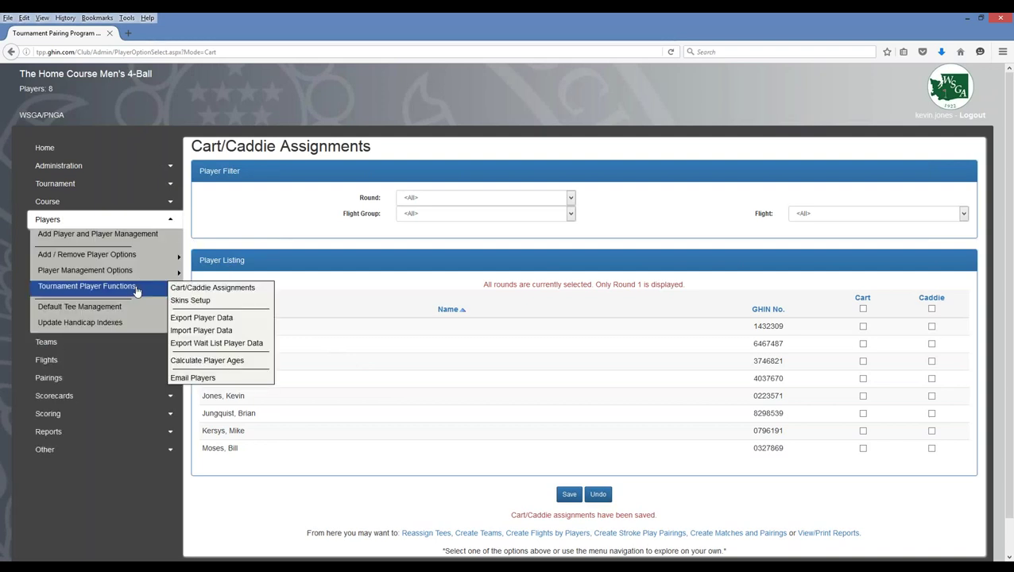
- In Skins Setup, toggle the Gross header on and off and save with no skins entries
{"action": "left_click", "coordinate": [189, 302]}
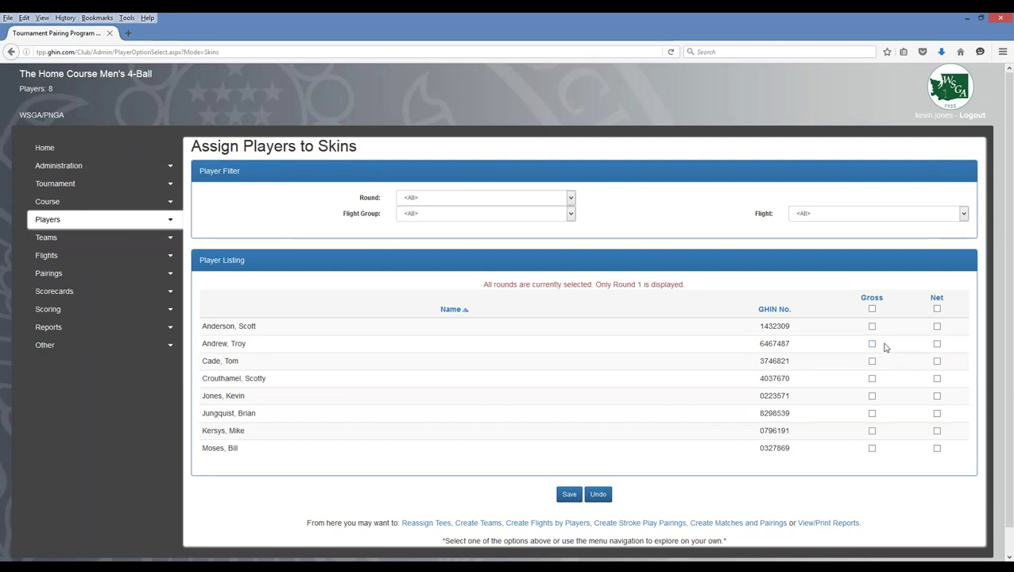
{"action": "left_click", "coordinate": [872, 309]}
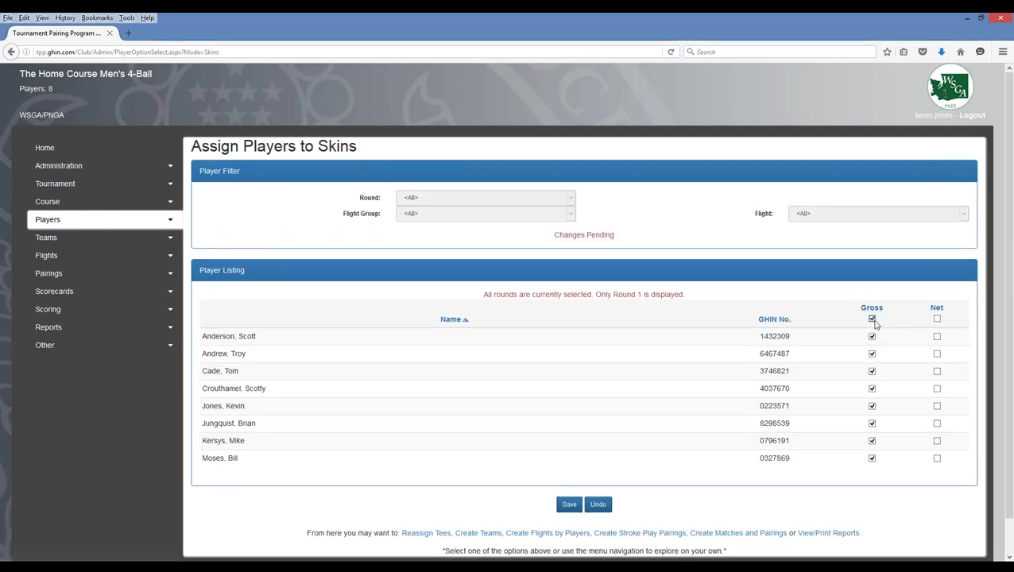
{"action": "left_click", "coordinate": [872, 319]}
{"action": "left_click", "coordinate": [569, 505]}
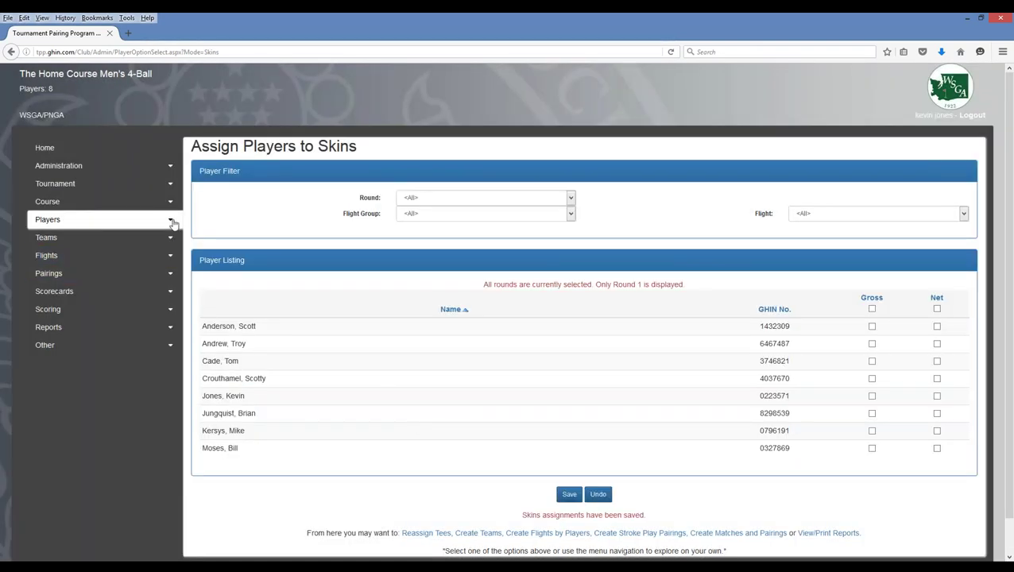
{"action": "left_click", "coordinate": [171, 223]}
{"action": "mouse_move", "coordinate": [163, 290]}
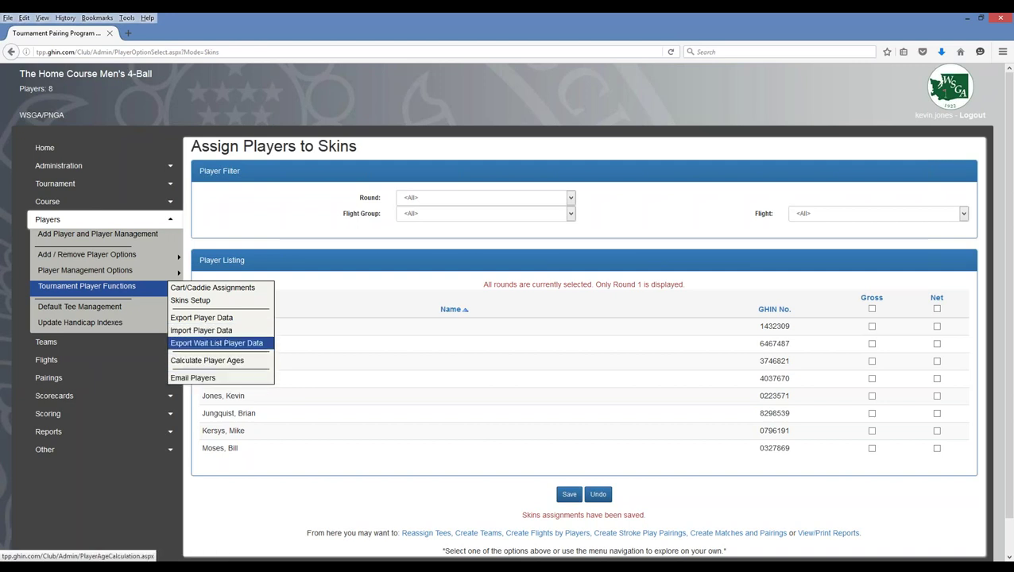
{"action": "left_click", "coordinate": [188, 378]}
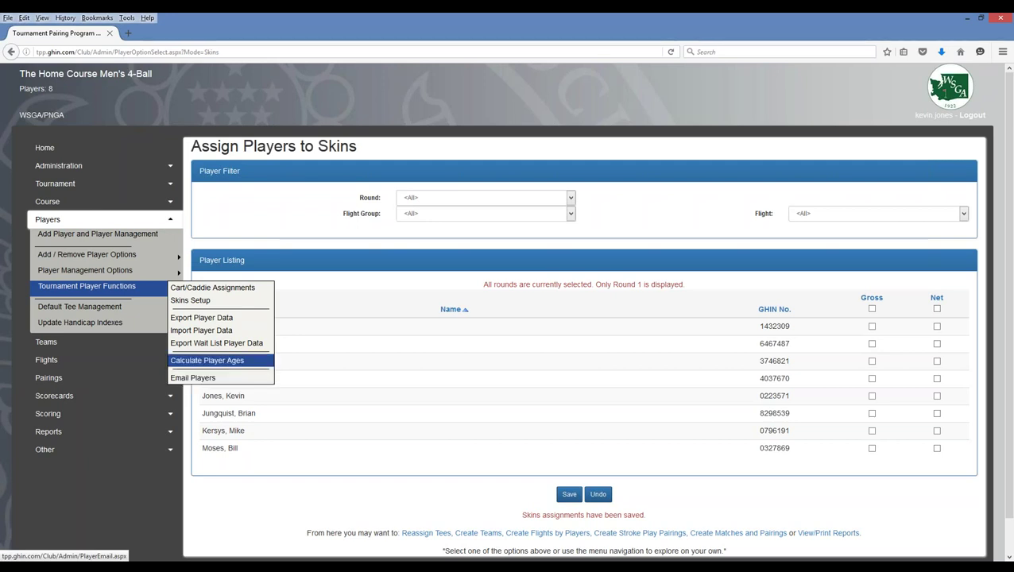
- Open Update Handicap Indexes and keep Round 1 as the starting round
{"action": "left_click", "coordinate": [82, 328]}
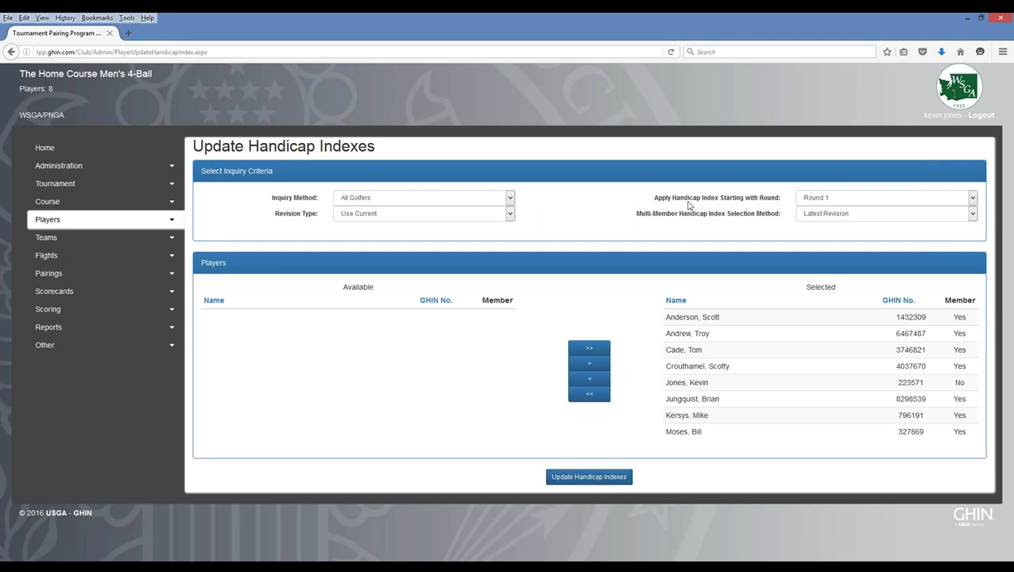
{"action": "left_click", "coordinate": [825, 198]}
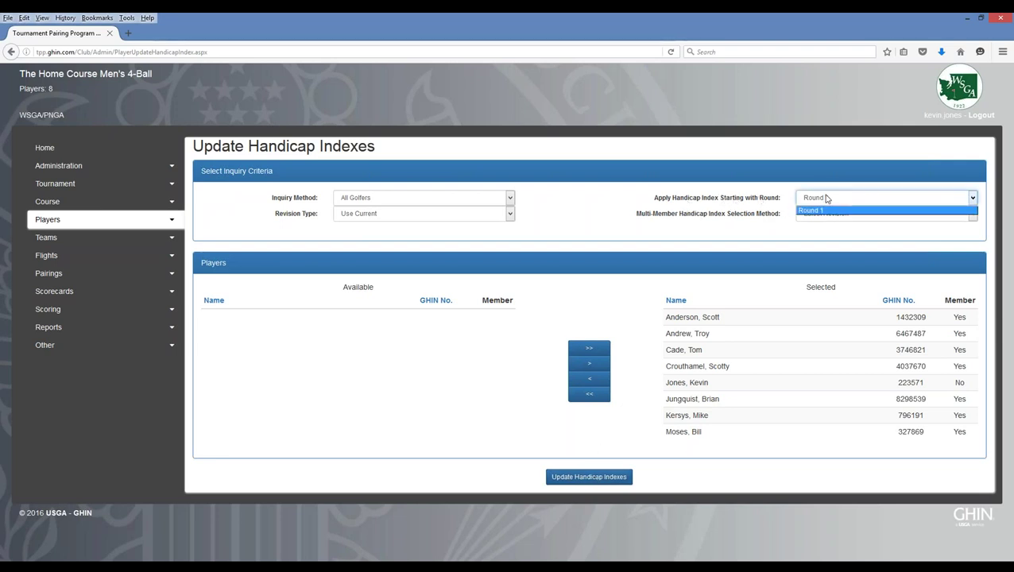
{"action": "left_click", "coordinate": [827, 198]}
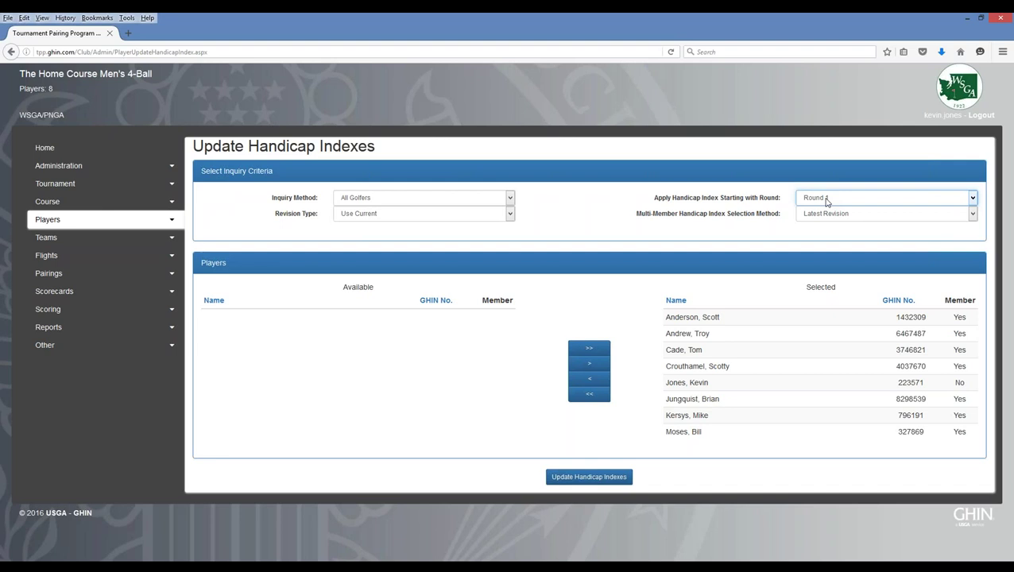
{"action": "left_click", "coordinate": [827, 200]}
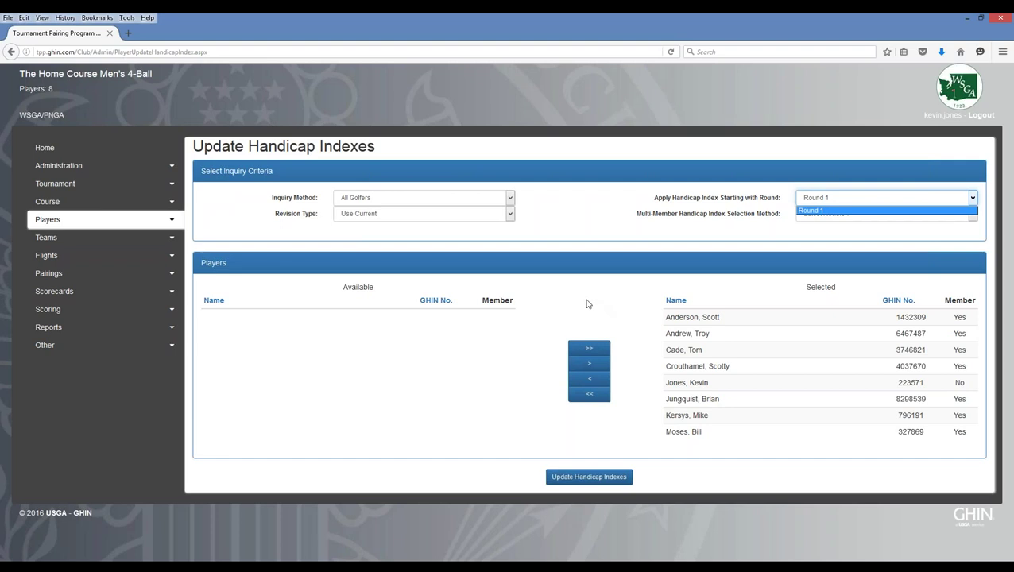
{"action": "left_click", "coordinate": [589, 302]}
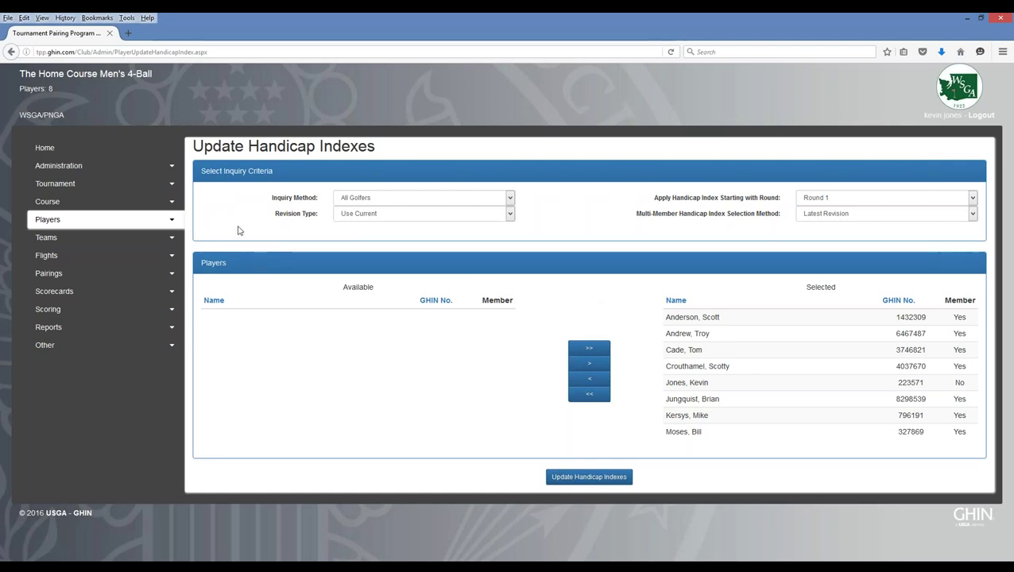
- Collapse the Players menu and expand the Teams menu
{"action": "left_click", "coordinate": [171, 222]}
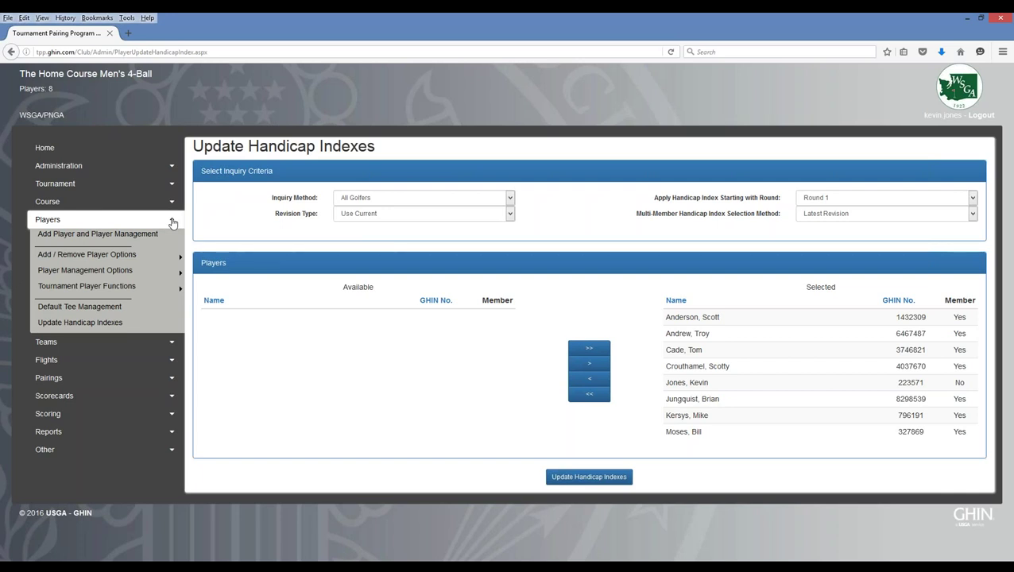
{"action": "left_click", "coordinate": [173, 222]}
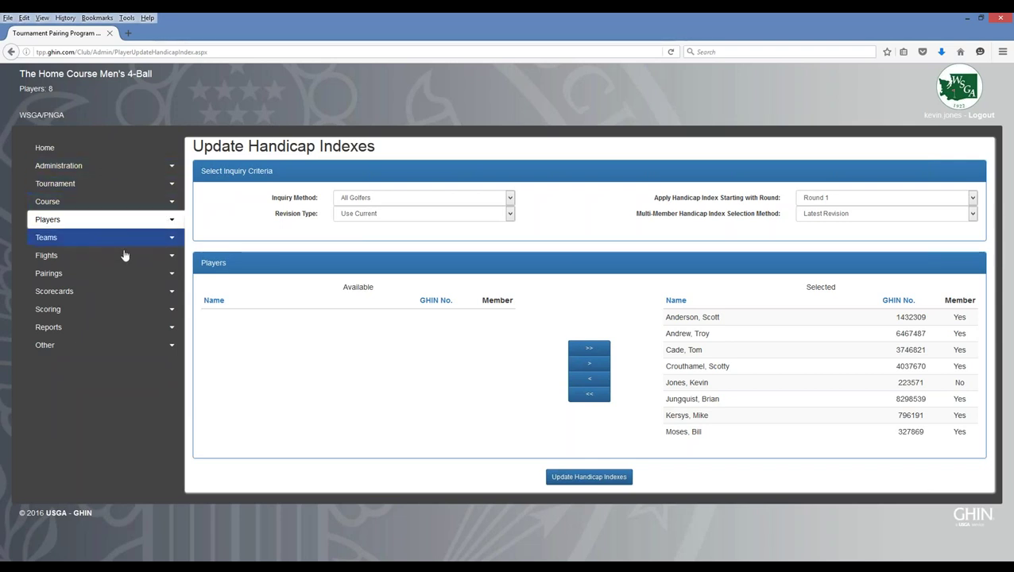
{"action": "left_click", "coordinate": [174, 240]}
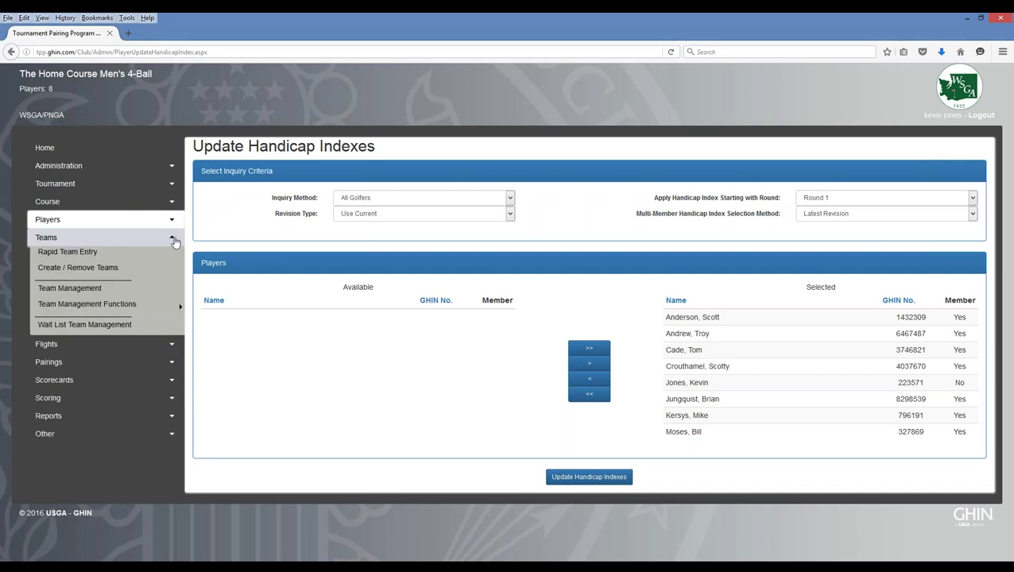
- Create a new team group of four empty teams using the Manual creation method
{"action": "left_click", "coordinate": [72, 271]}
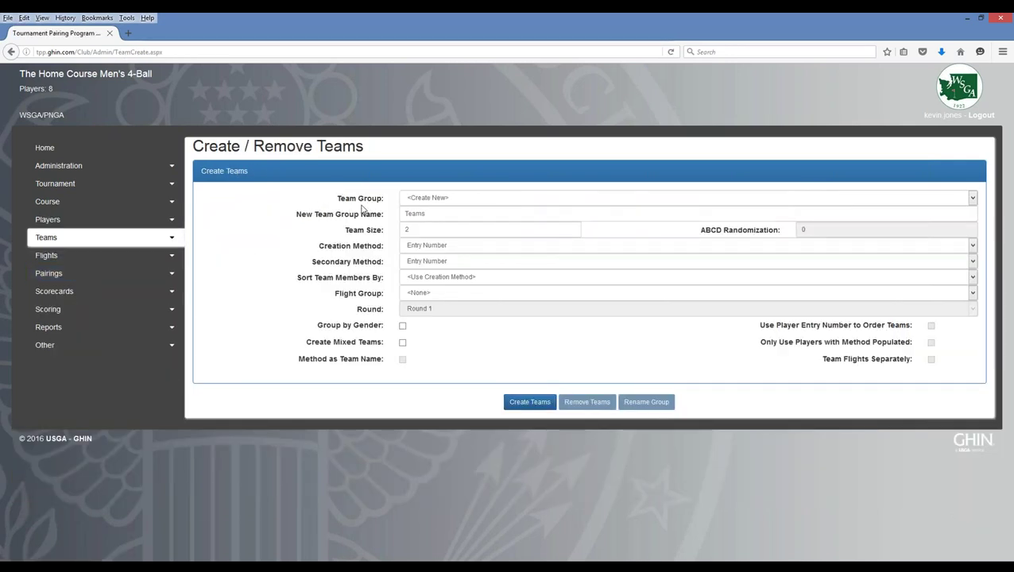
{"action": "left_click", "coordinate": [445, 200]}
{"action": "left_click", "coordinate": [446, 199]}
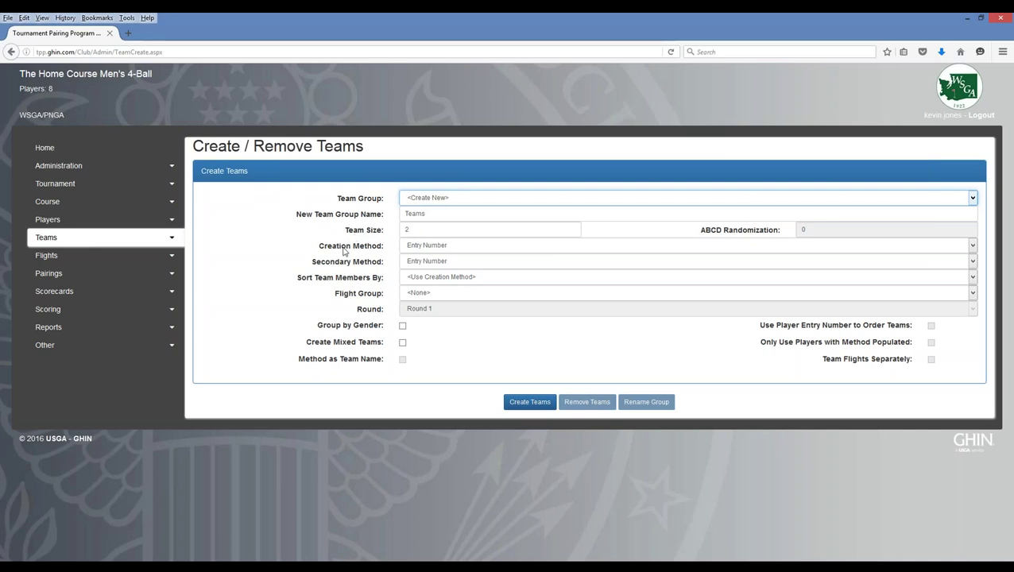
{"action": "left_click", "coordinate": [468, 251]}
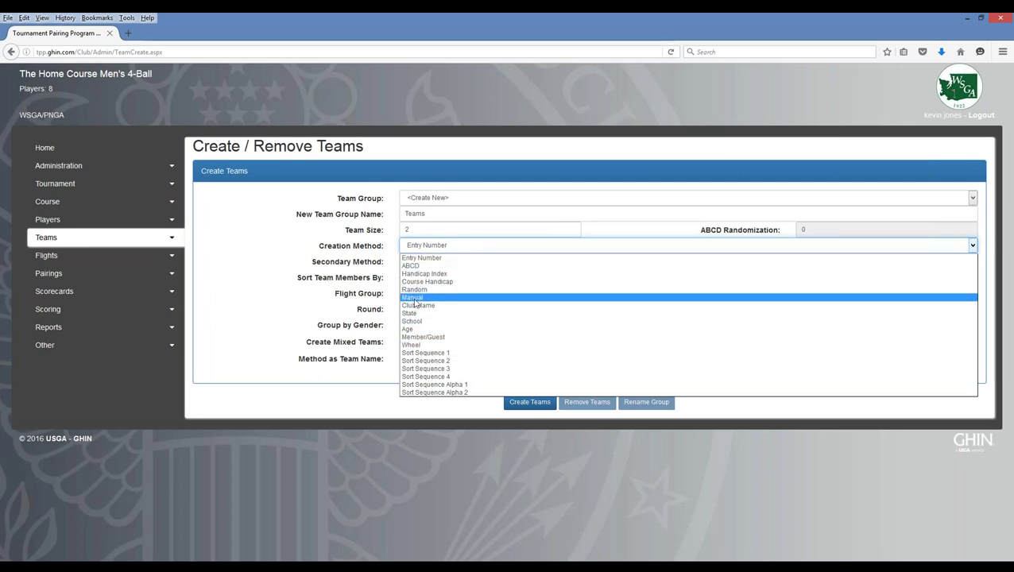
{"action": "left_click", "coordinate": [413, 298]}
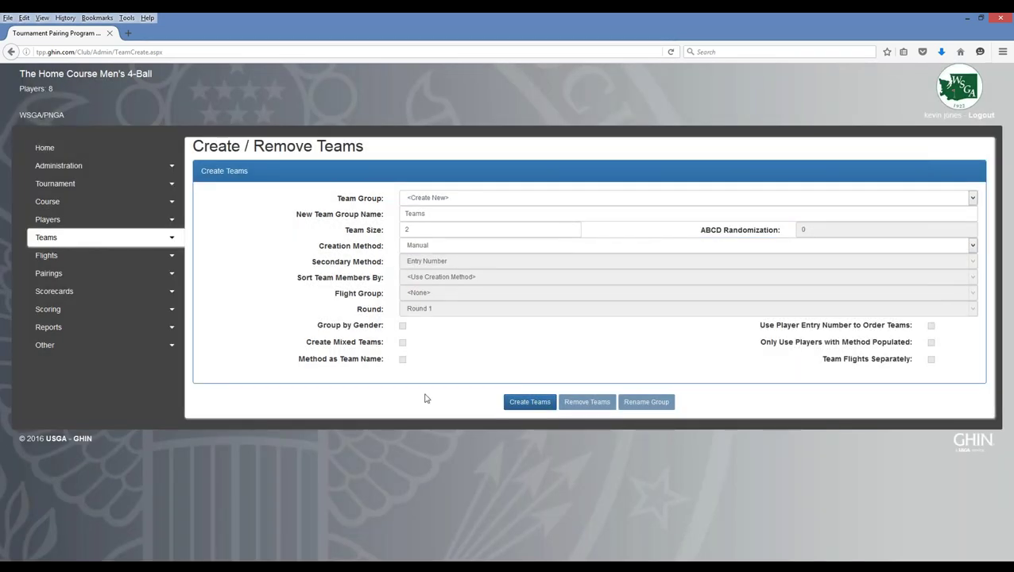
{"action": "left_click", "coordinate": [526, 404]}
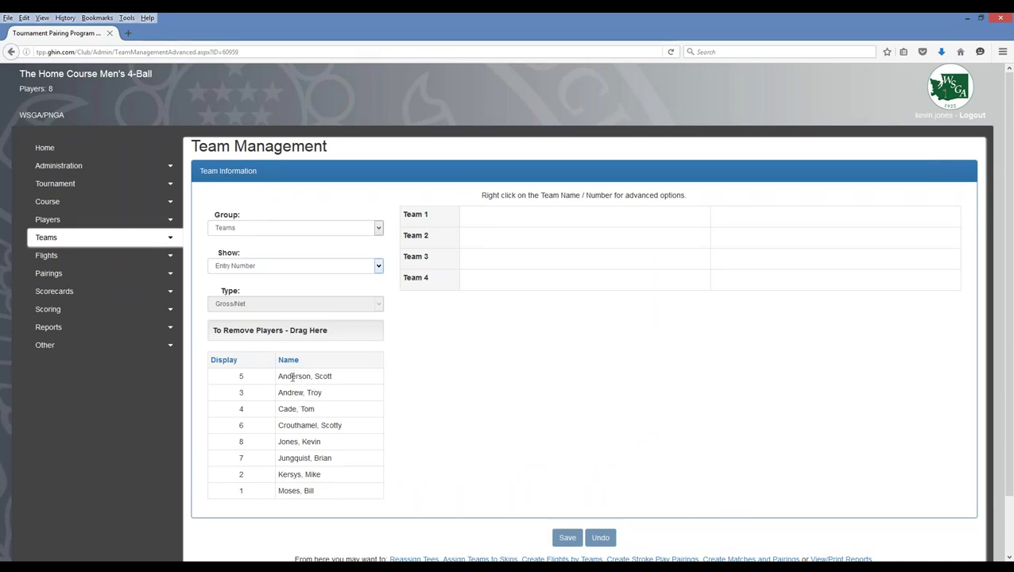
- Drag the 8 players into Teams 1–4, two per team, and save
{"action": "left_click", "coordinate": [293, 378]}
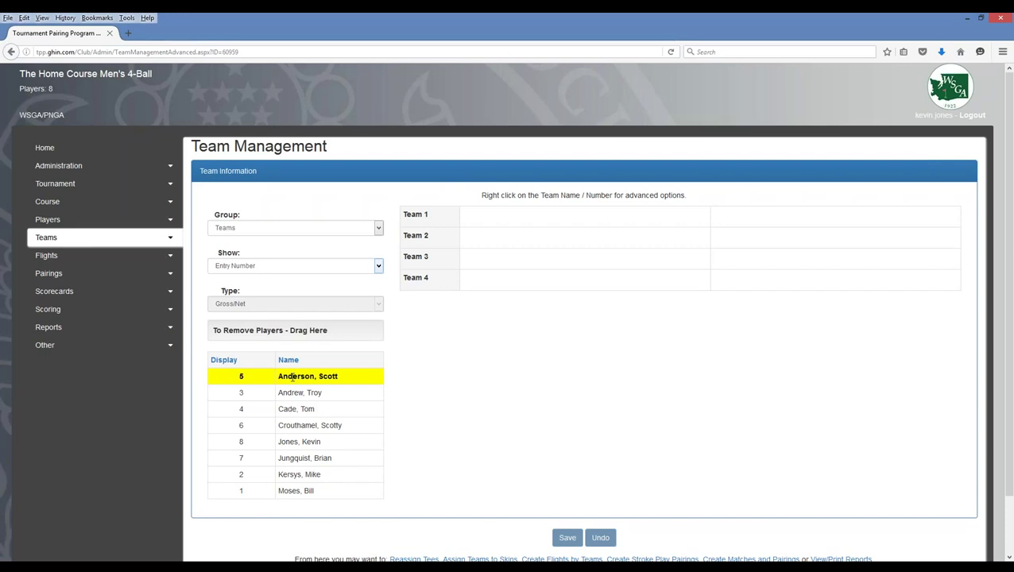
{"action": "left_click_drag", "start_coordinate": [292, 378], "coordinate": [522, 216]}
{"action": "left_click_drag", "start_coordinate": [297, 392], "coordinate": [747, 211]}
{"action": "left_click_drag", "start_coordinate": [310, 408], "coordinate": [722, 237]}
{"action": "left_click_drag", "start_coordinate": [492, 274], "coordinate": [541, 257]}
{"action": "left_click_drag", "start_coordinate": [306, 393], "coordinate": [528, 283]}
{"action": "left_click_drag", "start_coordinate": [324, 378], "coordinate": [750, 276]}
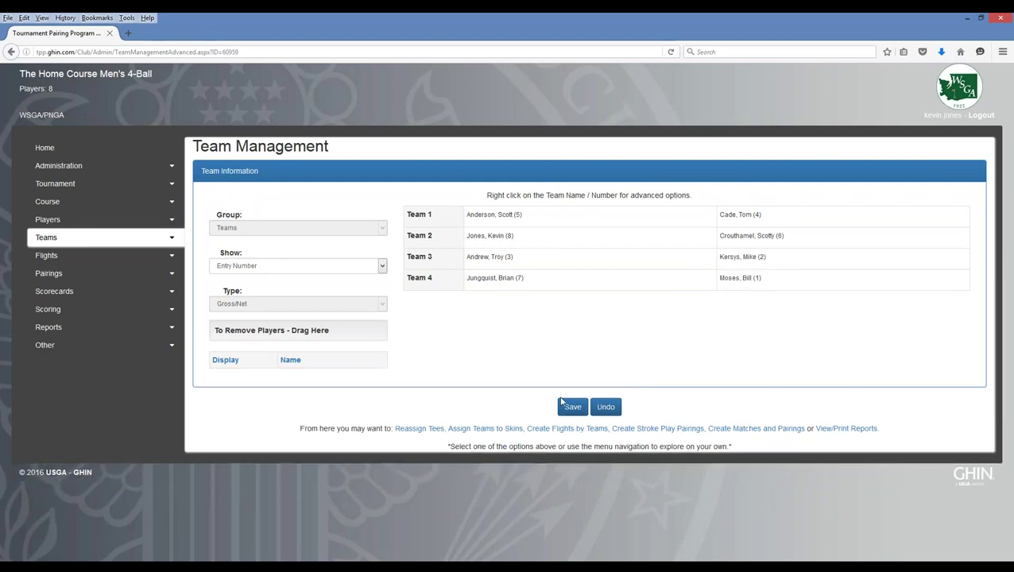
{"action": "left_click", "coordinate": [573, 408]}
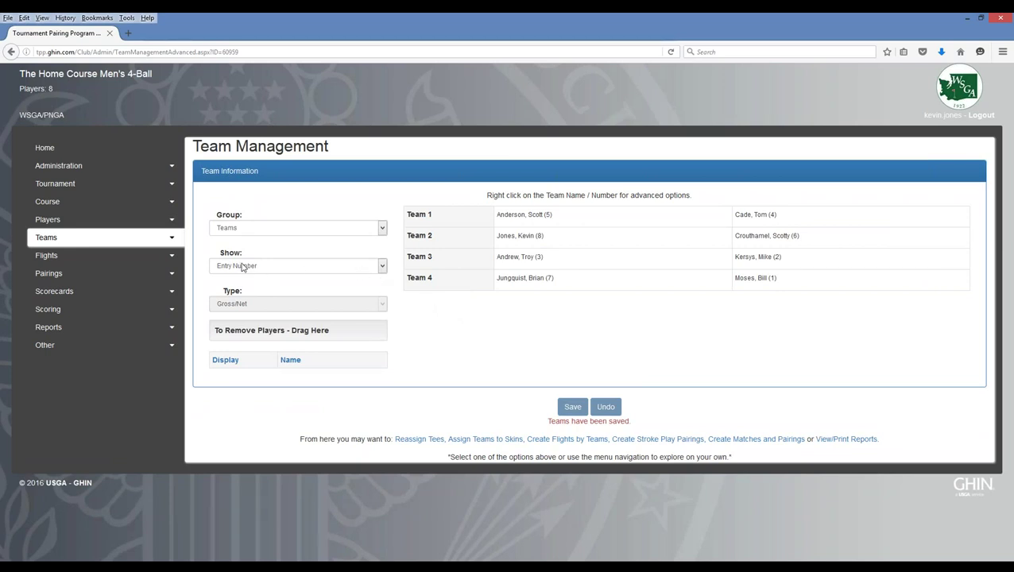
- Show handicap indexes, swap the 38.1 and 8.6 players between Teams 3 and 4, and save
{"action": "left_click", "coordinate": [383, 267]}
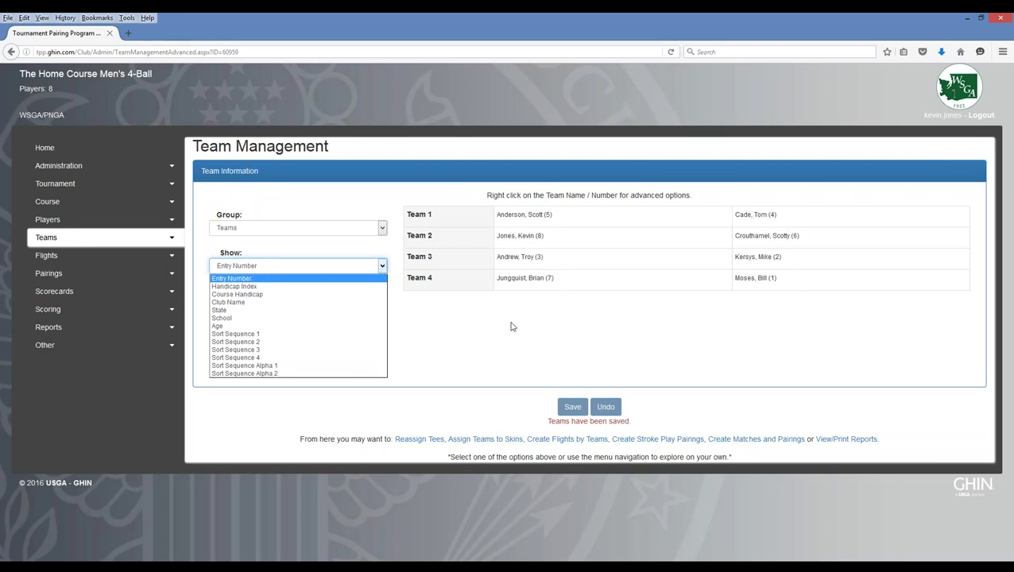
{"action": "left_click", "coordinate": [246, 287]}
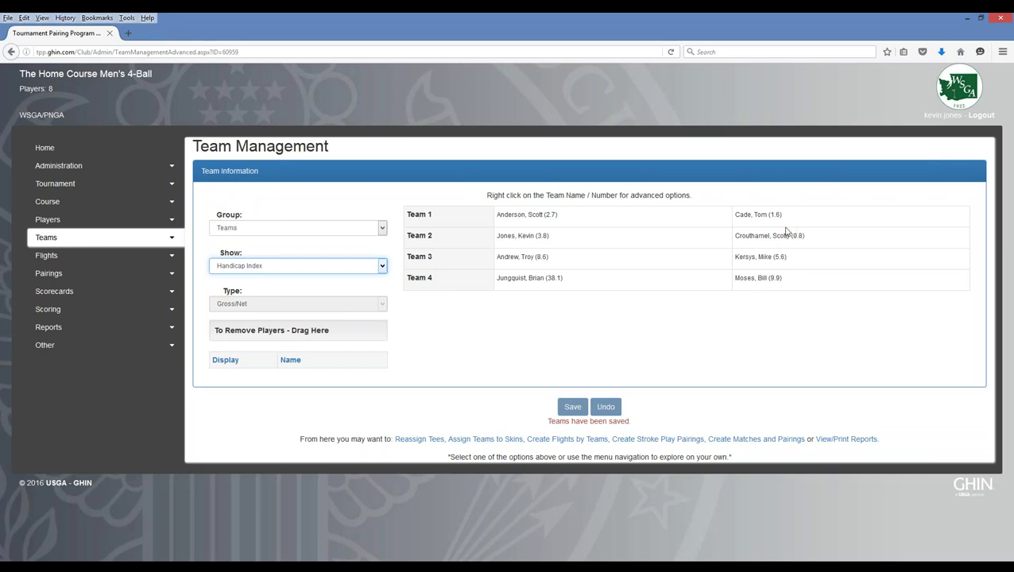
{"action": "left_click_drag", "start_coordinate": [564, 285], "coordinate": [559, 258]}
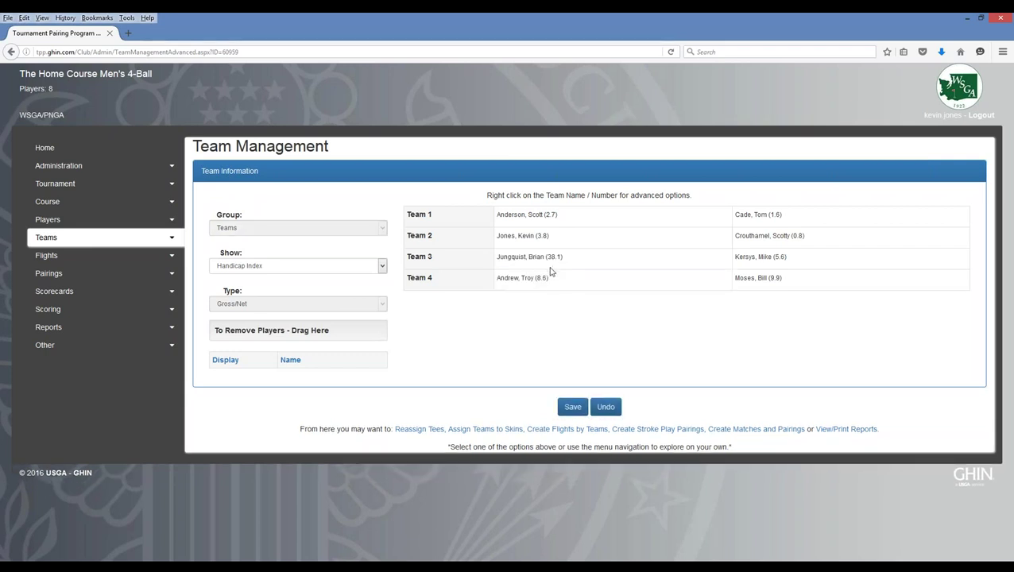
{"action": "left_click", "coordinate": [572, 407]}
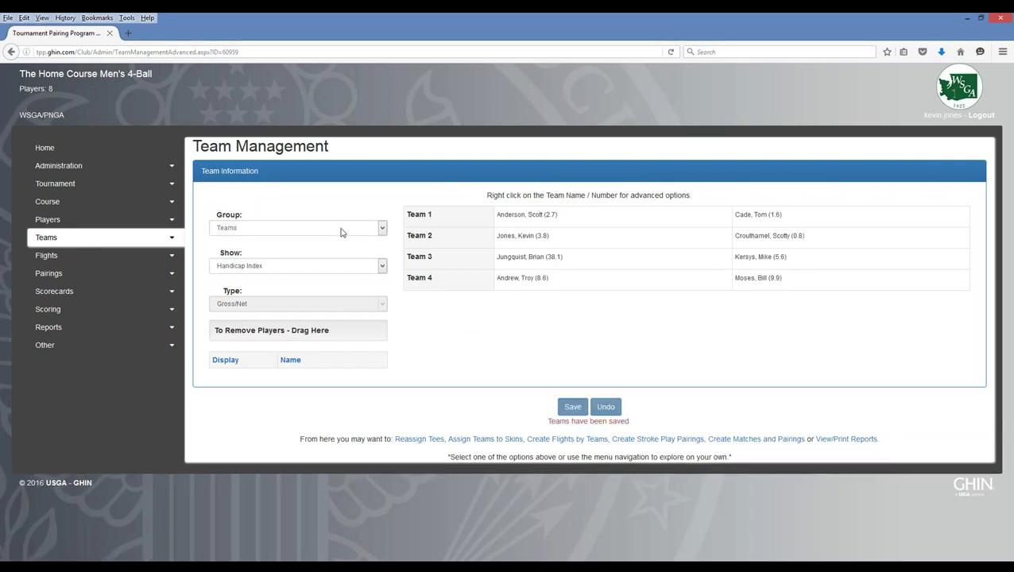
{"action": "left_click", "coordinate": [380, 229]}
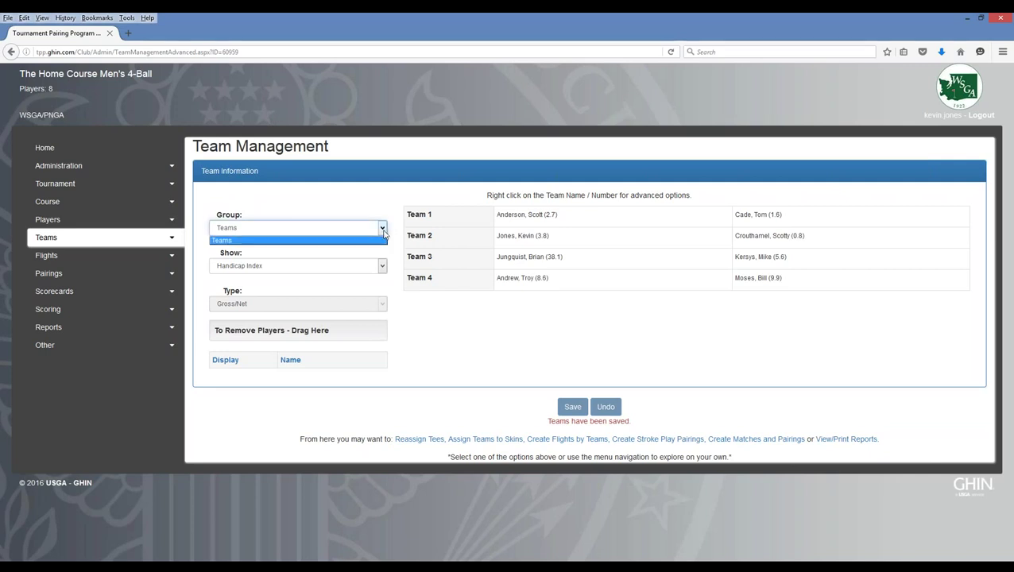
{"action": "left_click", "coordinate": [312, 244]}
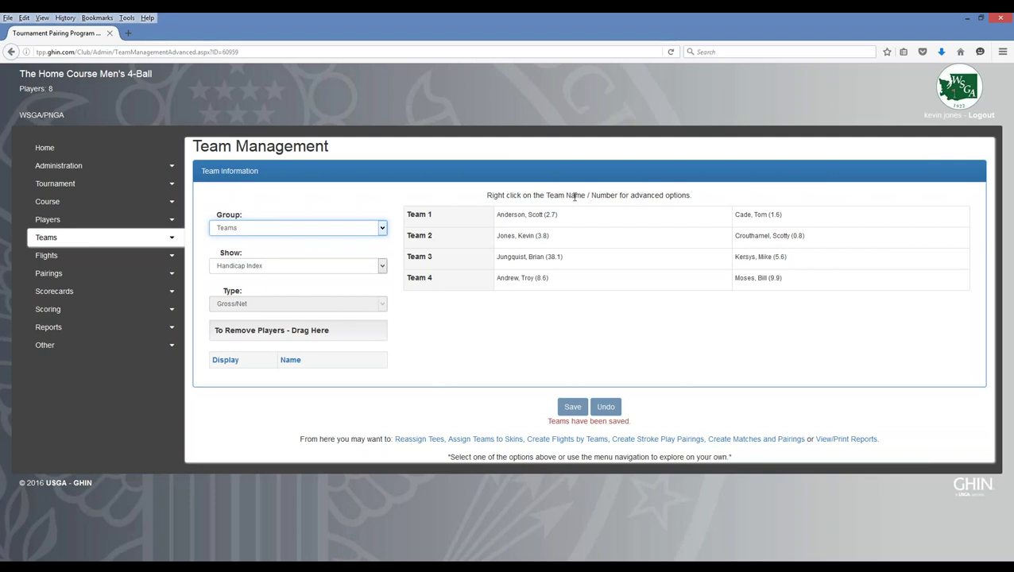
- Rename Team 1 to 'Team Home Course' from its right-click menu
{"action": "right_click", "coordinate": [443, 220]}
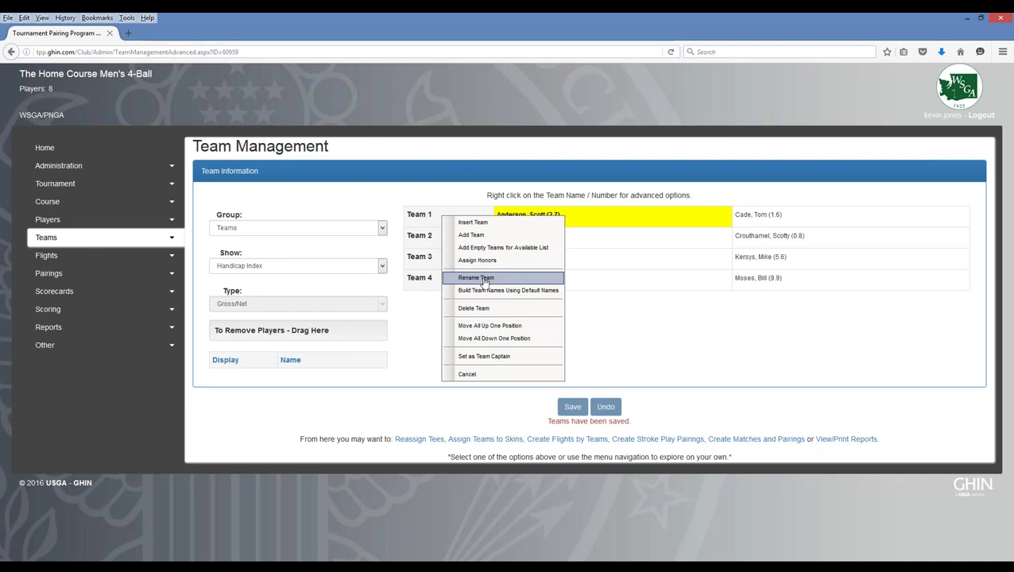
{"action": "left_click", "coordinate": [483, 280]}
{"action": "type", "text": "Te"}
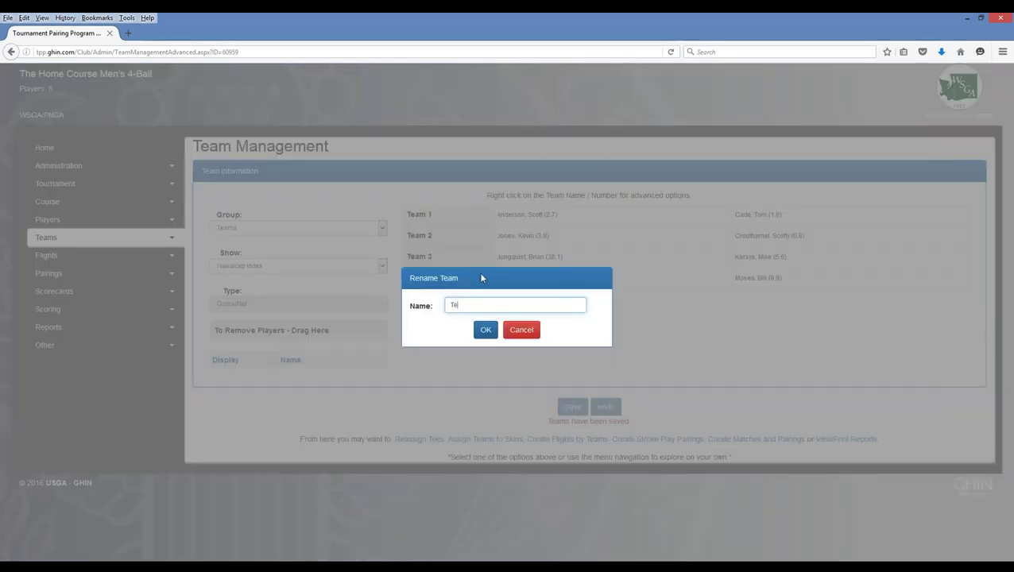
{"action": "type", "text": "am Home Course"}
{"action": "left_click", "coordinate": [486, 332]}
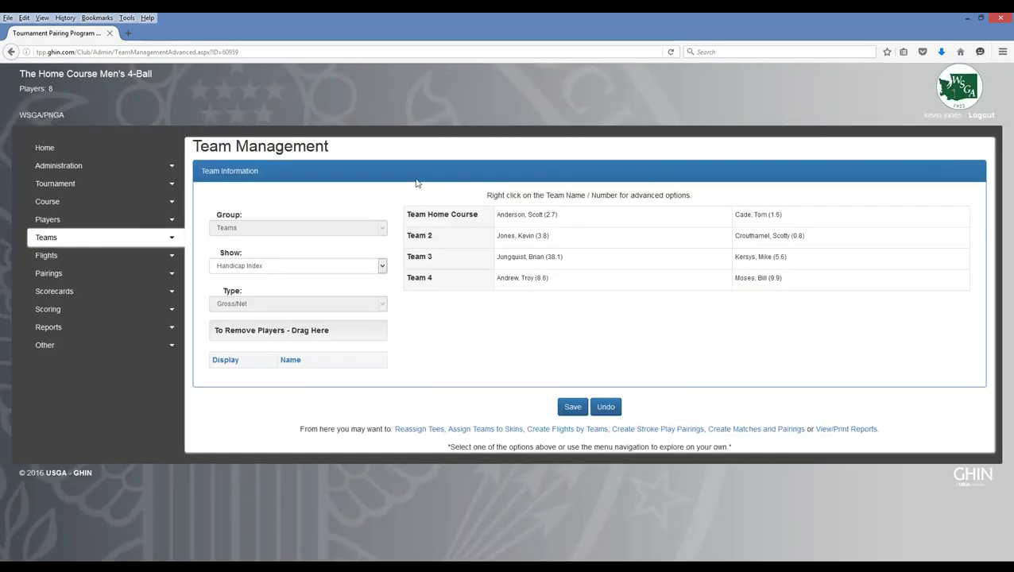
- Move all players down one position, then drag players up into the emptied team slots
{"action": "right_click", "coordinate": [455, 226]}
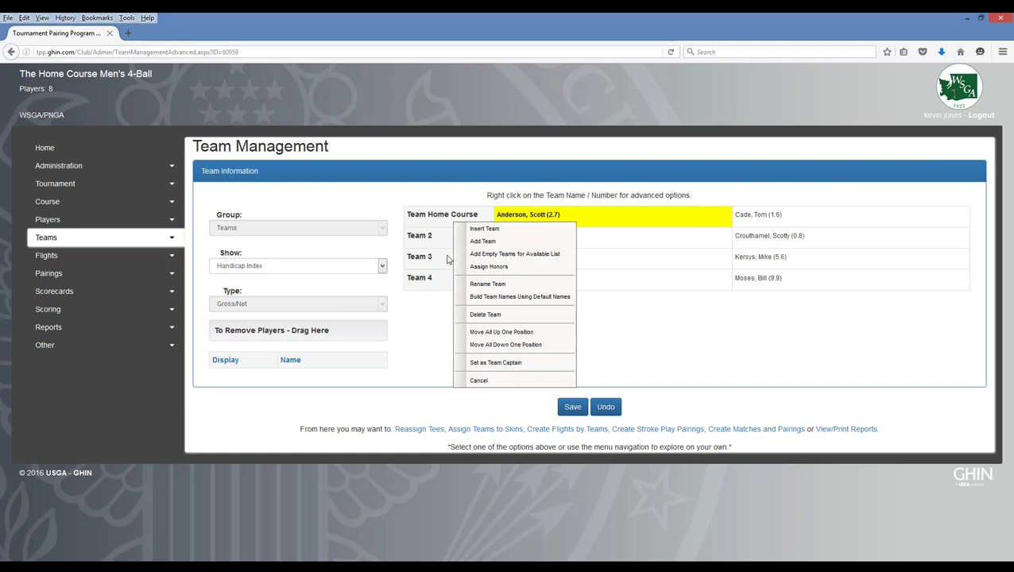
{"action": "left_click", "coordinate": [494, 346]}
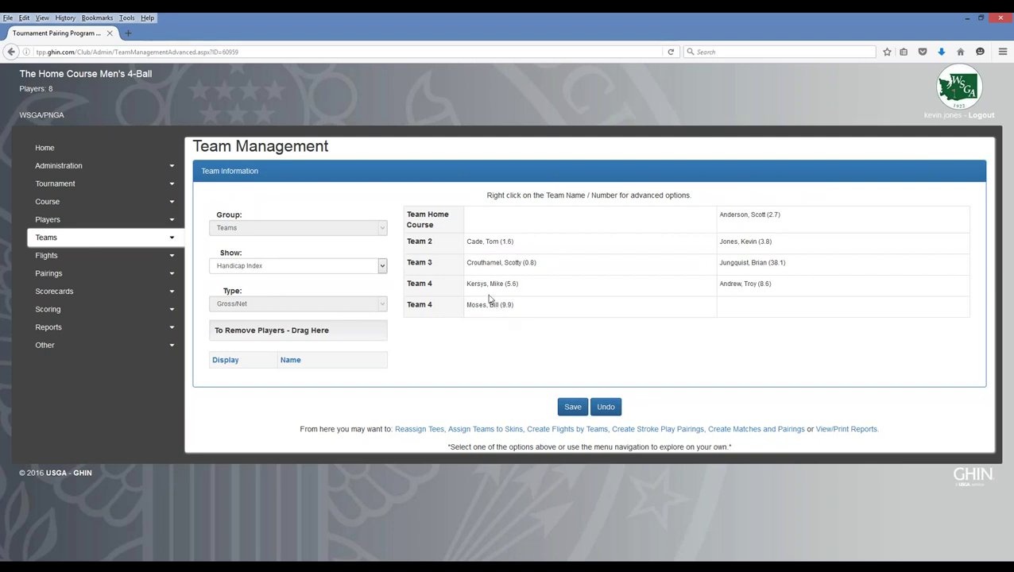
{"action": "left_click_drag", "start_coordinate": [485, 240], "coordinate": [490, 222]}
{"action": "left_click_drag", "start_coordinate": [491, 271], "coordinate": [496, 245]}
{"action": "mouse_move", "coordinate": [490, 283]}
{"action": "left_mouse_down"}
{"action": "mouse_move", "coordinate": [491, 271]}
{"action": "mouse_move", "coordinate": [494, 294]}
{"action": "mouse_move", "coordinate": [491, 284]}
{"action": "left_mouse_up"}
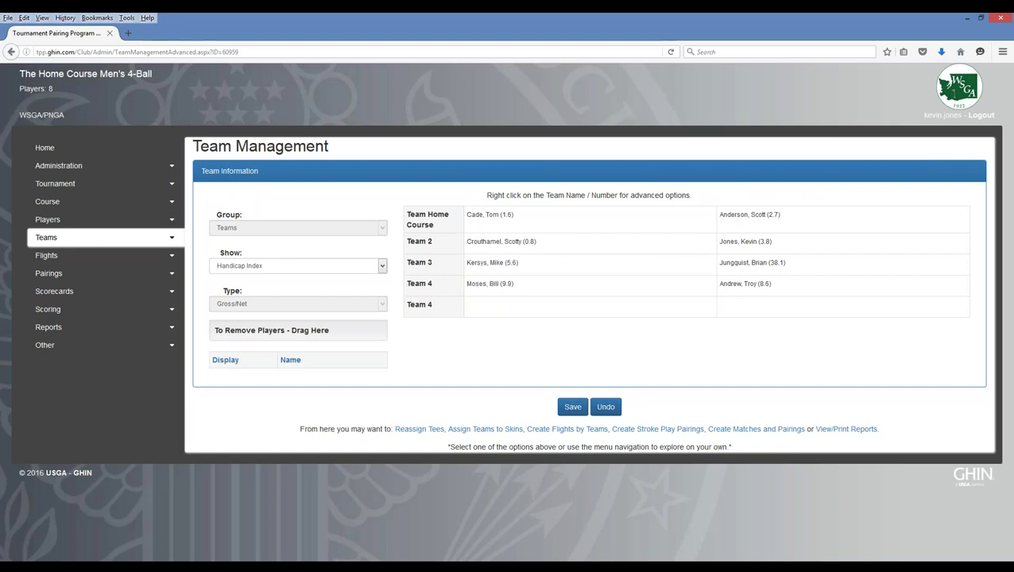
- Delete the empty extra Team 4 and save the four two-player teams
{"action": "right_click", "coordinate": [428, 308]}
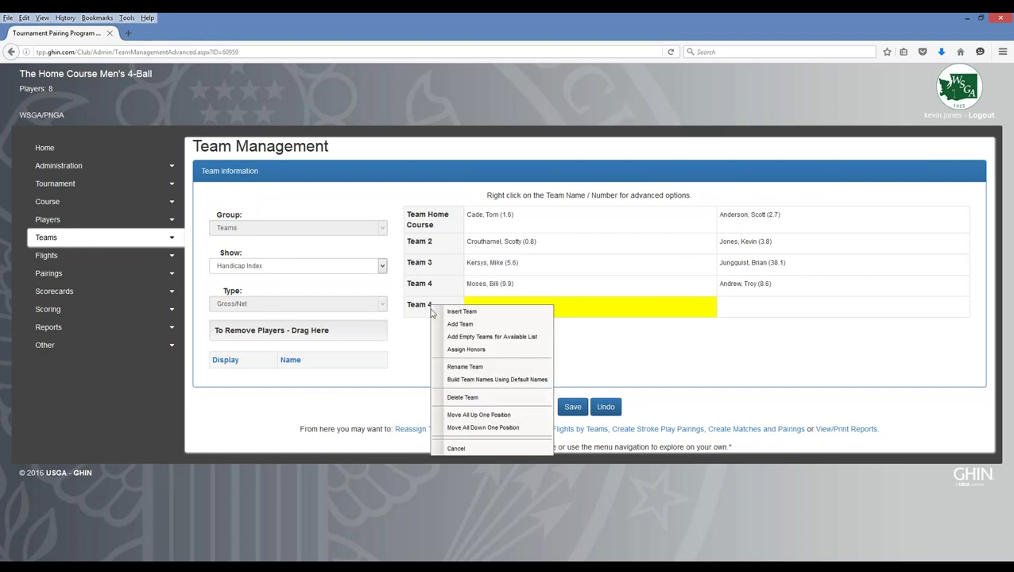
{"action": "left_click", "coordinate": [463, 399]}
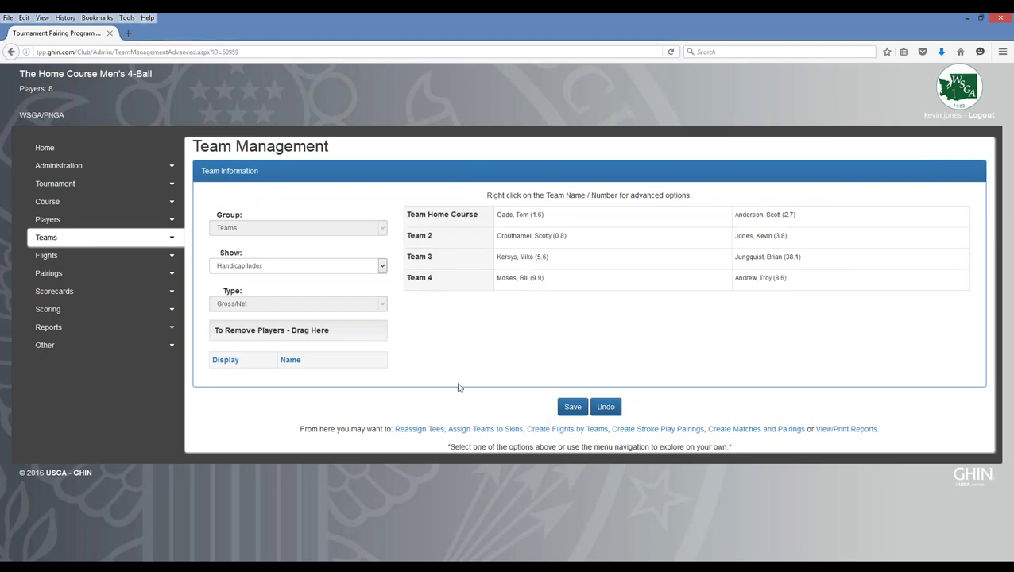
{"action": "left_click", "coordinate": [572, 407]}
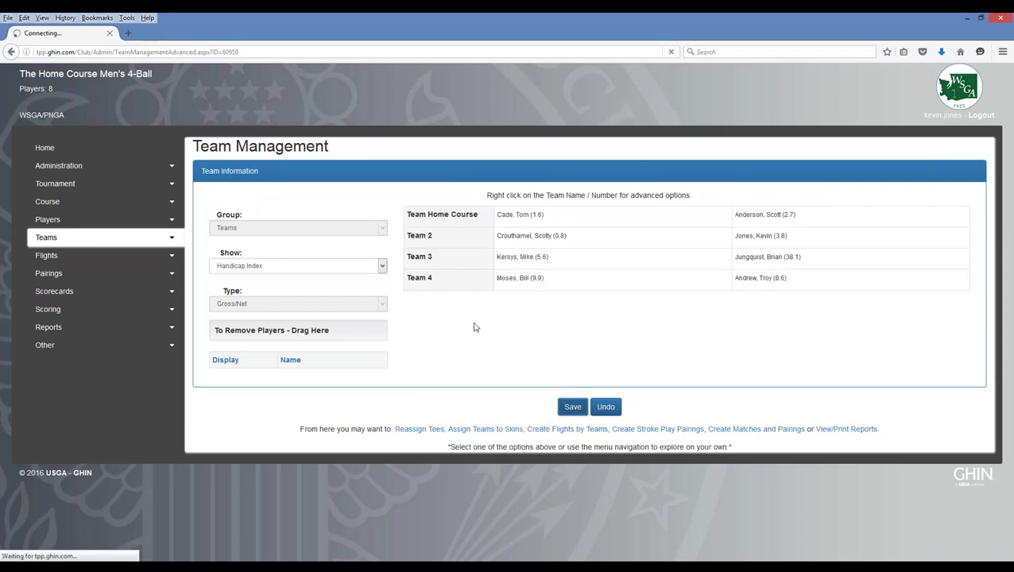
{"action": "right_click", "coordinate": [449, 215]}
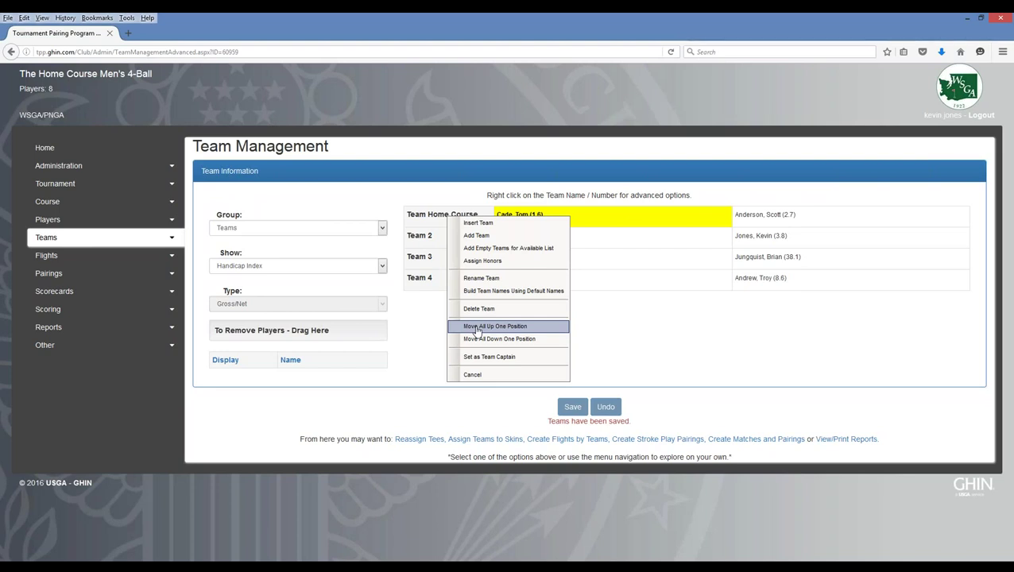
{"action": "left_click", "coordinate": [478, 327]}
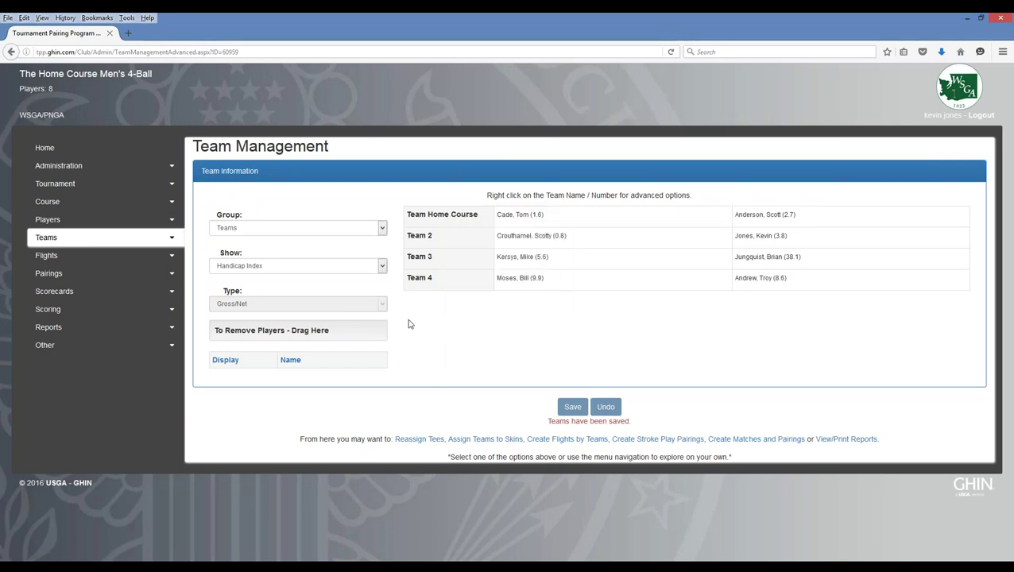
{"action": "left_click", "coordinate": [175, 240]}
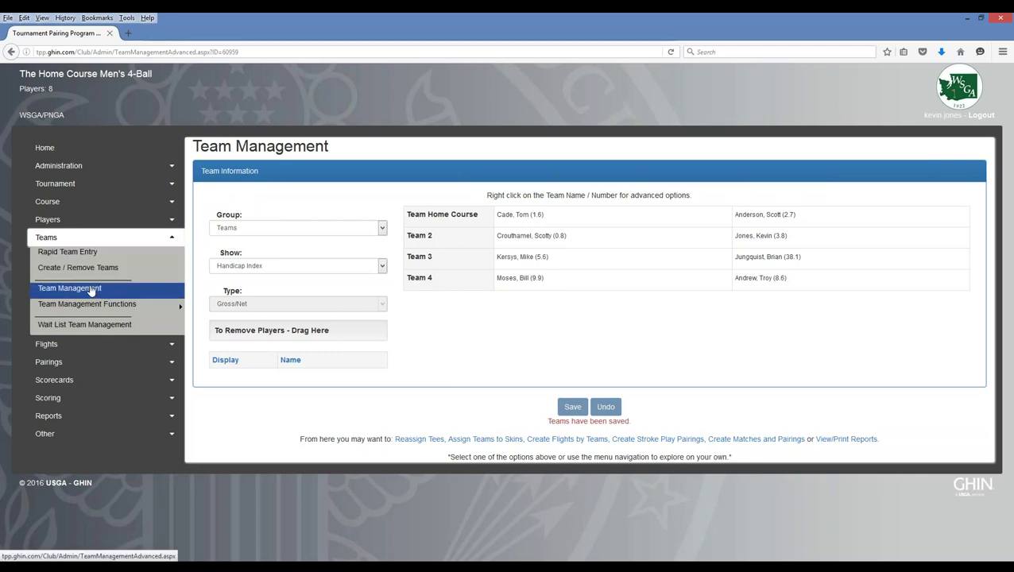
- Open the Teams group's Handicap Settings page under Team Management Functions
{"action": "mouse_move", "coordinate": [71, 307]}
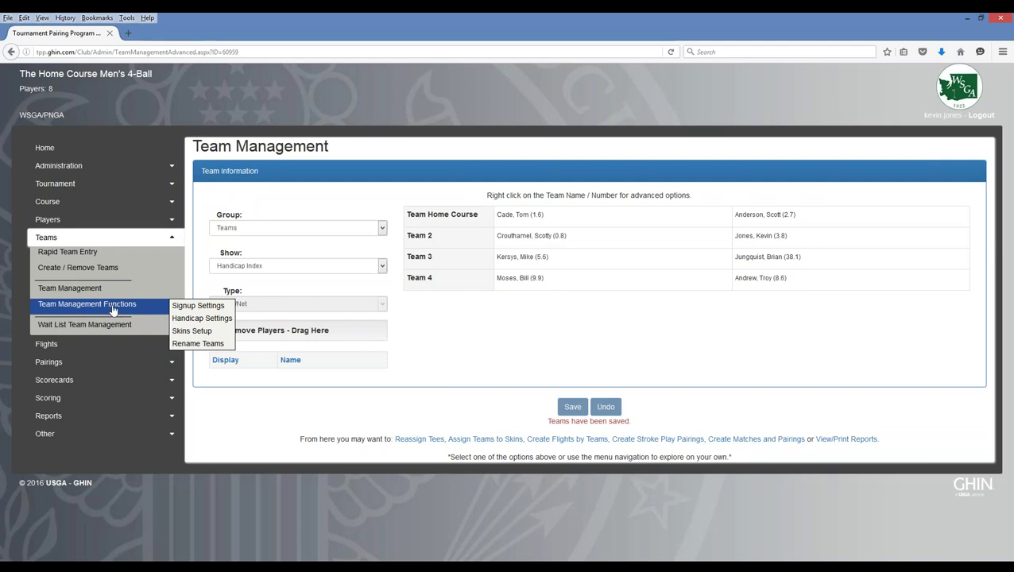
{"action": "left_click", "coordinate": [201, 318]}
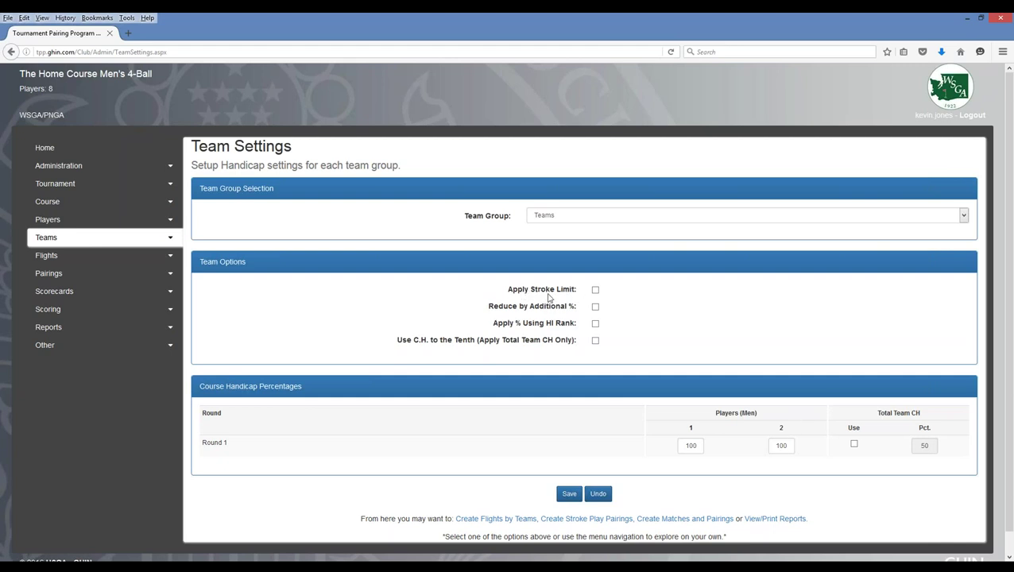
- Turn on Apply Stroke Limit and set the Strokes value to 8
{"action": "left_click", "coordinate": [596, 290]}
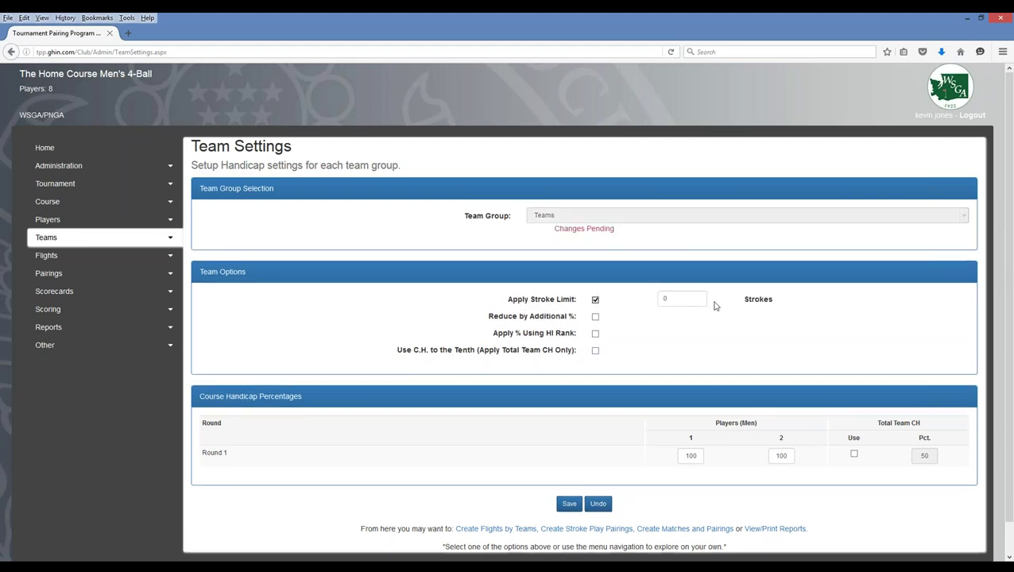
{"action": "double_click", "coordinate": [659, 298]}
{"action": "type", "text": "8"}
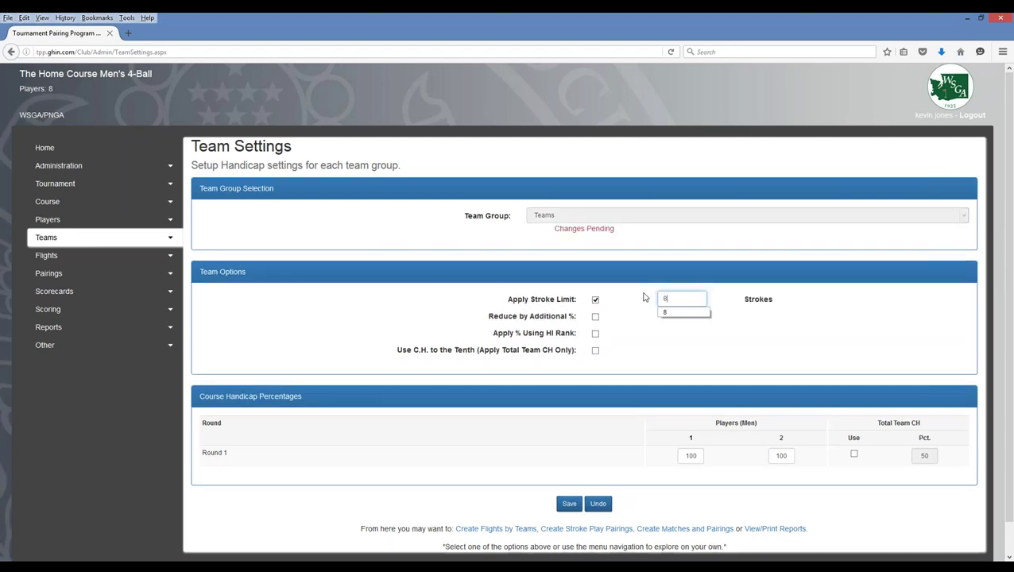
{"action": "triple_click", "coordinate": [637, 287]}
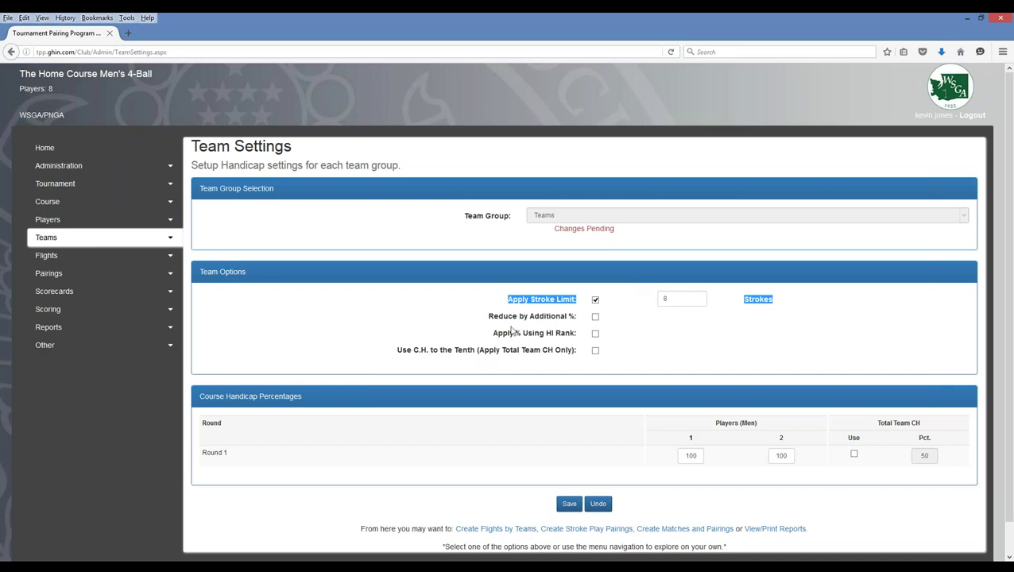
- Enable the additional 10% reduction, set Round 1 Players 1 and 2 to 90, and save
{"action": "left_click", "coordinate": [595, 318]}
{"action": "left_click", "coordinate": [379, 353]}
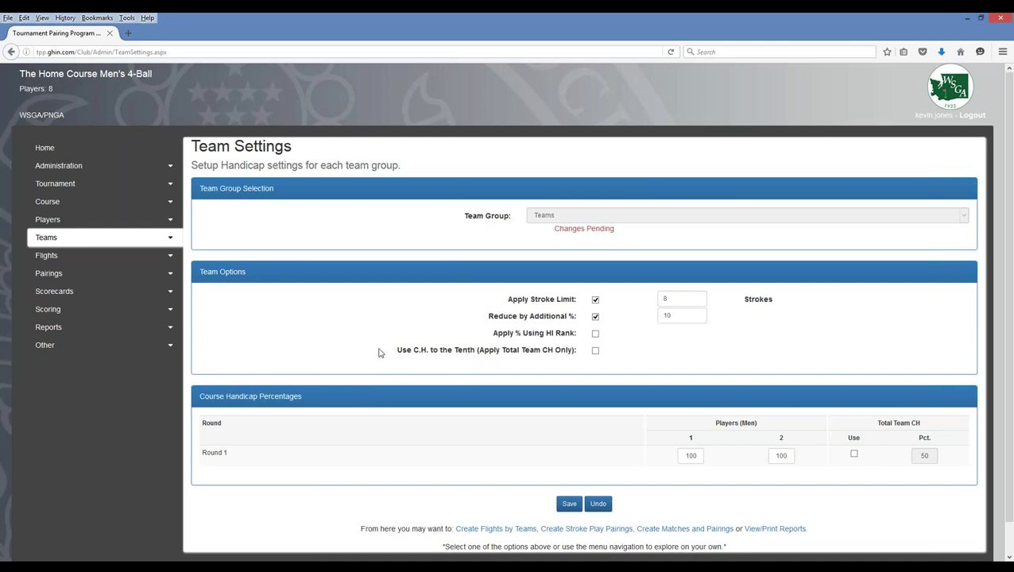
{"action": "scroll", "coordinate": [379, 353], "scroll_direction": "down", "scroll_amount": 1}
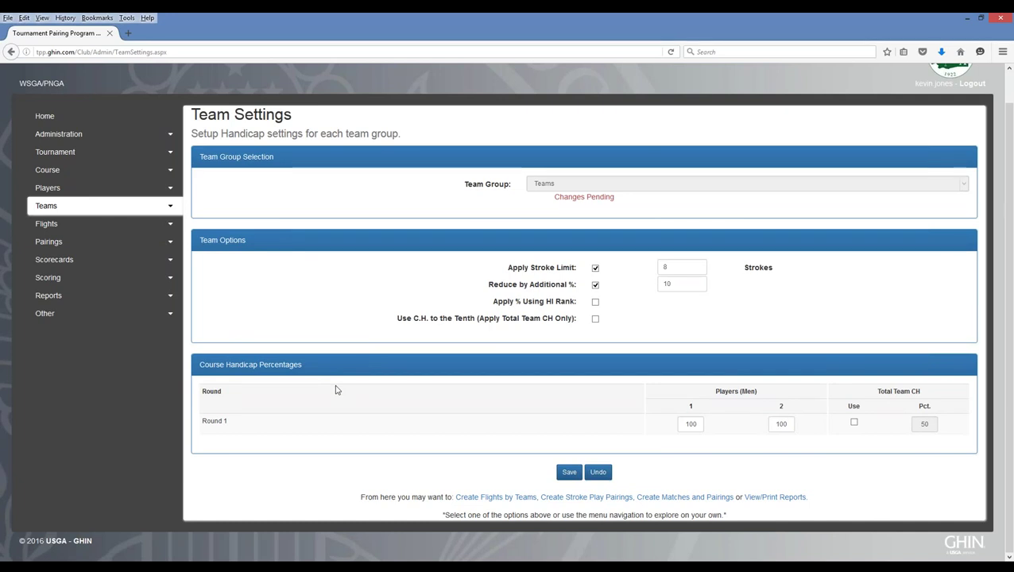
{"action": "left_click", "coordinate": [691, 424]}
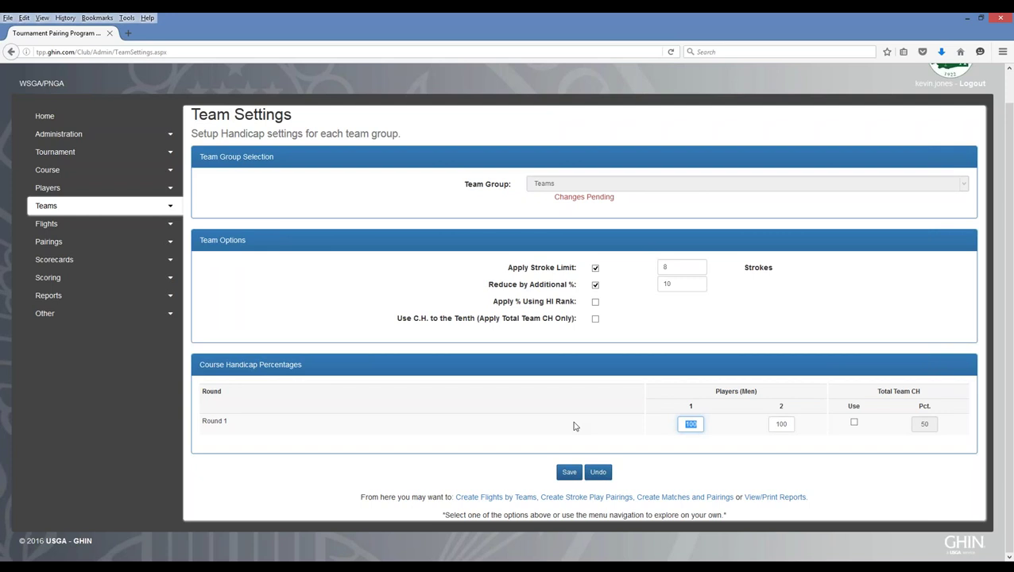
{"action": "type", "text": "90"}
{"action": "key", "text": "Tab"}
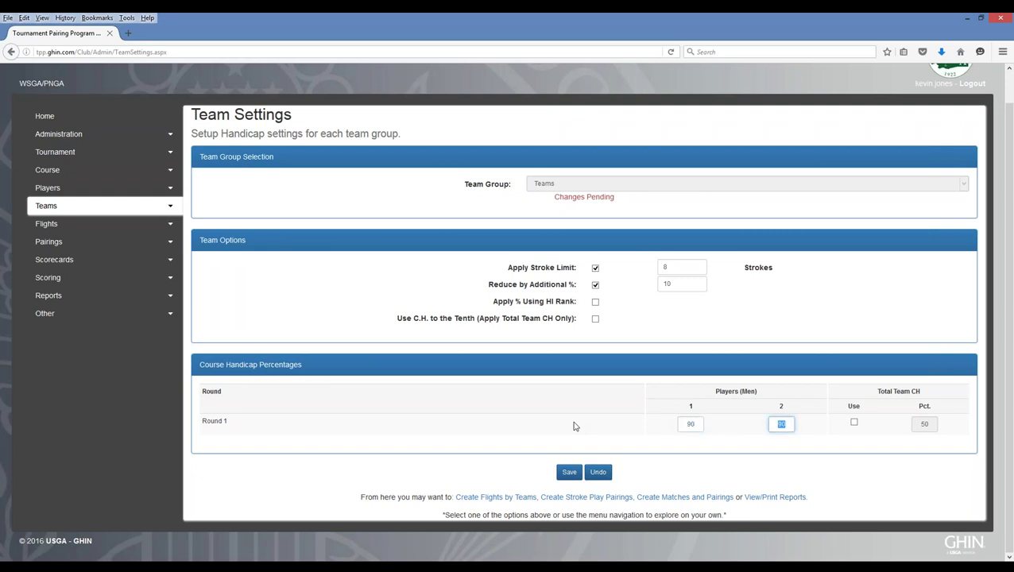
{"action": "type", "text": "90"}
{"action": "left_click", "coordinate": [571, 473]}
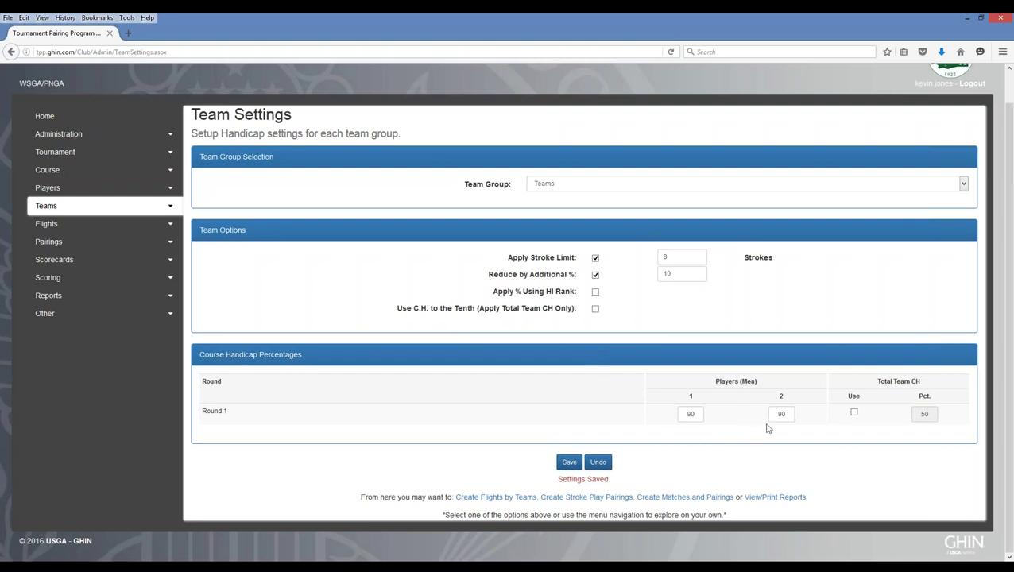
- Leave Total Team CH Use off, re-save the settings, and expand Team Management Functions
{"action": "left_click", "coordinate": [854, 413]}
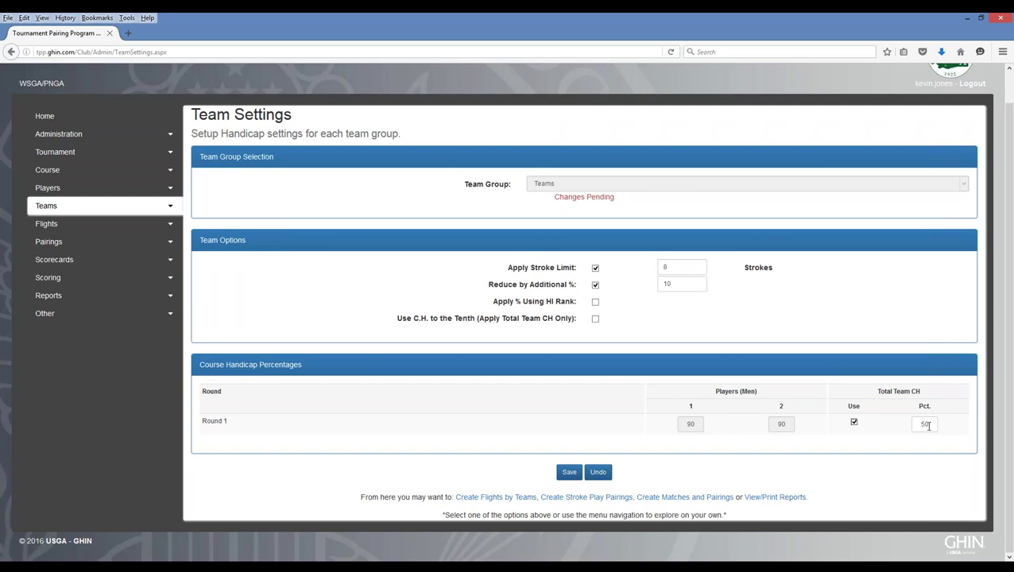
{"action": "left_click", "coordinate": [855, 423]}
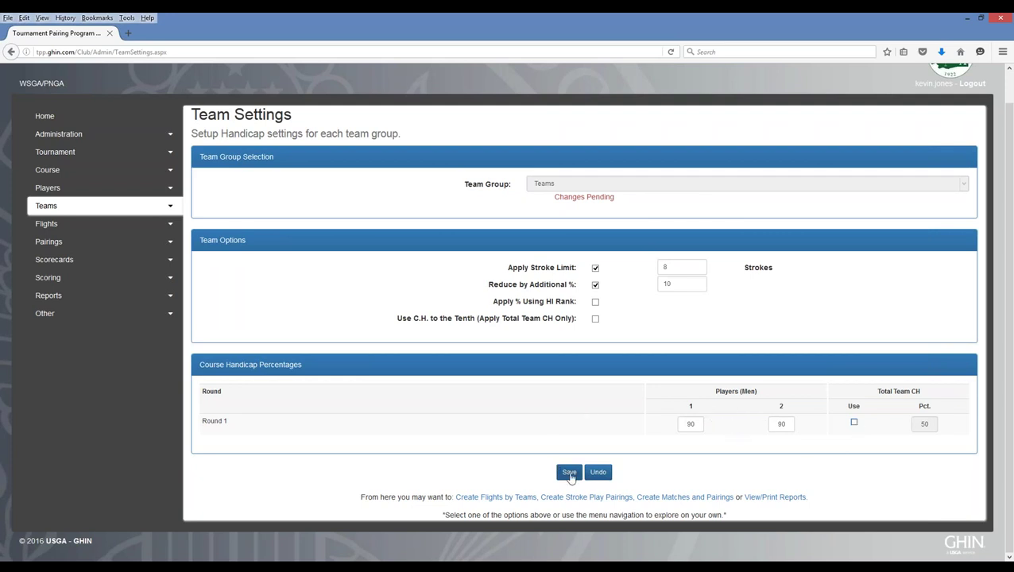
{"action": "left_click", "coordinate": [569, 473]}
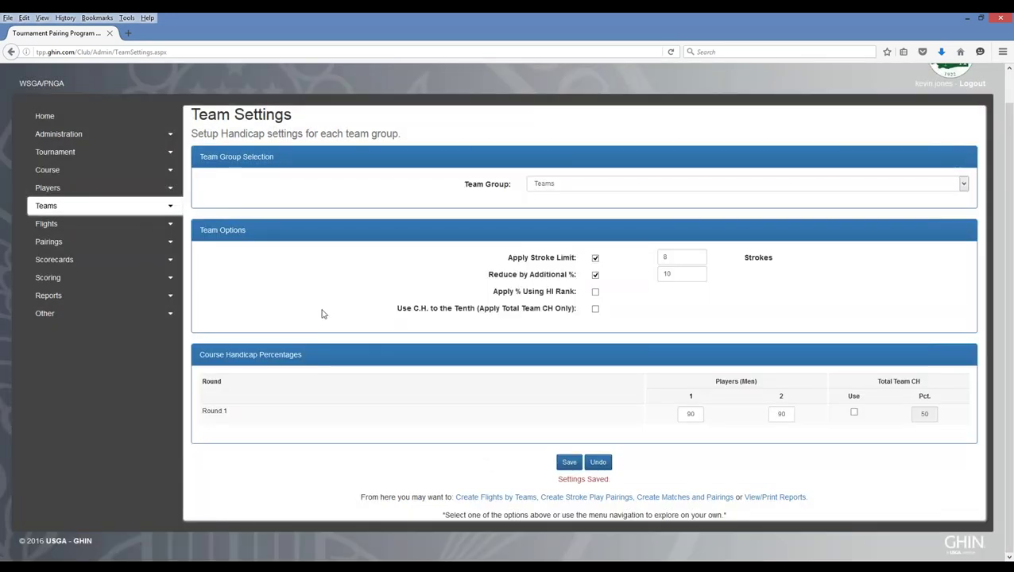
{"action": "left_click", "coordinate": [170, 206]}
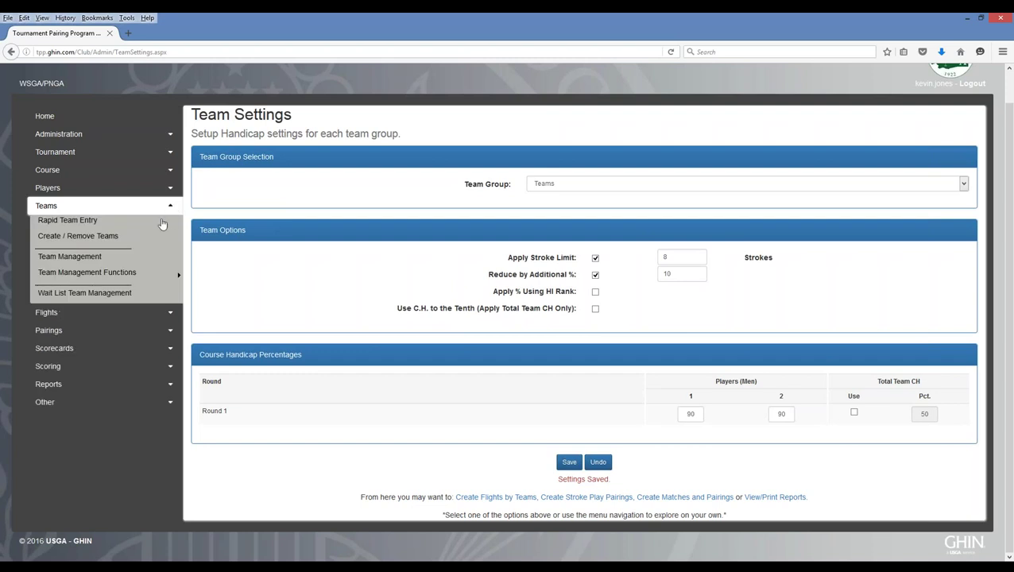
{"action": "mouse_move", "coordinate": [103, 274]}
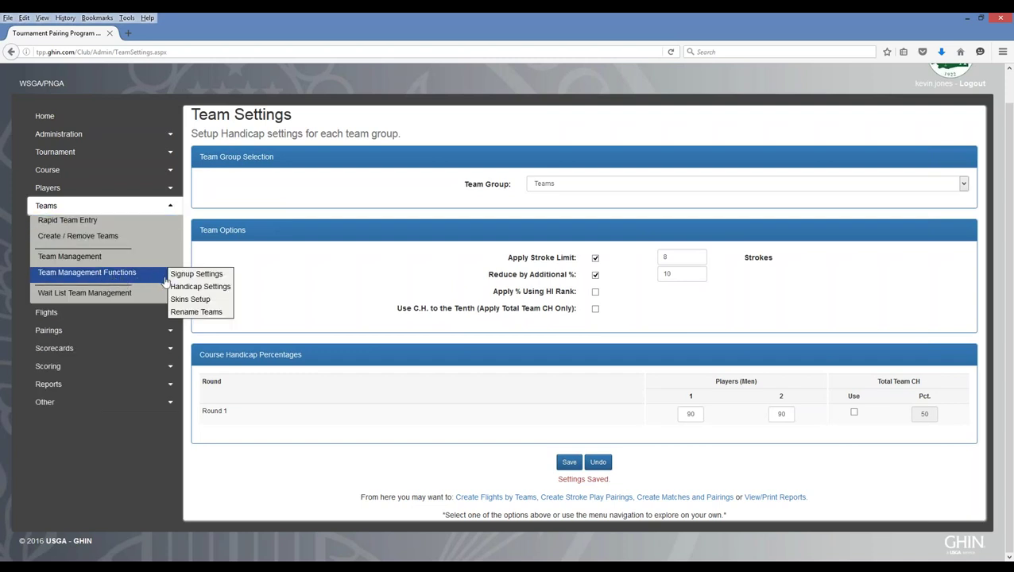
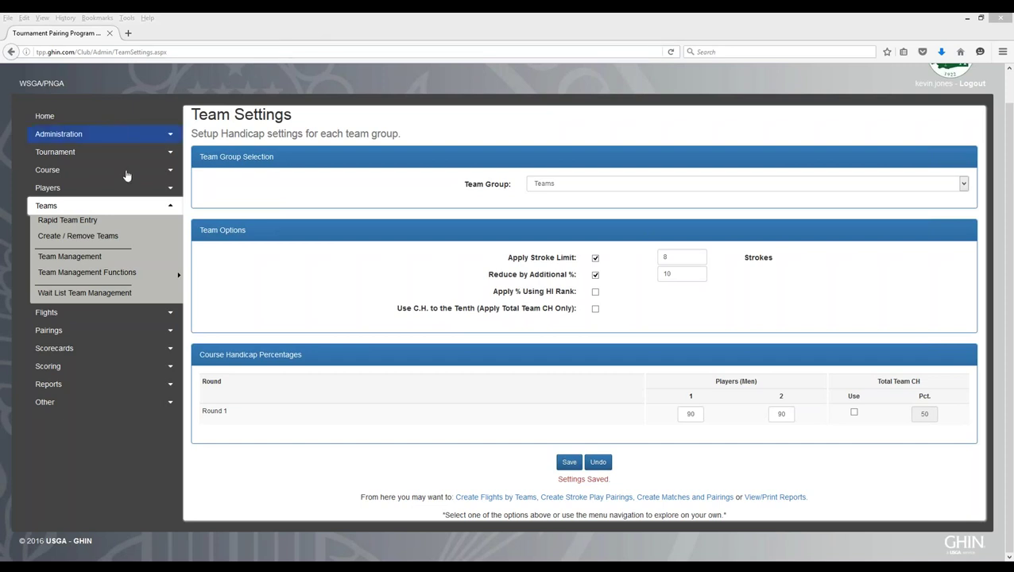
- Collapse the Teams menu, expand Flights, and choose Create Flights By Teams
{"action": "left_click", "coordinate": [171, 209]}
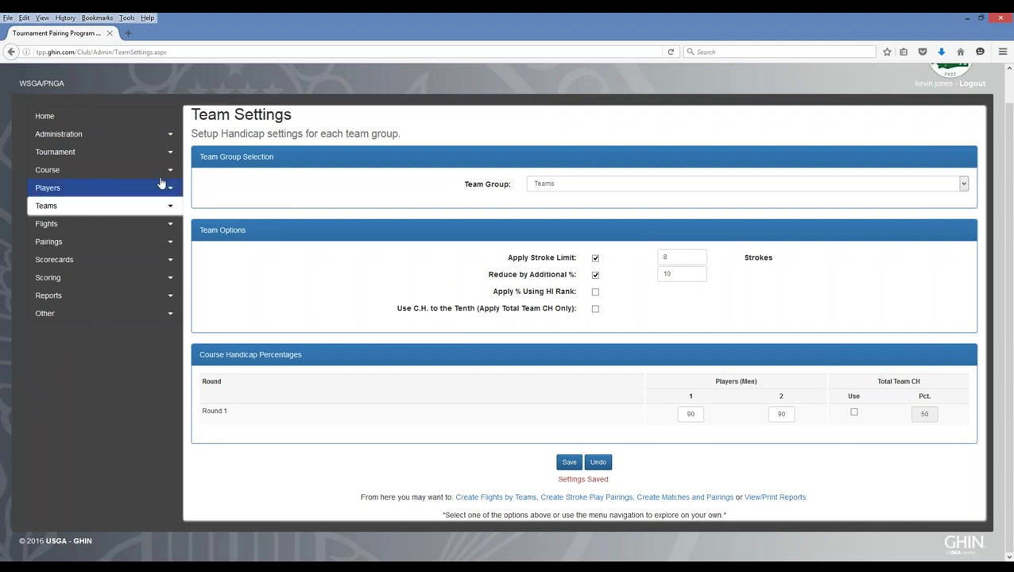
{"action": "left_click", "coordinate": [171, 227]}
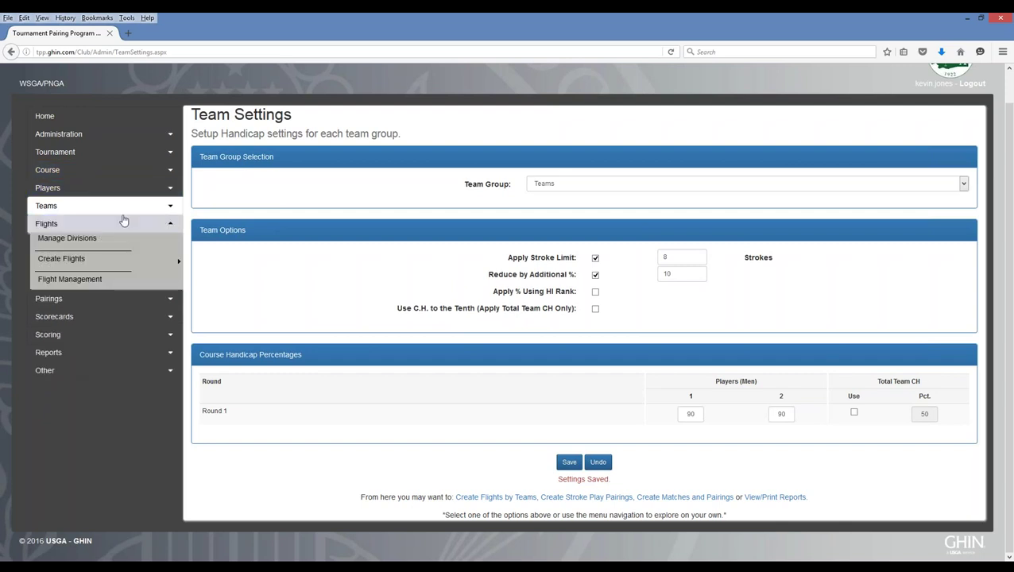
{"action": "mouse_move", "coordinate": [68, 263]}
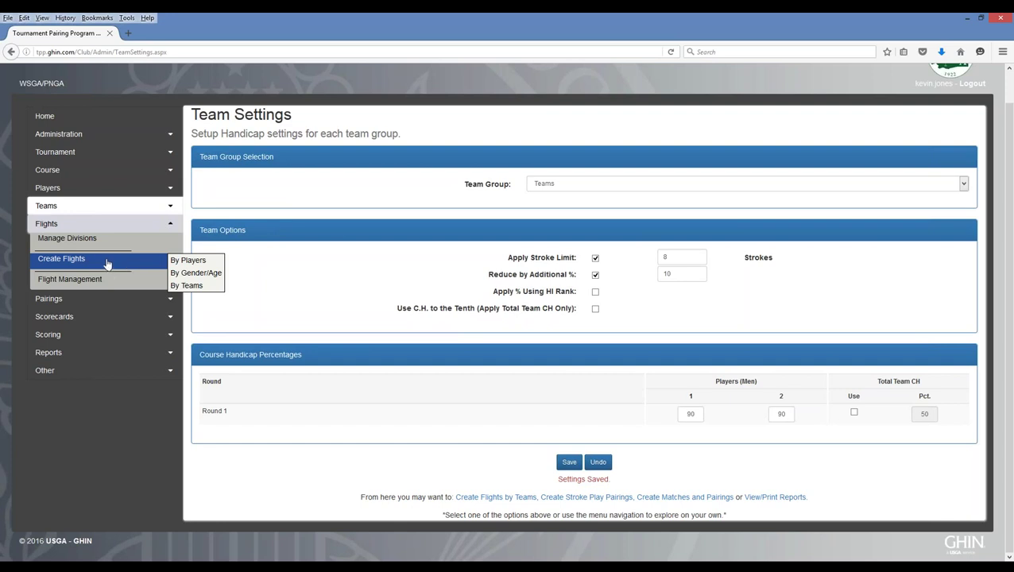
{"action": "left_click", "coordinate": [187, 285]}
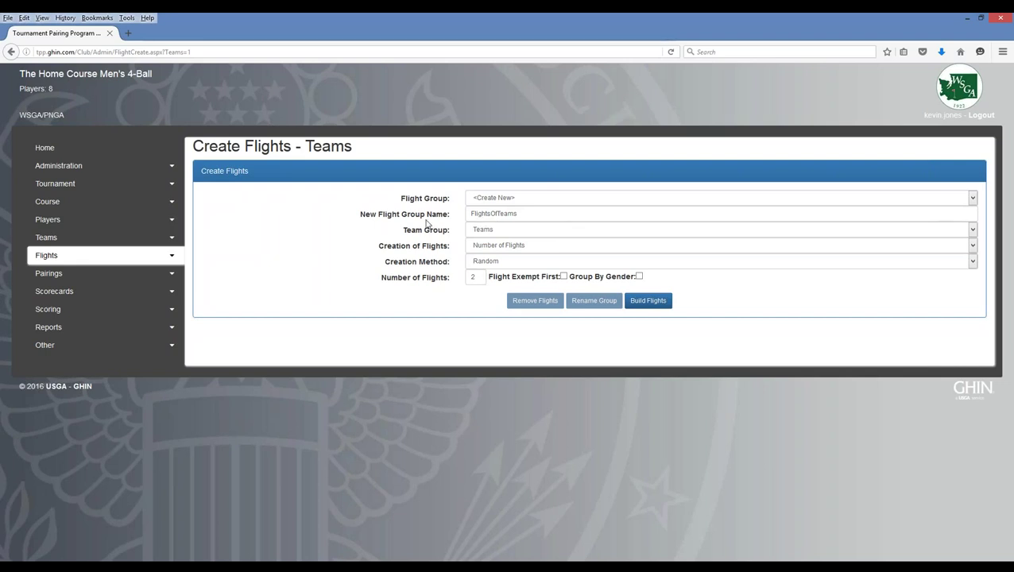
- Keep the Teams group and Number of Flights, and set Creation Method to Handicap Index
{"action": "left_click", "coordinate": [498, 230]}
{"action": "left_click", "coordinate": [498, 230]}
{"action": "left_click", "coordinate": [498, 230]}
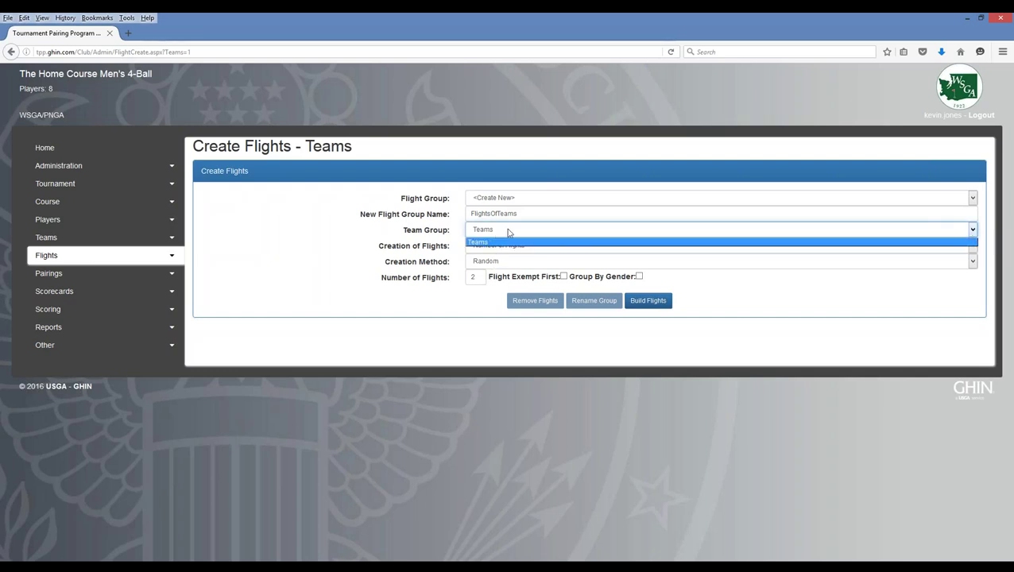
{"action": "left_click", "coordinate": [508, 232]}
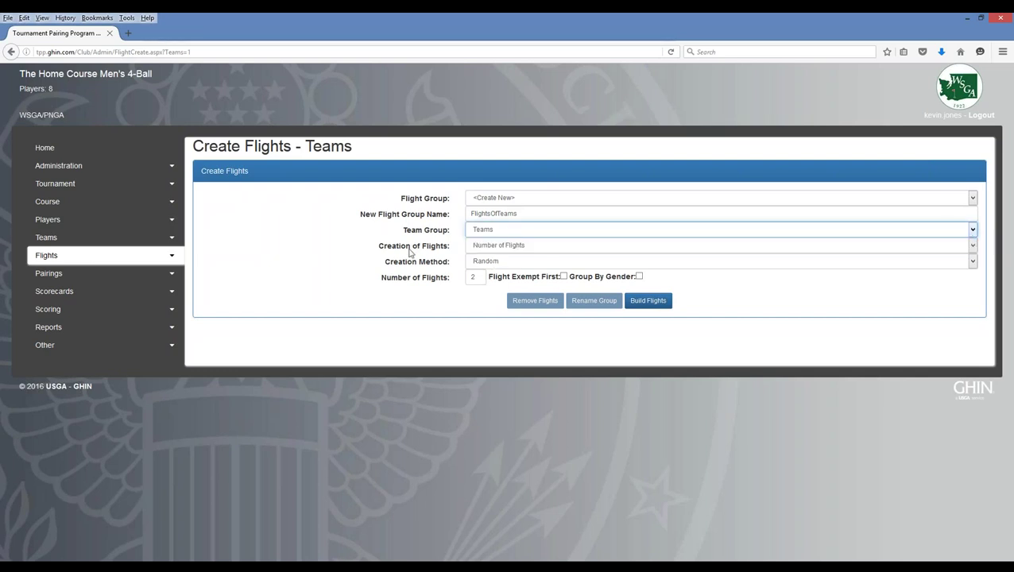
{"action": "left_click", "coordinate": [534, 247]}
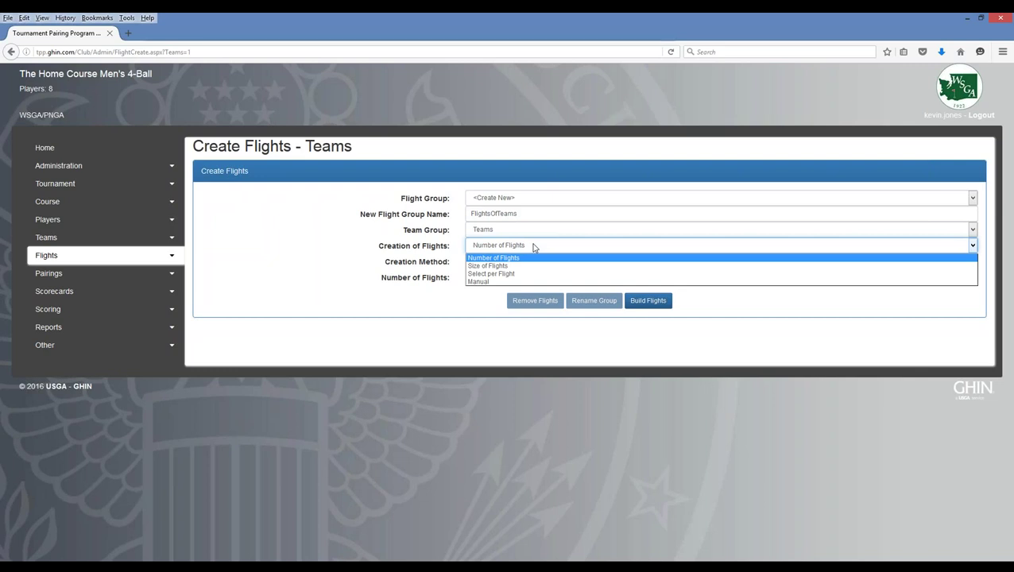
{"action": "left_click", "coordinate": [492, 259]}
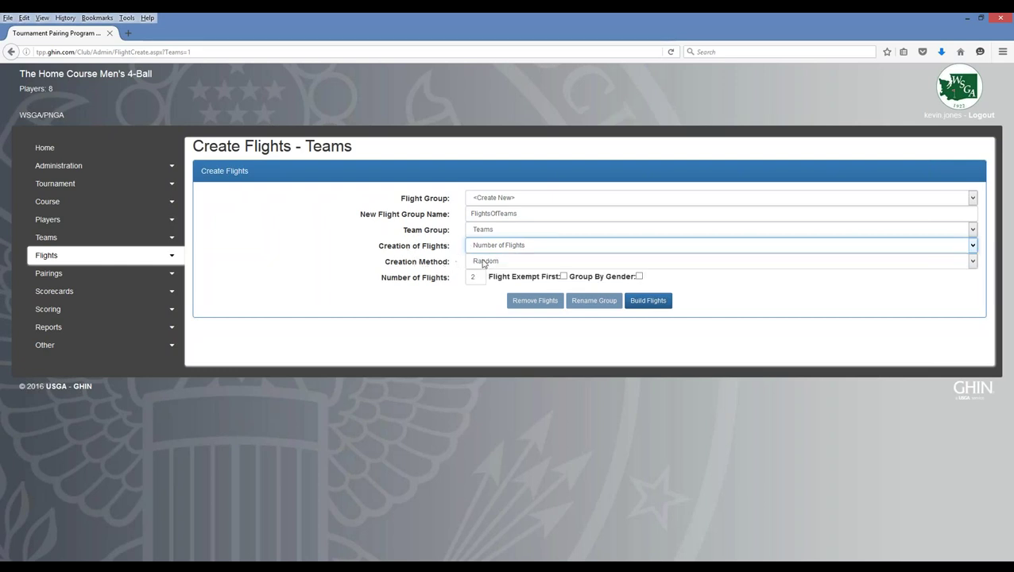
{"action": "left_click", "coordinate": [493, 265]}
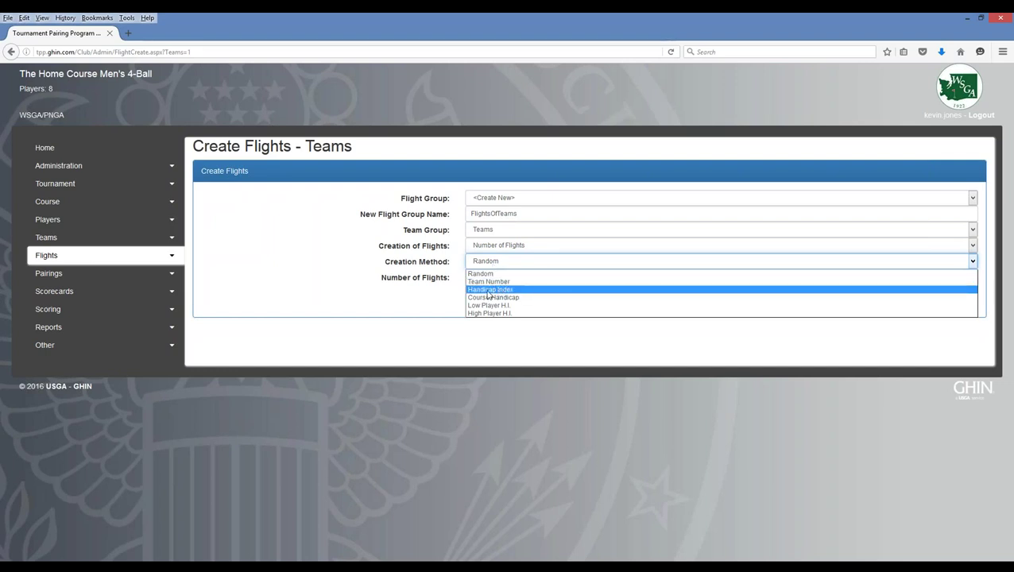
{"action": "left_click", "coordinate": [489, 291]}
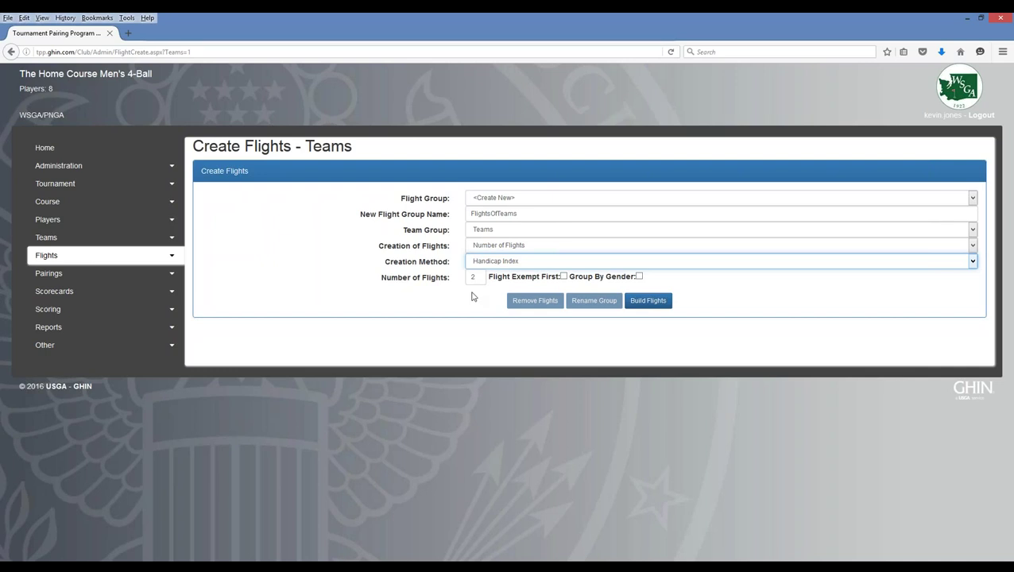
- Build the flights, reposition Team Home Course within Flight 1, and keep Handicap Index shown
{"action": "left_click", "coordinate": [650, 303]}
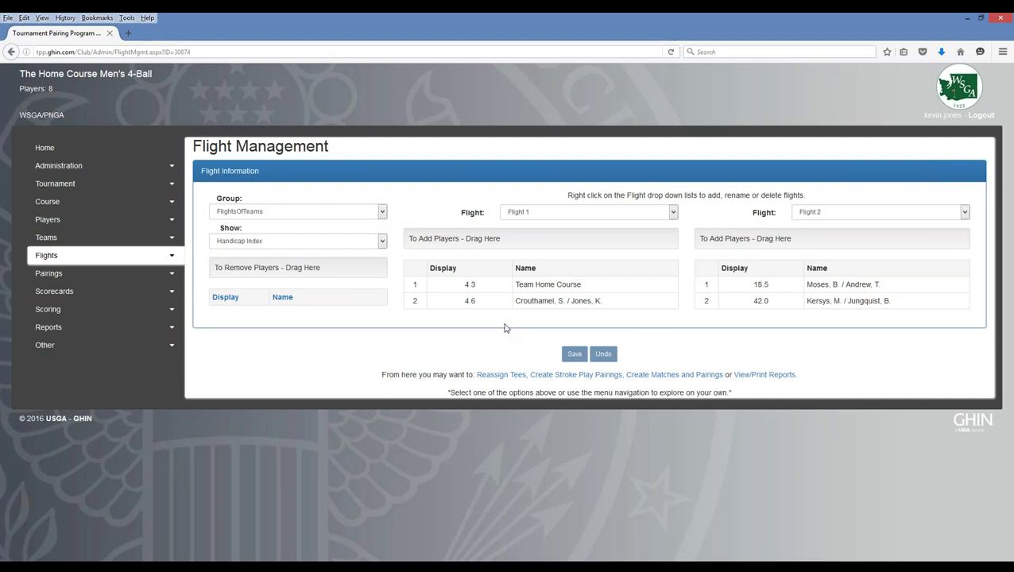
{"action": "left_click_drag", "start_coordinate": [517, 284], "coordinate": [407, 278]}
{"action": "left_click_drag", "start_coordinate": [293, 272], "coordinate": [529, 242]}
{"action": "left_click", "coordinate": [256, 320]}
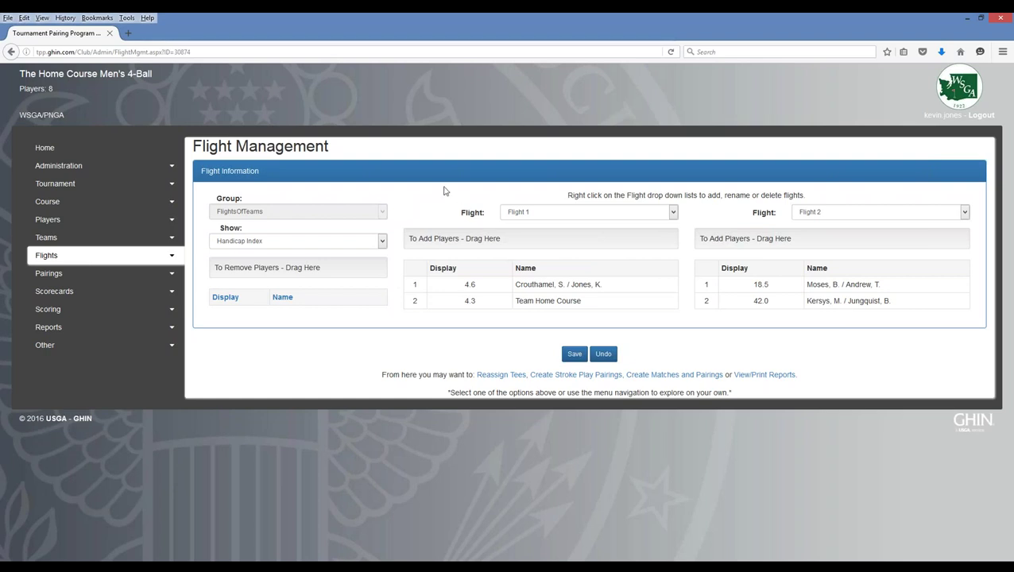
{"action": "left_click", "coordinate": [382, 242]}
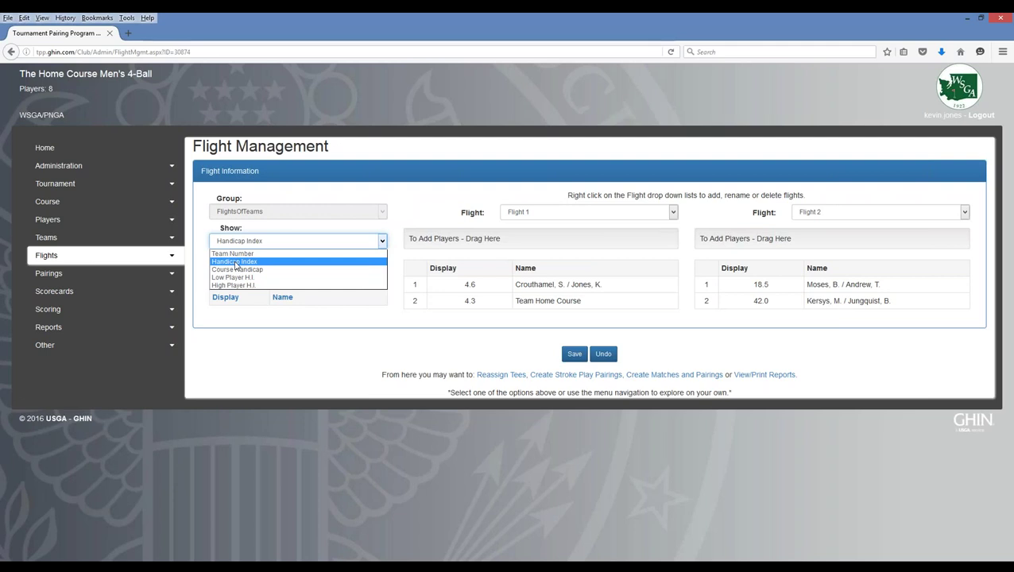
{"action": "left_click", "coordinate": [235, 263]}
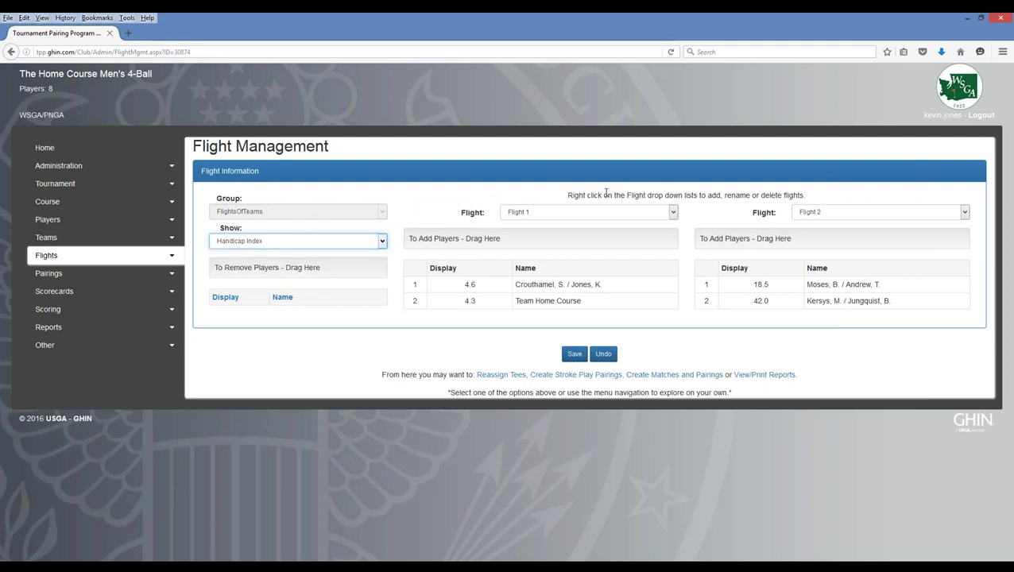
- Rename Flight 1 to 'Champ Flight' from its right-click menu and confirm
{"action": "right_click", "coordinate": [564, 215]}
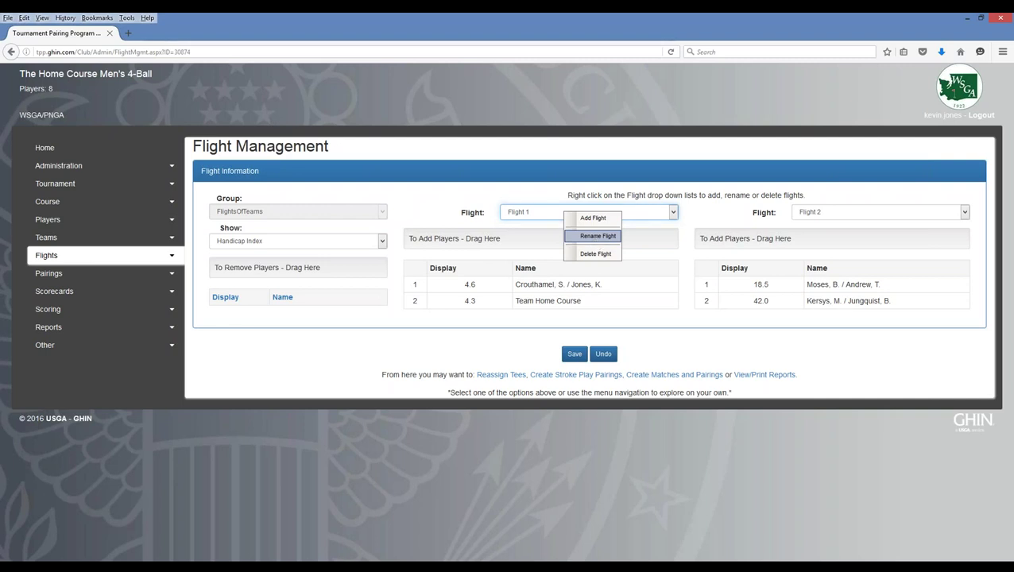
{"action": "left_click", "coordinate": [596, 239]}
{"action": "type", "text": "Champ"}
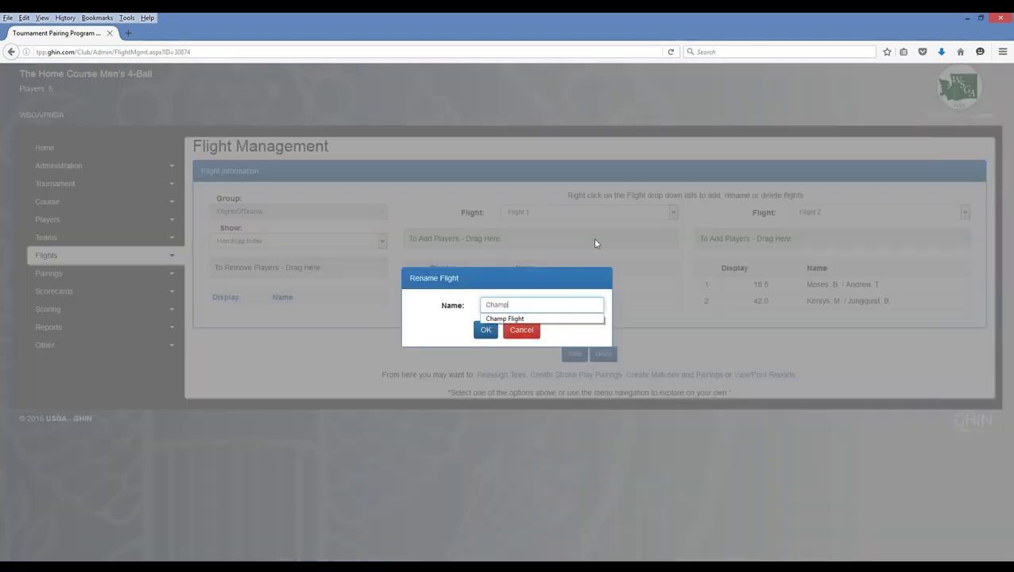
{"action": "key", "text": "Down"}
{"action": "key", "text": "Return"}
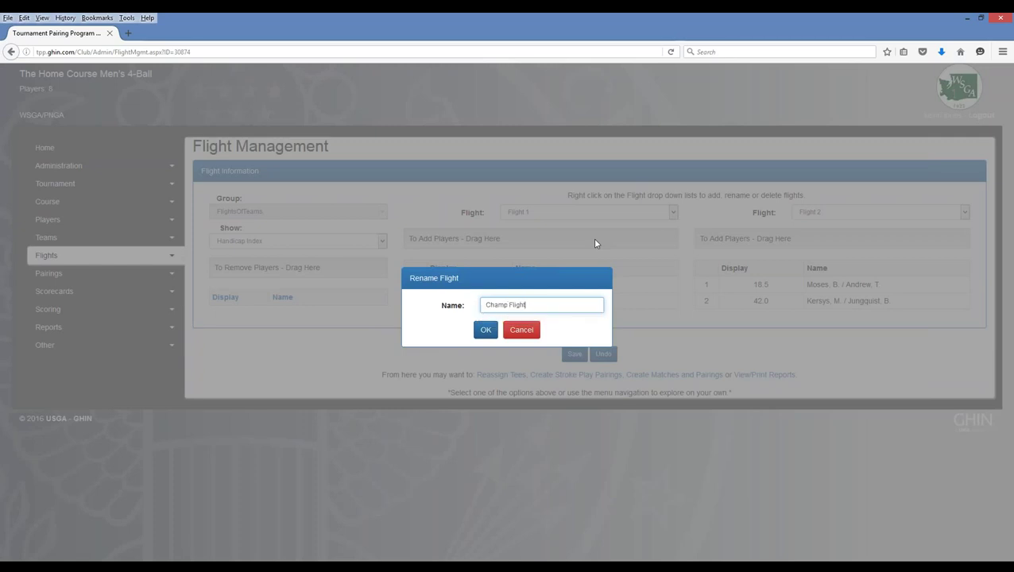
{"action": "left_click", "coordinate": [486, 330]}
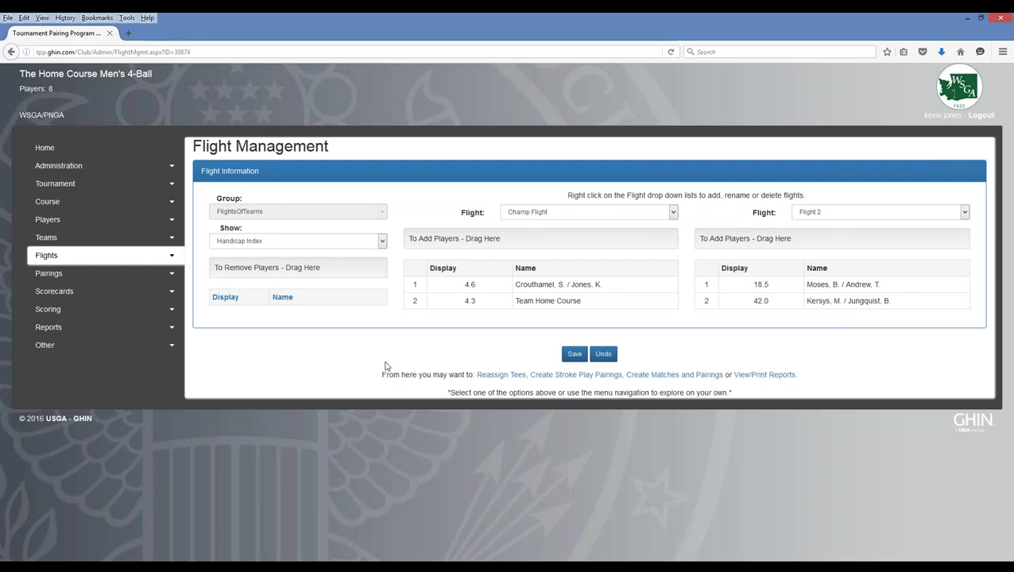
- Save the Champ Flight and Flight 2 changes and expand the Flights menu
{"action": "left_click", "coordinate": [577, 355]}
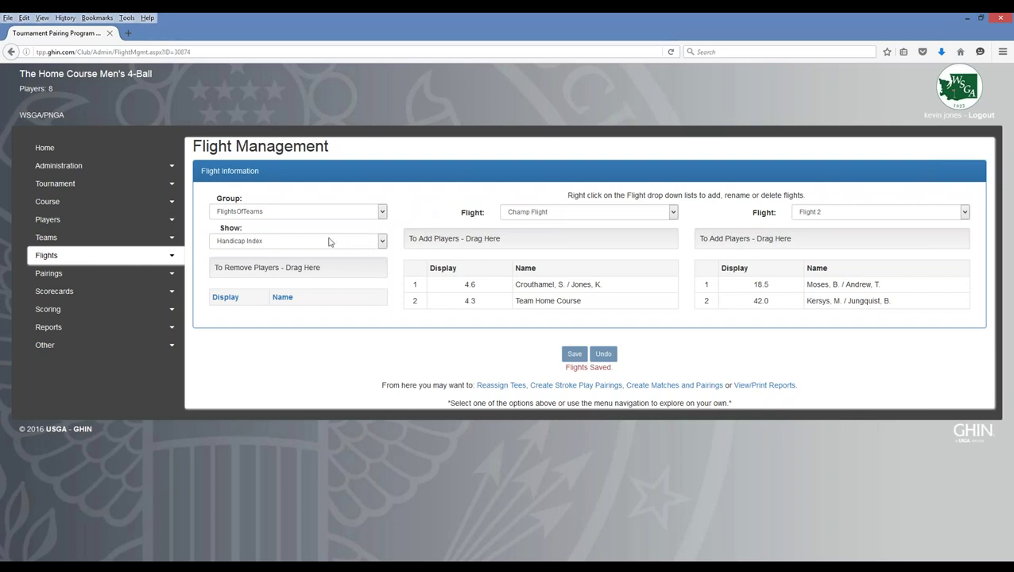
{"action": "left_click", "coordinate": [172, 258]}
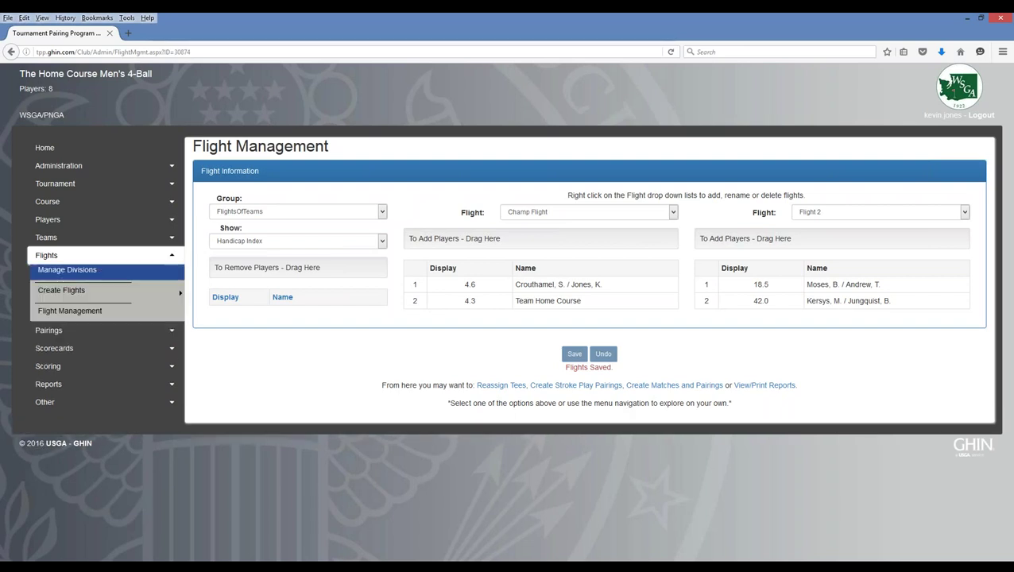
- Collapse the Flights menu and expand the Pairings menu in the sidebar
{"action": "mouse_move", "coordinate": [72, 295]}
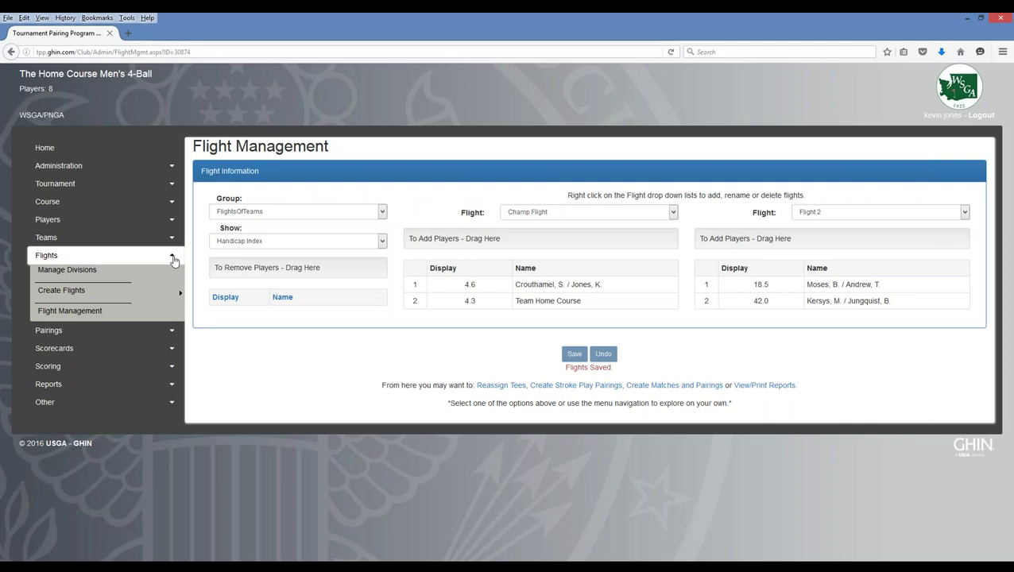
{"action": "left_click", "coordinate": [172, 258]}
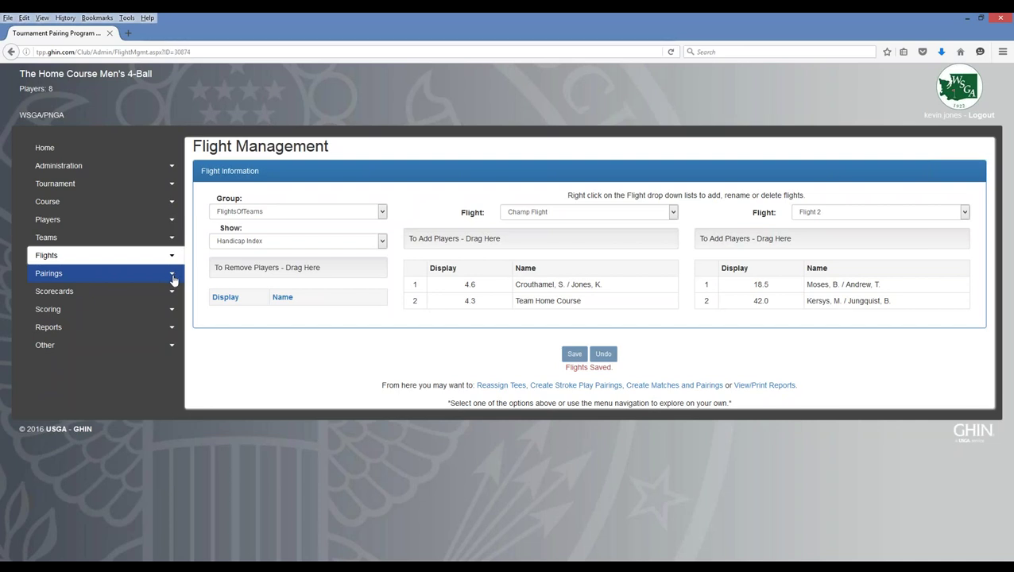
{"action": "left_click", "coordinate": [173, 279]}
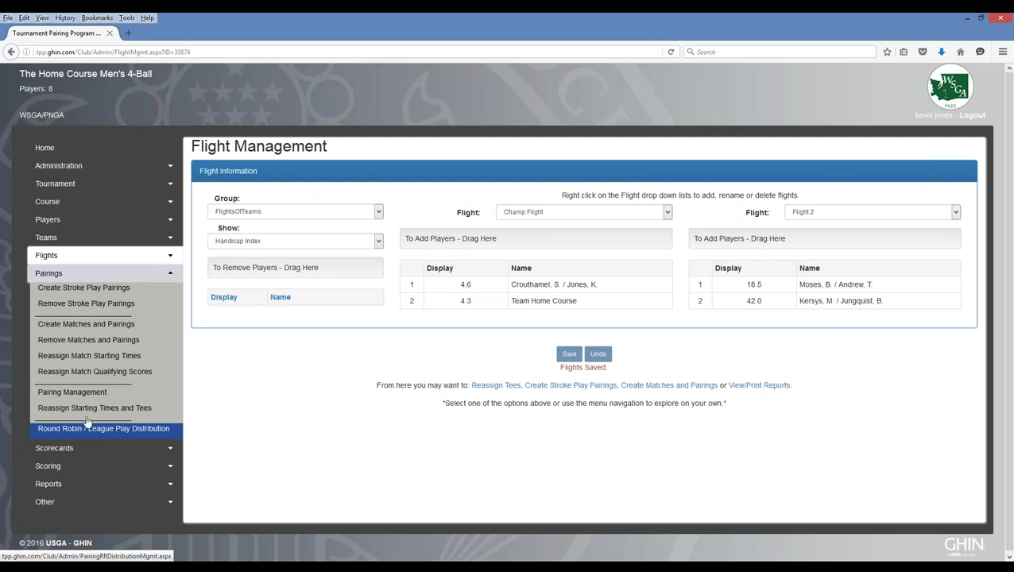
- Start Create Stroke Play Pairings, keep Ascending sort, and set Pairing Method to Random
{"action": "left_click", "coordinate": [81, 295]}
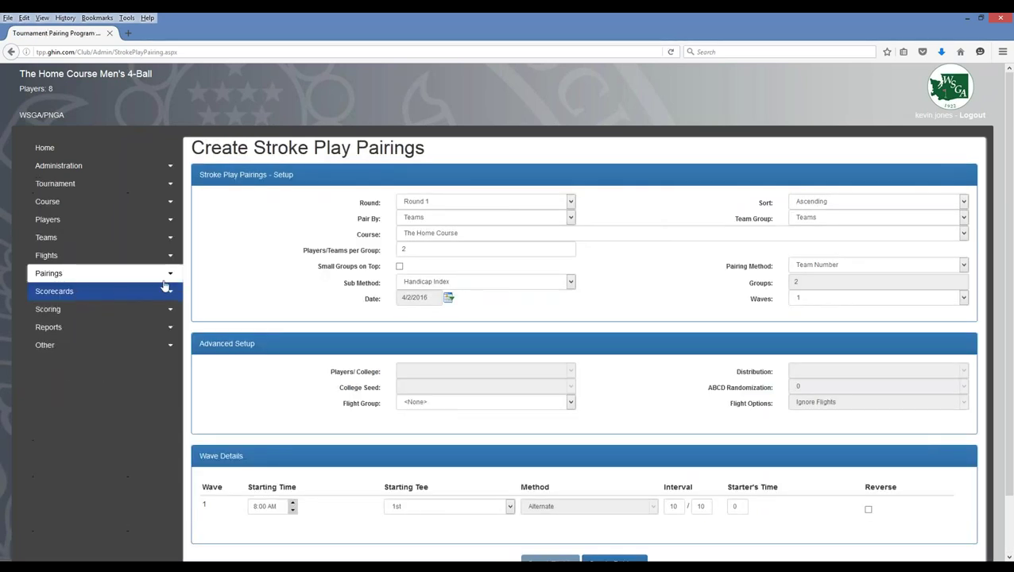
{"action": "scroll", "coordinate": [250, 288], "scroll_direction": "down", "scroll_amount": 2}
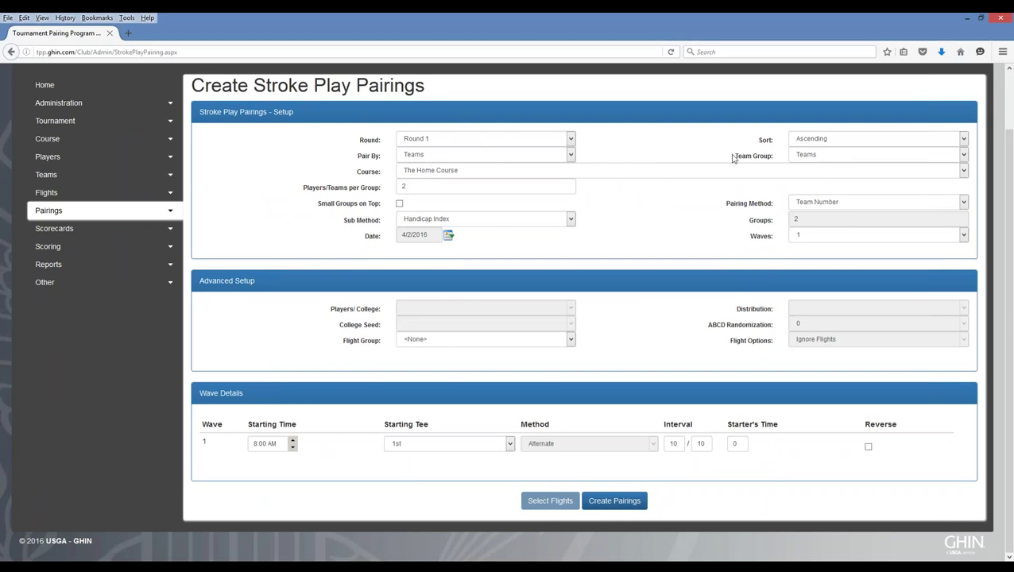
{"action": "left_click", "coordinate": [834, 145]}
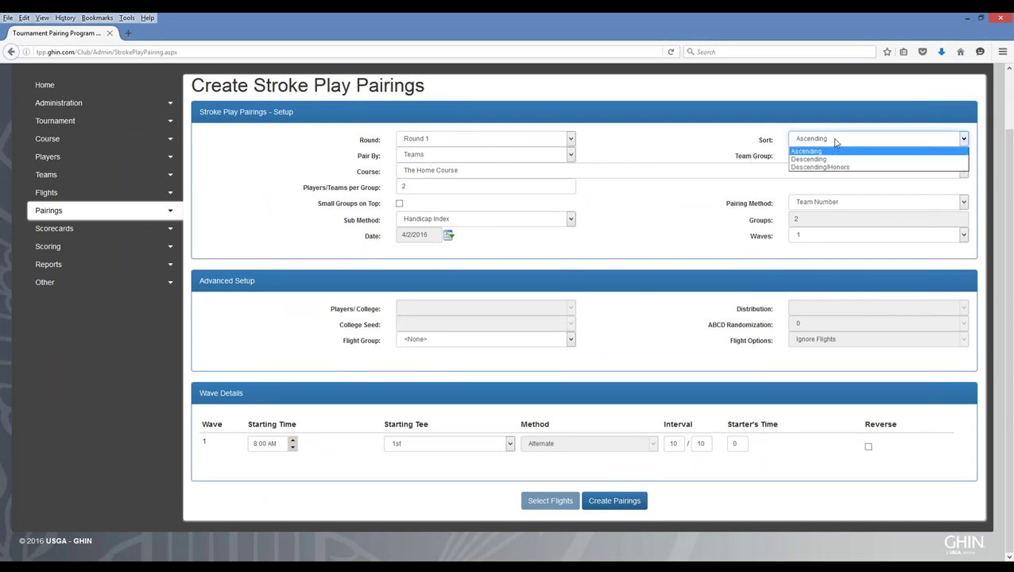
{"action": "left_click", "coordinate": [835, 142]}
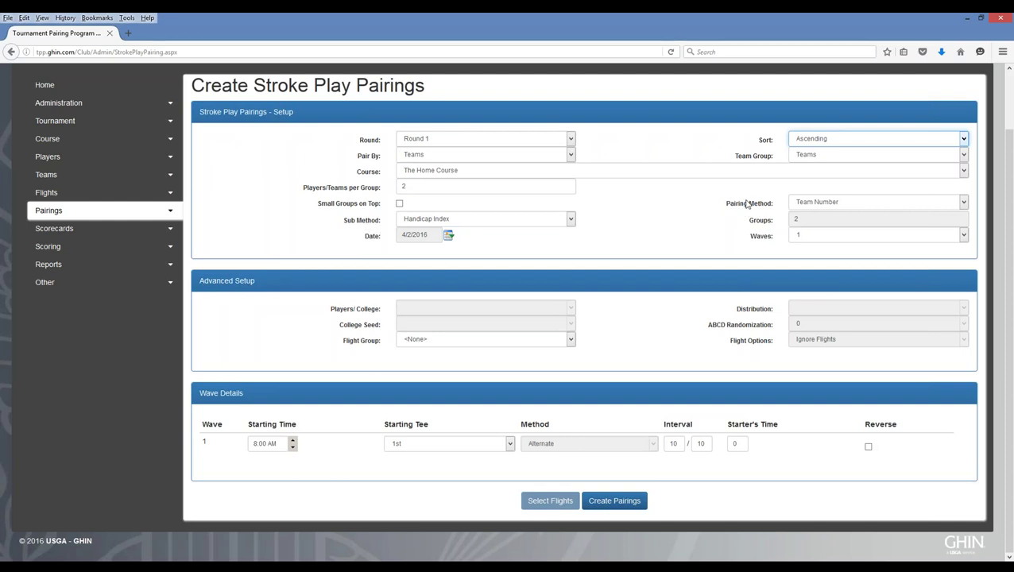
{"action": "left_click", "coordinate": [807, 204]}
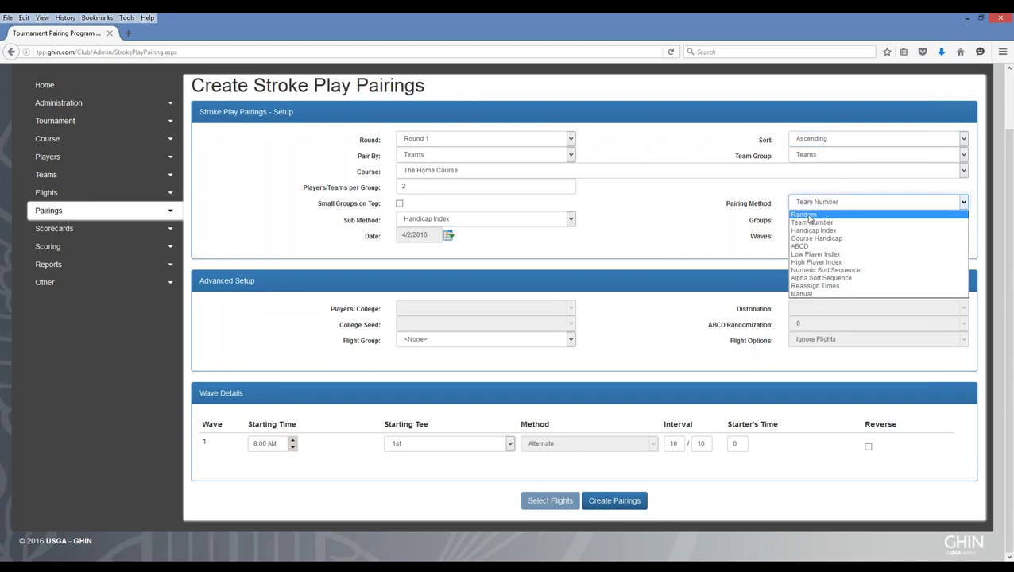
{"action": "left_click", "coordinate": [809, 216]}
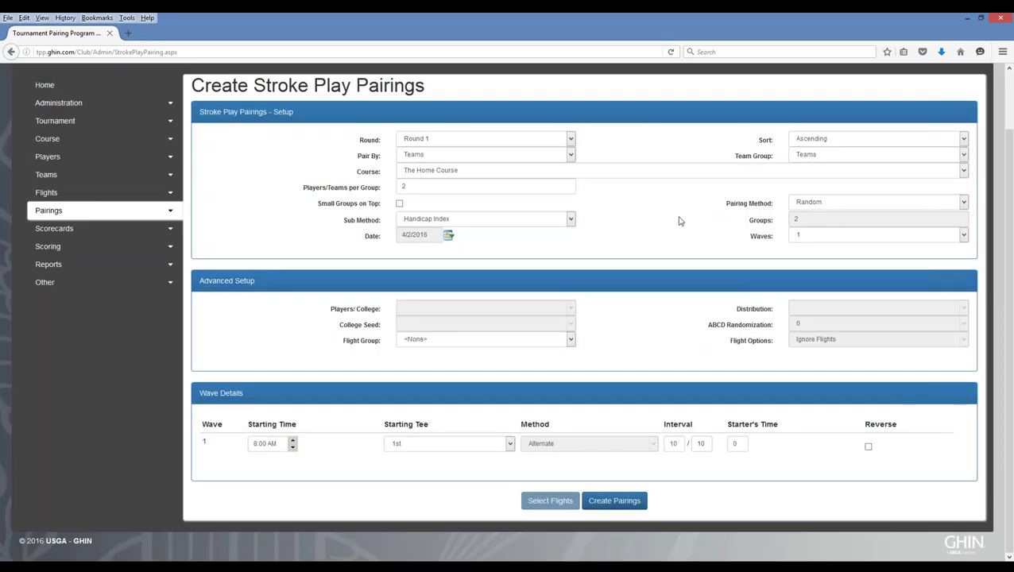
- Keep Handicap Index as sub method, a single wave, and <None> as flight group
{"action": "left_click", "coordinate": [571, 221]}
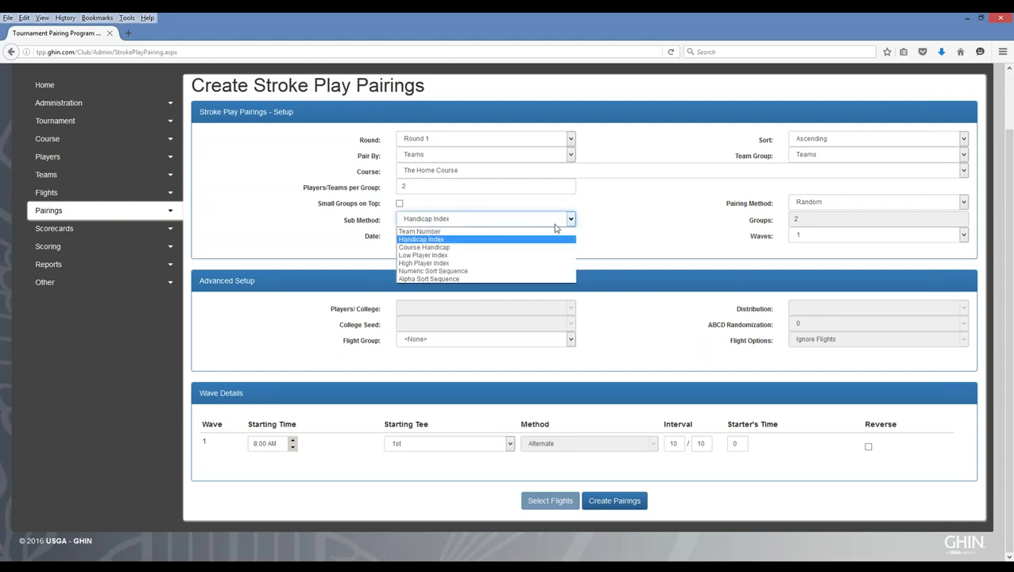
{"action": "left_click", "coordinate": [433, 241]}
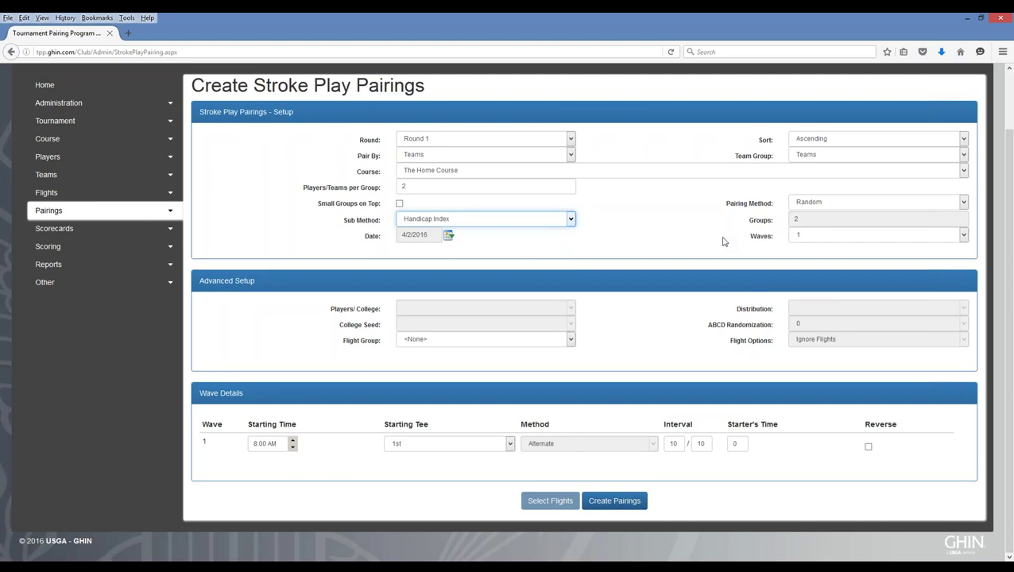
{"action": "left_click", "coordinate": [810, 238]}
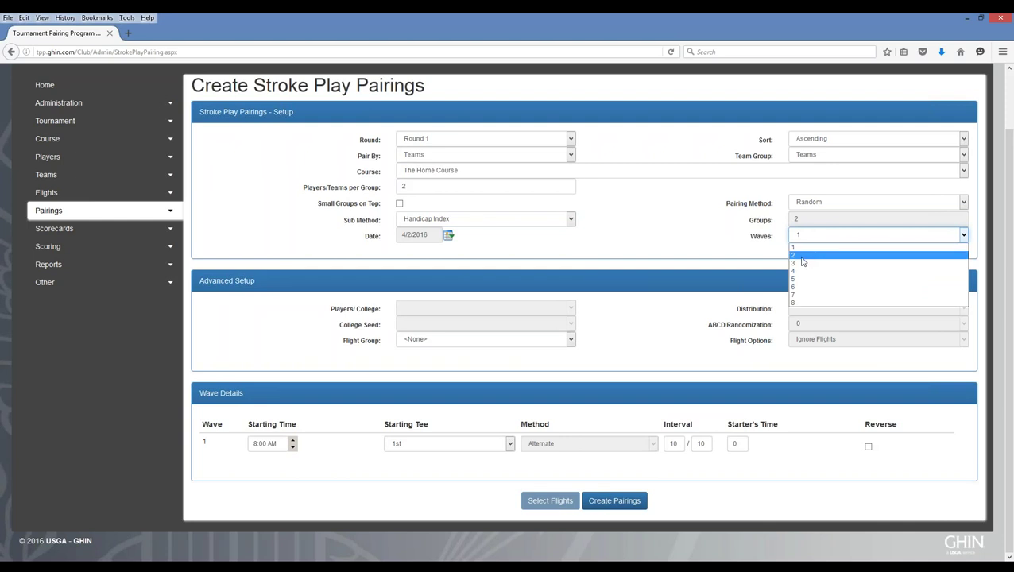
{"action": "left_click", "coordinate": [716, 244]}
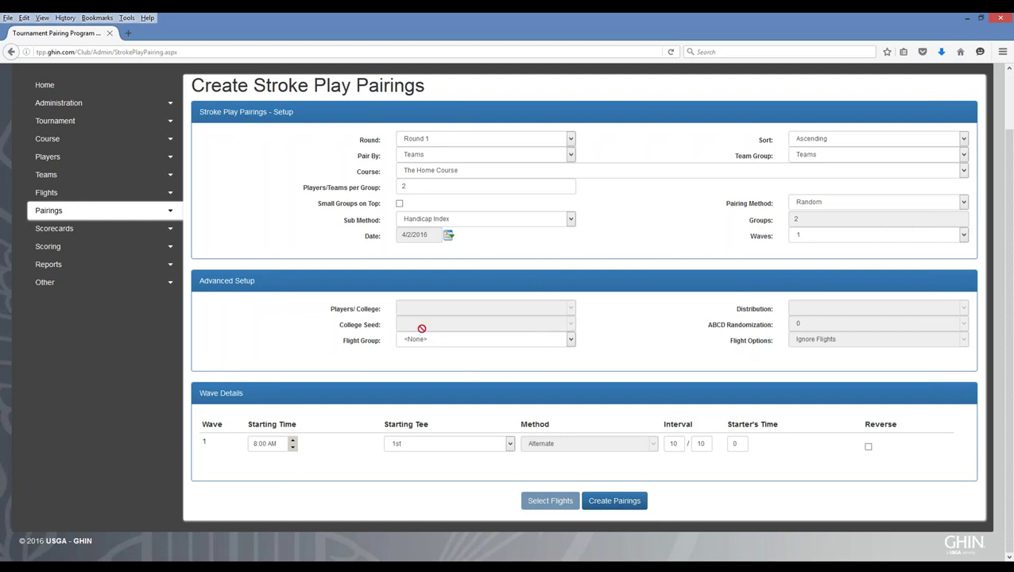
{"action": "left_click", "coordinate": [571, 340]}
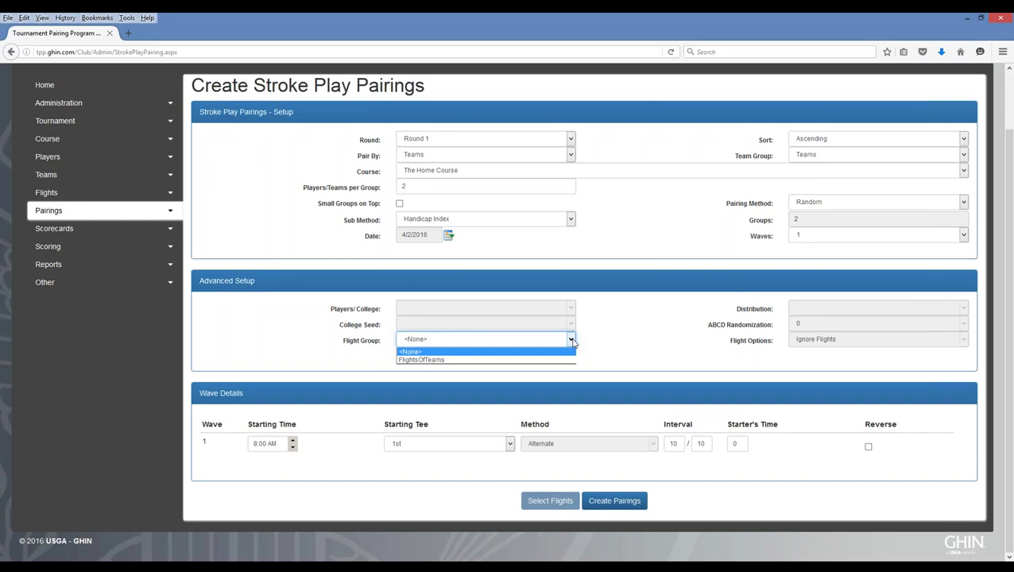
{"action": "left_click", "coordinate": [595, 347]}
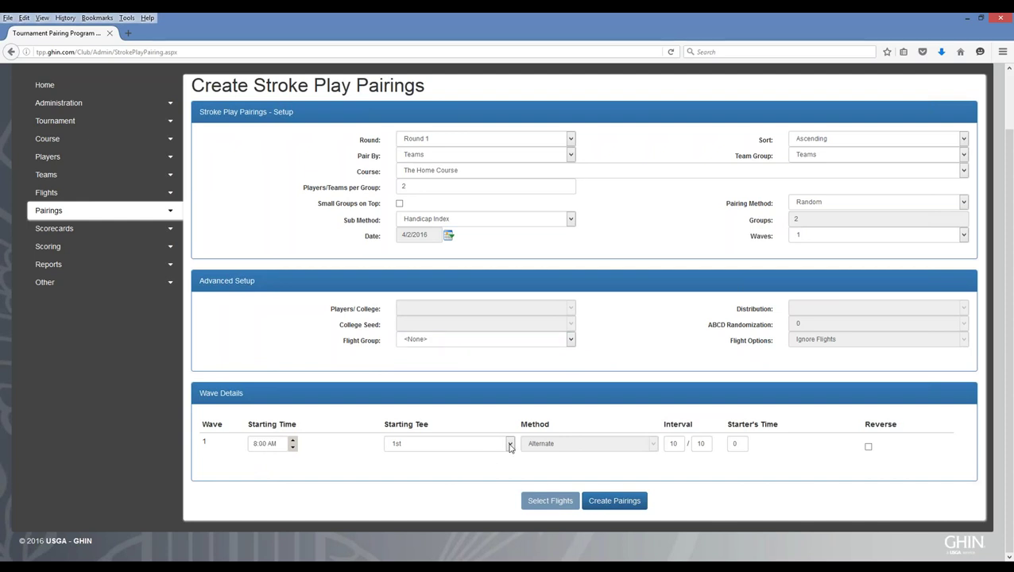
- Set wave 1's Starting Tee to Shotgun and create the pairings
{"action": "left_click", "coordinate": [510, 443]}
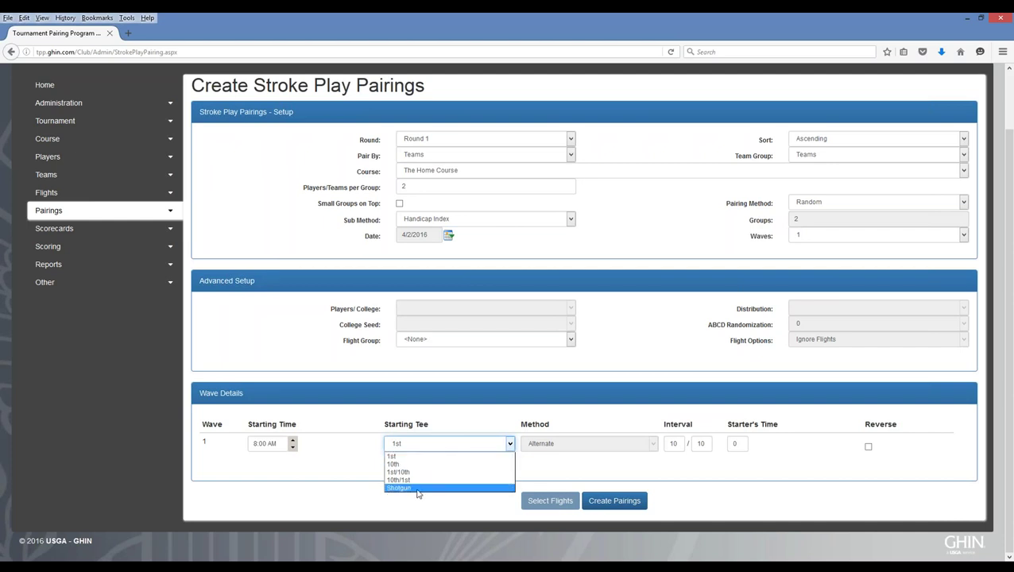
{"action": "left_click", "coordinate": [417, 488]}
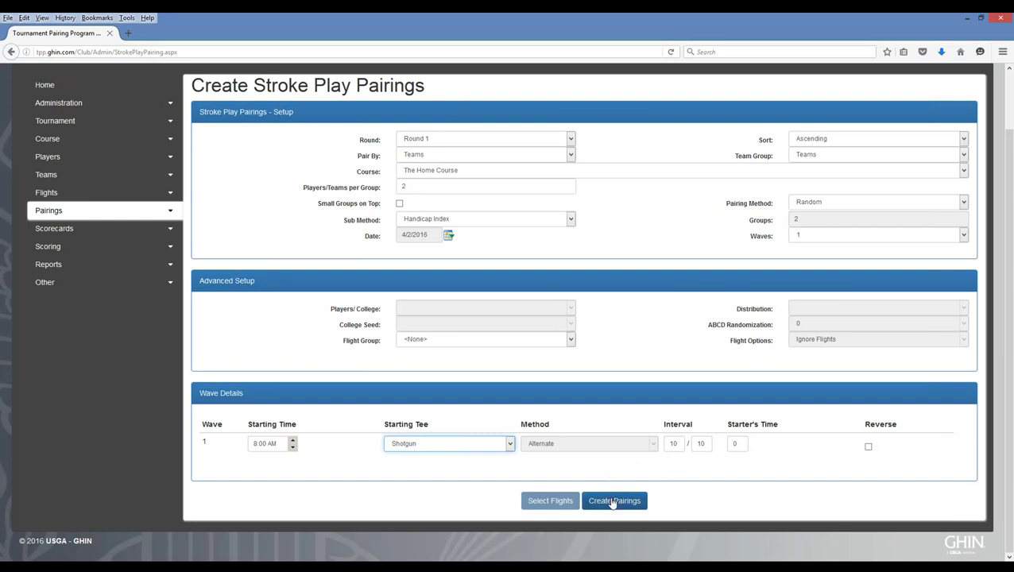
{"action": "left_click", "coordinate": [612, 501]}
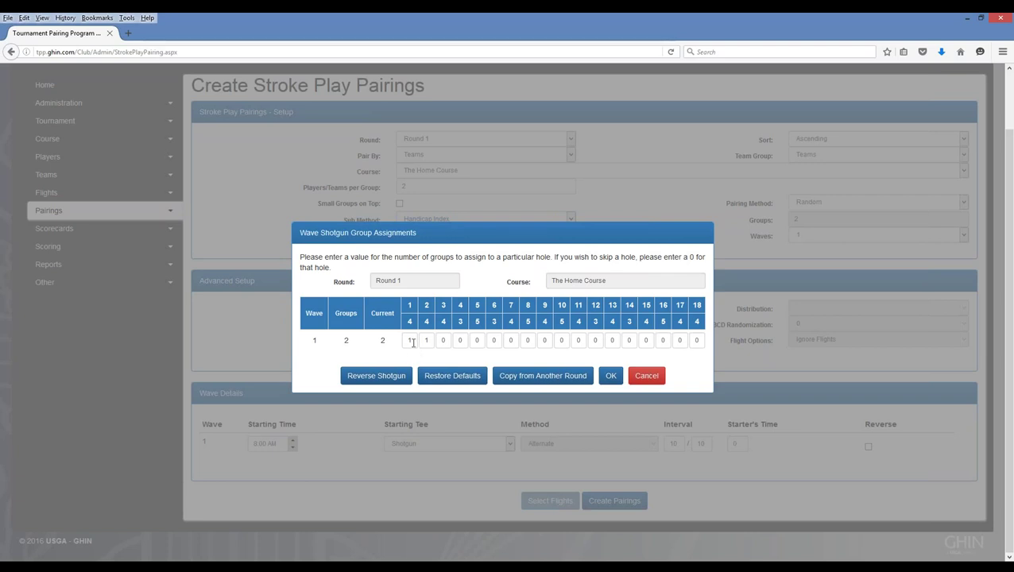
- Assign 0 groups to holes 1 and 2 and 1 group each to holes 10 and 11
{"action": "double_click", "coordinate": [410, 341]}
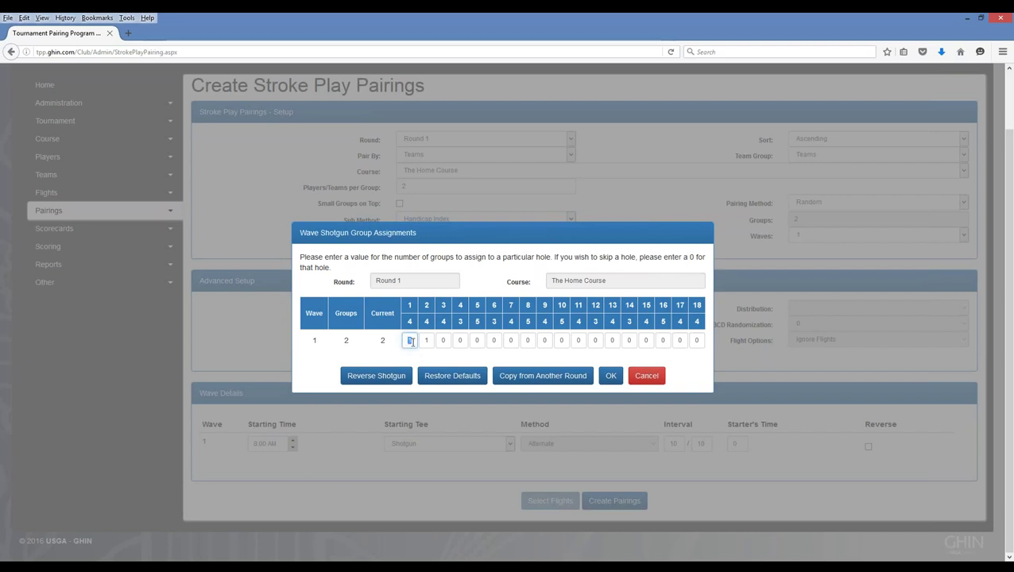
{"action": "type", "text": "0"}
{"action": "key", "text": "Tab"}
{"action": "type", "text": "0"}
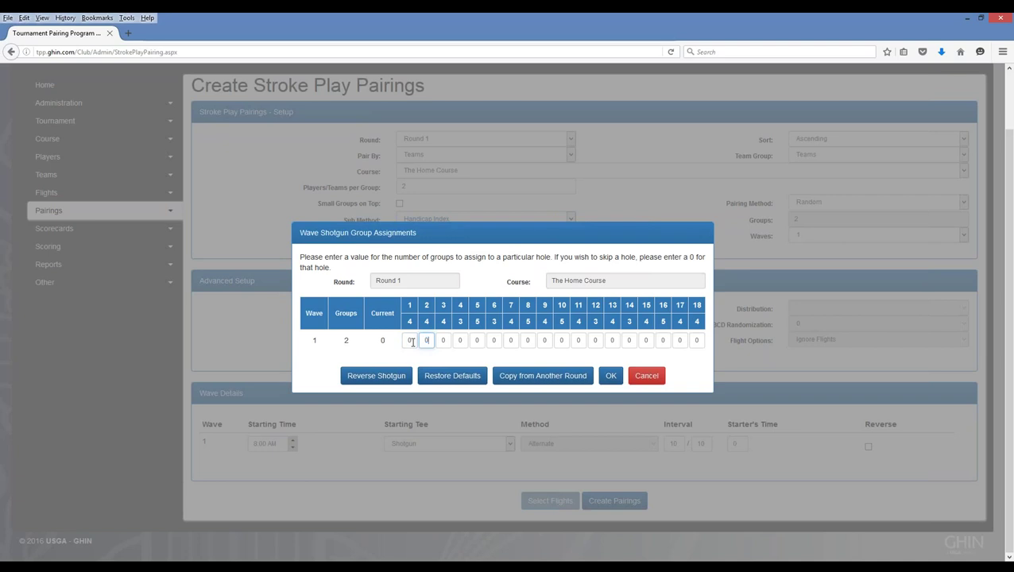
{"action": "left_click", "coordinate": [562, 339]}
{"action": "double_click", "coordinate": [562, 340]}
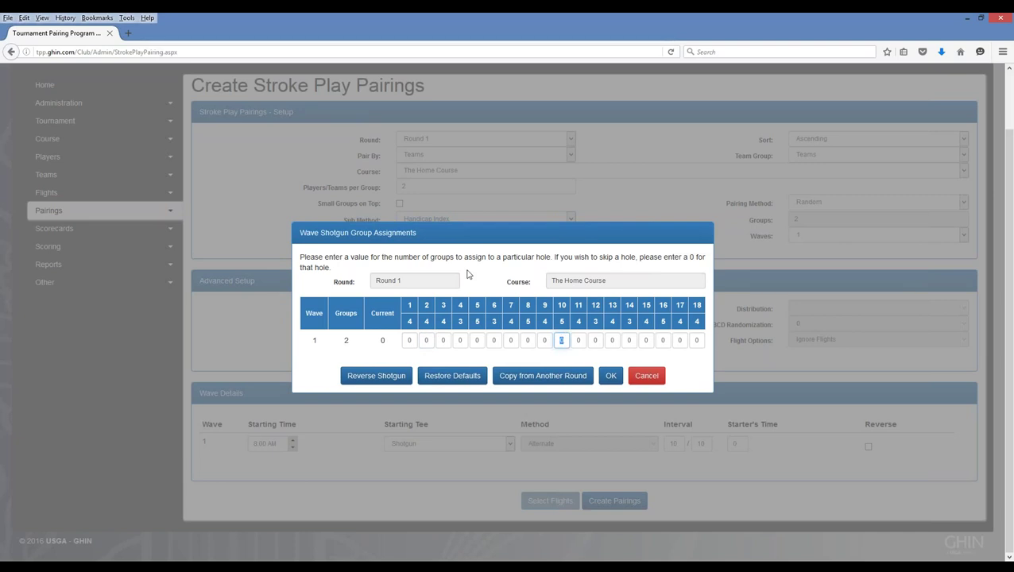
{"action": "type", "text": "1"}
{"action": "key", "text": "Tab"}
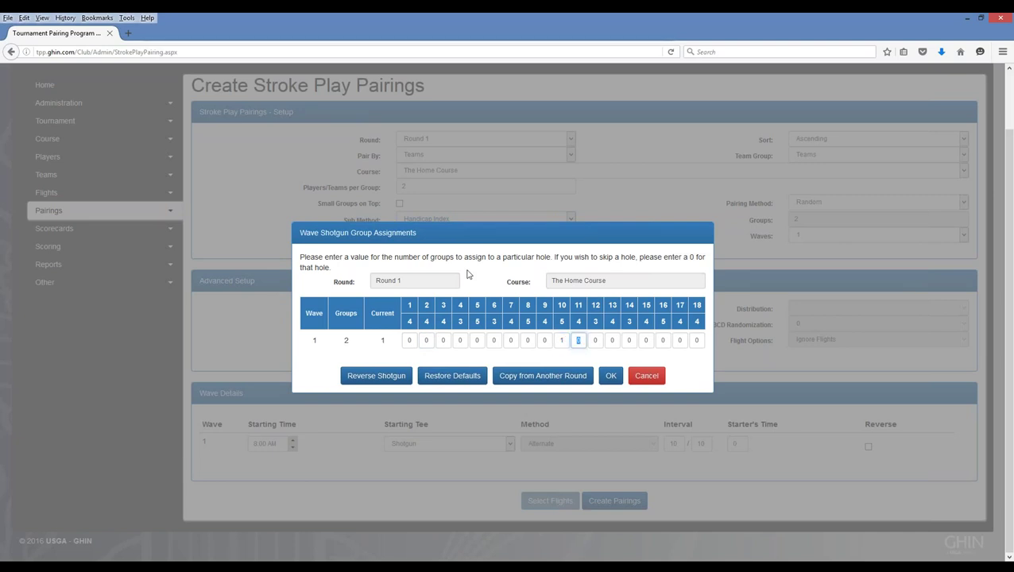
{"action": "type", "text": "1"}
{"action": "left_click", "coordinate": [611, 377]}
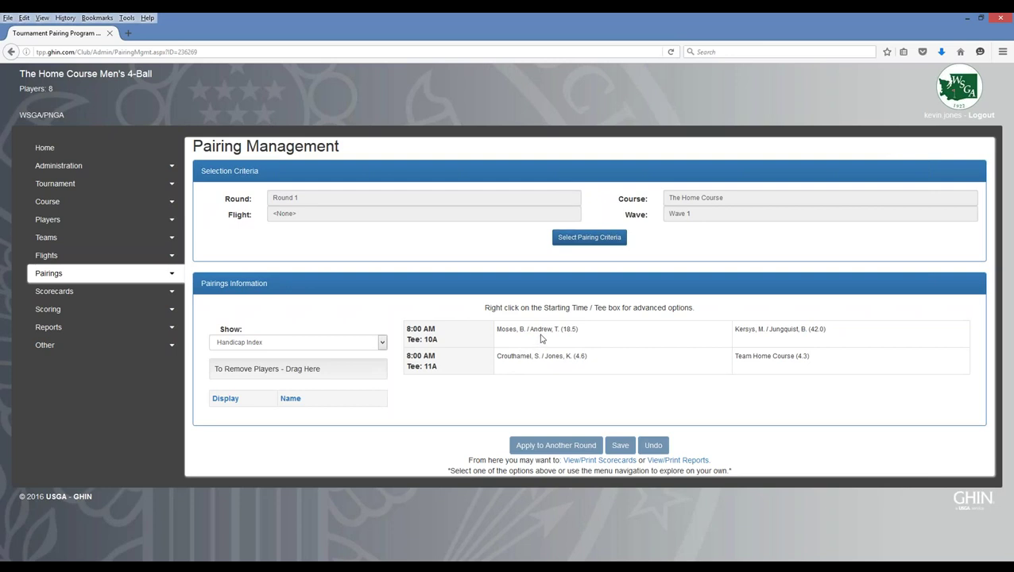
- Put Team Home Course first on tee 10A, move the 18.5 team to 11A, and save
{"action": "left_click_drag", "start_coordinate": [539, 337], "coordinate": [271, 368]}
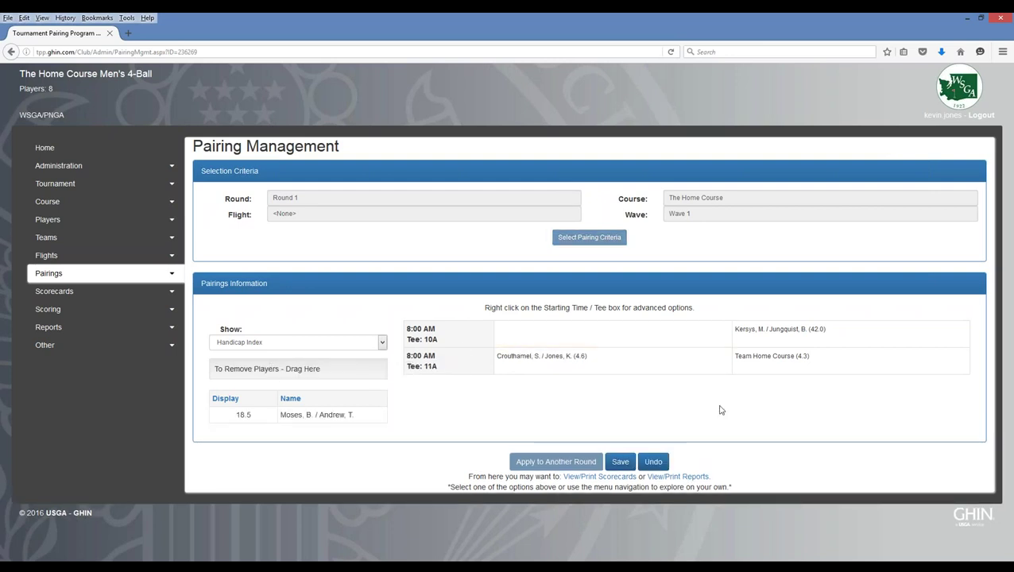
{"action": "left_click_drag", "start_coordinate": [769, 365], "coordinate": [523, 336]}
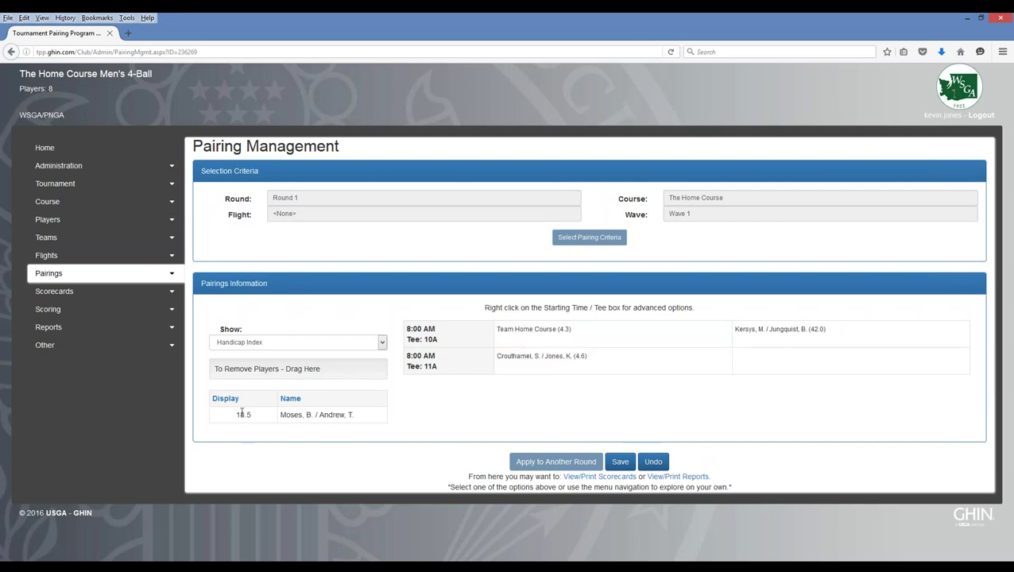
{"action": "left_click_drag", "start_coordinate": [267, 417], "coordinate": [783, 370]}
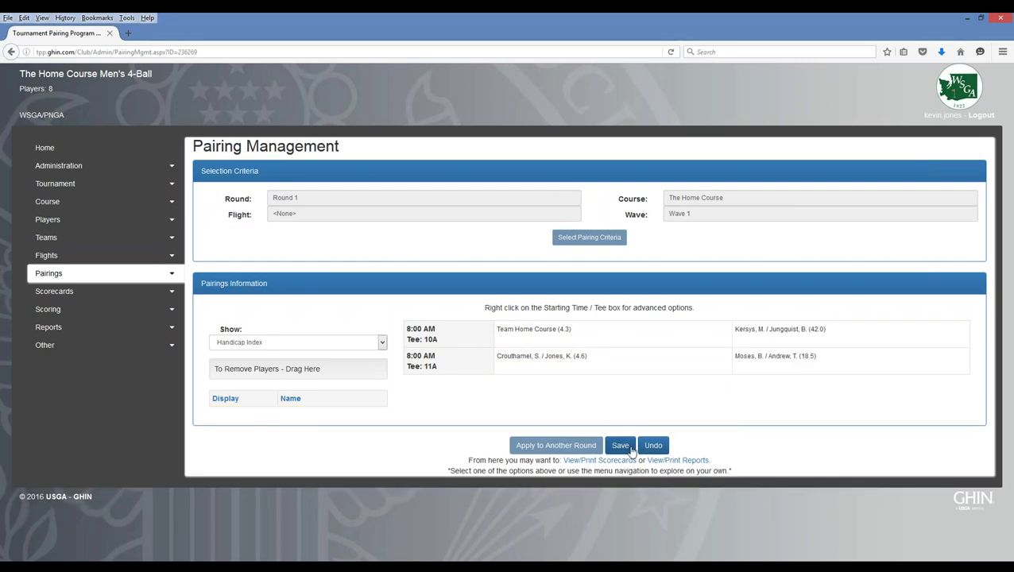
{"action": "left_click", "coordinate": [620, 445]}
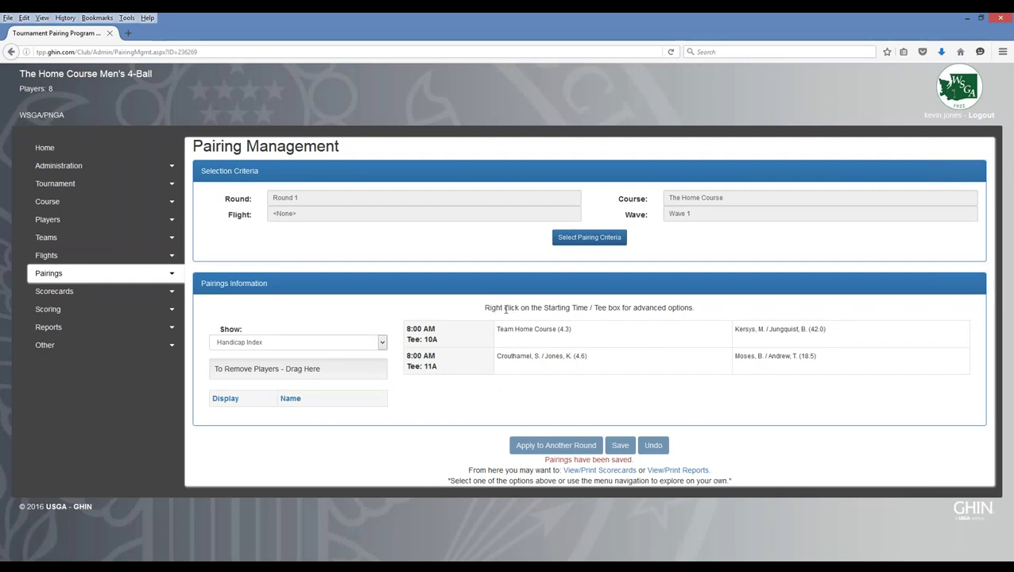
- Check the tee 10A group's advanced options, close them unchanged, and expand the Pairings task list
{"action": "right_click", "coordinate": [456, 333]}
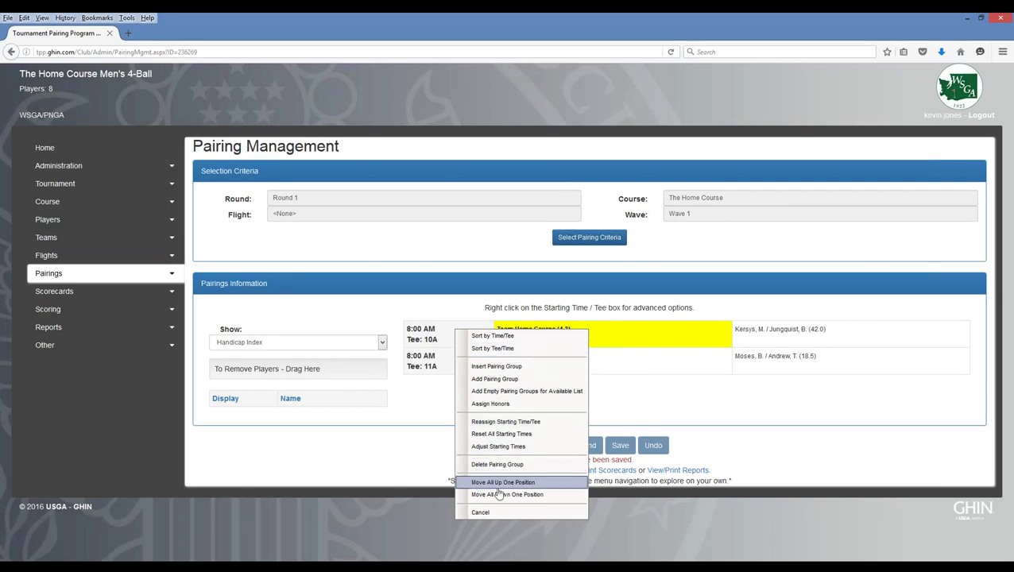
{"action": "left_click", "coordinate": [426, 393]}
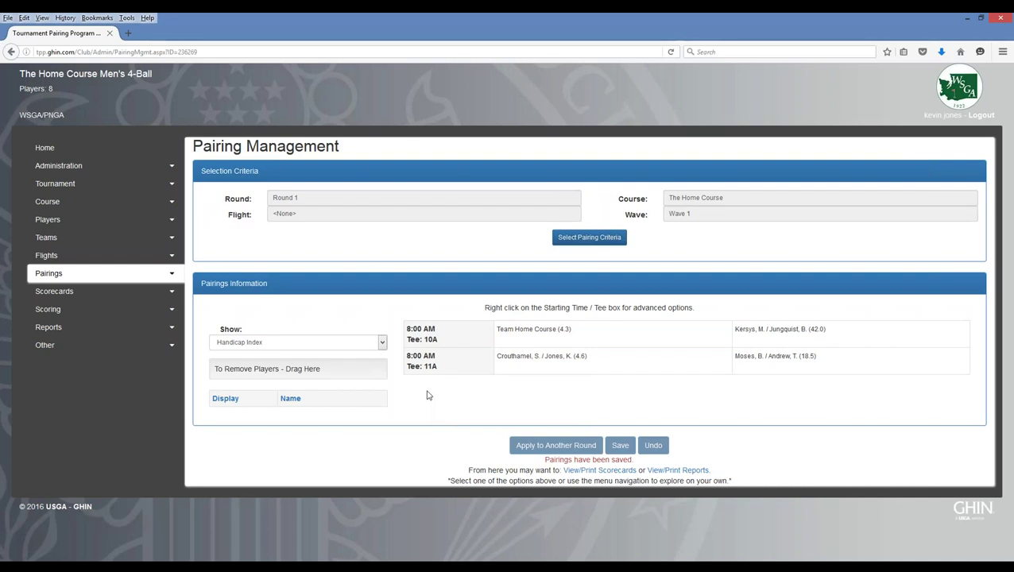
{"action": "left_click", "coordinate": [174, 275]}
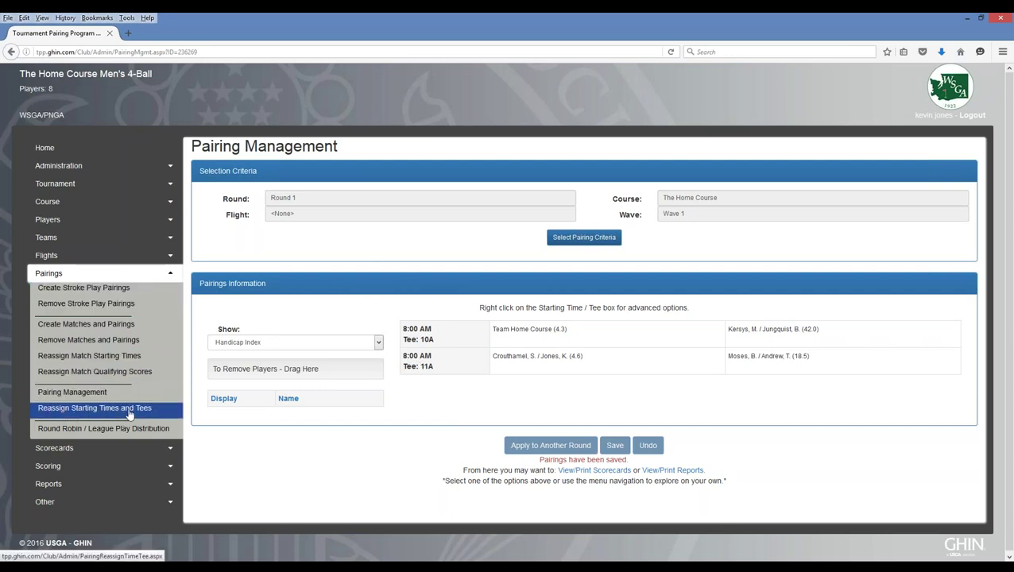
- Reassign the two groups to starting tees 1 and 2 without the A suffix, and save
{"action": "left_click", "coordinate": [93, 418]}
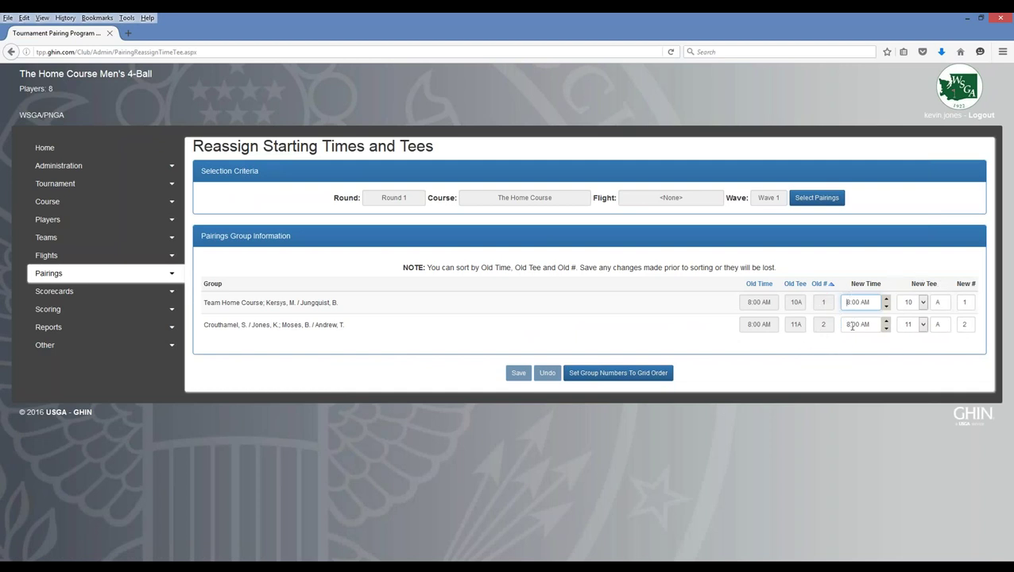
{"action": "left_click", "coordinate": [923, 303]}
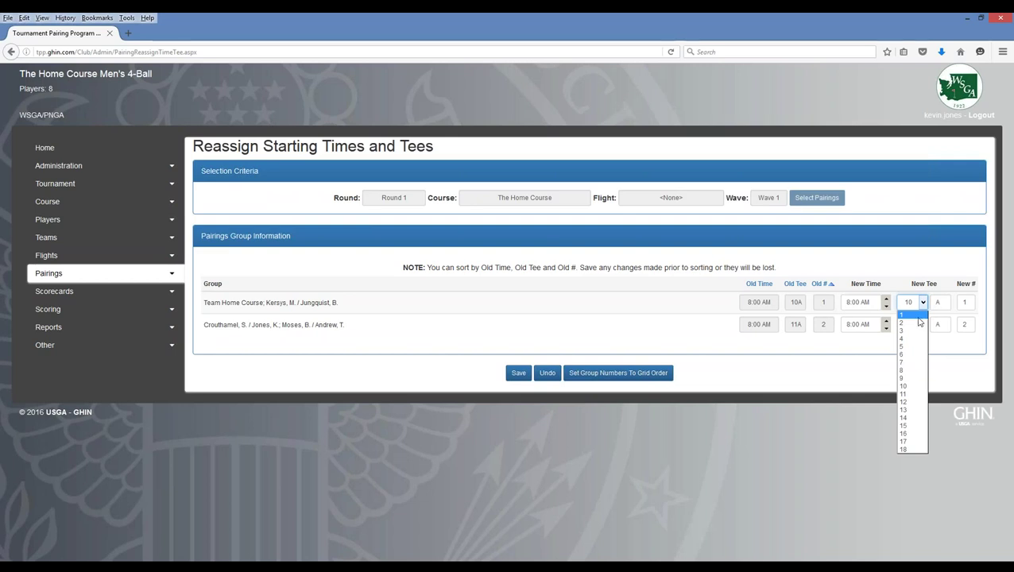
{"action": "left_click", "coordinate": [914, 316]}
{"action": "left_click", "coordinate": [923, 325]}
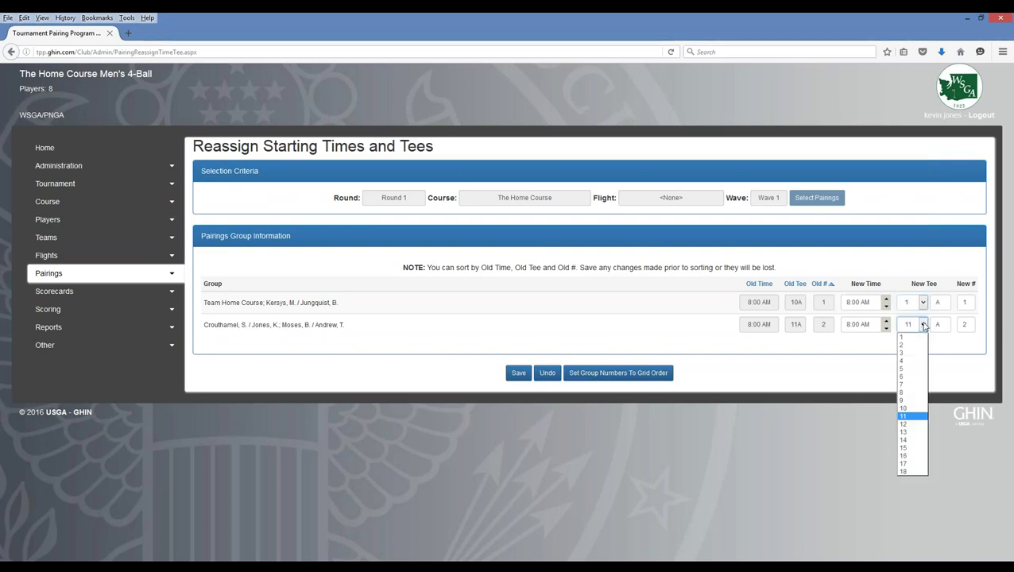
{"action": "left_click", "coordinate": [909, 347]}
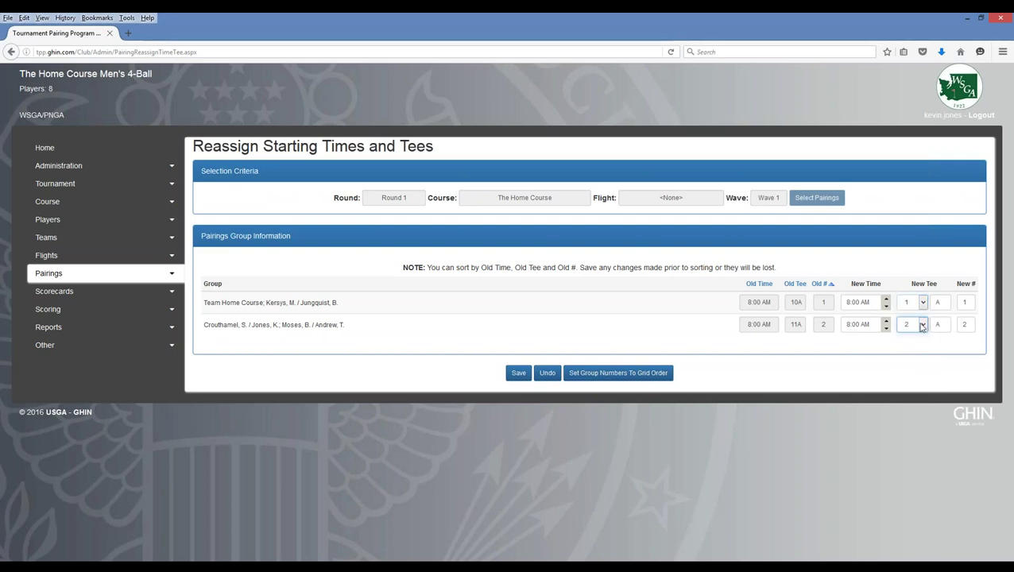
{"action": "left_click", "coordinate": [942, 303]}
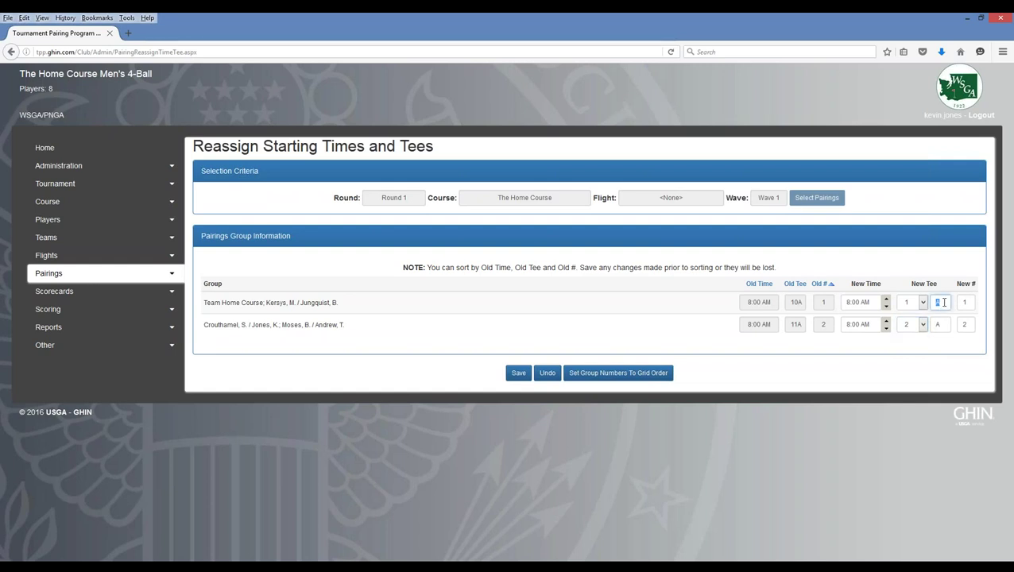
{"action": "left_click", "coordinate": [941, 321]}
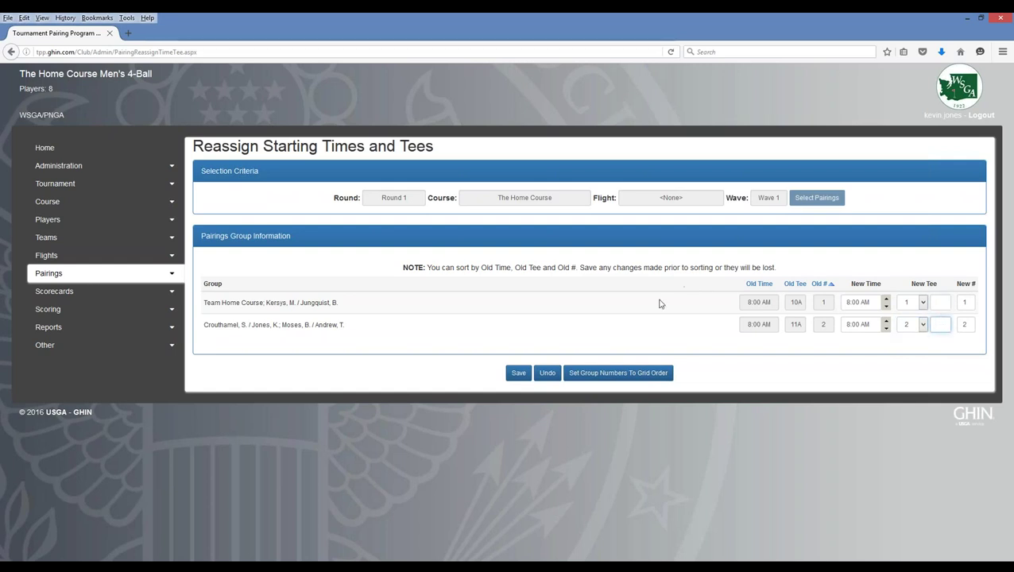
{"action": "left_click", "coordinate": [518, 375]}
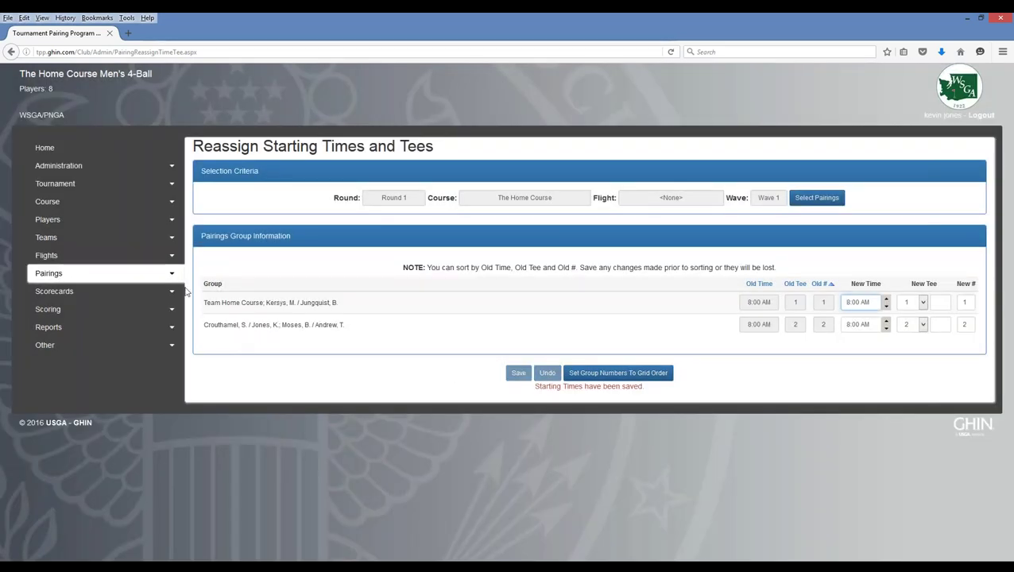
{"action": "left_click", "coordinate": [103, 273]}
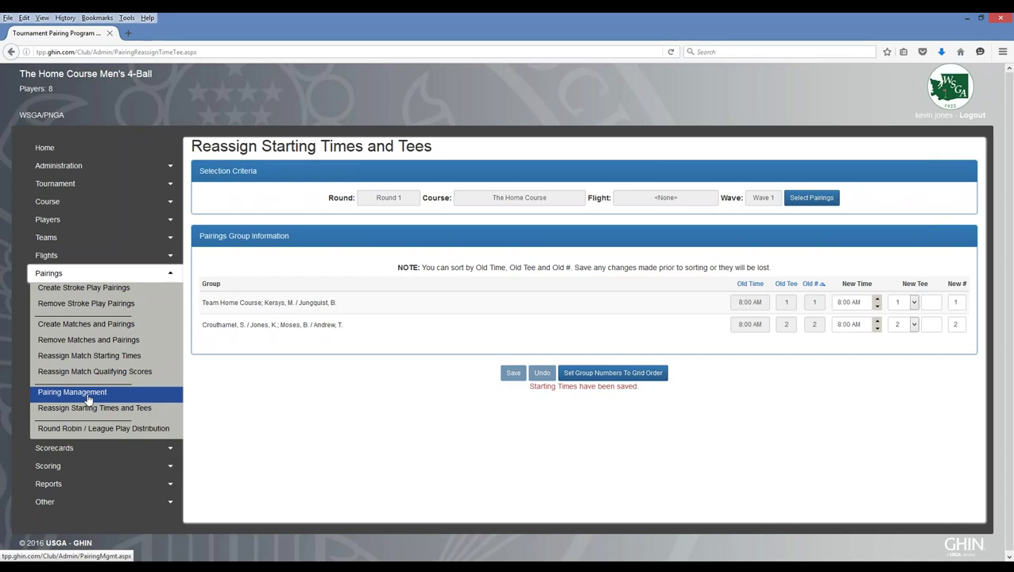
- View Pairing Management showing both 8:00 AM groups on Tee 1 and Tee 2
{"action": "left_click", "coordinate": [88, 399]}
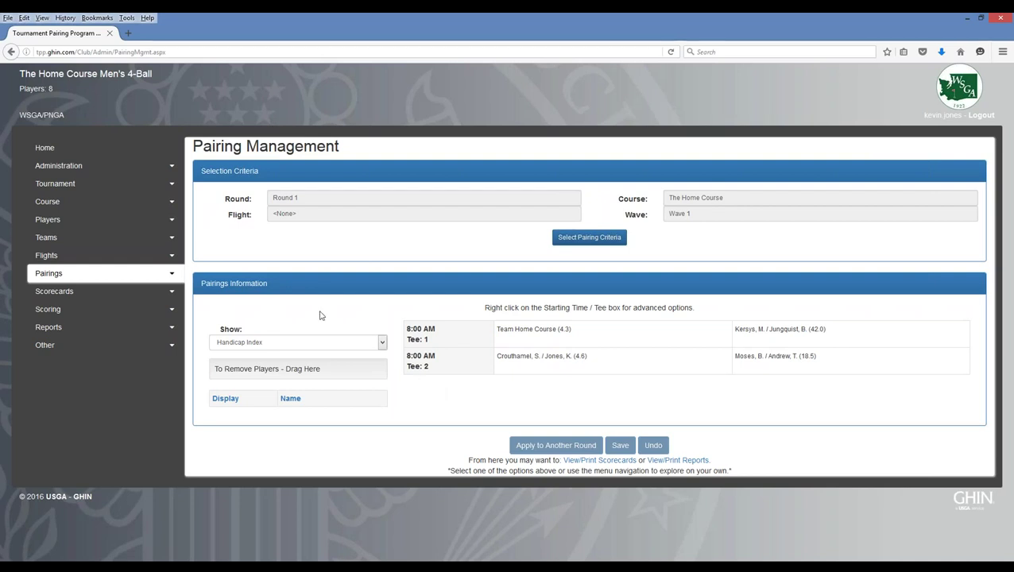
{"action": "left_click", "coordinate": [172, 275]}
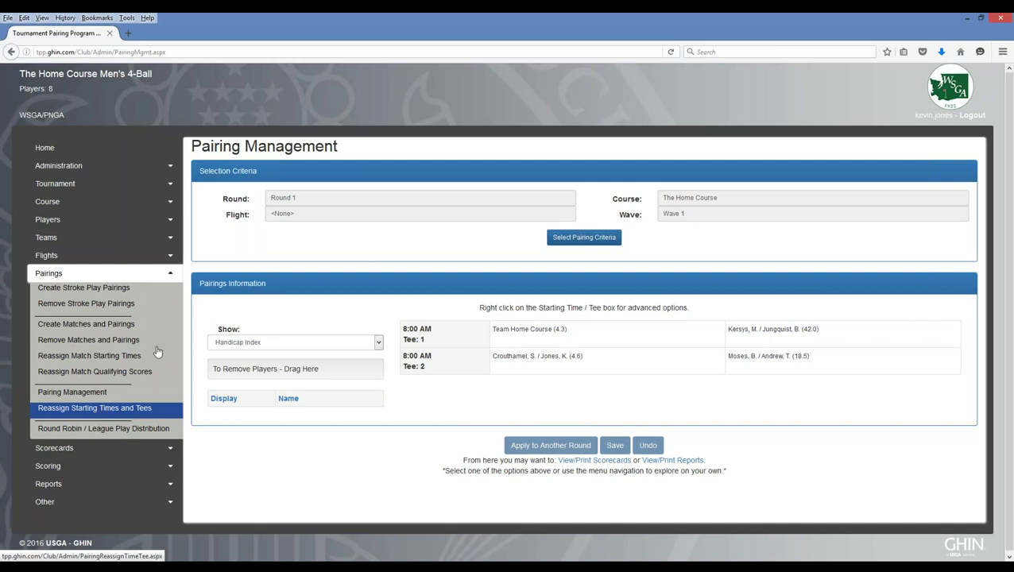
{"action": "left_click", "coordinate": [173, 275]}
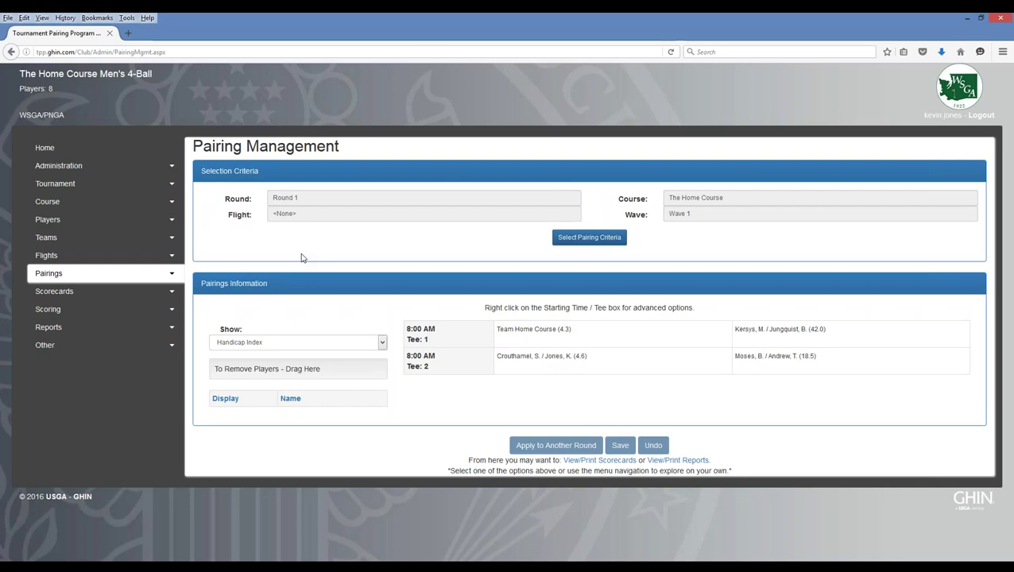
{"action": "left_click", "coordinate": [174, 294]}
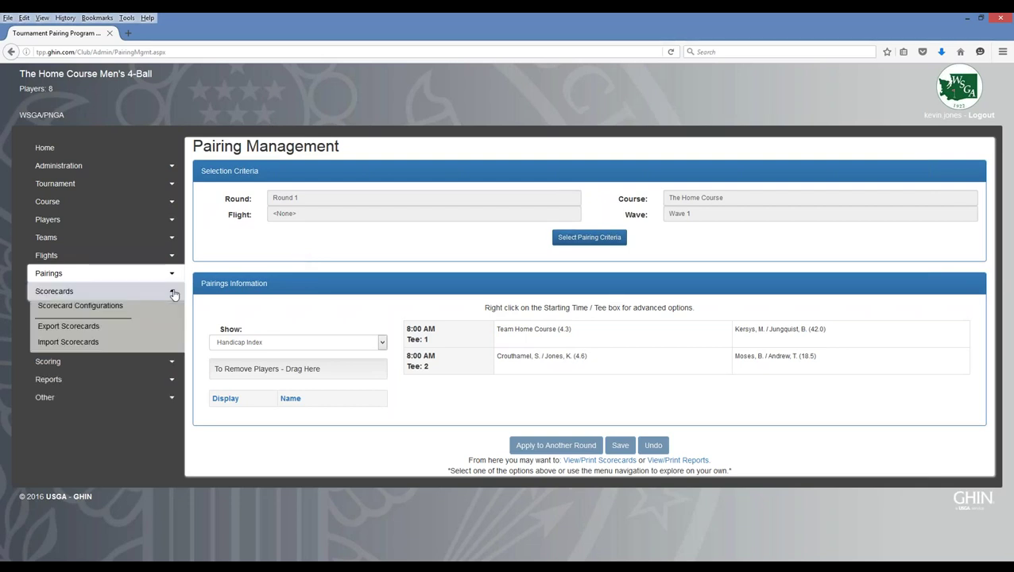
- Configure scorecards with Flight Group <None>, Dot Full Handicap, The Home Course, and Team per card
{"action": "left_click", "coordinate": [79, 310]}
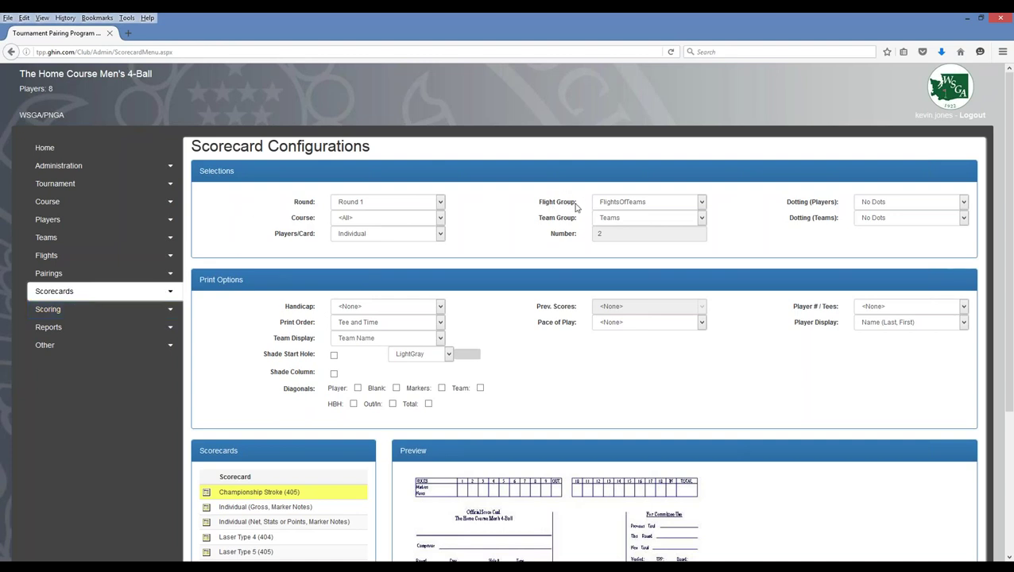
{"action": "left_click", "coordinate": [634, 204]}
{"action": "left_click", "coordinate": [602, 215]}
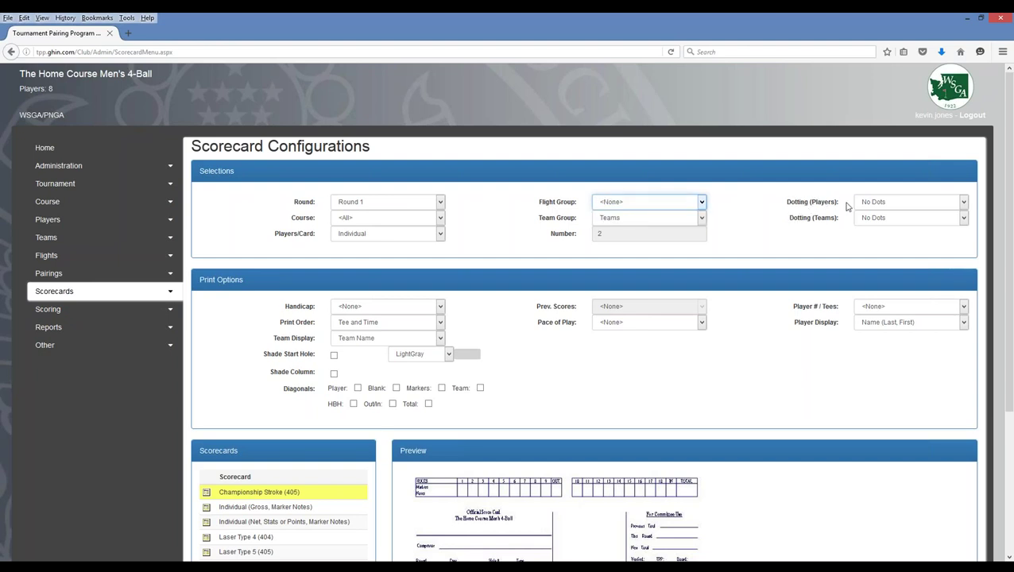
{"action": "left_click", "coordinate": [884, 204]}
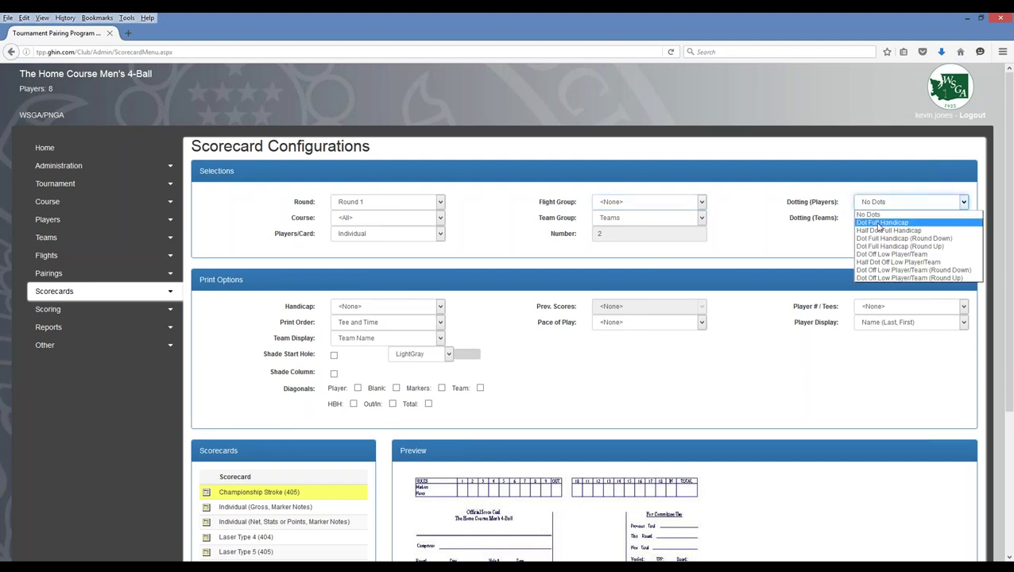
{"action": "left_click", "coordinate": [880, 224]}
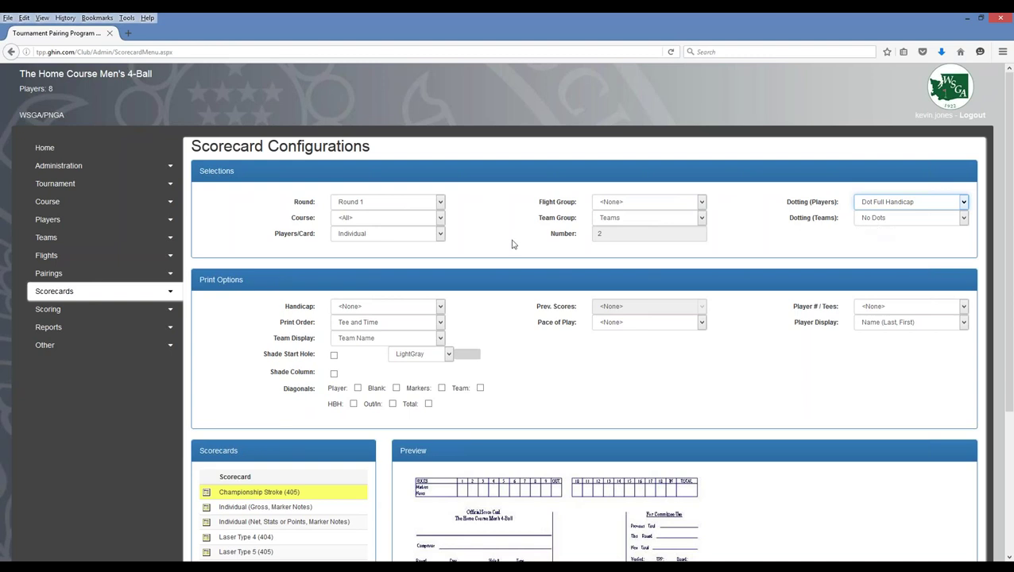
{"action": "left_click", "coordinate": [344, 219]}
{"action": "left_click", "coordinate": [371, 237]}
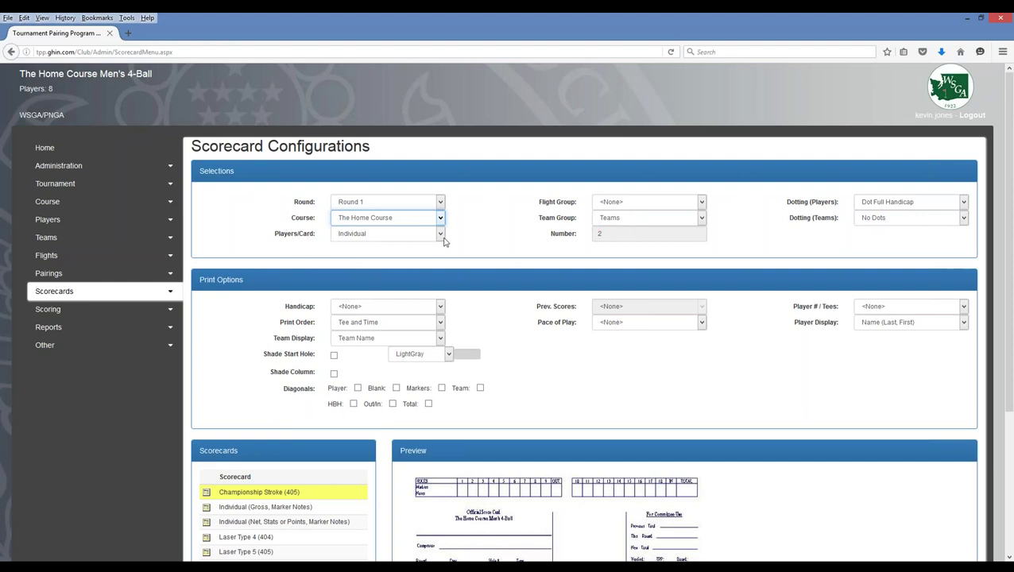
{"action": "left_click", "coordinate": [442, 240]}
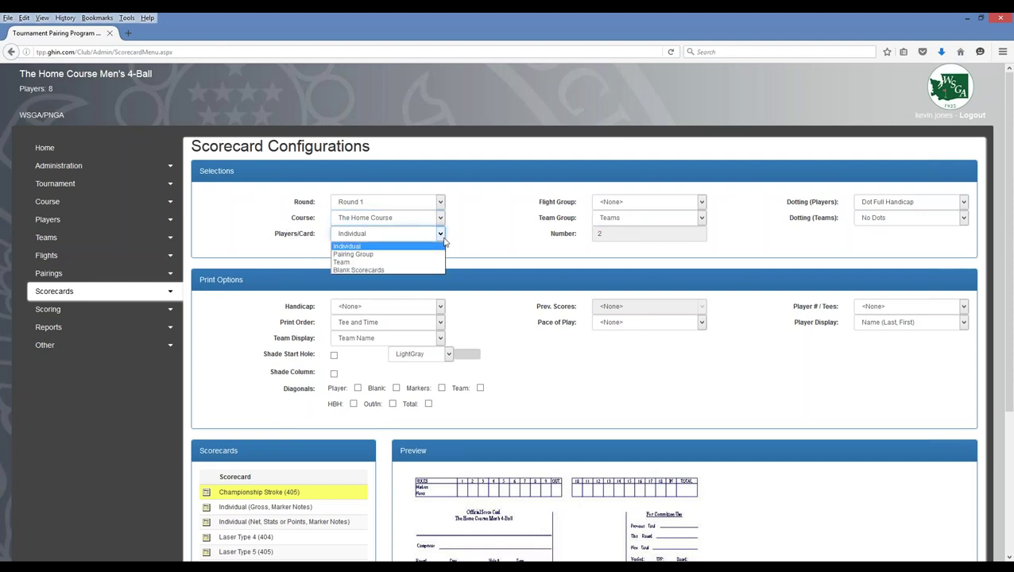
{"action": "left_click", "coordinate": [341, 262]}
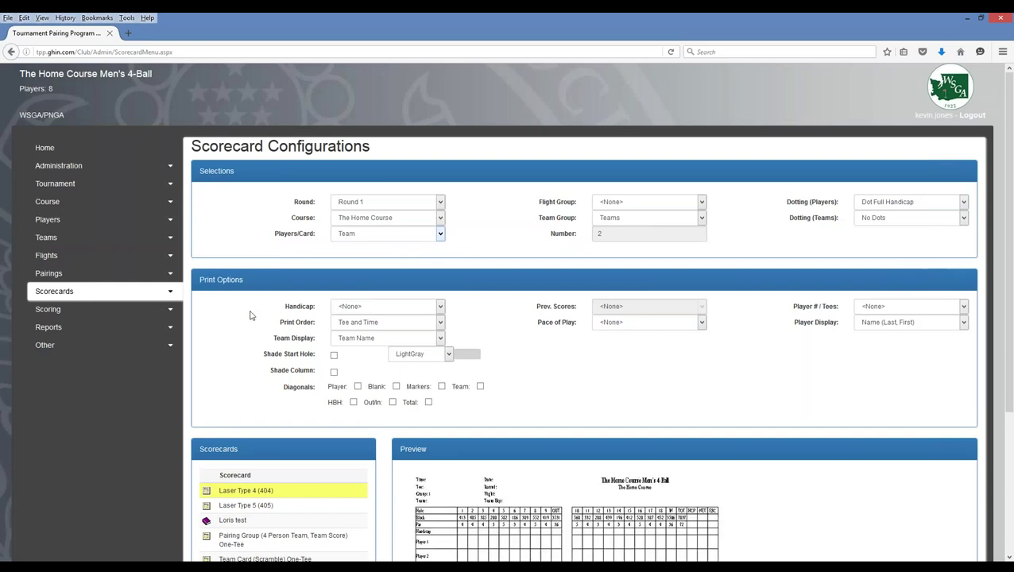
- Set the Print Options handicap display to Team (Hide Full CH)
{"action": "scroll", "coordinate": [247, 318], "scroll_direction": "down", "scroll_amount": 3}
{"action": "scroll", "coordinate": [248, 318], "scroll_direction": "down", "scroll_amount": 3}
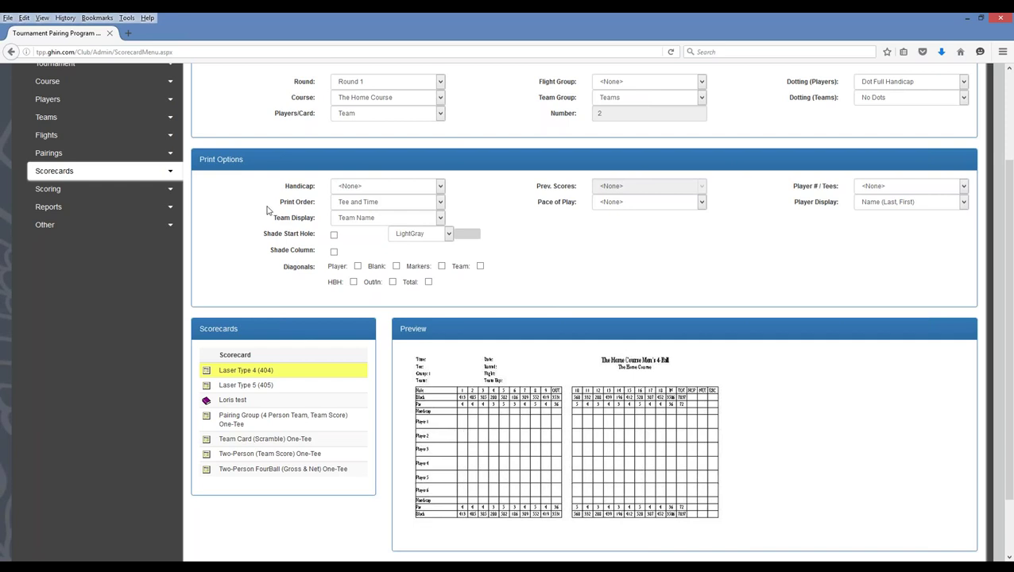
{"action": "left_click", "coordinate": [441, 186]}
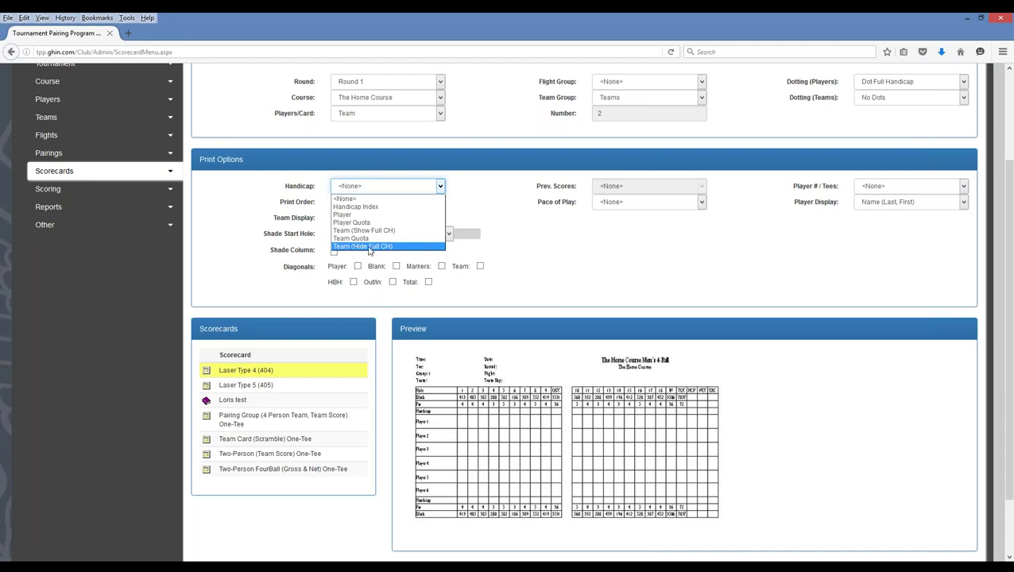
{"action": "left_click", "coordinate": [368, 247]}
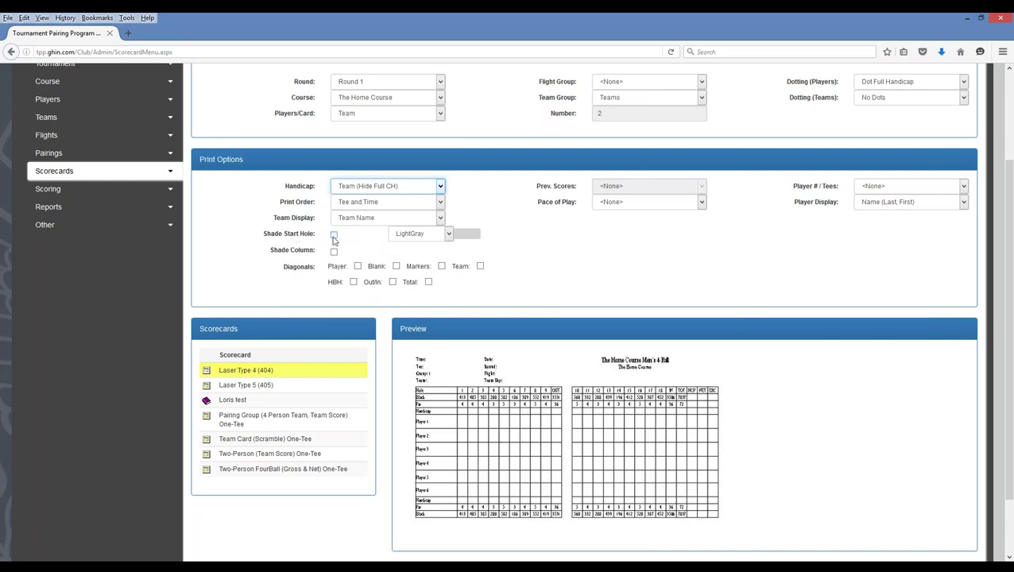
- Turn on Shade Start Hole with LightGray as the shading colour
{"action": "left_click", "coordinate": [334, 236]}
{"action": "left_click", "coordinate": [449, 234]}
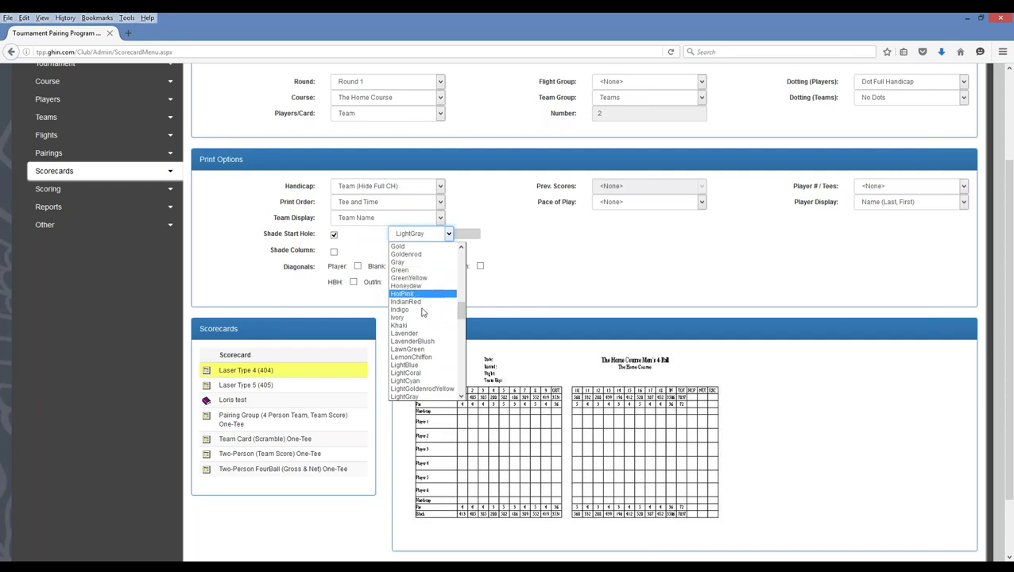
{"action": "left_click", "coordinate": [410, 396]}
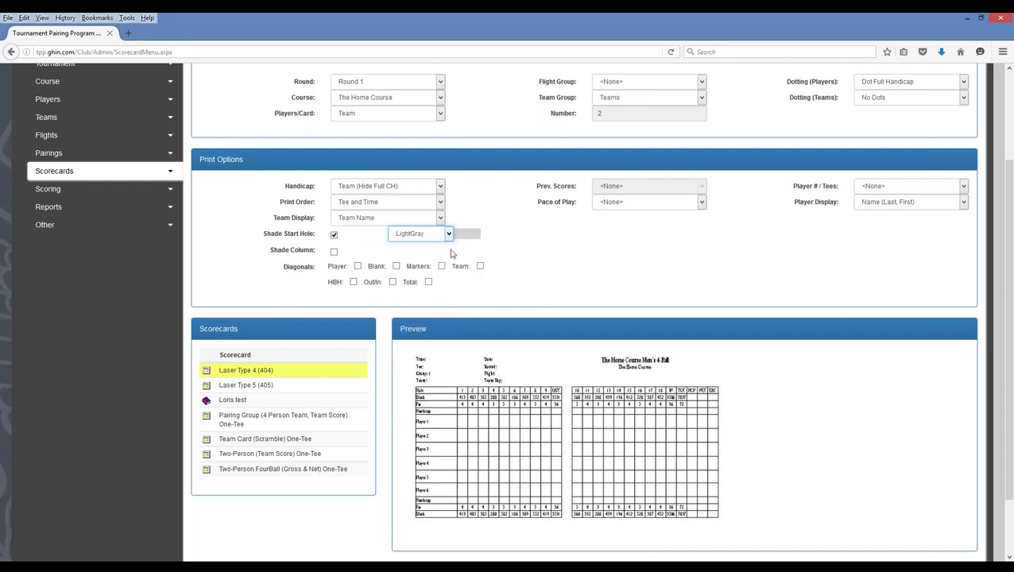
{"action": "left_click", "coordinate": [288, 299]}
{"action": "scroll", "coordinate": [341, 314], "scroll_direction": "down", "scroll_amount": 2}
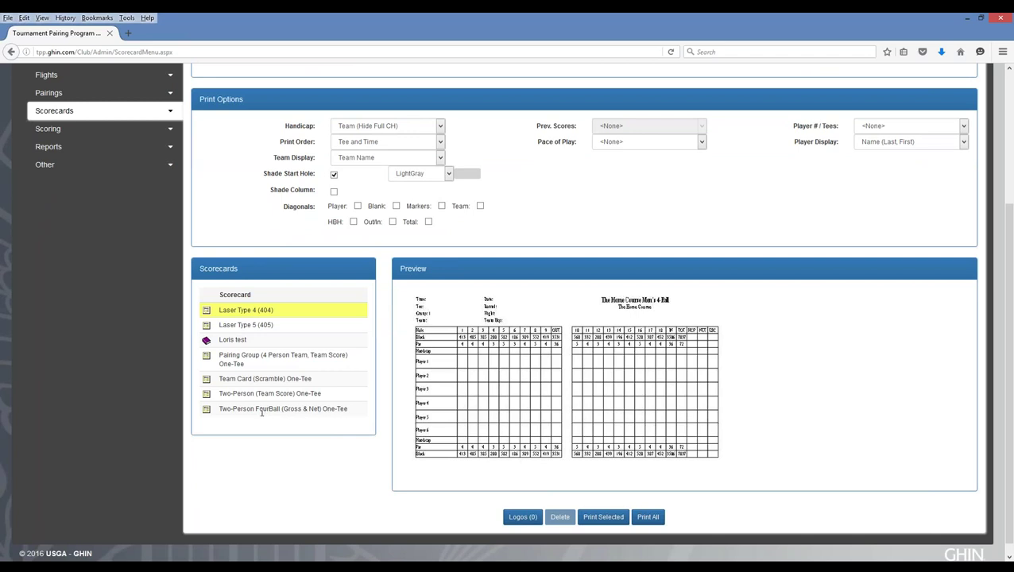
- Choose the Two-Person FourBall (Gross & Net) One-Tee scorecard and print it for all groups
{"action": "left_click", "coordinate": [264, 409]}
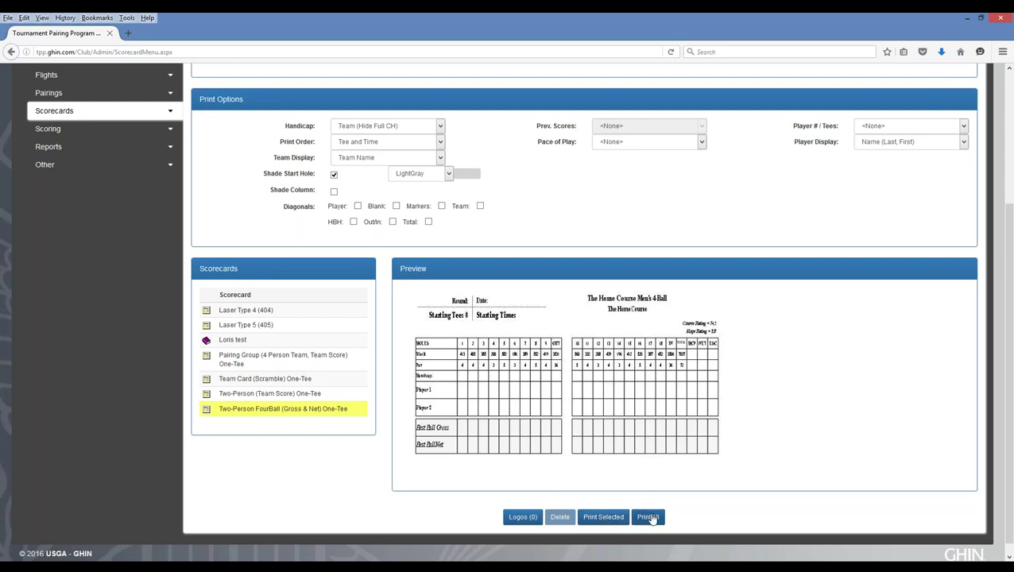
{"action": "left_click", "coordinate": [650, 518]}
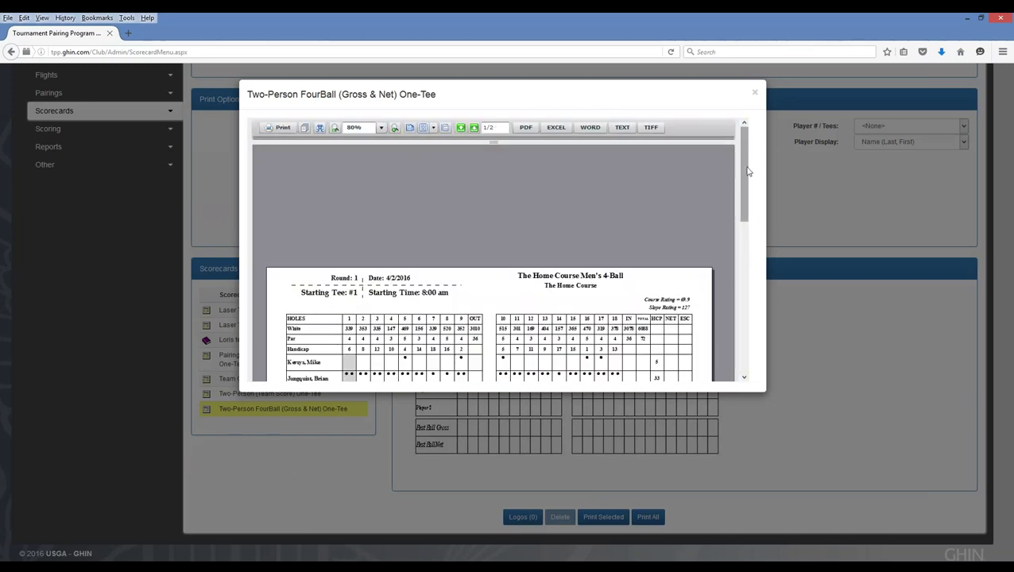
- Scroll through the FourBall scorecard report and move to page 2 showing the Starting Tee #2 cards
{"action": "mouse_move", "coordinate": [745, 173]}
{"action": "left_mouse_down"}
{"action": "mouse_move", "coordinate": [746, 211]}
{"action": "mouse_move", "coordinate": [756, 164]}
{"action": "left_mouse_up"}
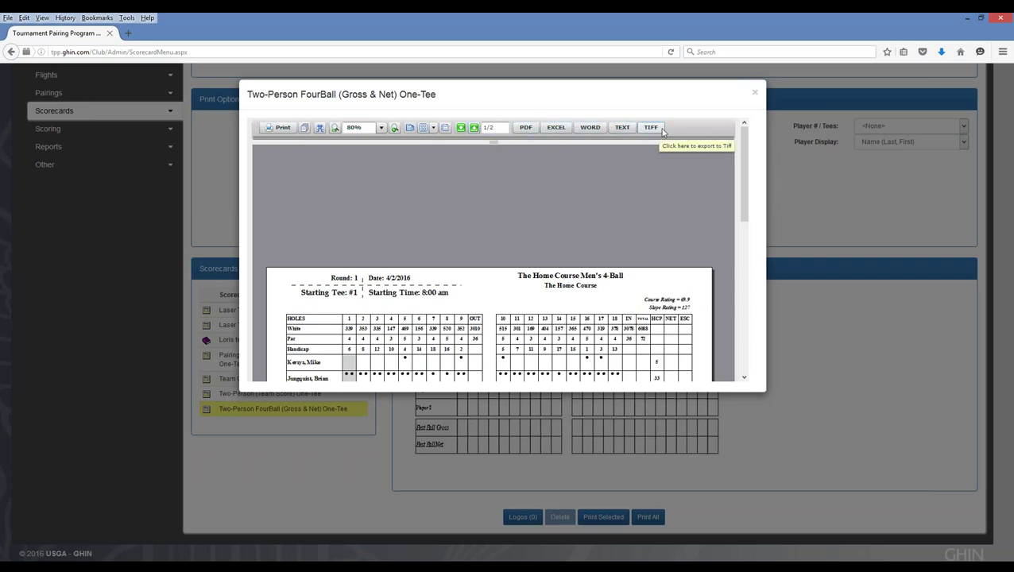
{"action": "left_click", "coordinate": [526, 128]}
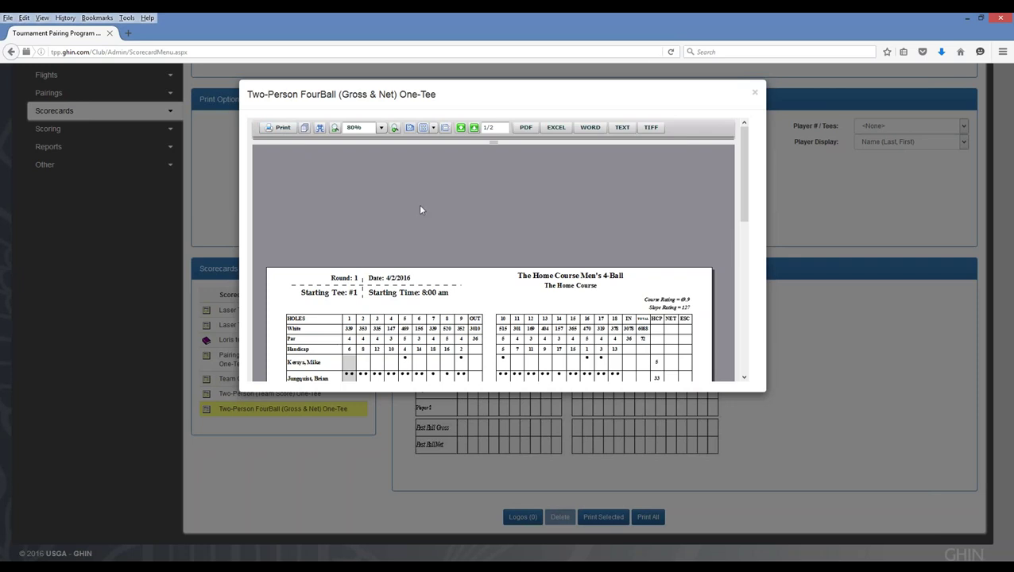
{"action": "left_click_drag", "start_coordinate": [744, 180], "coordinate": [760, 225]}
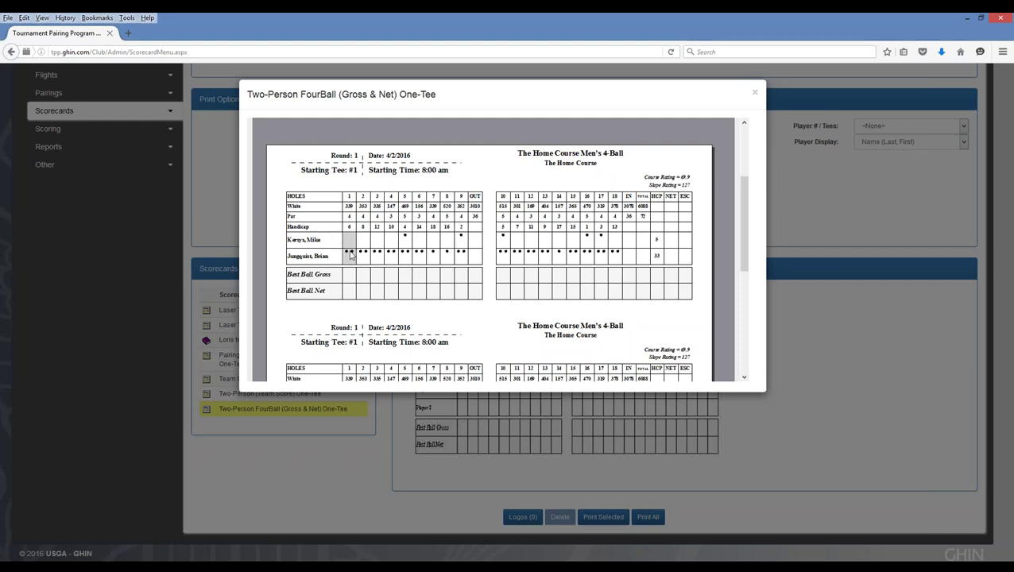
{"action": "left_click_drag", "start_coordinate": [744, 220], "coordinate": [752, 280]}
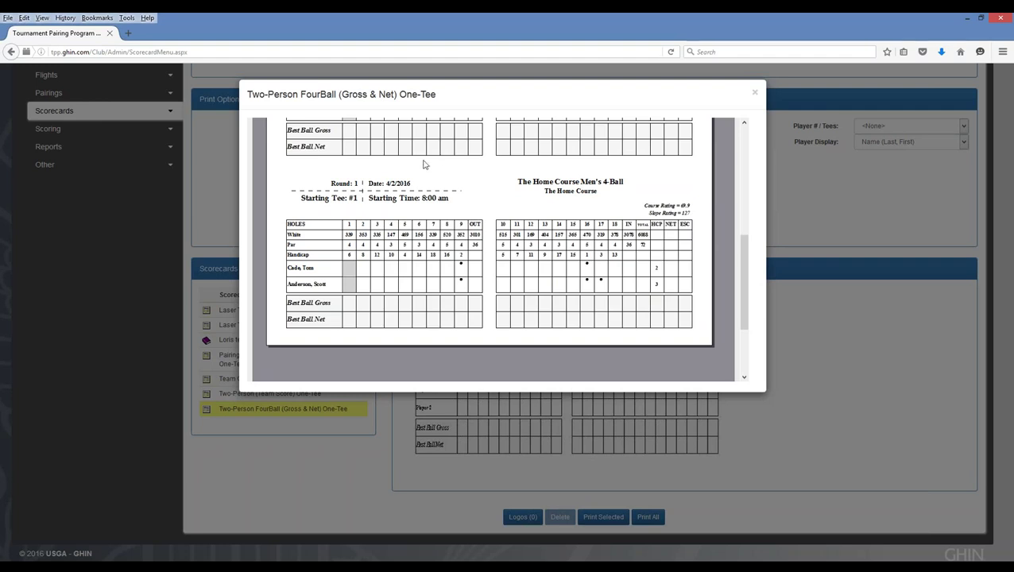
{"action": "left_click_drag", "start_coordinate": [747, 221], "coordinate": [747, 135]}
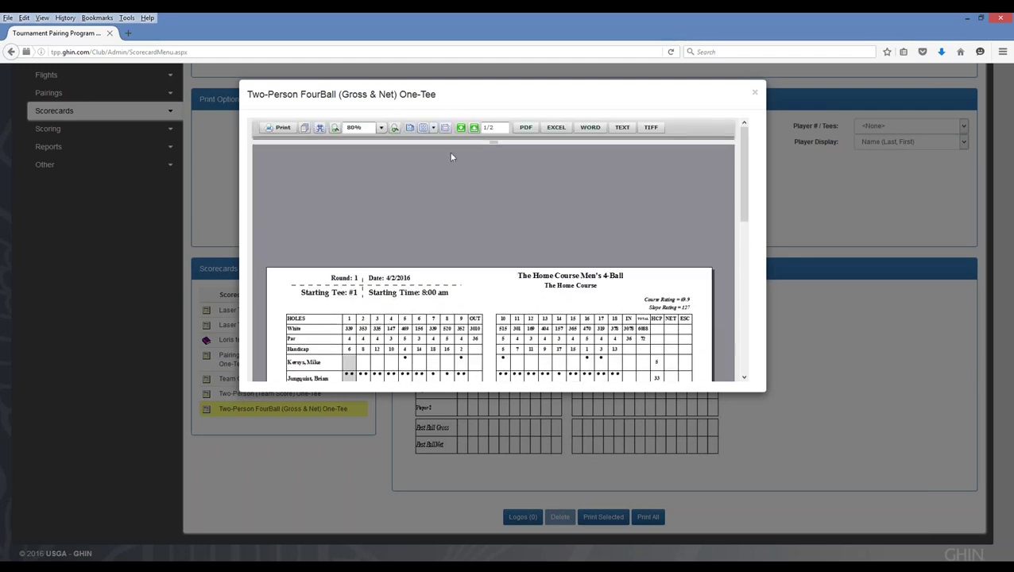
{"action": "left_click", "coordinate": [475, 127]}
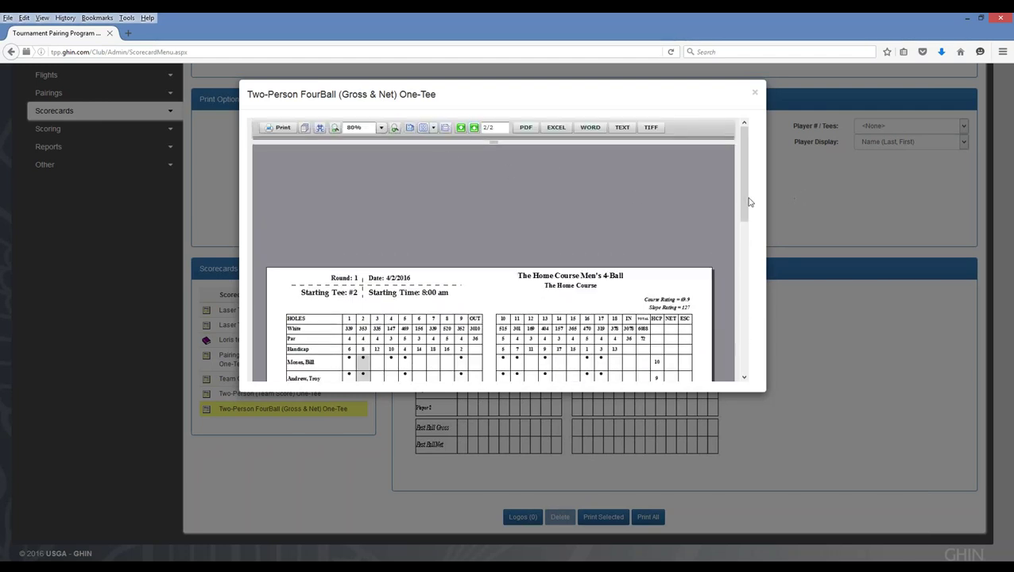
{"action": "scroll", "coordinate": [750, 203], "scroll_direction": "down", "scroll_amount": 3}
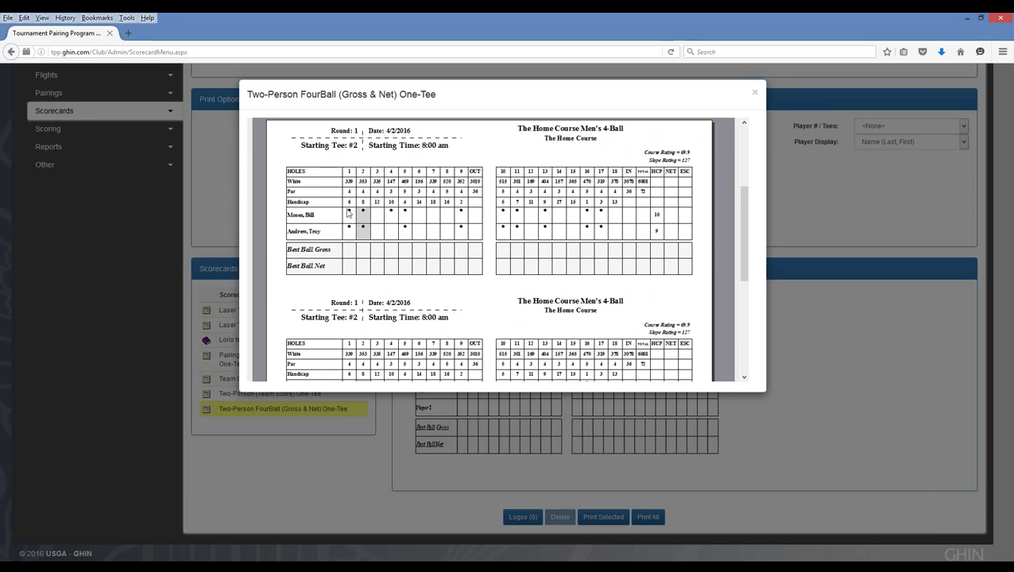
{"action": "left_click_drag", "start_coordinate": [741, 225], "coordinate": [751, 283]}
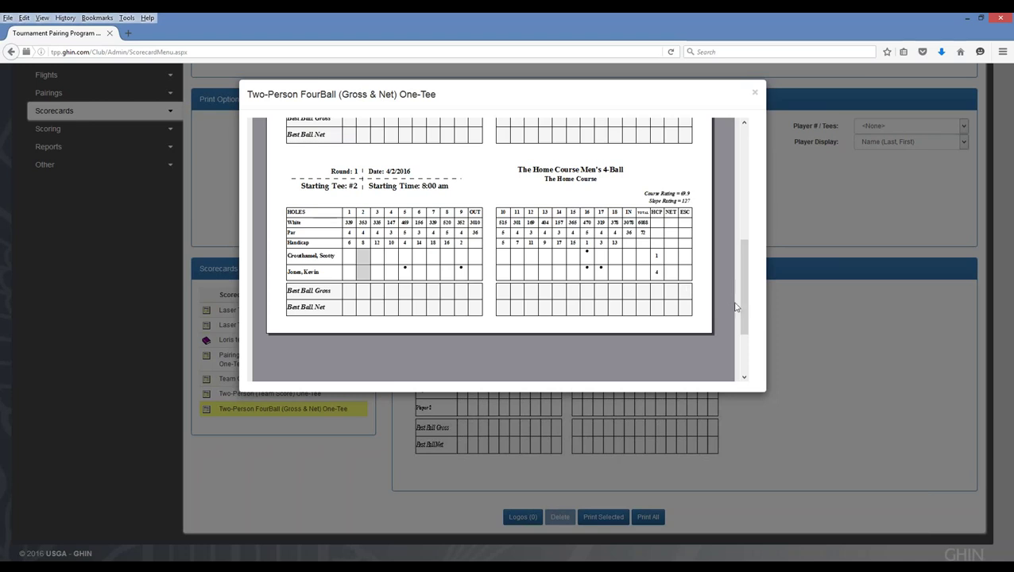
{"action": "left_click_drag", "start_coordinate": [744, 306], "coordinate": [405, 200]}
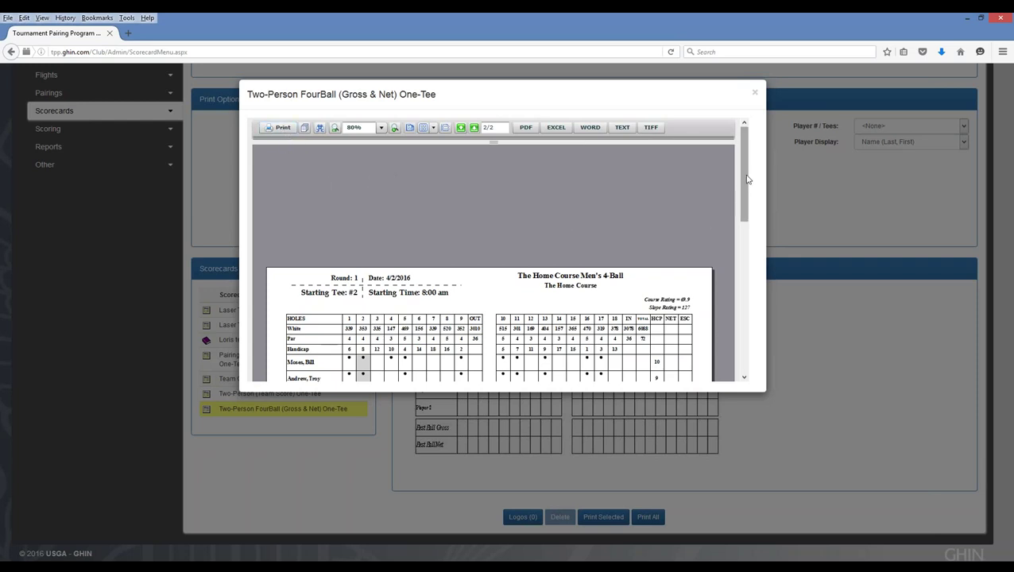
{"action": "left_click_drag", "start_coordinate": [744, 185], "coordinate": [746, 236]}
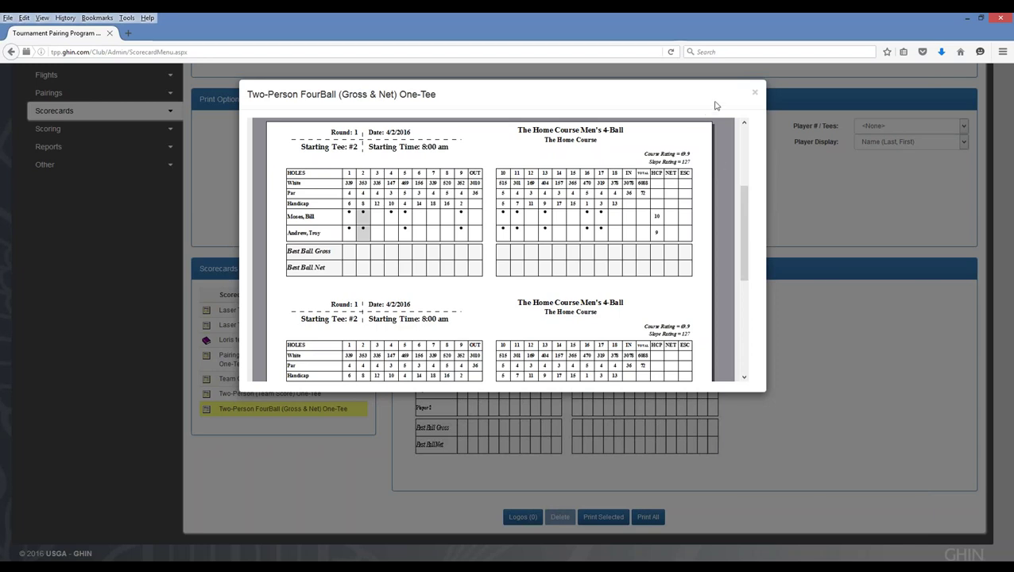
- Close the scorecard report and expand the Scorecards section in the left menu
{"action": "left_click", "coordinate": [755, 96]}
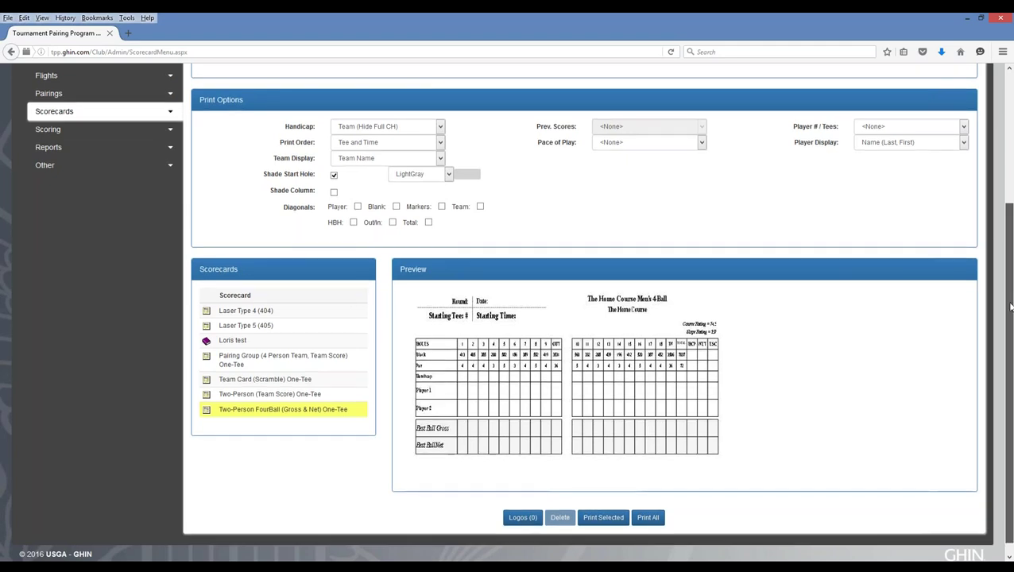
{"action": "scroll", "coordinate": [1009, 342], "scroll_direction": "up", "scroll_amount": 3}
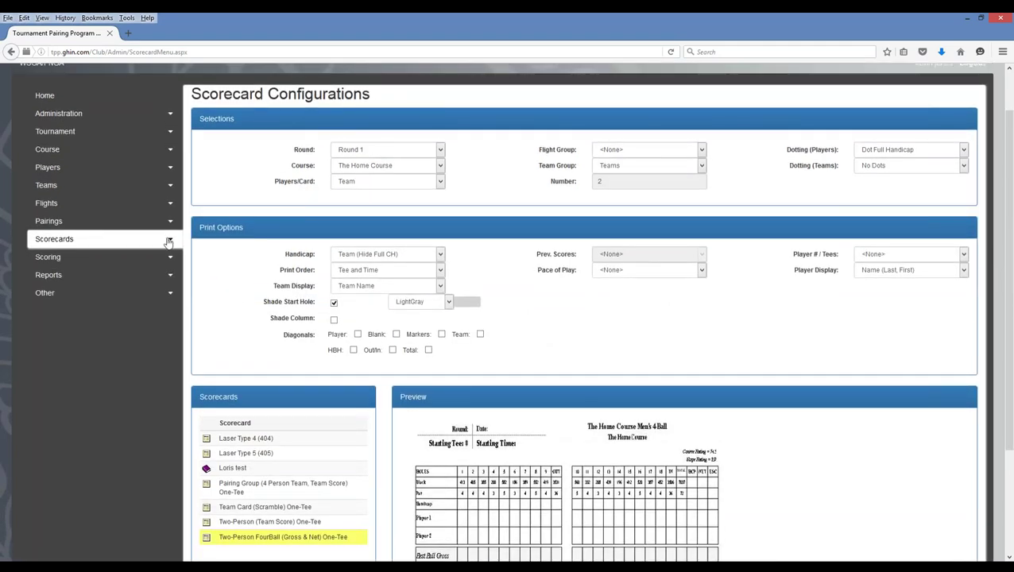
{"action": "left_click", "coordinate": [170, 238]}
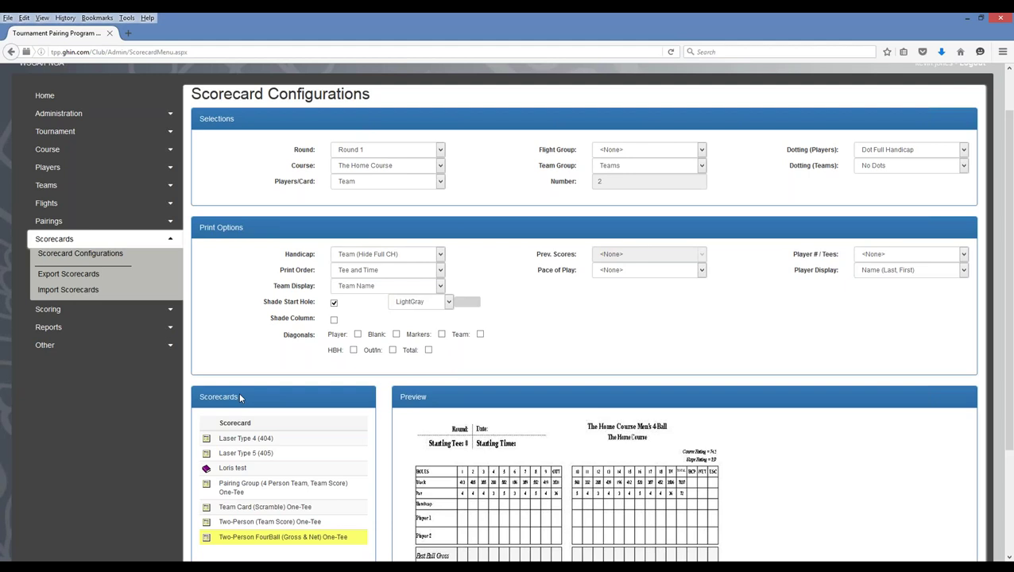
- Open Import Scorecards and back out of file selection without choosing an import file
{"action": "left_click", "coordinate": [61, 292]}
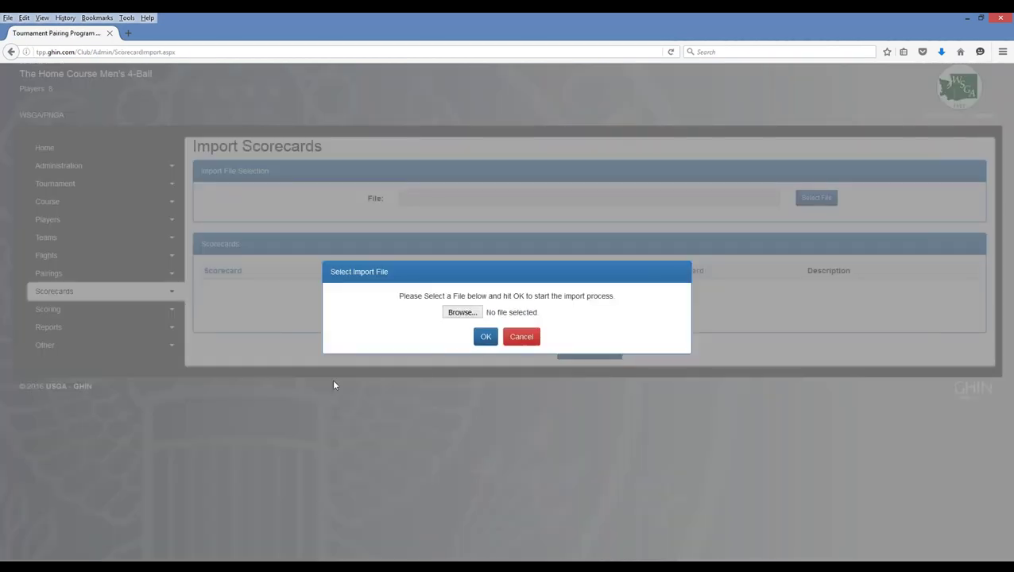
{"action": "left_click", "coordinate": [461, 313]}
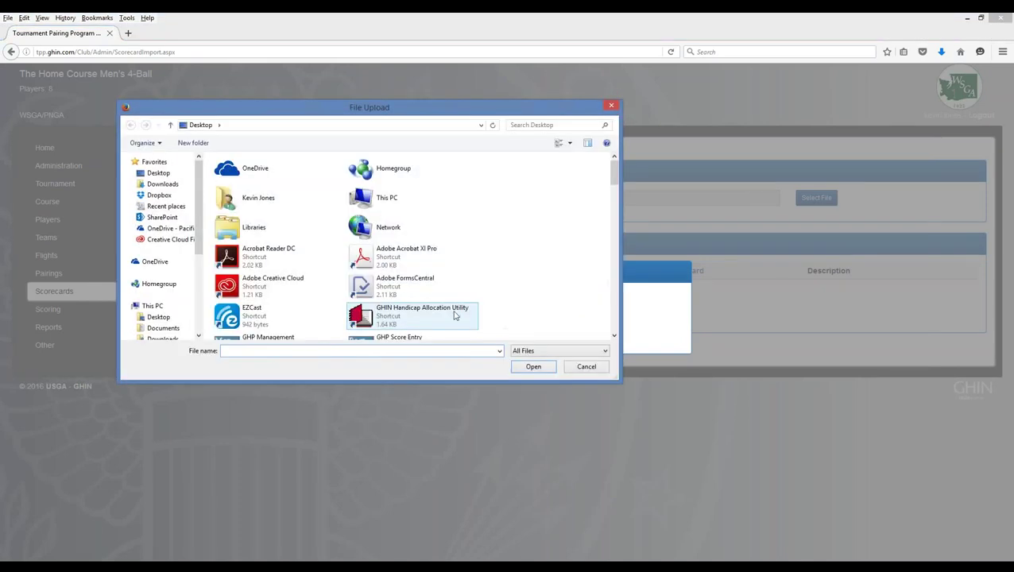
{"action": "left_click", "coordinate": [586, 367]}
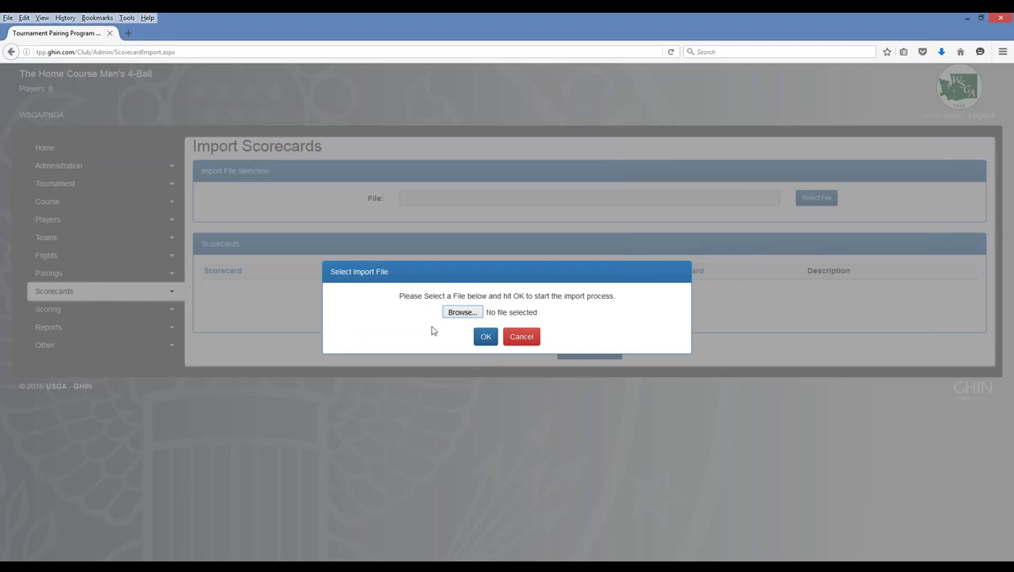
{"action": "left_click", "coordinate": [519, 341]}
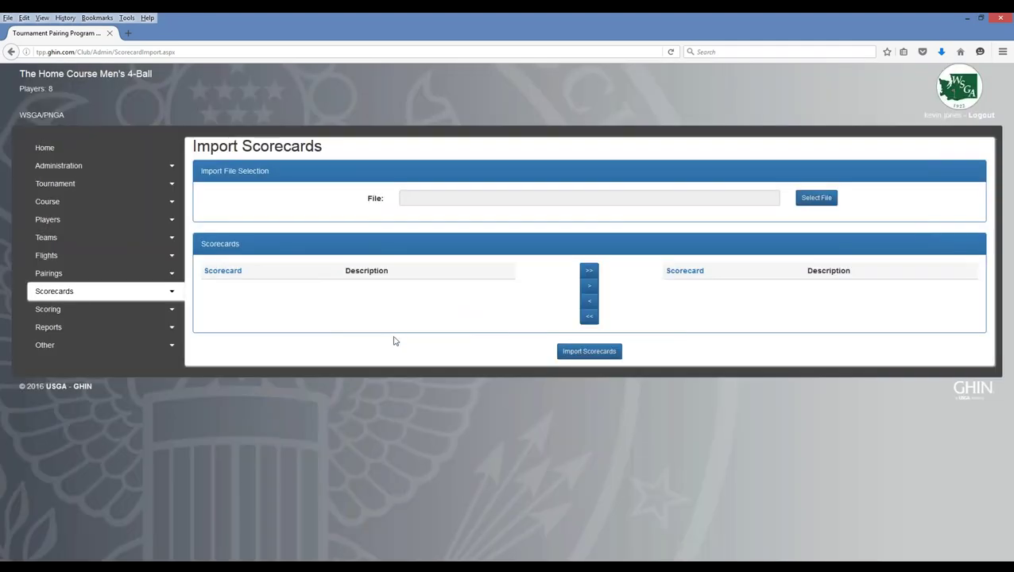
{"action": "left_click", "coordinate": [173, 296]}
- Return to Scorecard Configurations and scroll down to the Championship Stroke (405) scorecard preview
{"action": "left_click", "coordinate": [102, 308]}
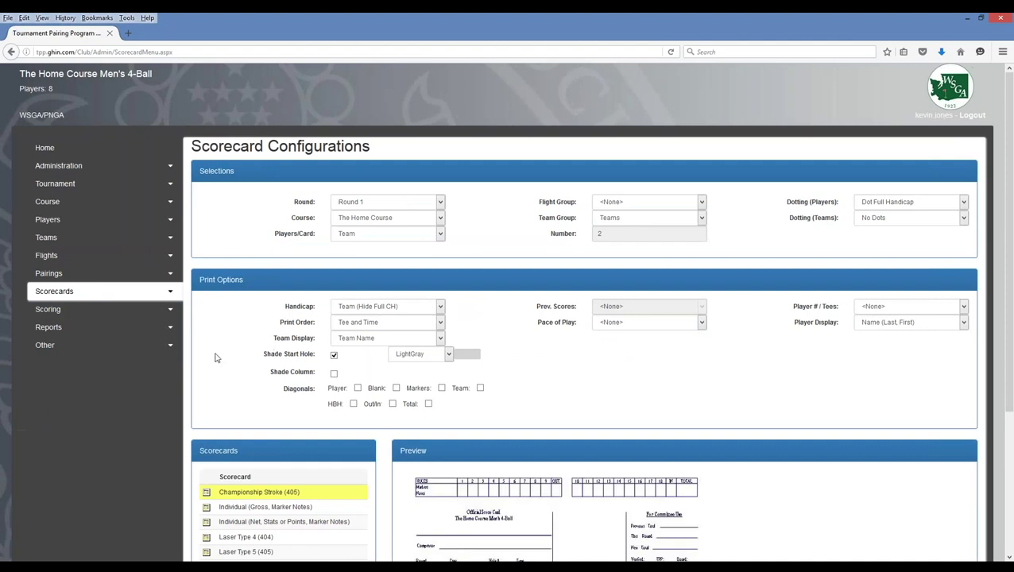
{"action": "scroll", "coordinate": [225, 366], "scroll_direction": "down", "scroll_amount": 1}
{"action": "scroll", "coordinate": [225, 366], "scroll_direction": "down", "scroll_amount": 1}
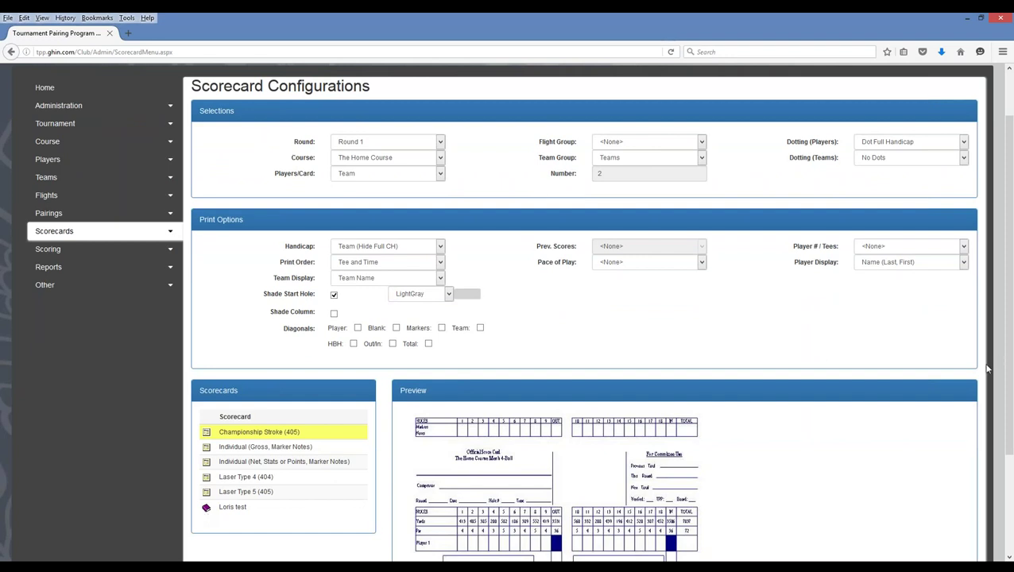
{"action": "scroll", "coordinate": [1005, 343], "scroll_direction": "down", "scroll_amount": 2}
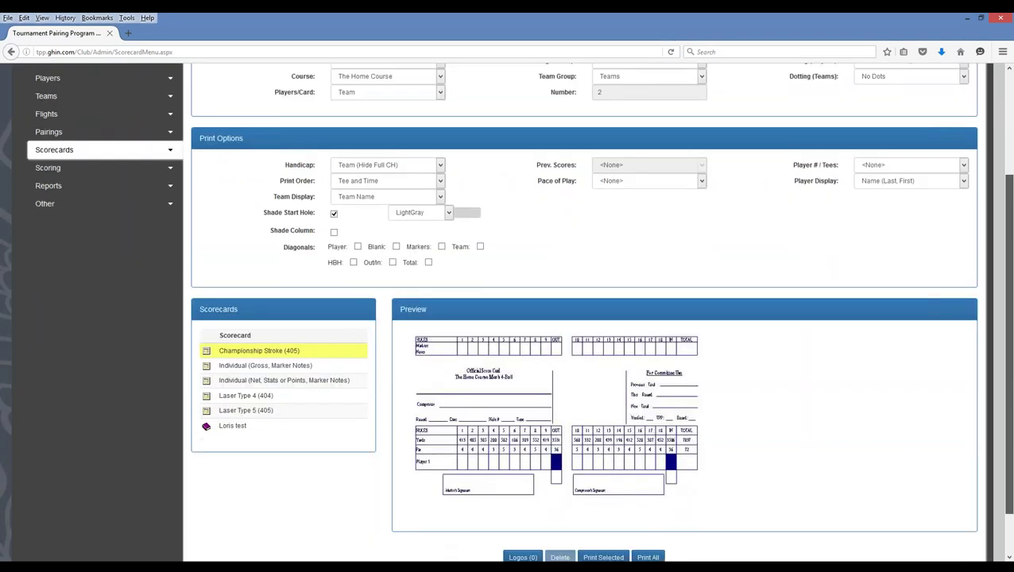
{"action": "scroll", "coordinate": [362, 475], "scroll_direction": "down", "scroll_amount": 2}
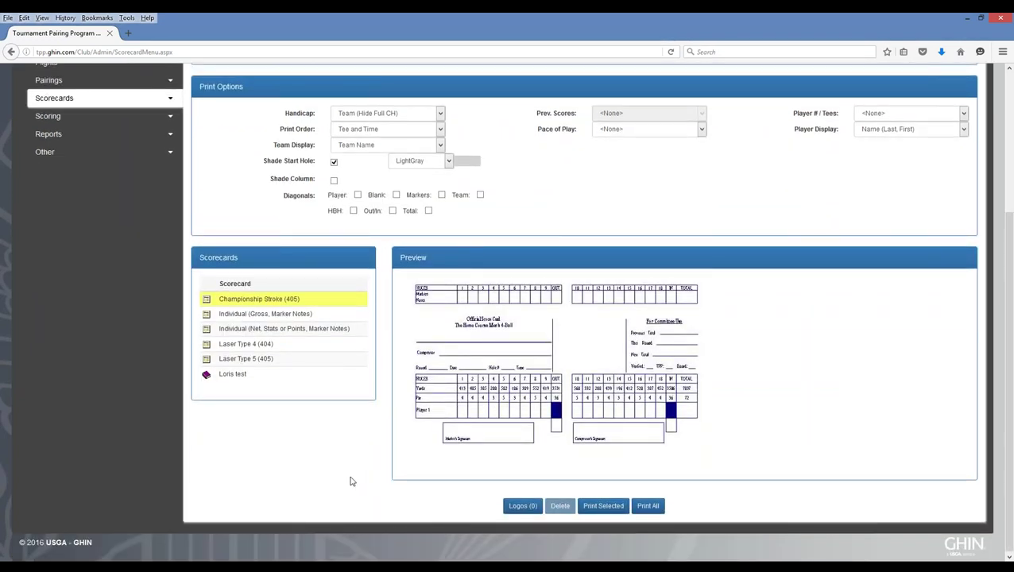
{"action": "left_click", "coordinate": [519, 507]}
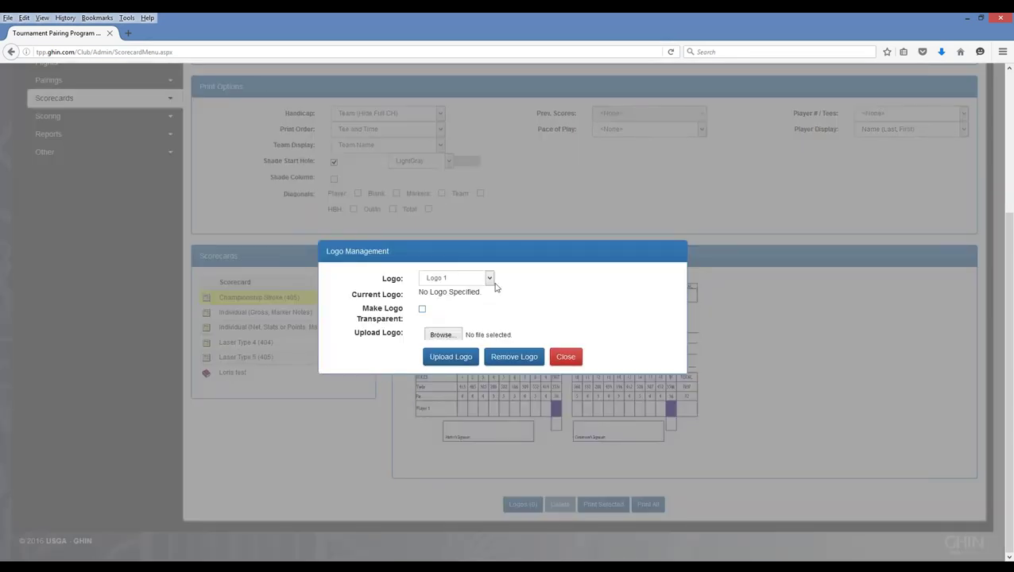
{"action": "left_click", "coordinate": [490, 279]}
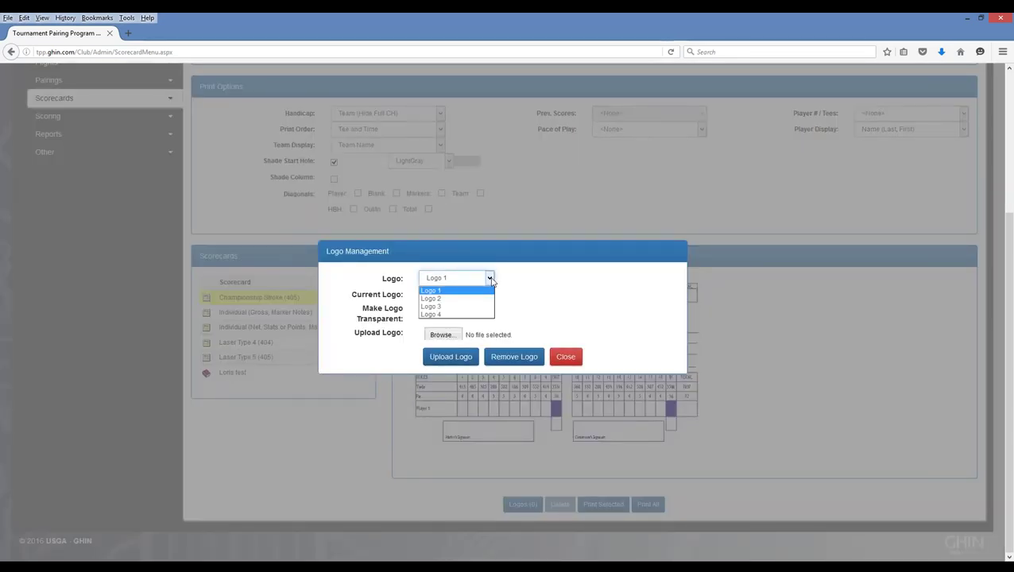
{"action": "left_click", "coordinate": [491, 279]}
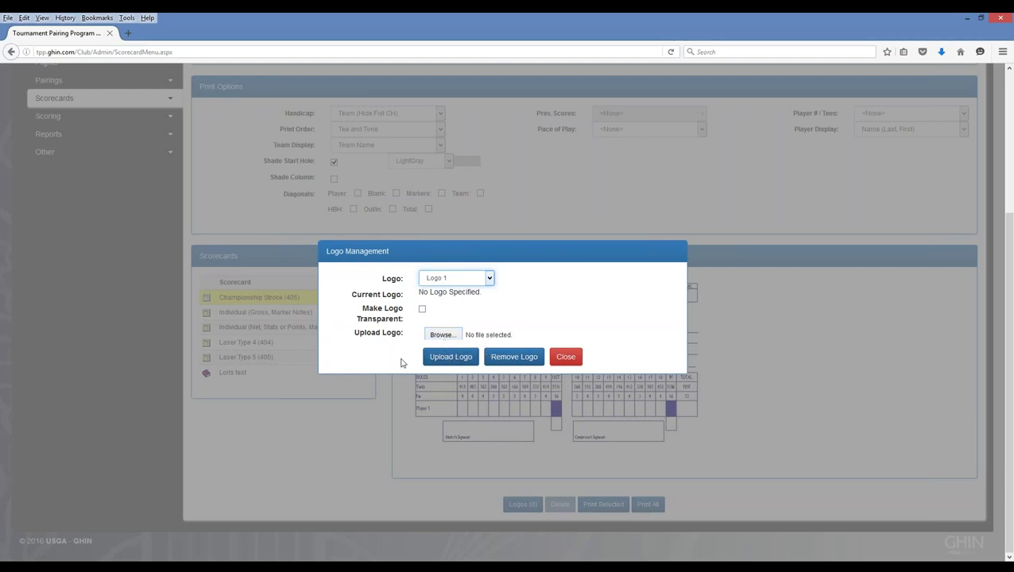
{"action": "left_click", "coordinate": [562, 362]}
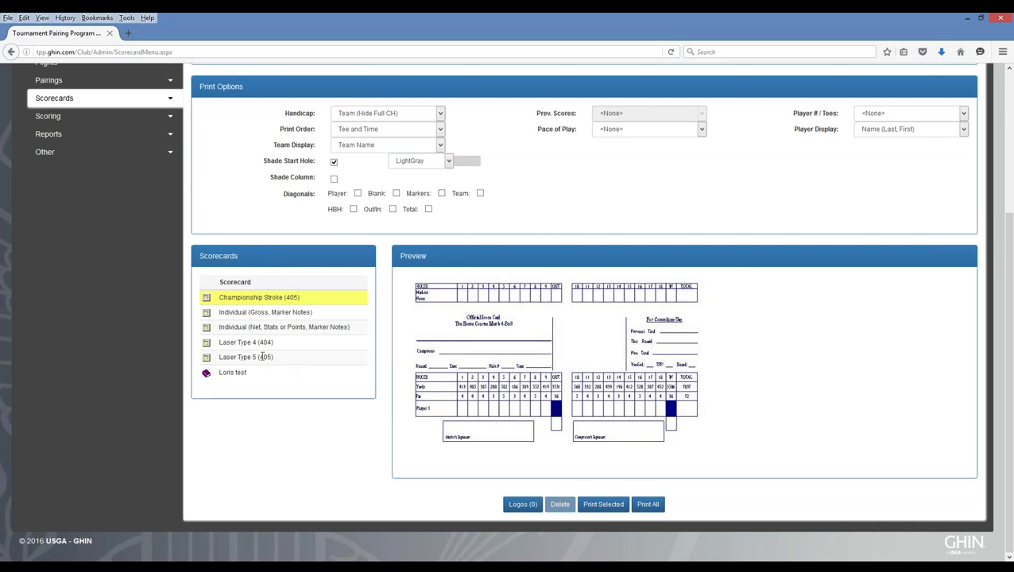
{"action": "left_click", "coordinate": [235, 359]}
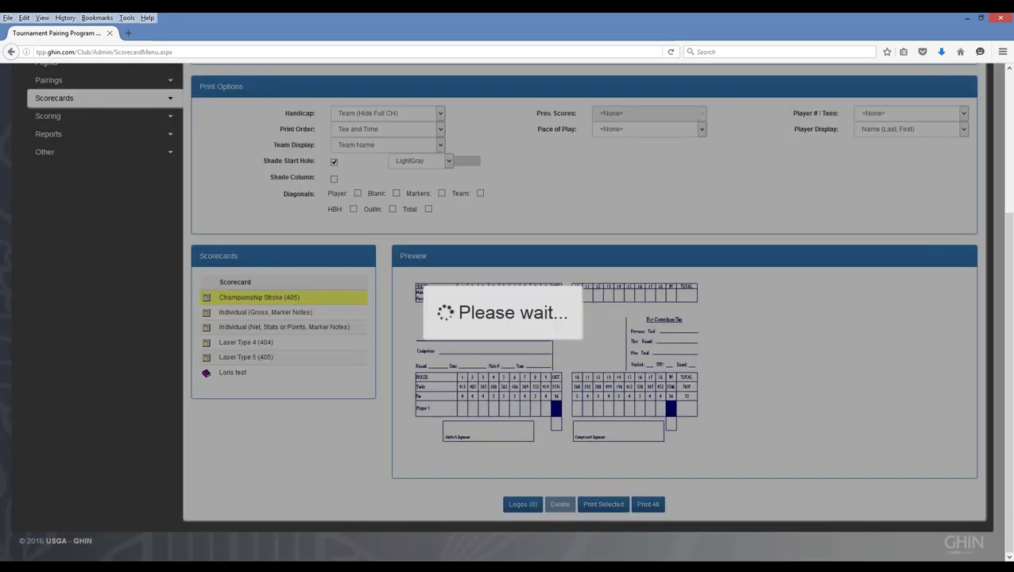
{"action": "left_click", "coordinate": [236, 343]}
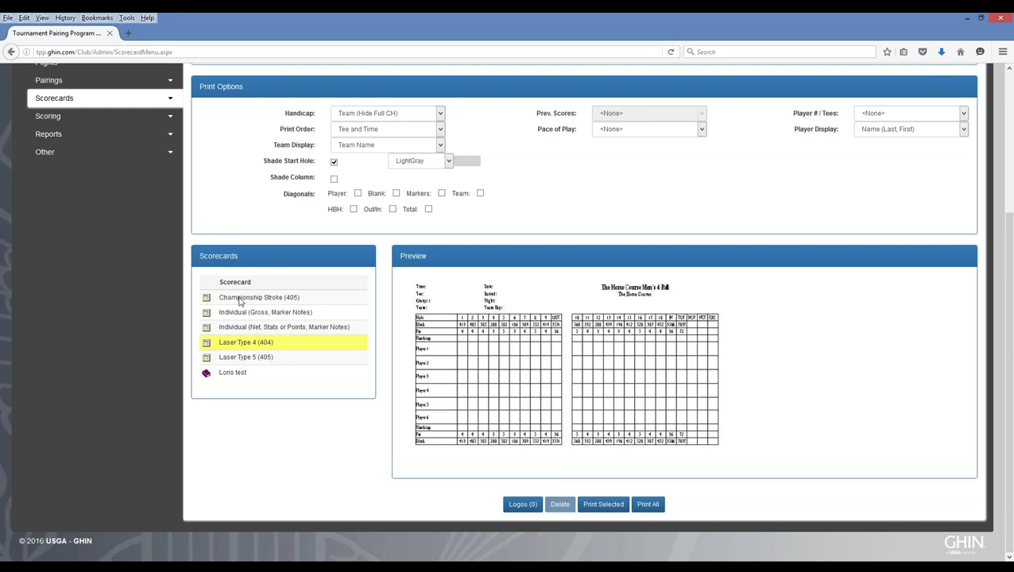
- In Course Management, list The Home Course tees and open the White (Mens) tee details
{"action": "scroll", "coordinate": [239, 301], "scroll_direction": "up", "scroll_amount": 3}
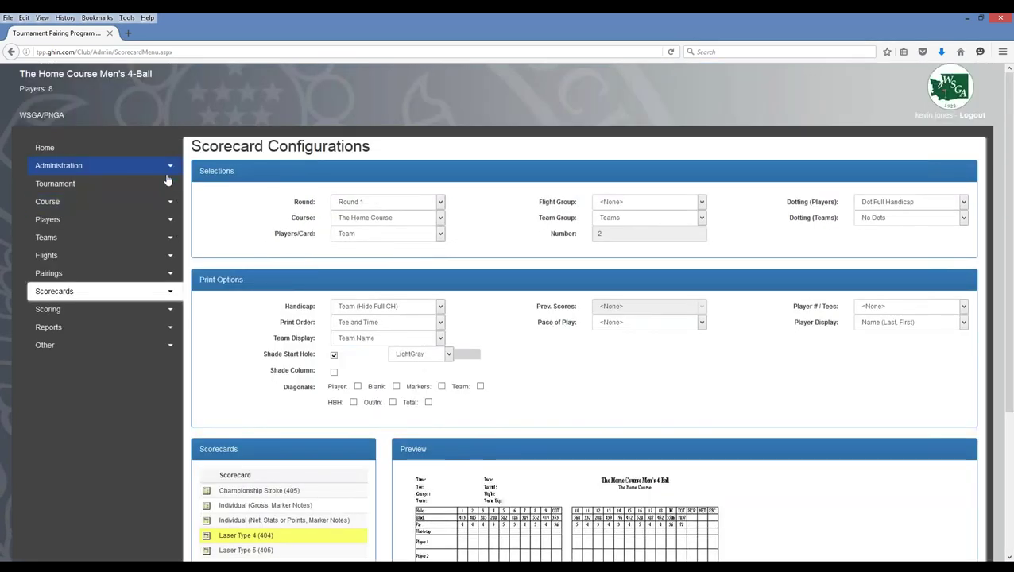
{"action": "left_click", "coordinate": [158, 207]}
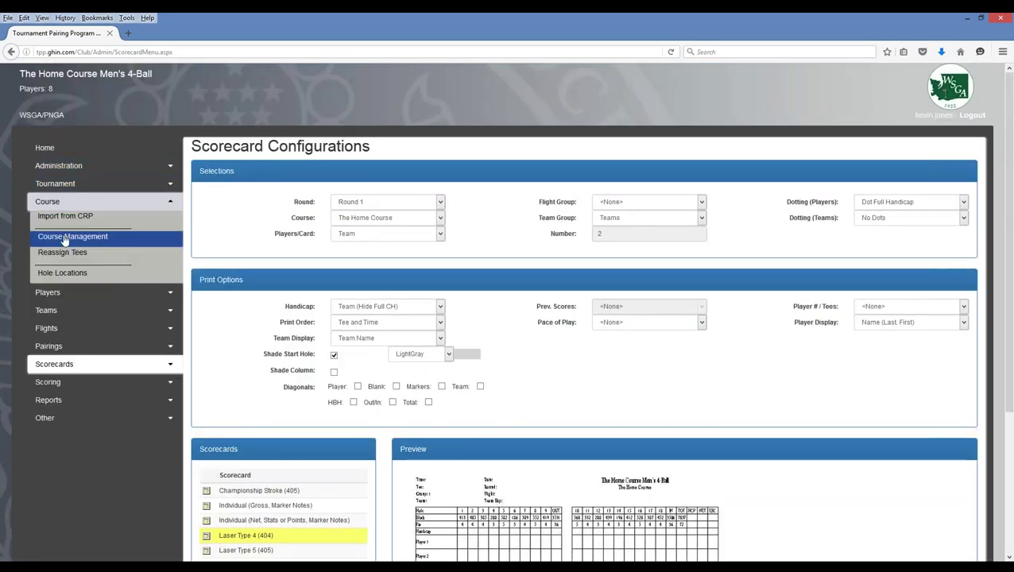
{"action": "left_click", "coordinate": [63, 242]}
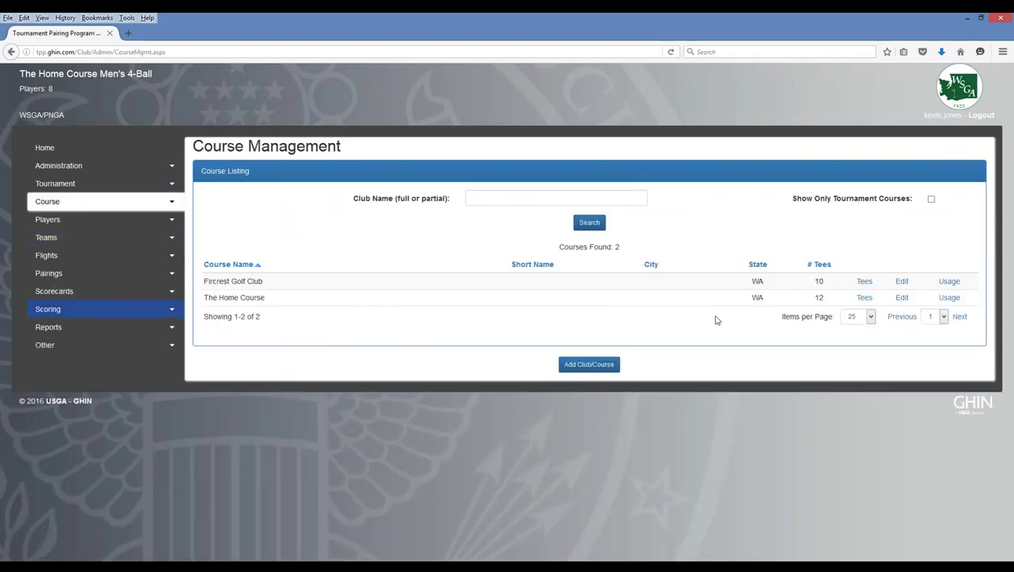
{"action": "left_click", "coordinate": [864, 297]}
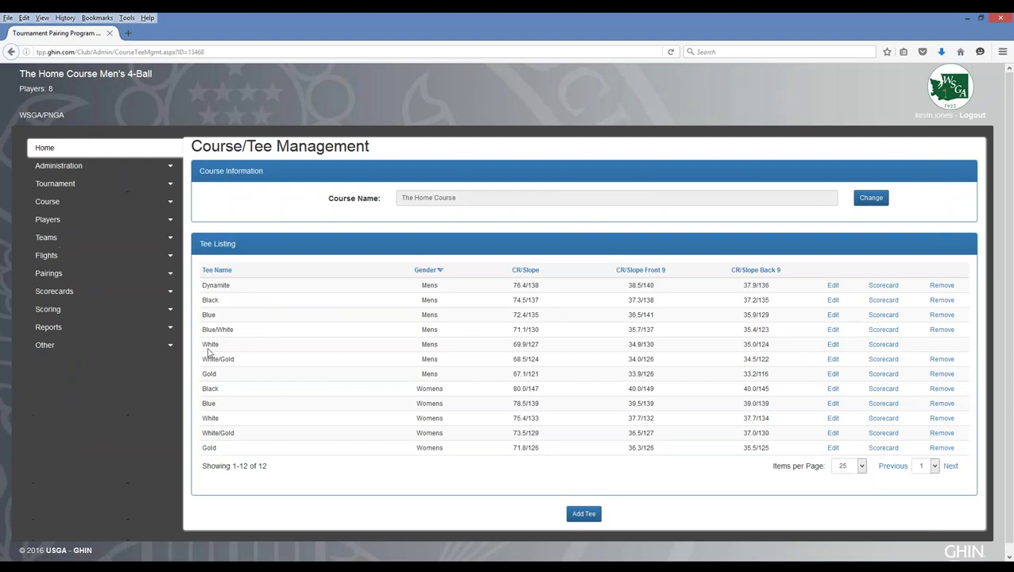
{"action": "left_click", "coordinate": [884, 347]}
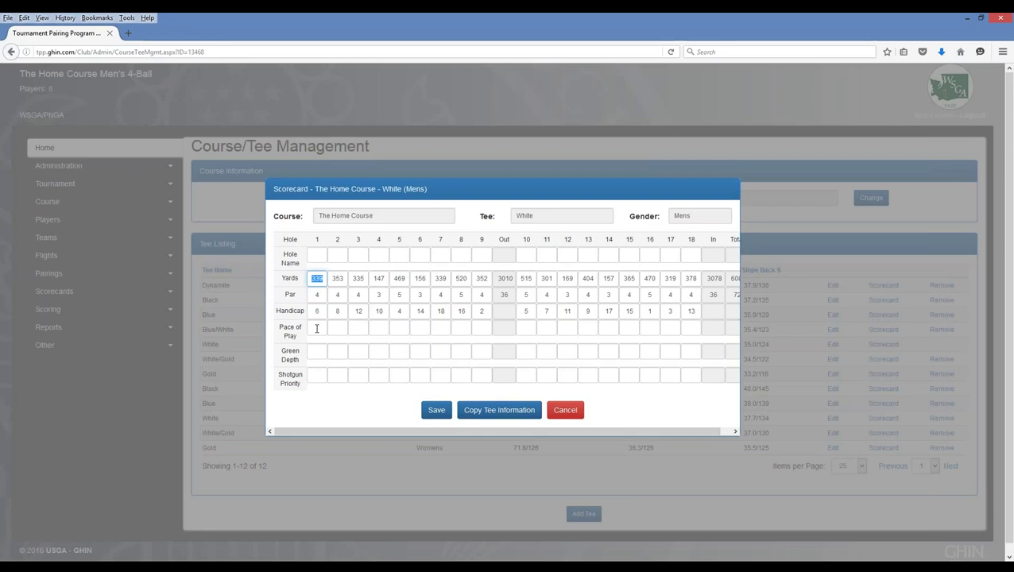
- Enter front-nine White (Mens) pace of play minutes (14, 14, 1, 13, 15), reaching 2:06 out
{"action": "left_click", "coordinate": [316, 328]}
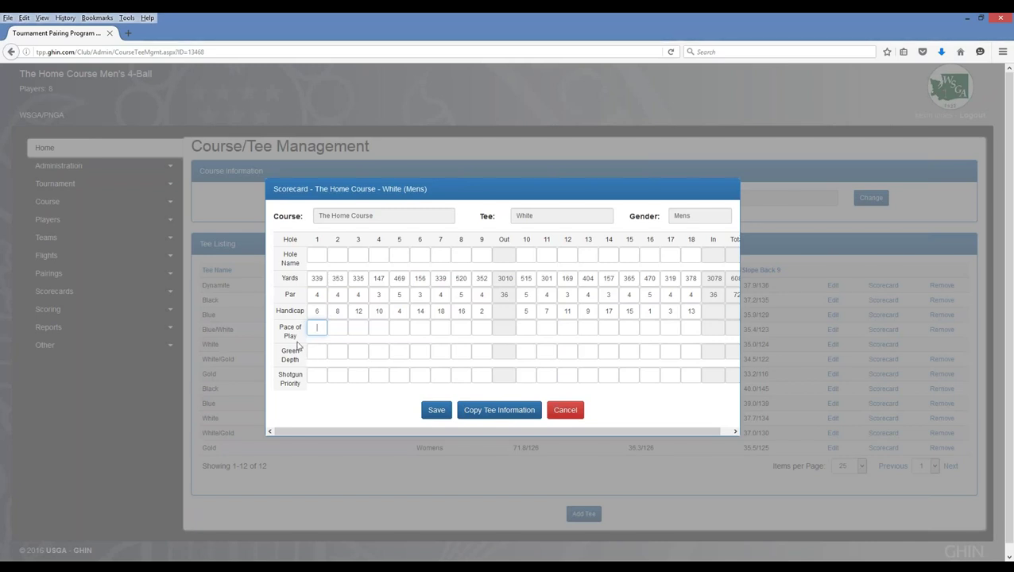
{"action": "type", "text": "14"}
{"action": "key", "text": "Tab"}
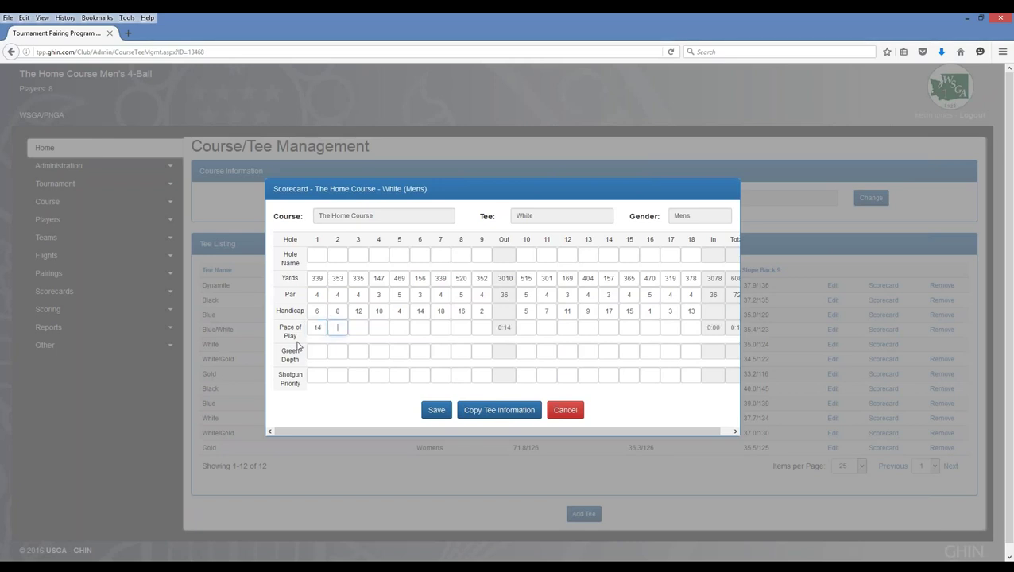
{"action": "type", "text": "14"}
{"action": "key", "text": "Tab"}
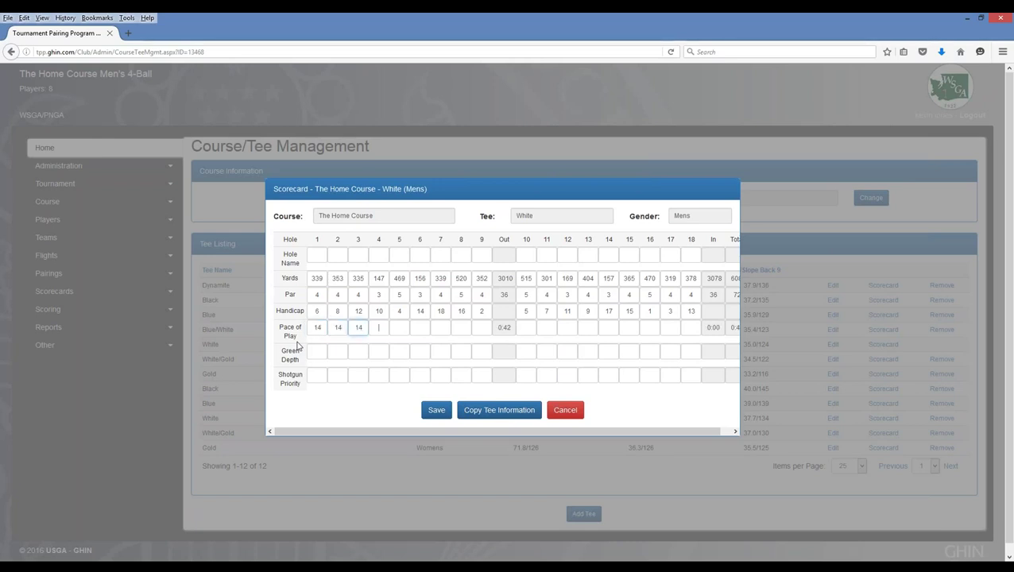
{"action": "type", "text": "15"}
{"action": "key", "text": "Tab"}
{"action": "type", "text": "13"}
{"action": "key", "text": "Tab"}
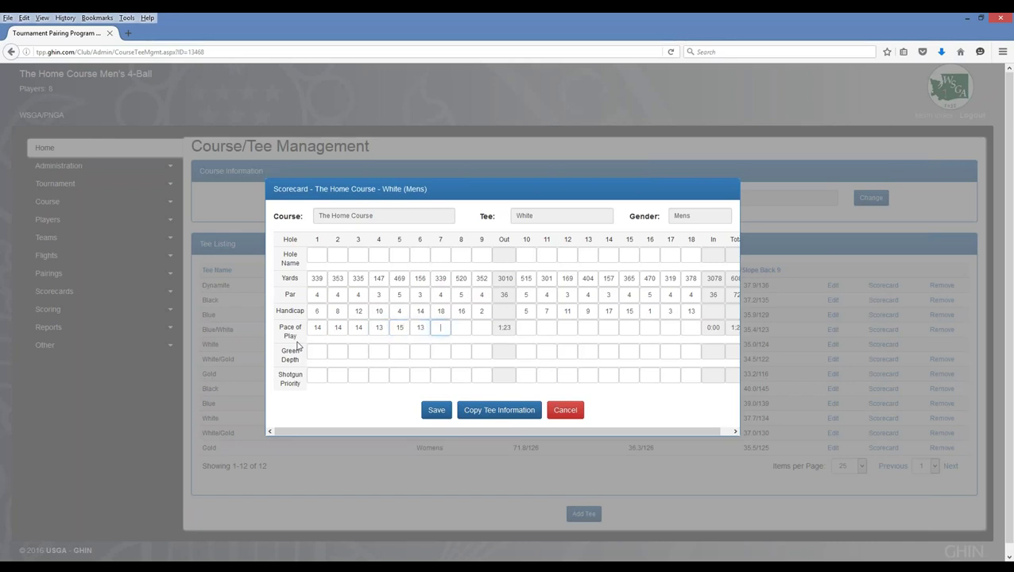
{"action": "type", "text": "15"}
{"action": "key", "text": "Tab"}
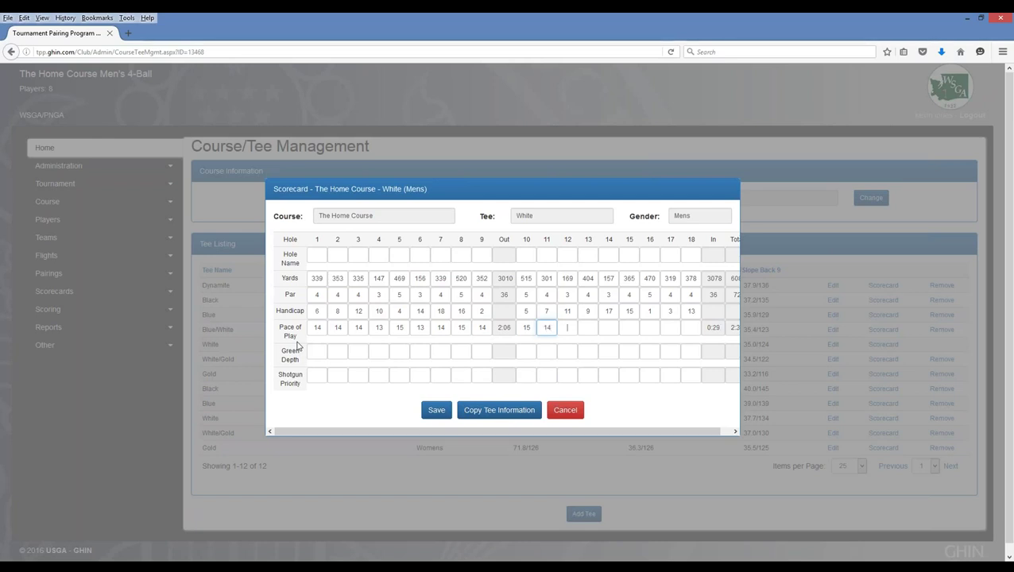
- Enter back-nine pace of play minutes (14, 15, 14 for hole 17), reaching 2:06 in, 4:12 total
{"action": "key", "text": "Tab"}
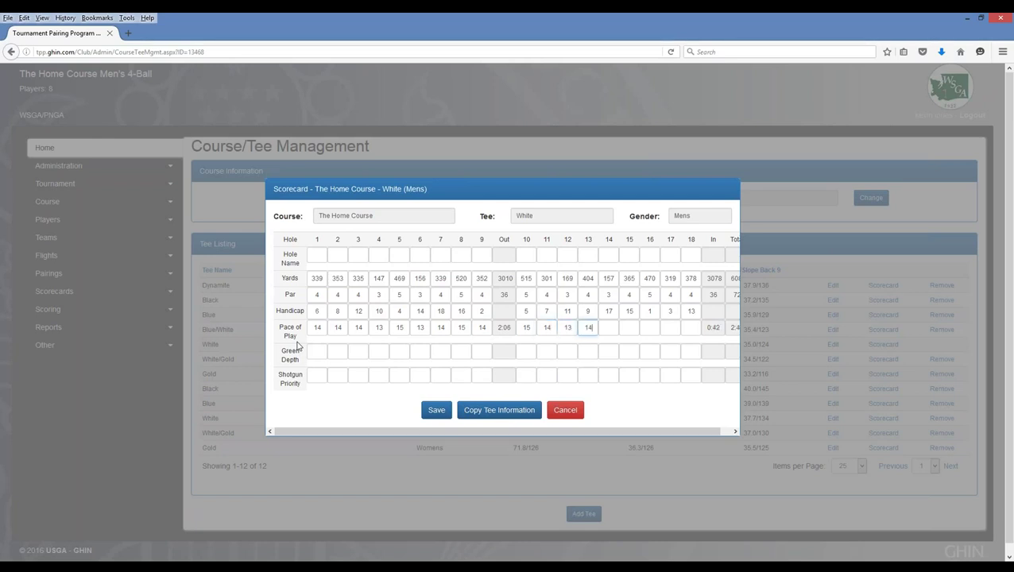
{"action": "key", "text": "Tab"}
{"action": "key", "text": "Tab"}
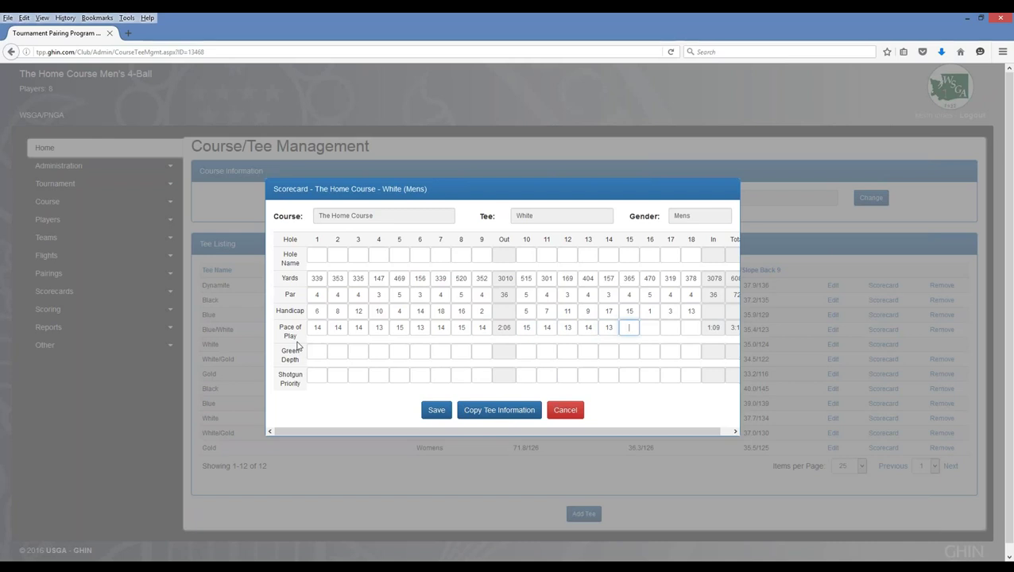
{"action": "type", "text": "14"}
{"action": "key", "text": "Tab"}
{"action": "type", "text": "15"}
{"action": "key", "text": "Tab"}
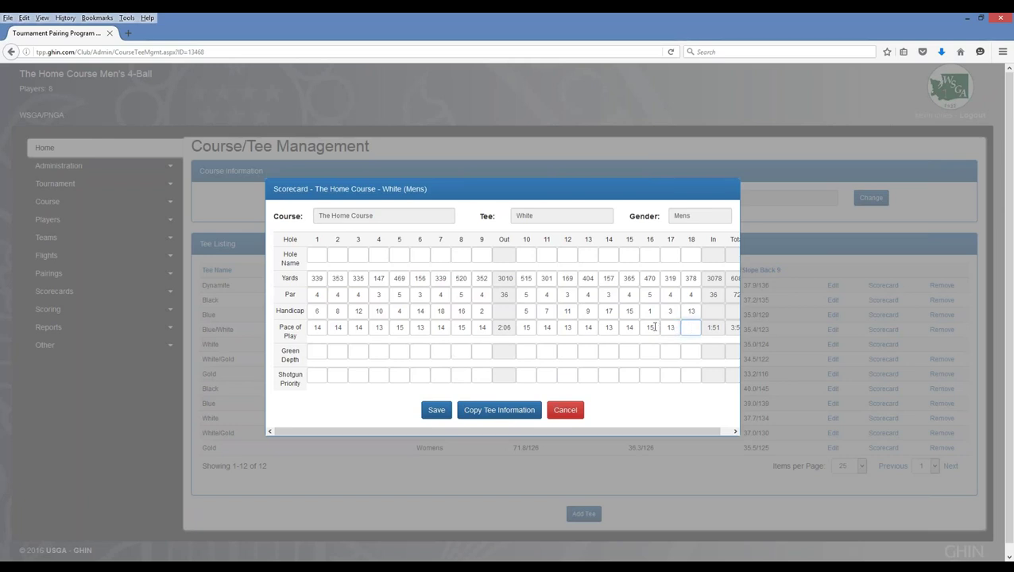
{"action": "double_click", "coordinate": [670, 327]}
{"action": "type", "text": "1"}
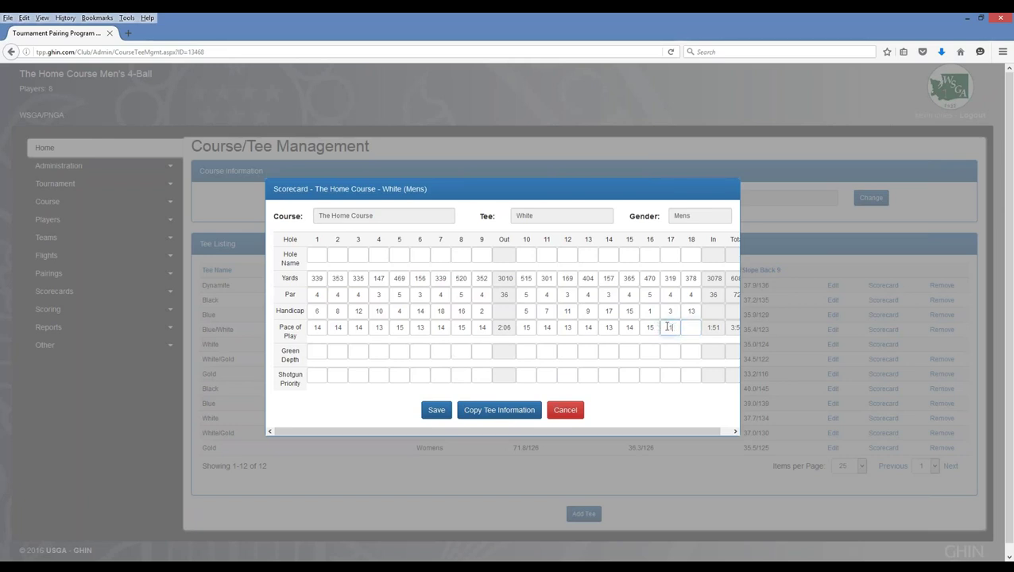
{"action": "type", "text": "4"}
{"action": "key", "text": "Tab"}
{"action": "type", "text": "14"}
{"action": "key", "text": "Tab"}
{"action": "left_click", "coordinate": [721, 433]}
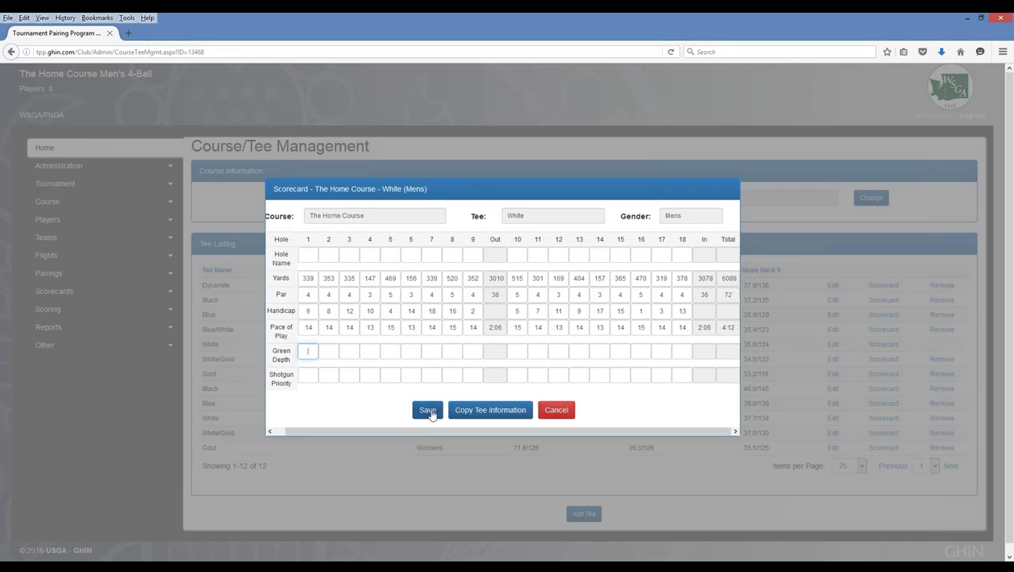
- Save the White tee pace of play and return to Scorecard Configurations
{"action": "left_click", "coordinate": [427, 411]}
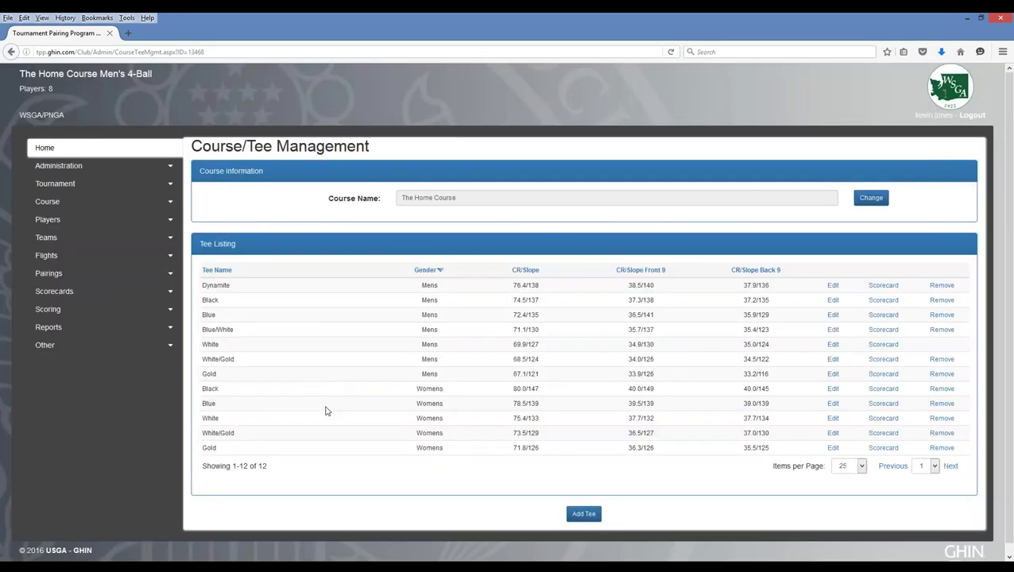
{"action": "left_click", "coordinate": [125, 296]}
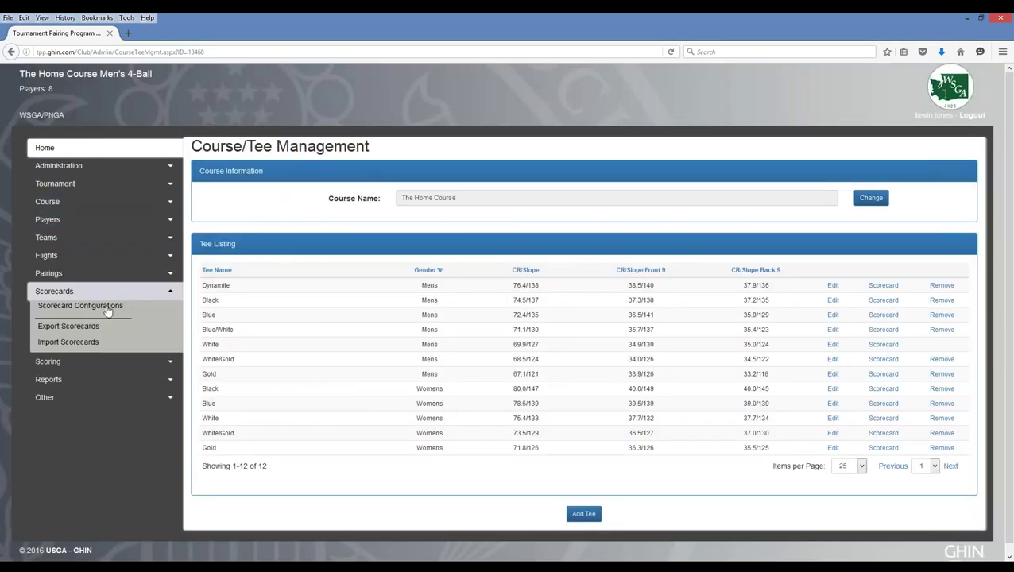
{"action": "left_click", "coordinate": [106, 309]}
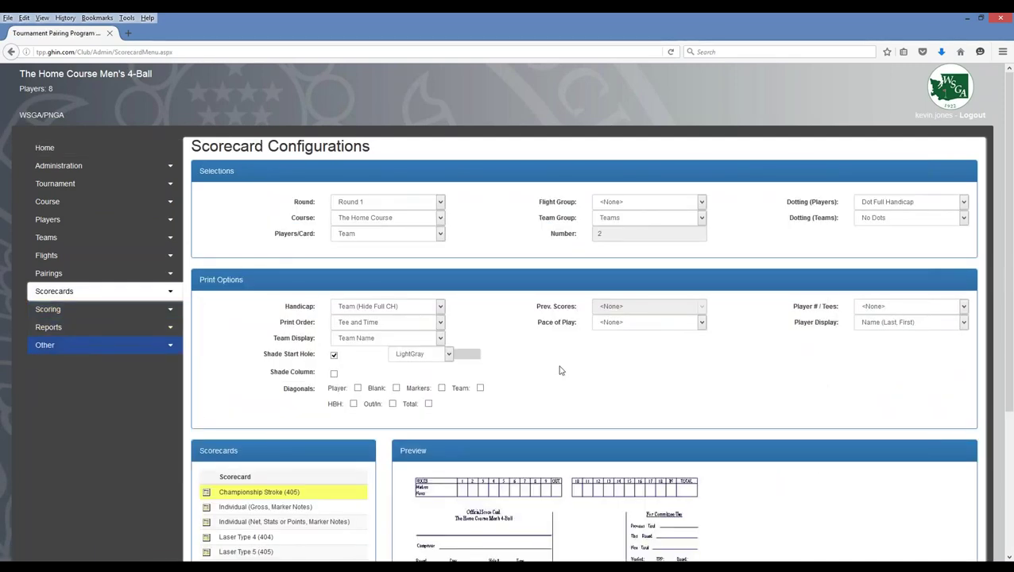
- Switch the Players/Card setting from Team to Individual
{"action": "scroll", "coordinate": [494, 389], "scroll_direction": "down", "scroll_amount": 3}
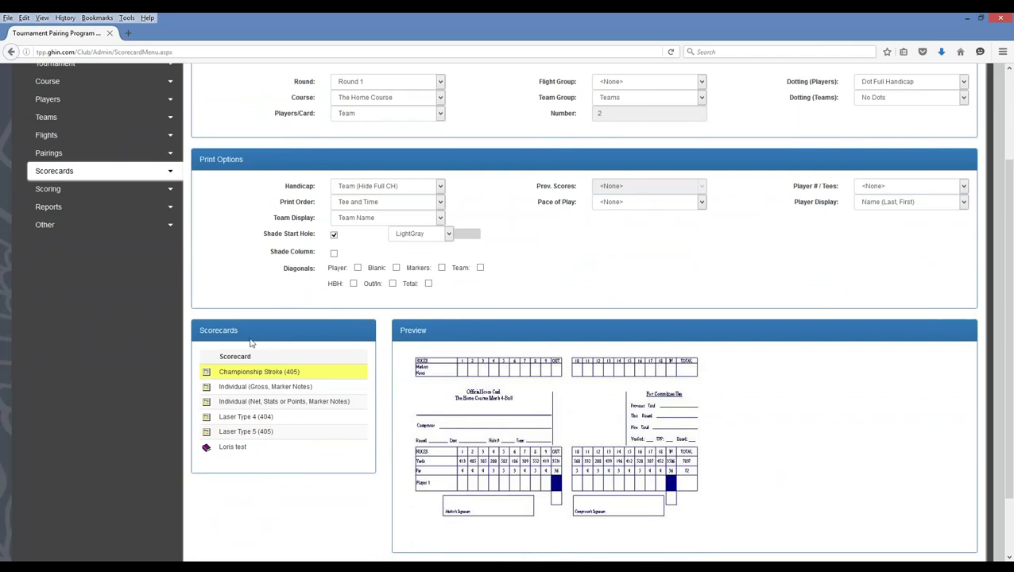
{"action": "scroll", "coordinate": [256, 332], "scroll_direction": "up", "scroll_amount": 3}
{"action": "left_click", "coordinate": [350, 233]}
{"action": "left_click", "coordinate": [351, 253]}
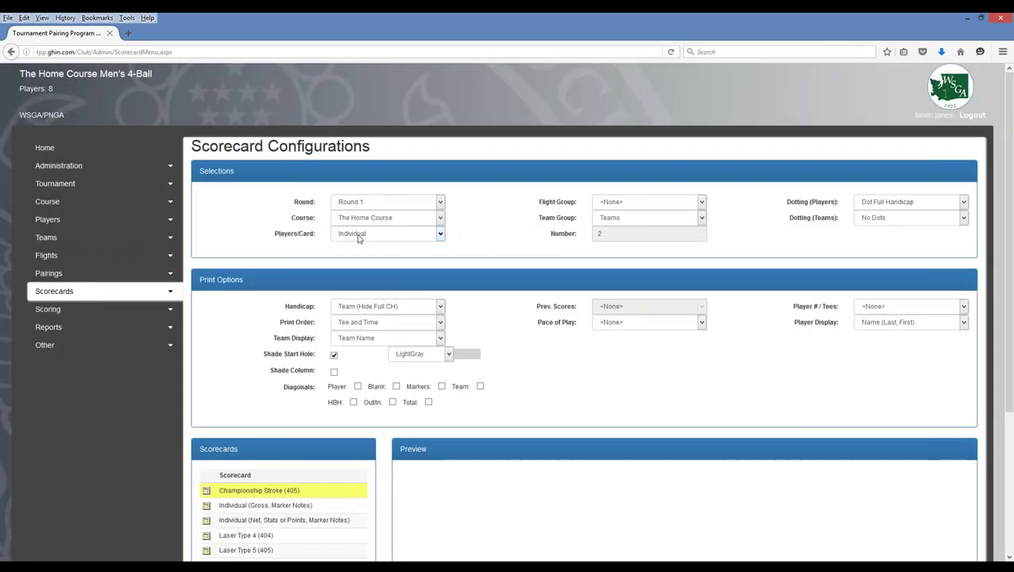
{"action": "left_click", "coordinate": [359, 235]}
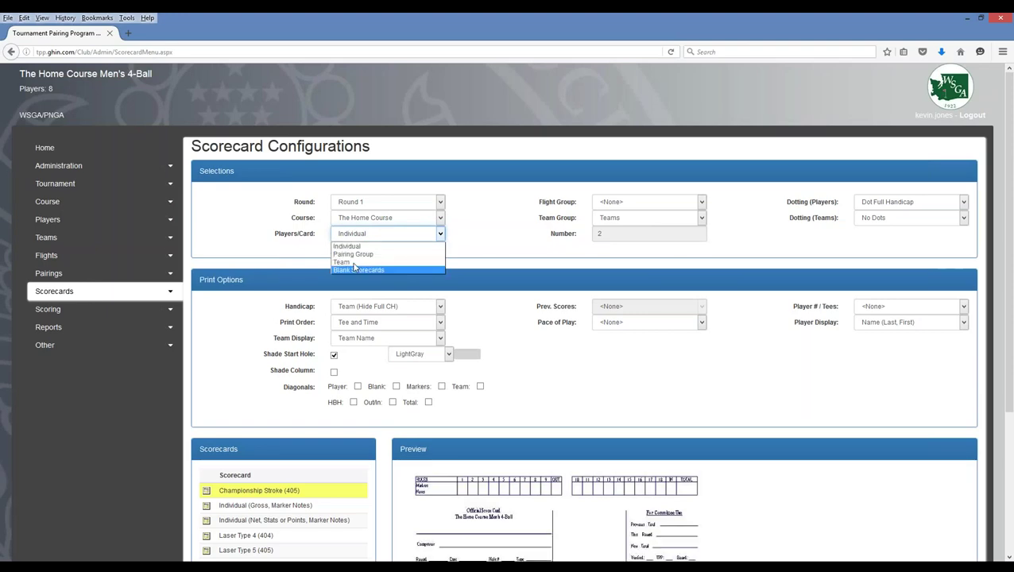
- Set Players/Card back to Team and select the Laser Type 4 (404) scorecard layout
{"action": "left_click", "coordinate": [355, 265]}
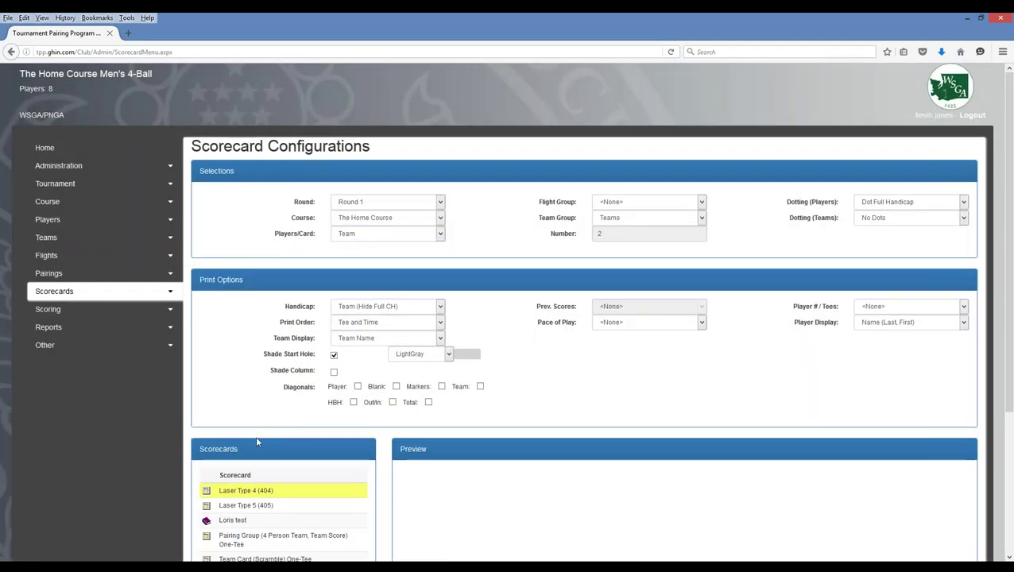
{"action": "scroll", "coordinate": [255, 435], "scroll_direction": "down", "scroll_amount": 3}
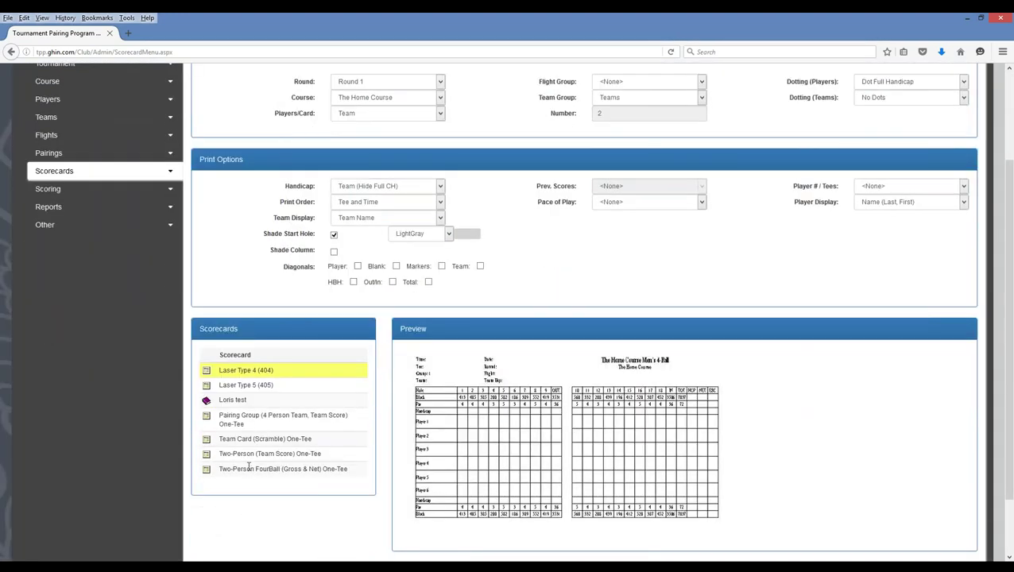
{"action": "left_click", "coordinate": [246, 469]}
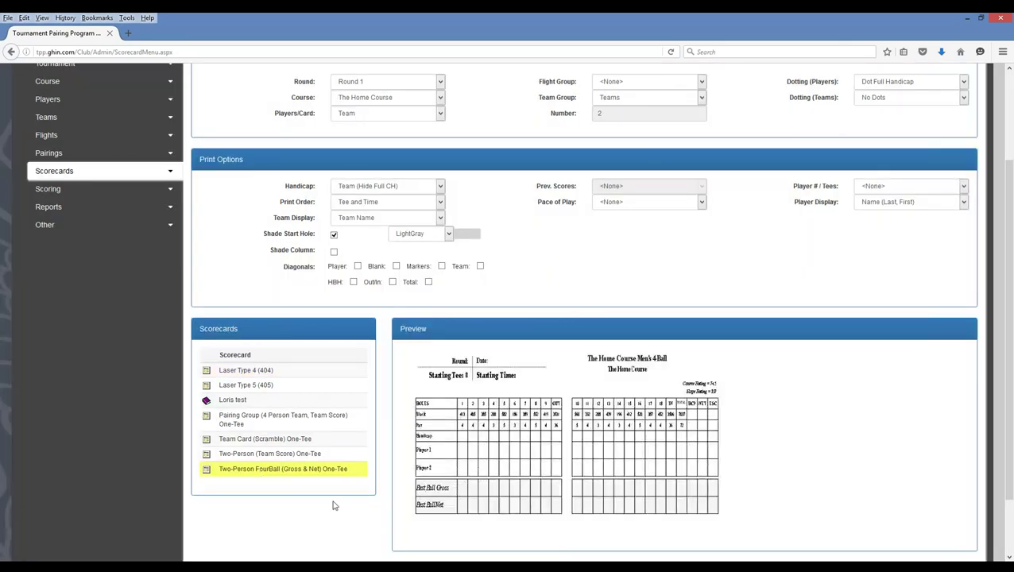
{"action": "left_click", "coordinate": [253, 372]}
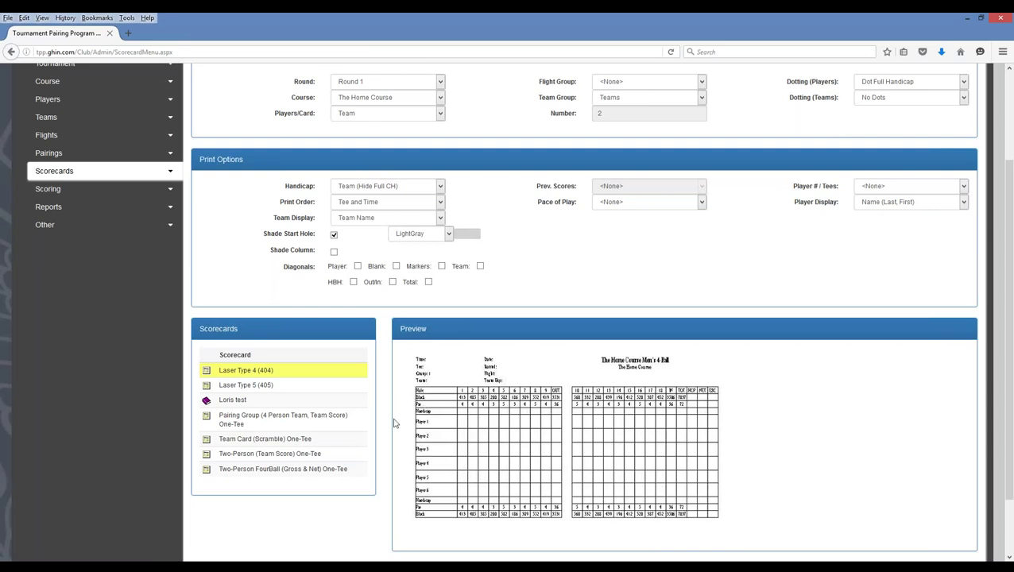
{"action": "scroll", "coordinate": [579, 319], "scroll_direction": "up", "scroll_amount": 1}
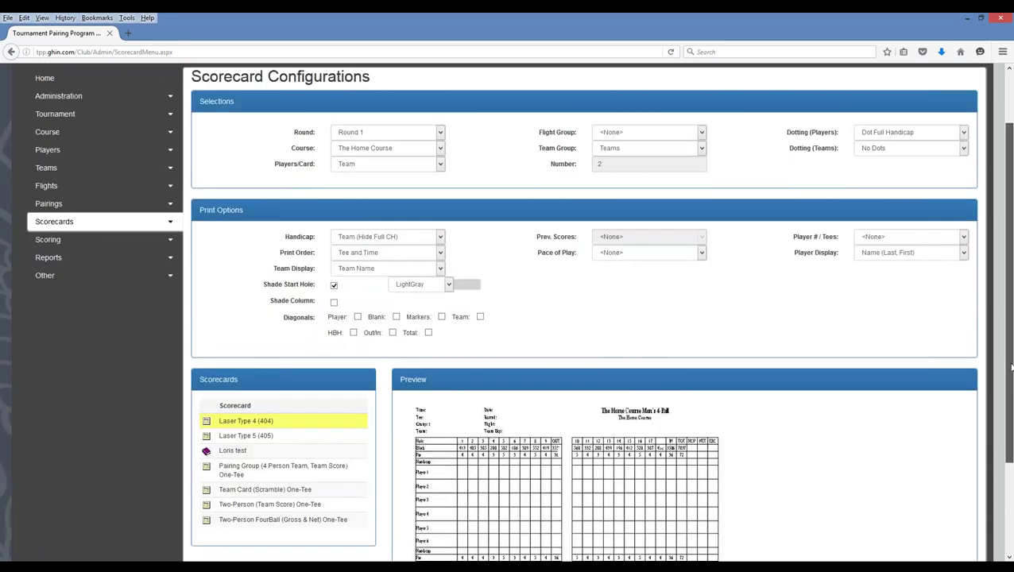
{"action": "scroll", "coordinate": [580, 319], "scroll_direction": "up", "scroll_amount": 1}
- Change the Print Options Pace of Play from <None> to Time of Finish
{"action": "left_click", "coordinate": [624, 291]}
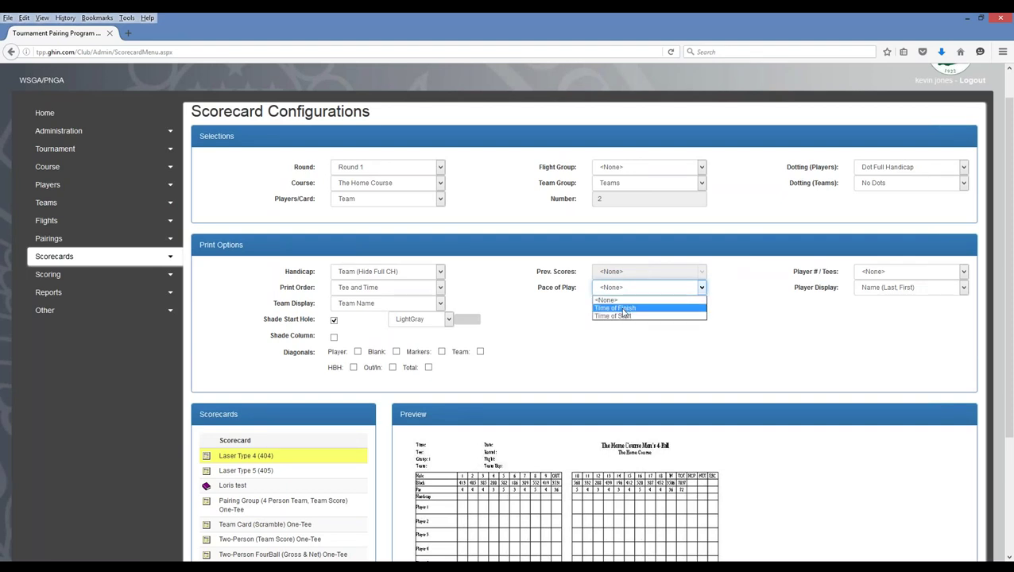
{"action": "left_click", "coordinate": [624, 309]}
{"action": "left_click_drag", "start_coordinate": [1010, 325], "coordinate": [1011, 448]}
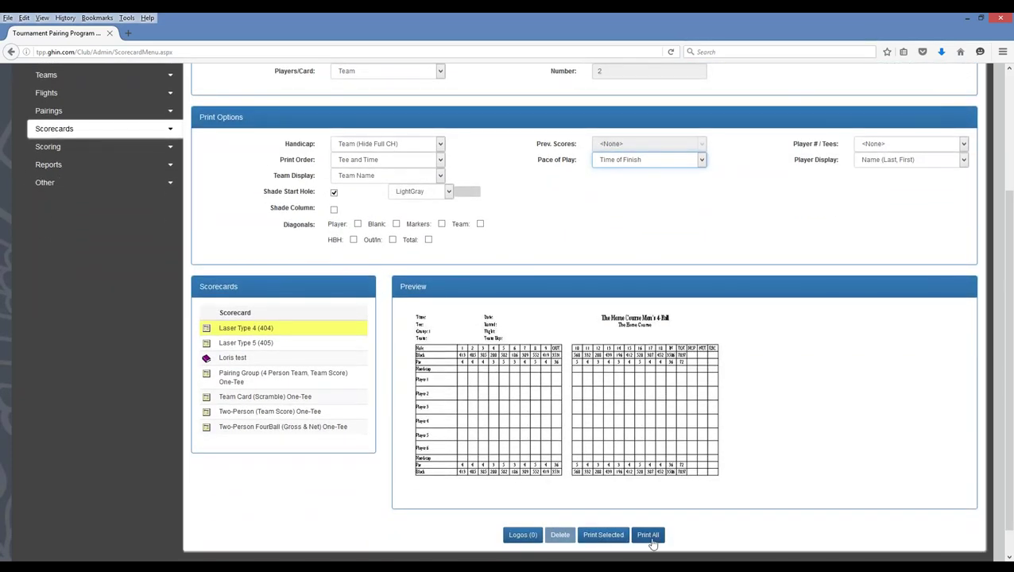
- Print all Laser Type 4 team scorecards with White (Mens) and Dynamite (Mens) tees
{"action": "left_click", "coordinate": [648, 536]}
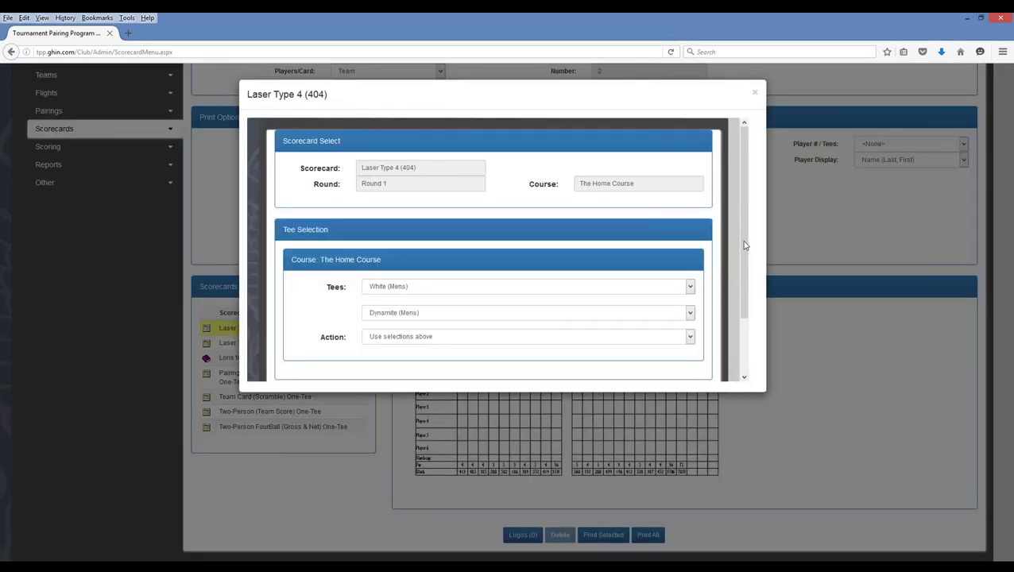
{"action": "left_click_drag", "start_coordinate": [748, 255], "coordinate": [536, 332]}
{"action": "left_click", "coordinate": [499, 334]}
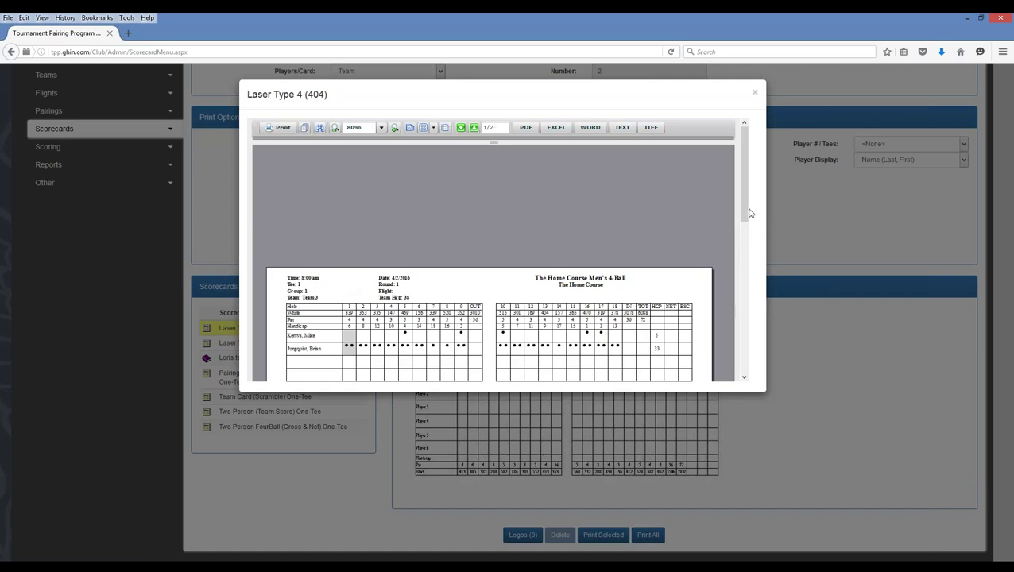
{"action": "left_click_drag", "start_coordinate": [748, 205], "coordinate": [746, 228]}
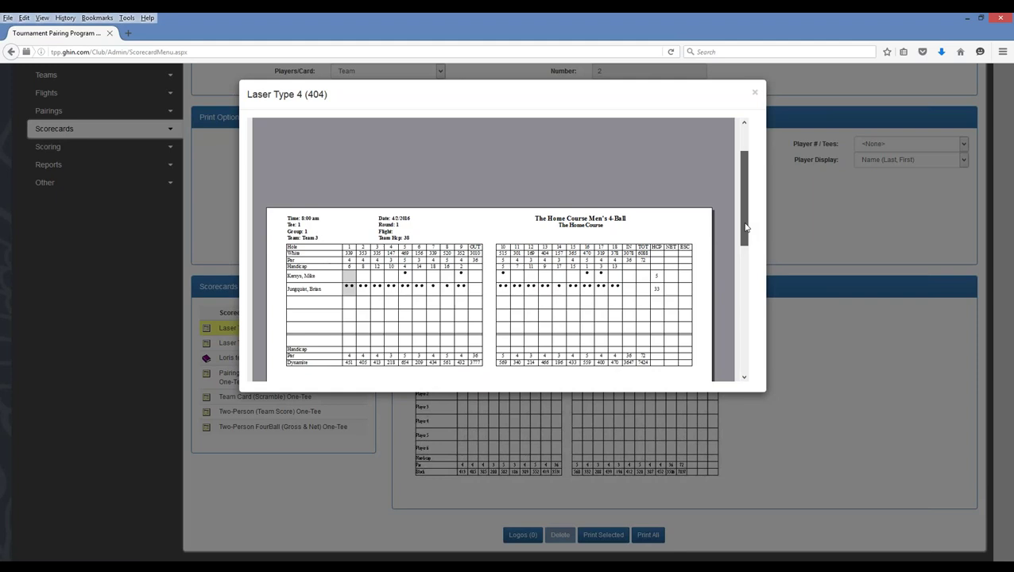
{"action": "left_click_drag", "start_coordinate": [745, 228], "coordinate": [736, 250]}
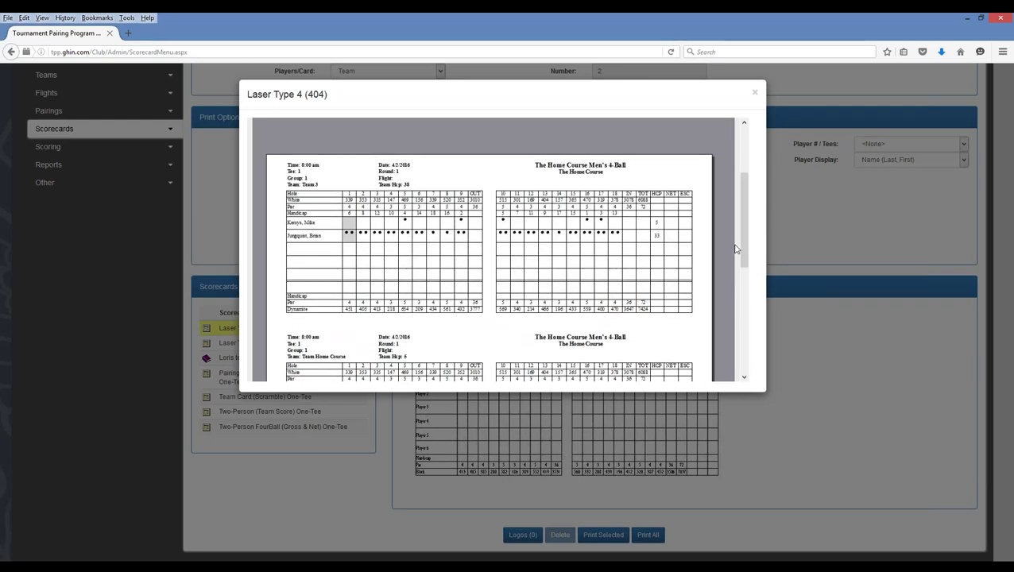
- Close the Laser Type 4 report and confirm Pace of Play stays Time of Finish
{"action": "left_click", "coordinate": [756, 95]}
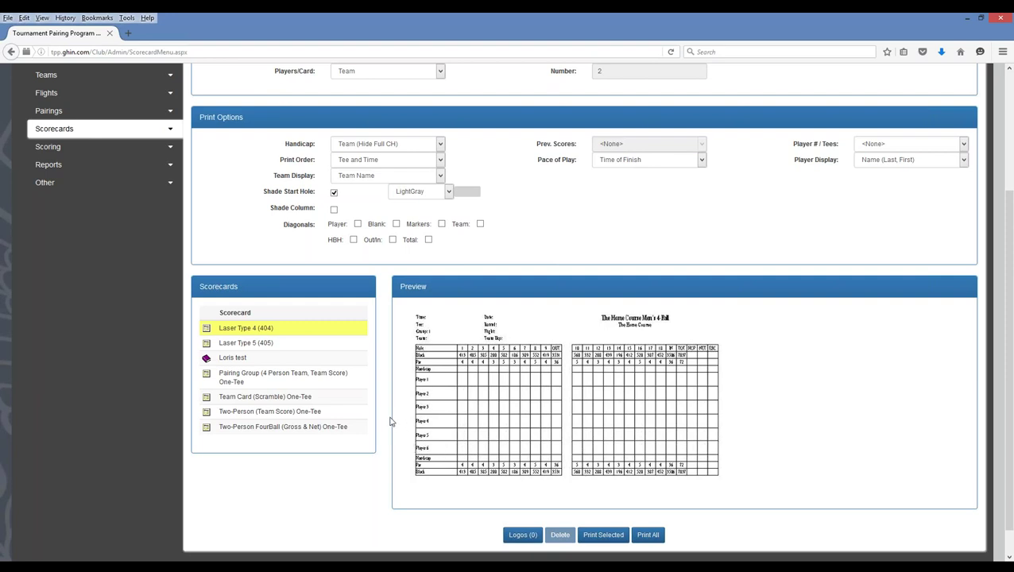
{"action": "scroll", "coordinate": [392, 422], "scroll_direction": "up", "scroll_amount": 3}
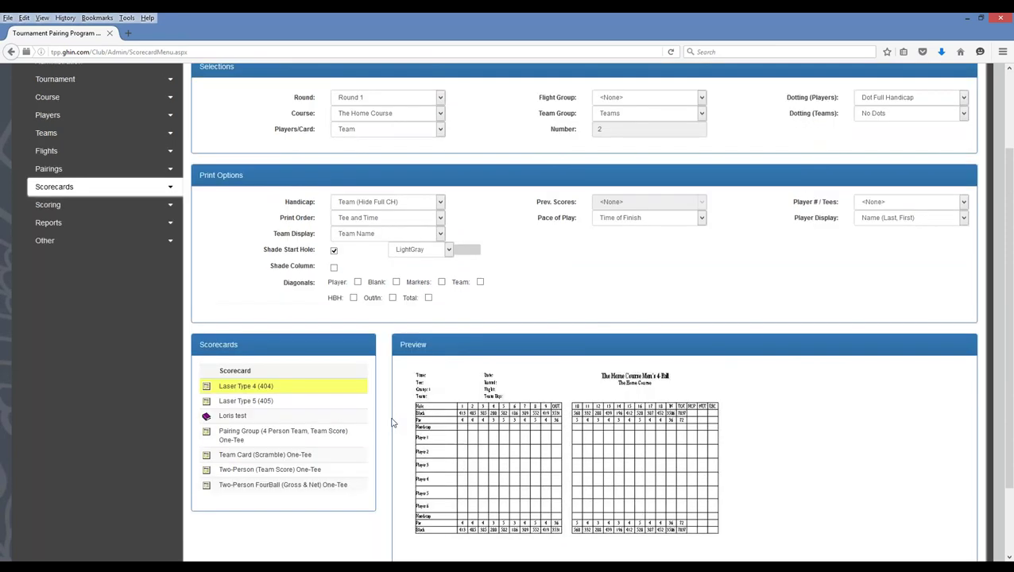
{"action": "left_click", "coordinate": [624, 281]}
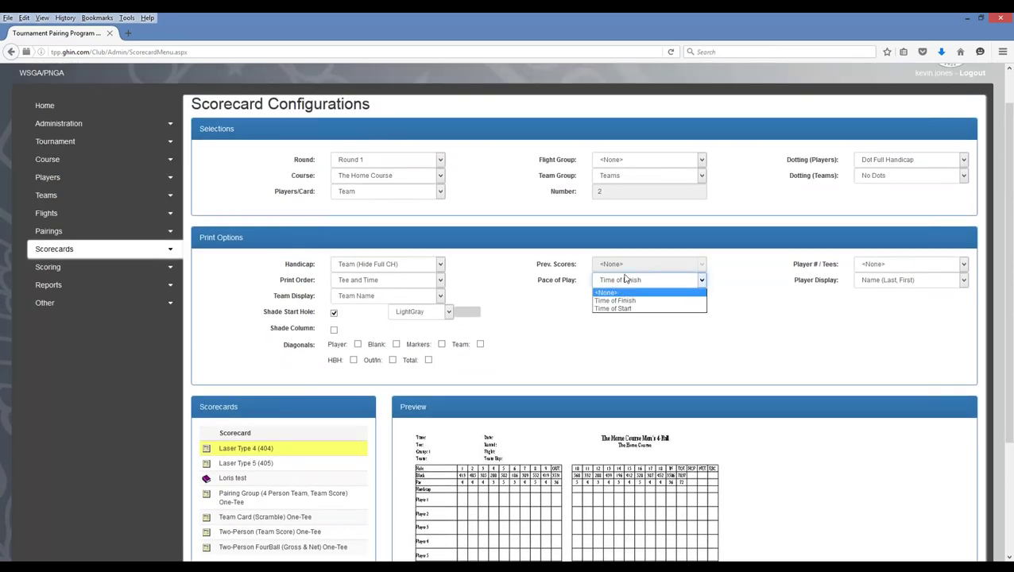
{"action": "left_click", "coordinate": [520, 300]}
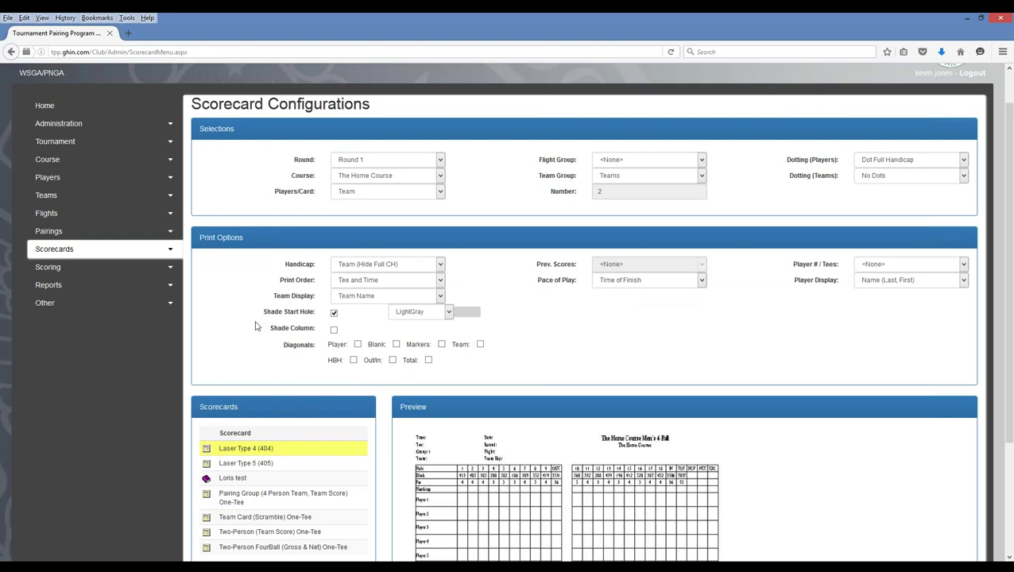
{"action": "scroll", "coordinate": [254, 322], "scroll_direction": "up", "scroll_amount": 1}
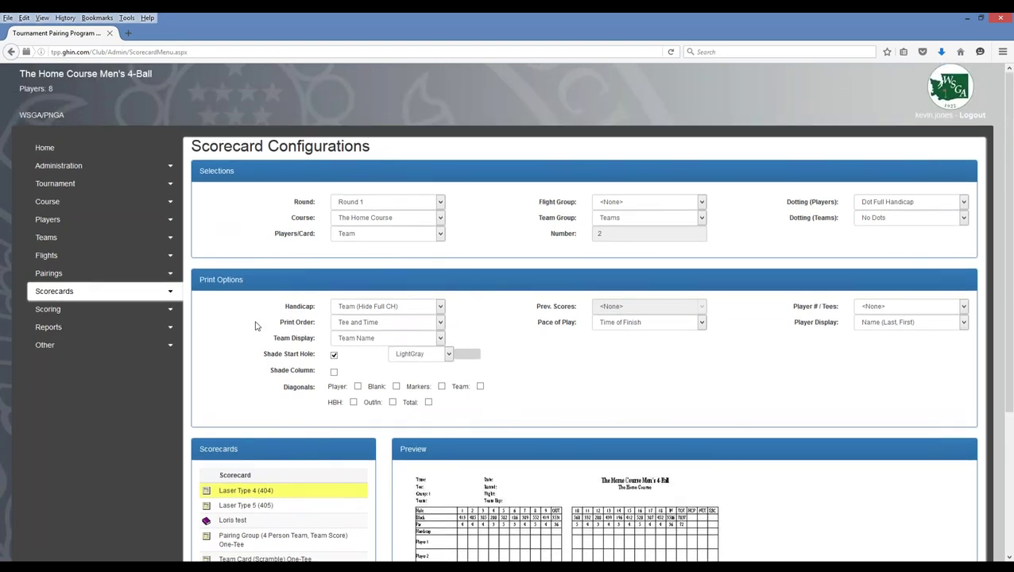
{"action": "scroll", "coordinate": [247, 314], "scroll_direction": "down", "scroll_amount": 3}
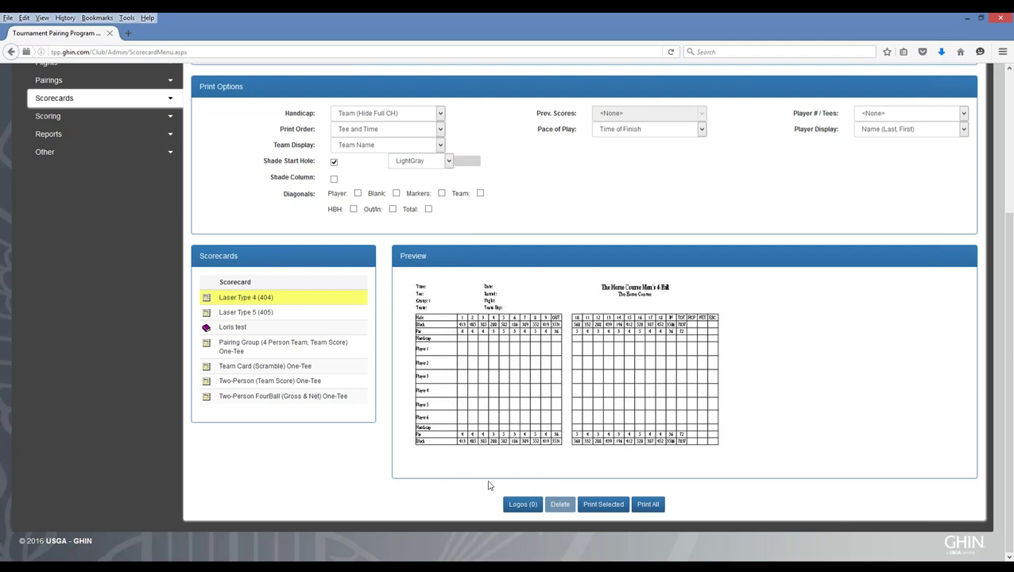
{"action": "left_click", "coordinate": [648, 506]}
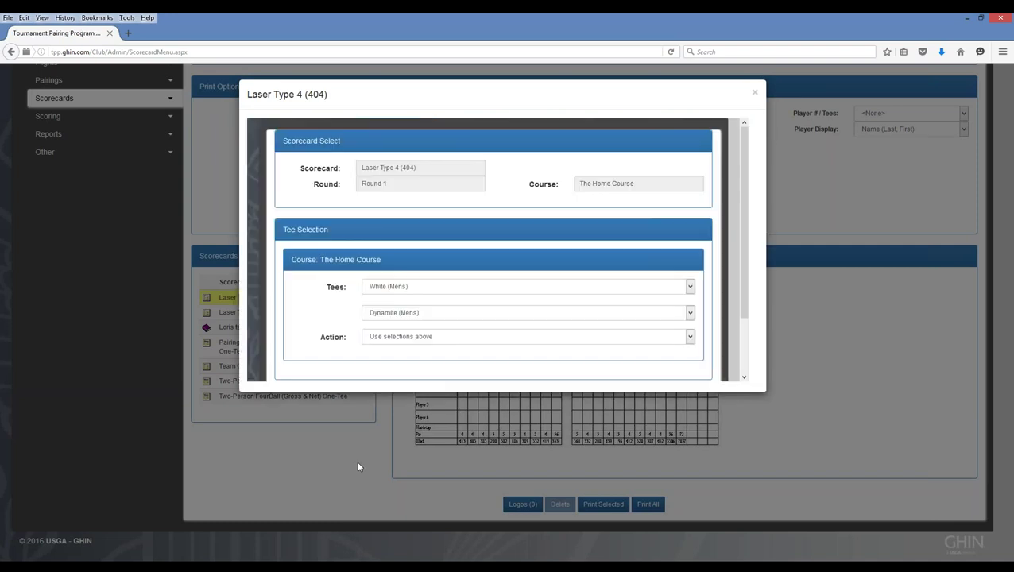
{"action": "left_click", "coordinate": [420, 315]}
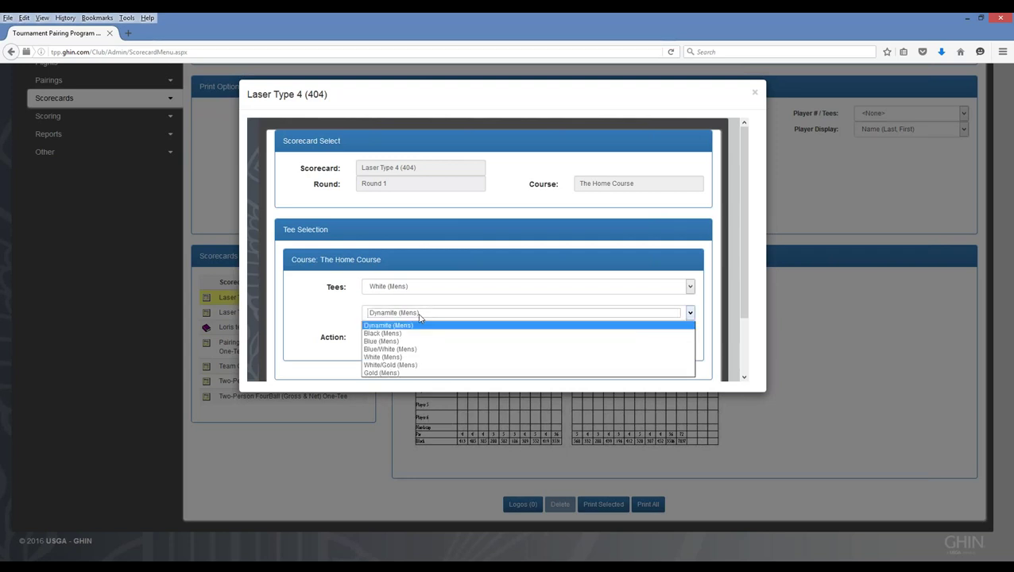
{"action": "left_click", "coordinate": [381, 373]}
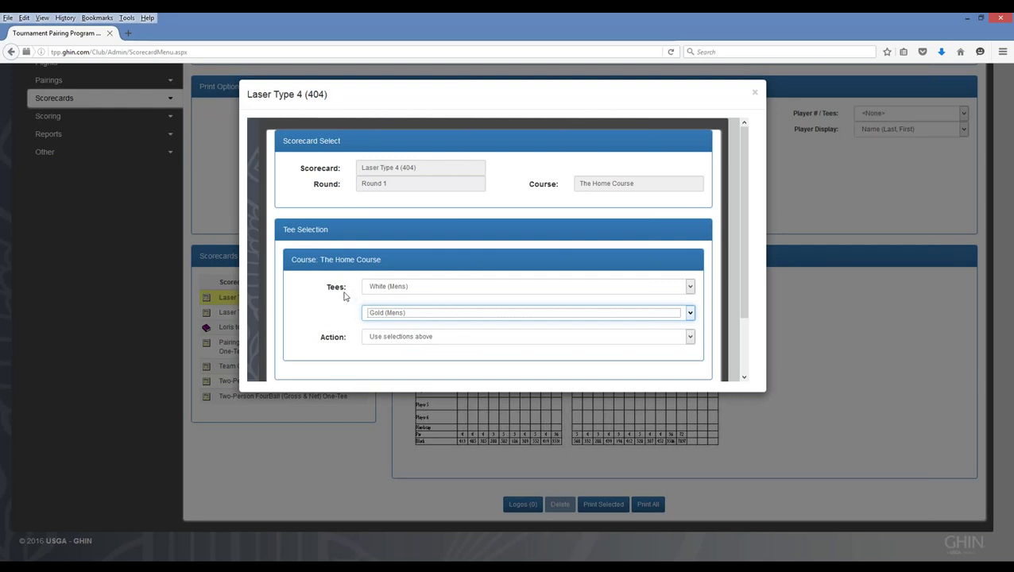
{"action": "left_click", "coordinate": [755, 94]}
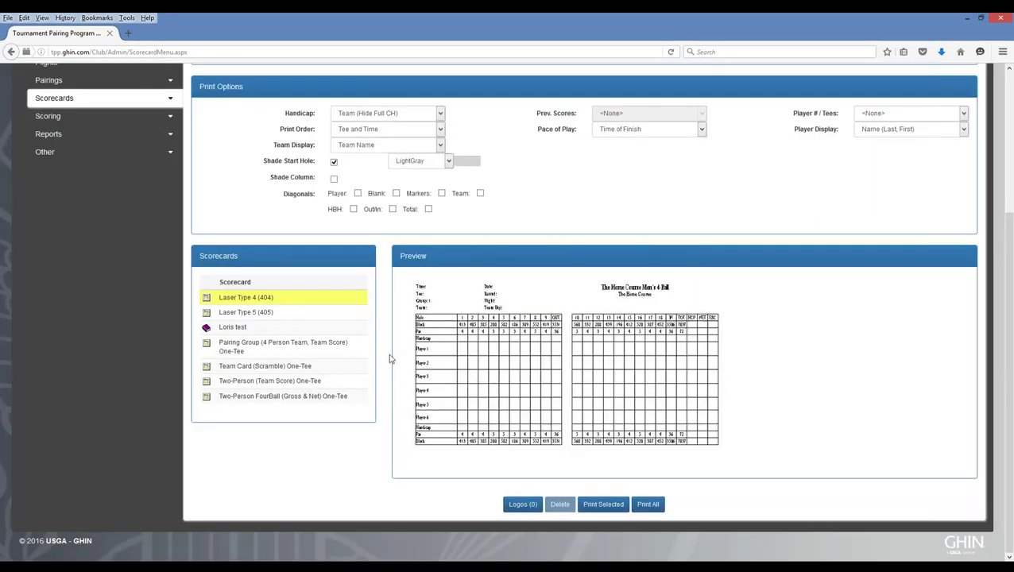
- Expand the Scoring sidebar menu, listing Scoring Website Setup through Post Scores to GHIN
{"action": "scroll", "coordinate": [390, 359], "scroll_direction": "up", "scroll_amount": 5}
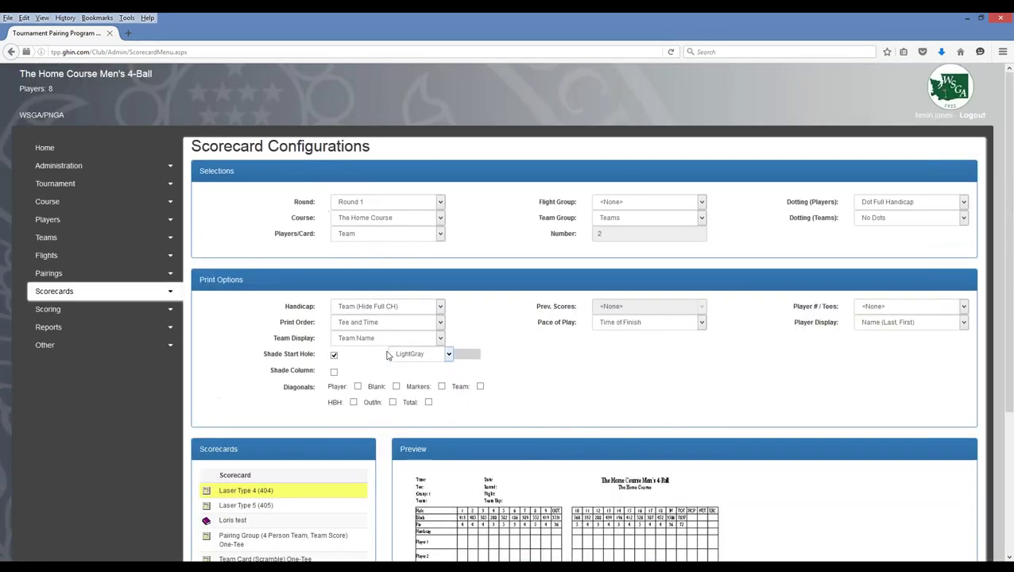
{"action": "left_click", "coordinate": [169, 295]}
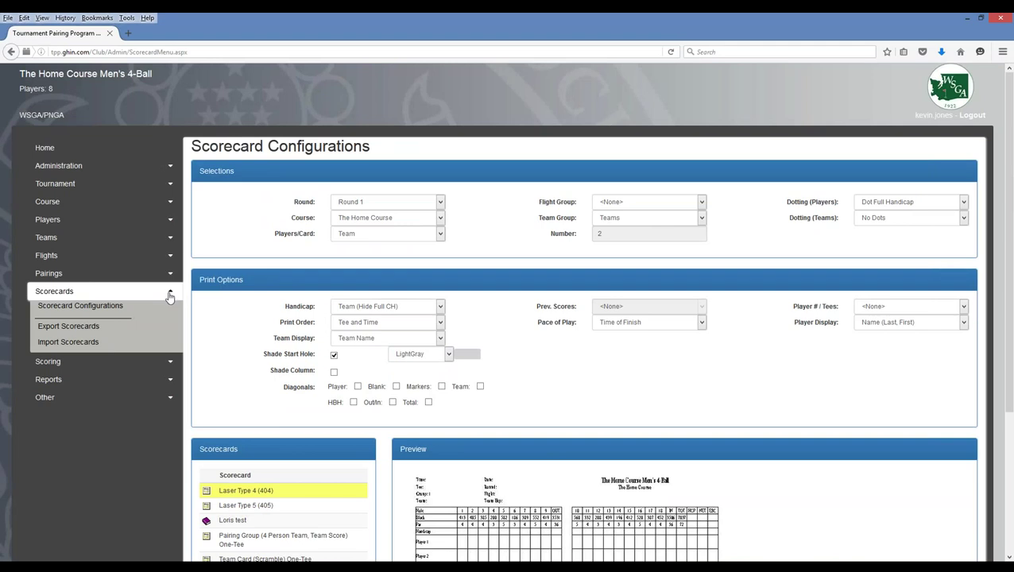
{"action": "left_click", "coordinate": [170, 295]}
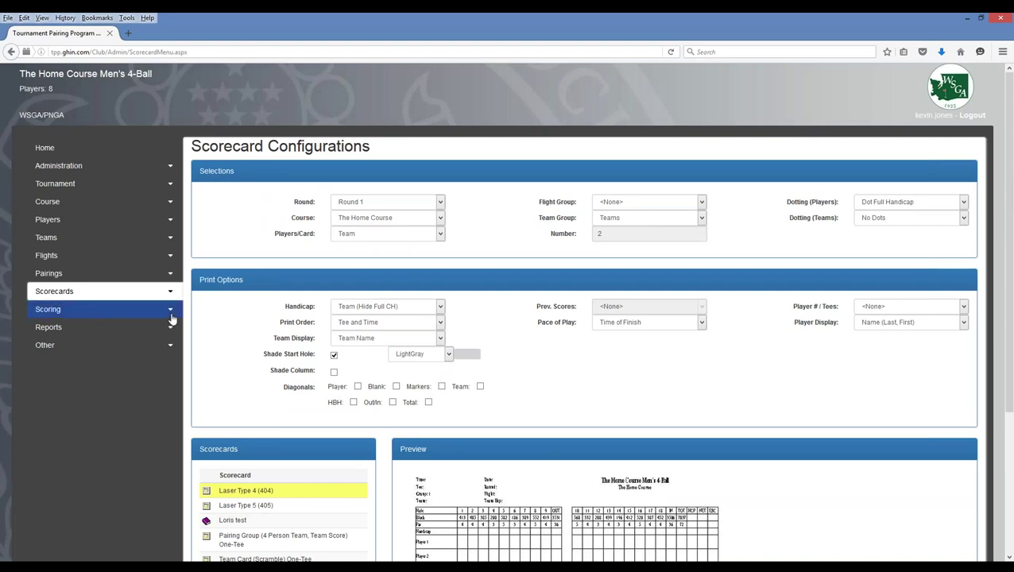
{"action": "left_click", "coordinate": [171, 314]}
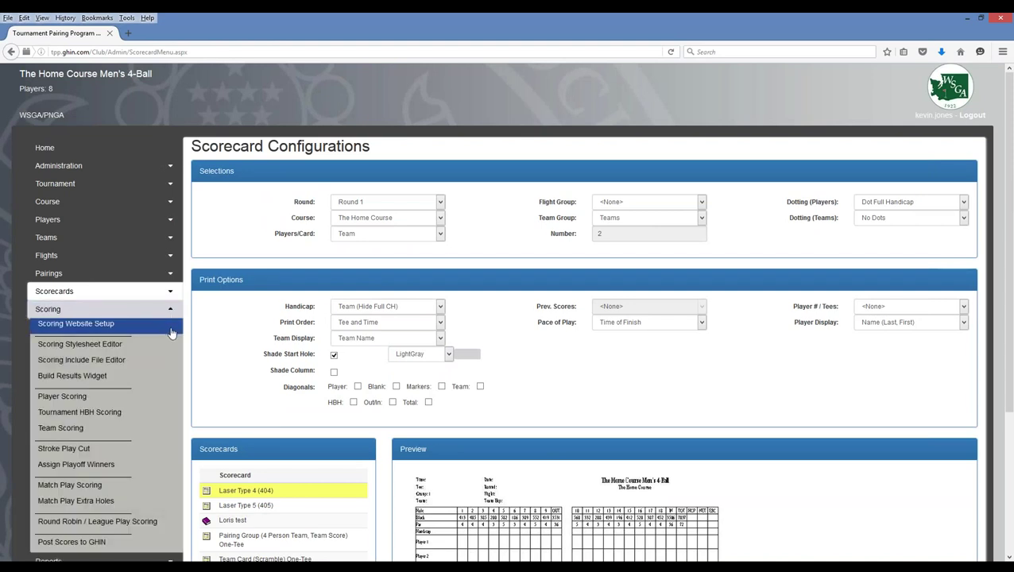
{"action": "scroll", "coordinate": [170, 329], "scroll_direction": "down", "scroll_amount": 1}
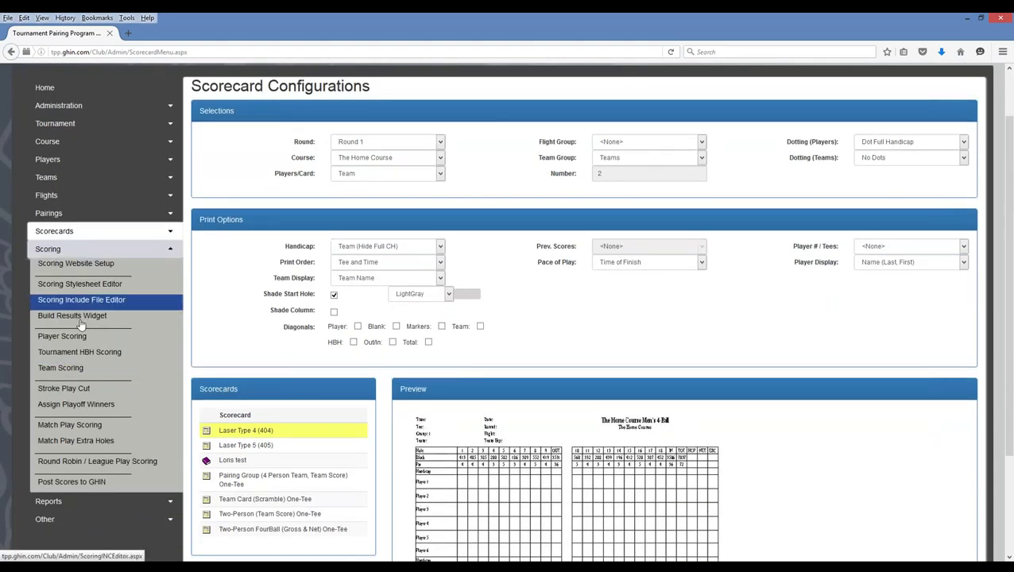
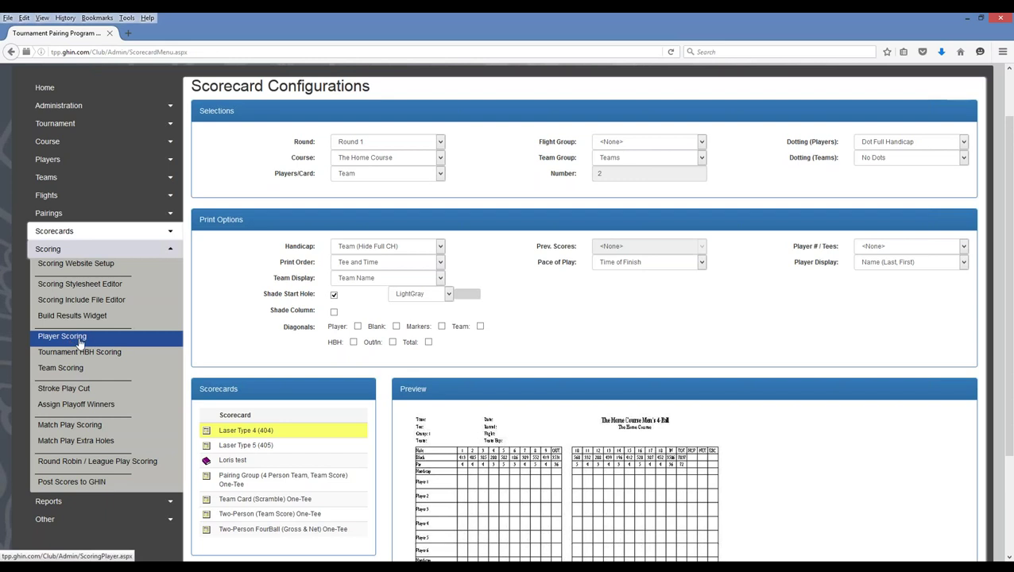
- Show the Round 1 Player Scoring list ordered by Starting Tee/Time
{"action": "left_click", "coordinate": [80, 340]}
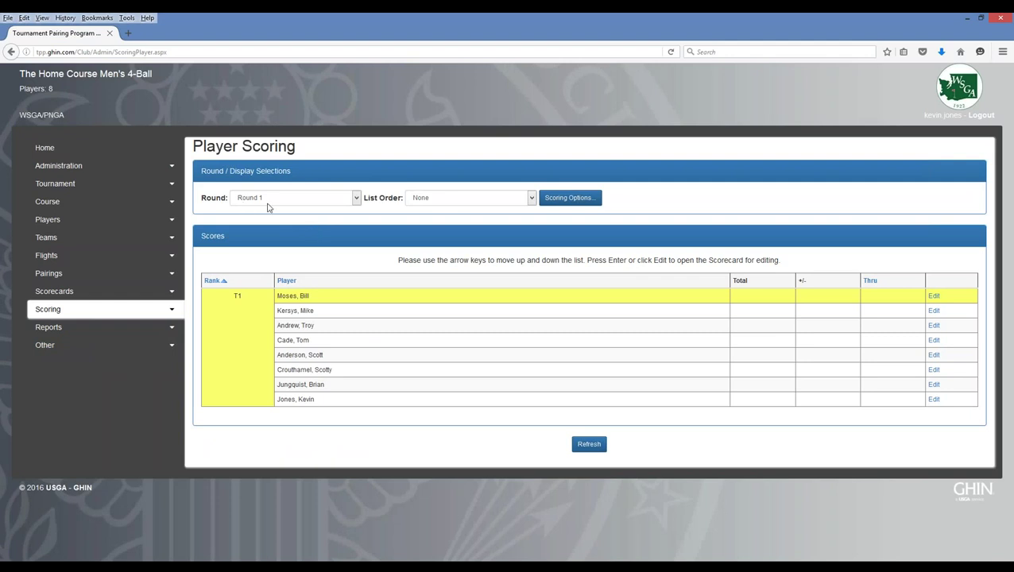
{"action": "left_click", "coordinate": [464, 205]}
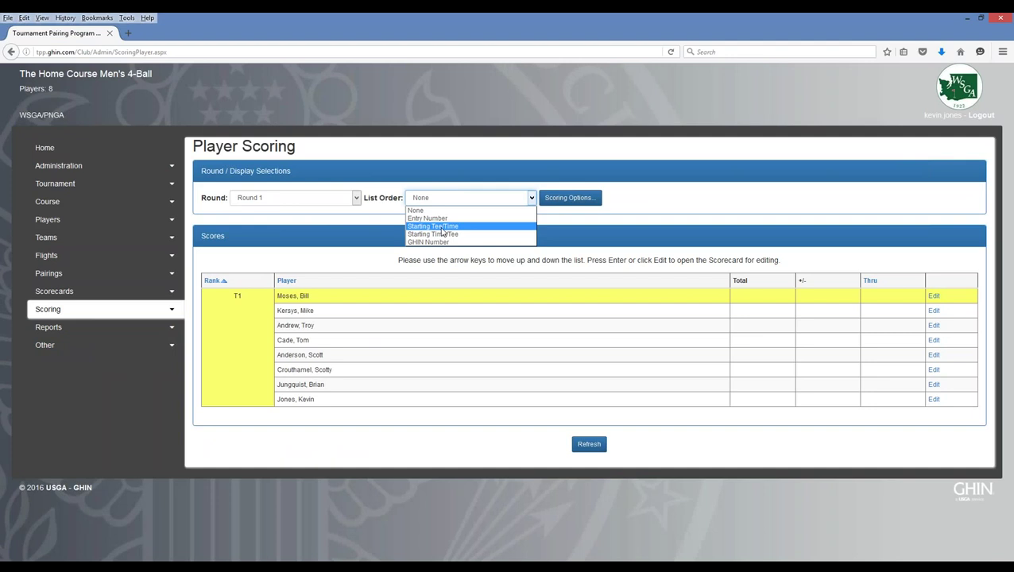
{"action": "left_click", "coordinate": [433, 226]}
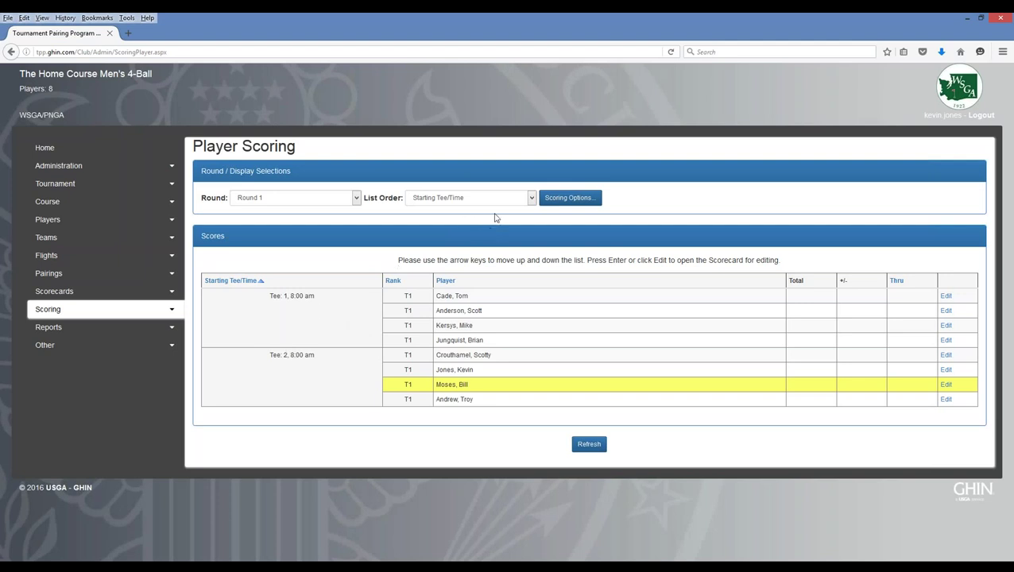
- In Scoring Options, keep Hole by Hole Scores entry and set Team Group to Teams
{"action": "left_click", "coordinate": [574, 198]}
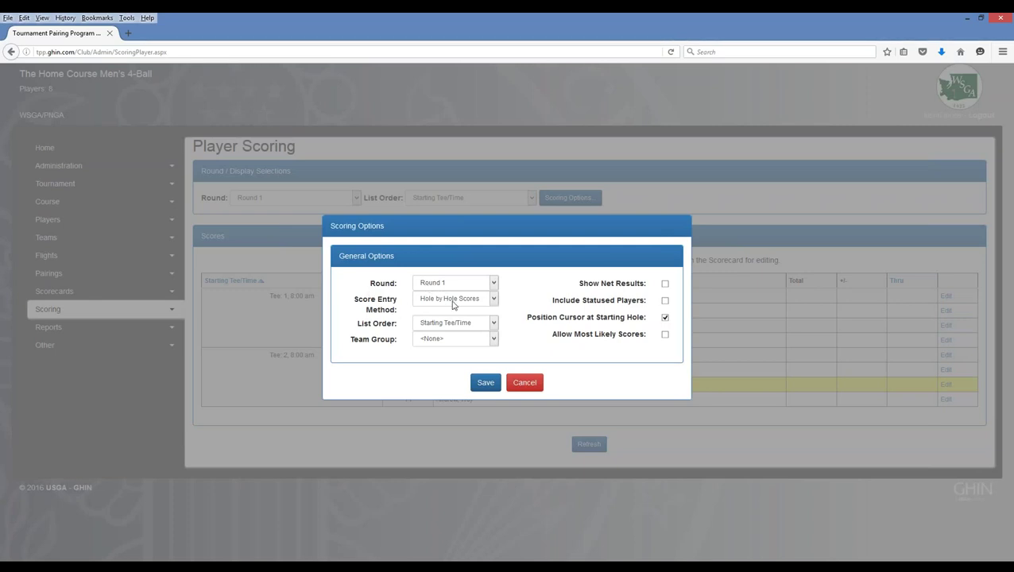
{"action": "left_click", "coordinate": [453, 301]}
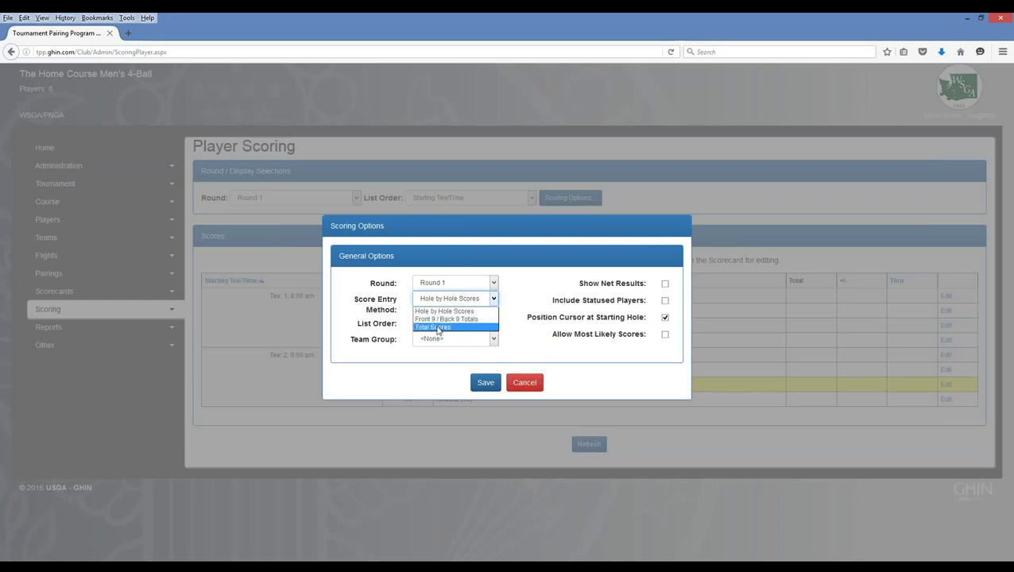
{"action": "left_click", "coordinate": [363, 307]}
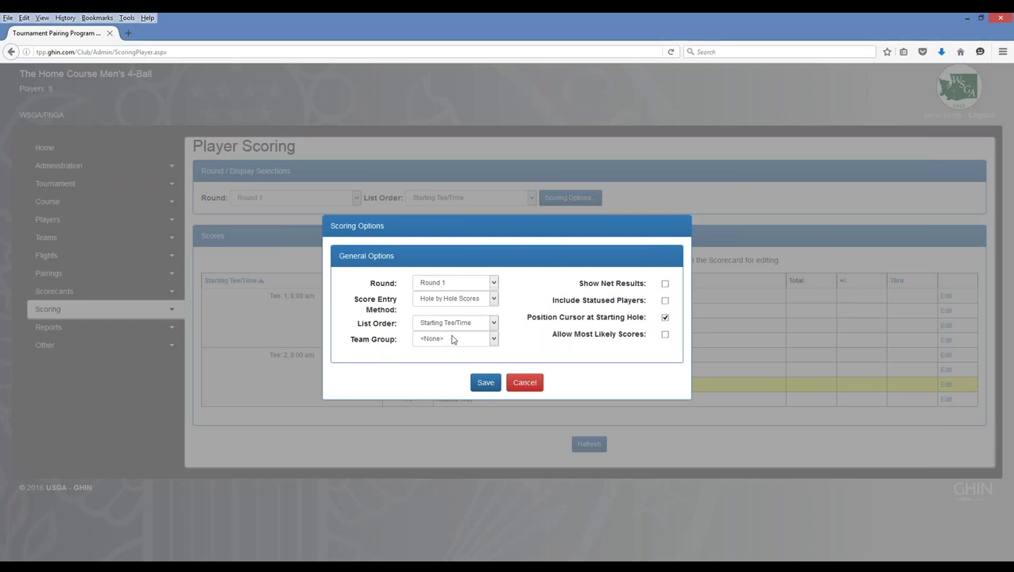
{"action": "left_click", "coordinate": [450, 341]}
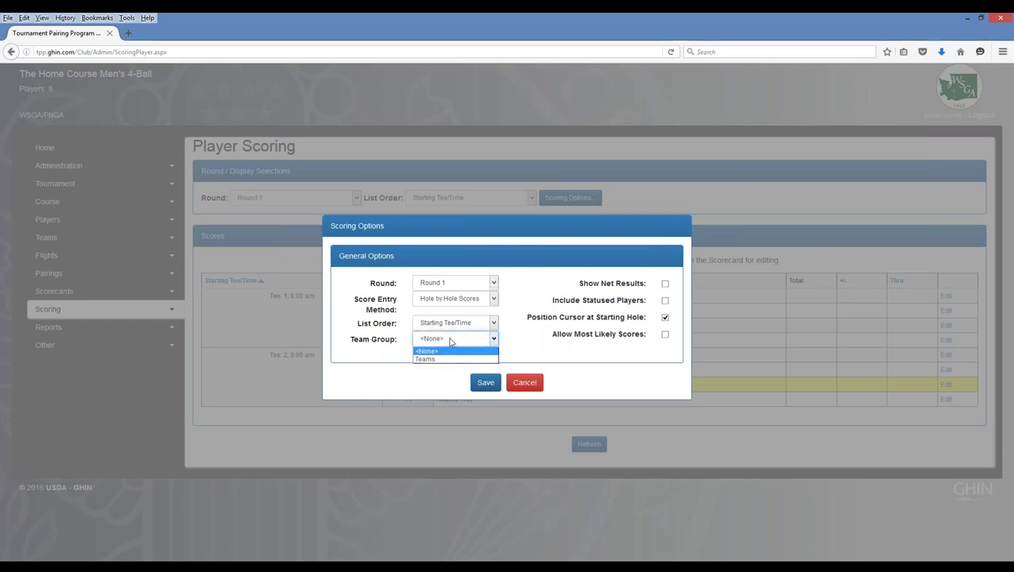
{"action": "left_click", "coordinate": [430, 361]}
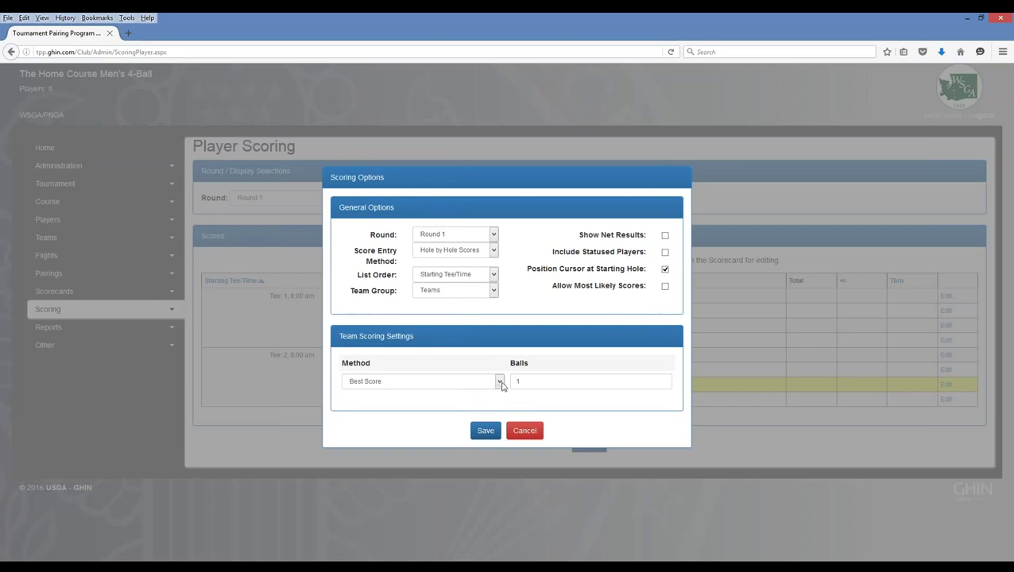
- Save team scoring as Best Ball with Show Net Results ticked
{"action": "left_click", "coordinate": [500, 383]}
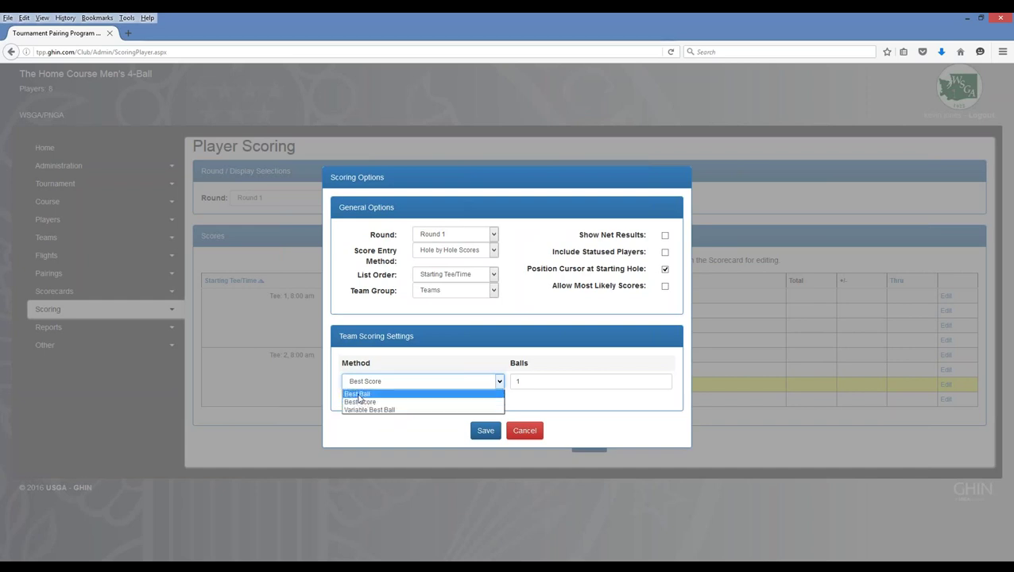
{"action": "left_click", "coordinate": [359, 394]}
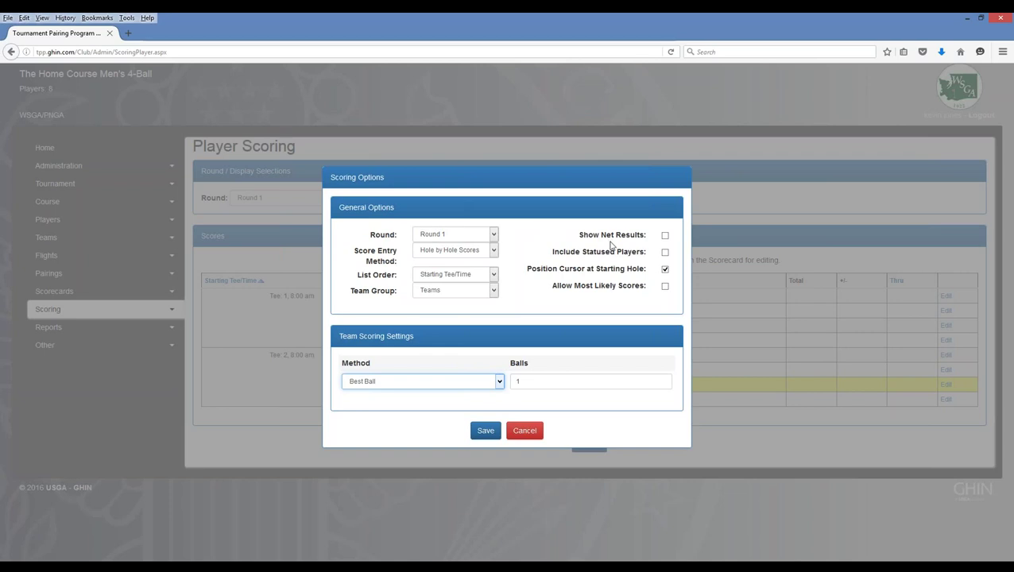
{"action": "left_click", "coordinate": [665, 235]}
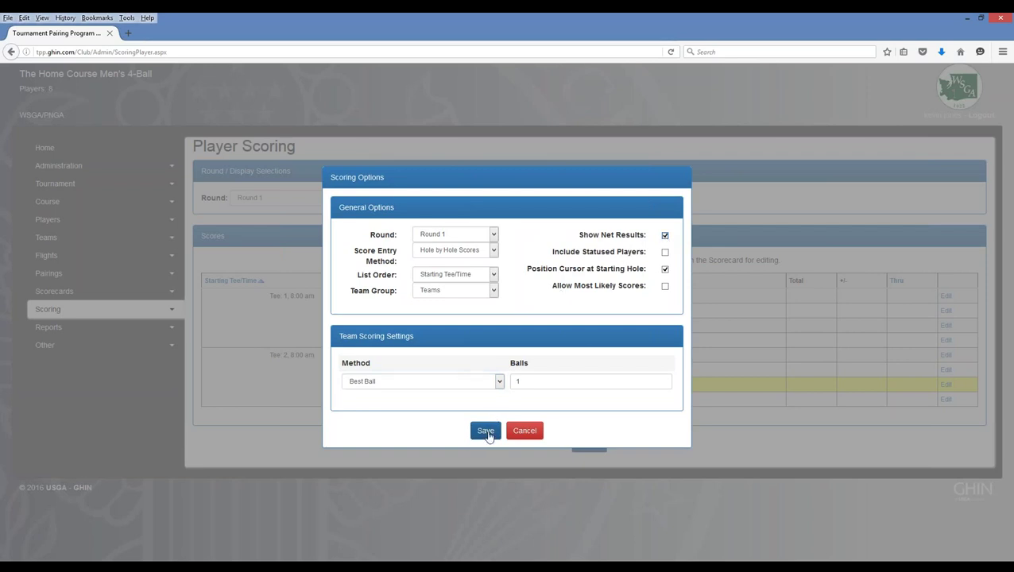
{"action": "left_click", "coordinate": [487, 431]}
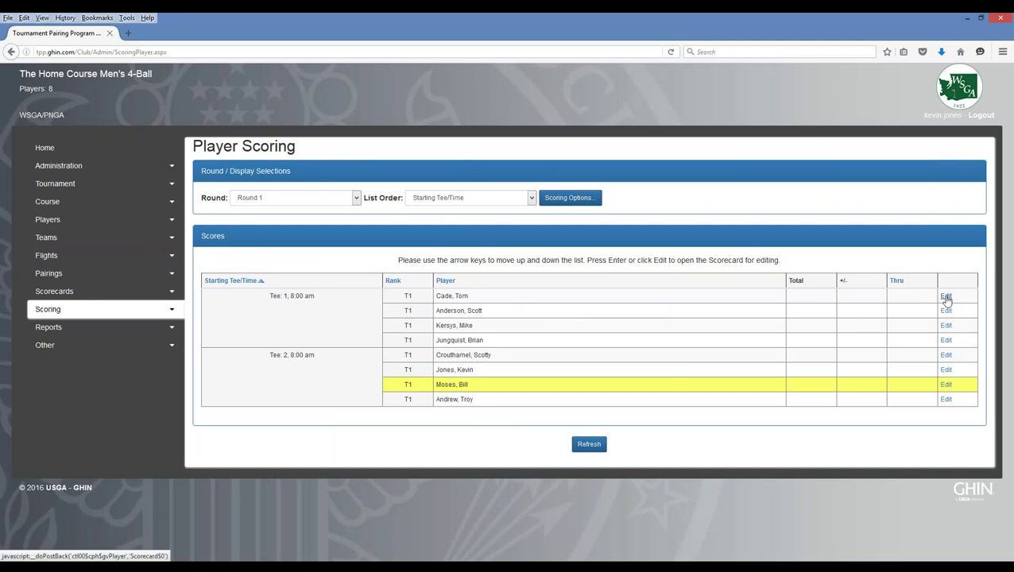
- Enter and save the first Tee 1 player's 18 hole scores, totalling 83 (+11)
{"action": "left_click", "coordinate": [946, 299]}
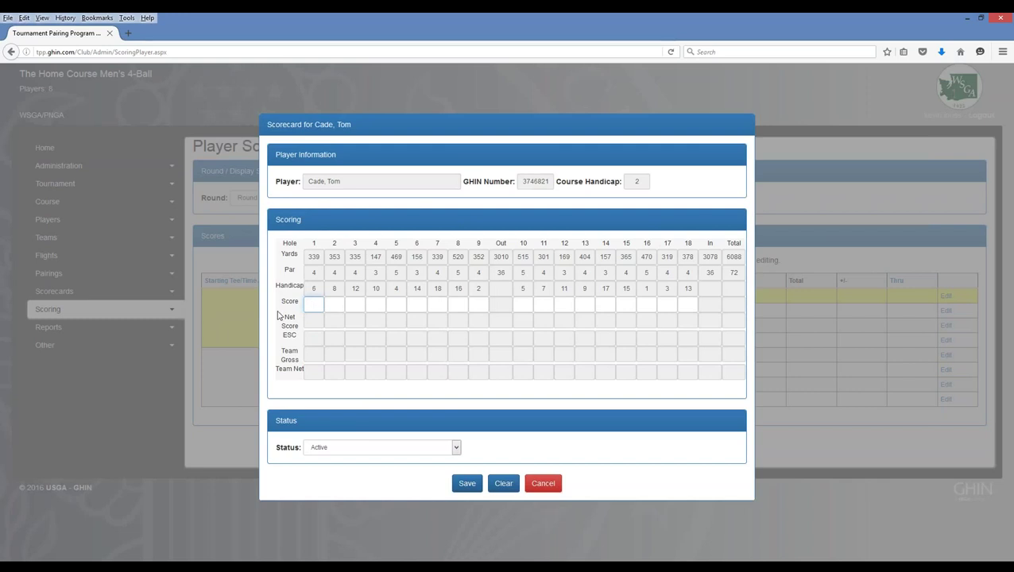
{"action": "key", "text": "Tab"}
{"action": "type", "text": "6"}
{"action": "key", "text": "Tab"}
{"action": "type", "text": "5\t3\t5\t8\t4\t2\t5\t"}
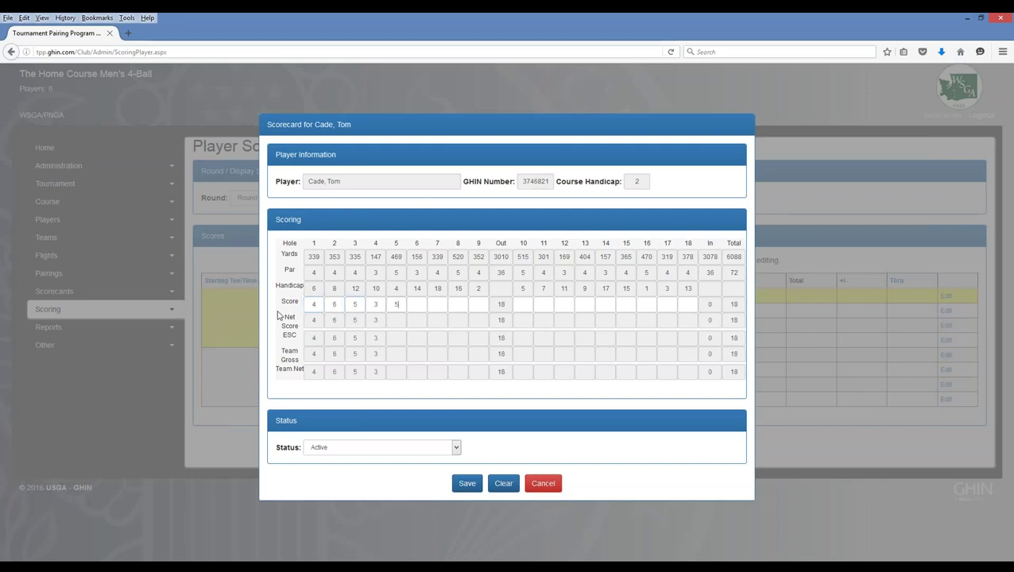
{"action": "type", "text": "6\t4\t5\t2\t3\t"}
{"action": "type", "text": "6"}
{"action": "key", "text": "Tab"}
{"action": "type", "text": "8"}
{"action": "key", "text": "Tab"}
{"action": "type", "text": "4"}
{"action": "key", "text": "Tab"}
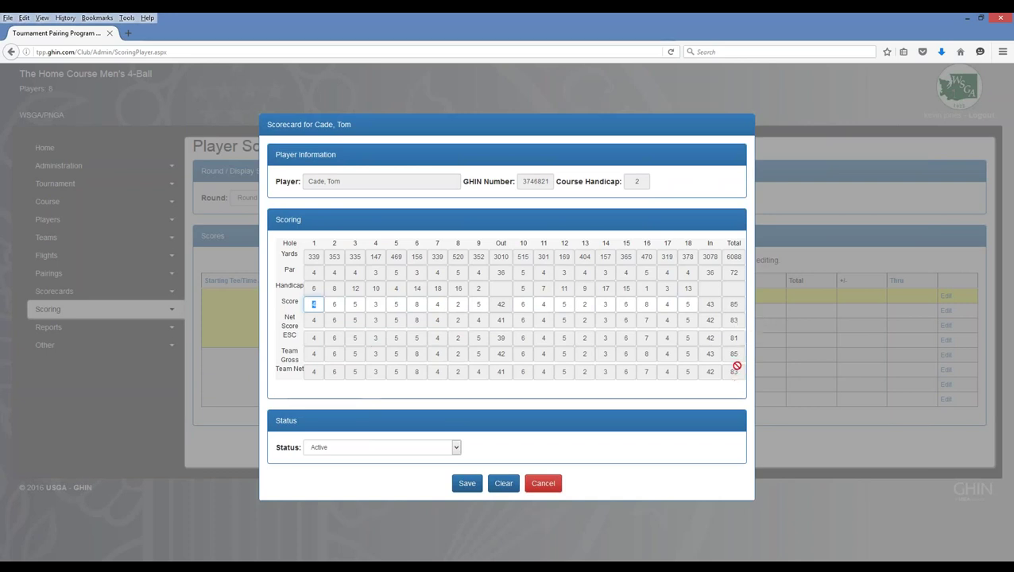
{"action": "left_click", "coordinate": [466, 483]}
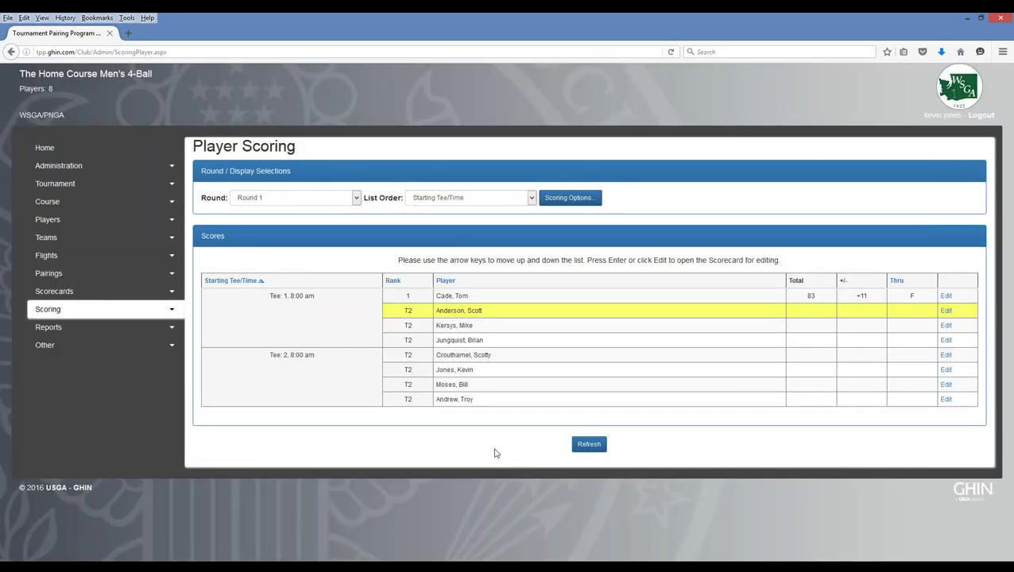
- Enter and save the second Tee 1 player's 18 hole scores, totalling 86 (+14)
{"action": "left_click", "coordinate": [947, 312]}
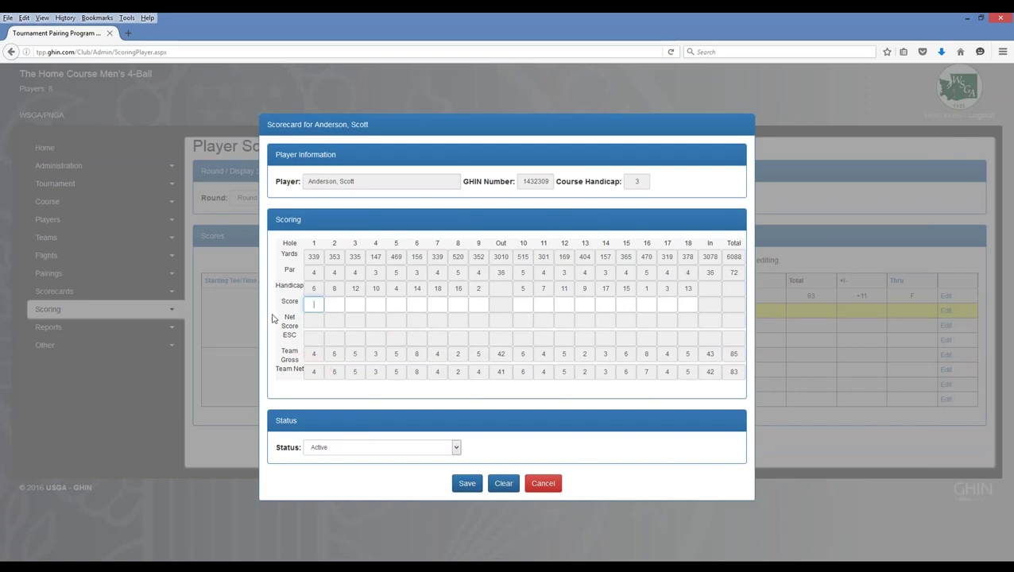
{"action": "type", "text": "458542684"}
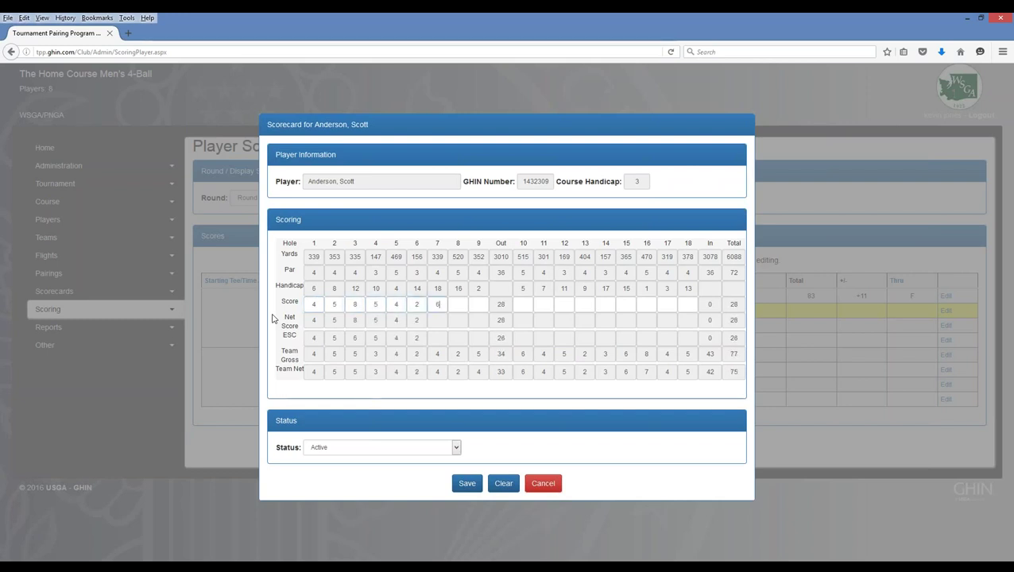
{"action": "type", "text": "5852"}
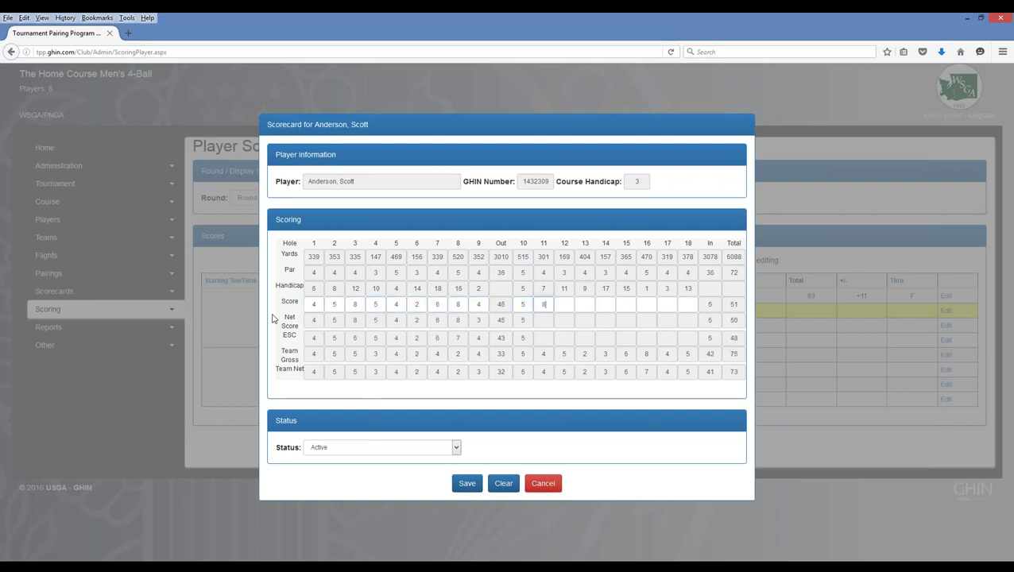
{"action": "type", "text": "645"}
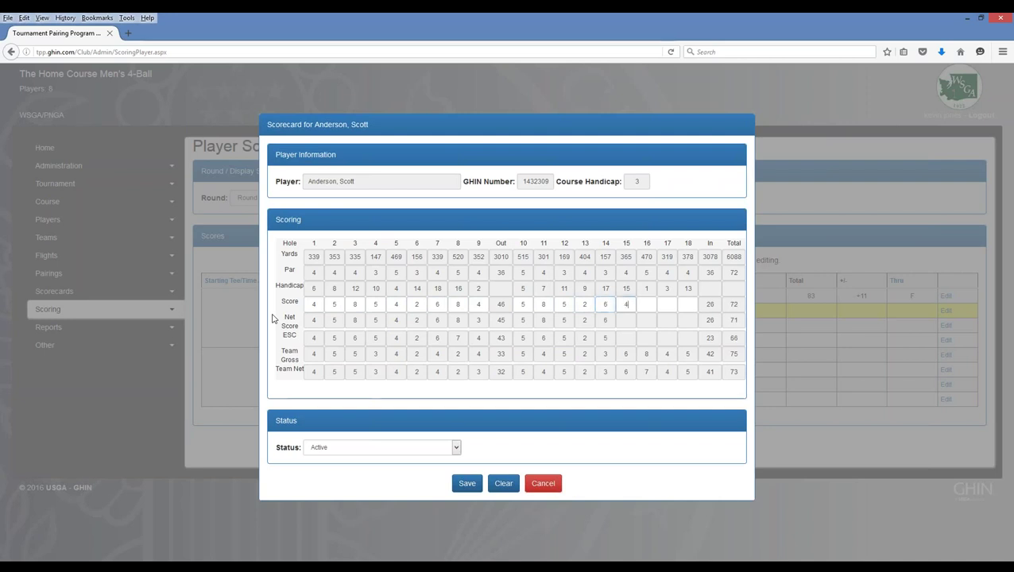
{"action": "type", "text": "44"}
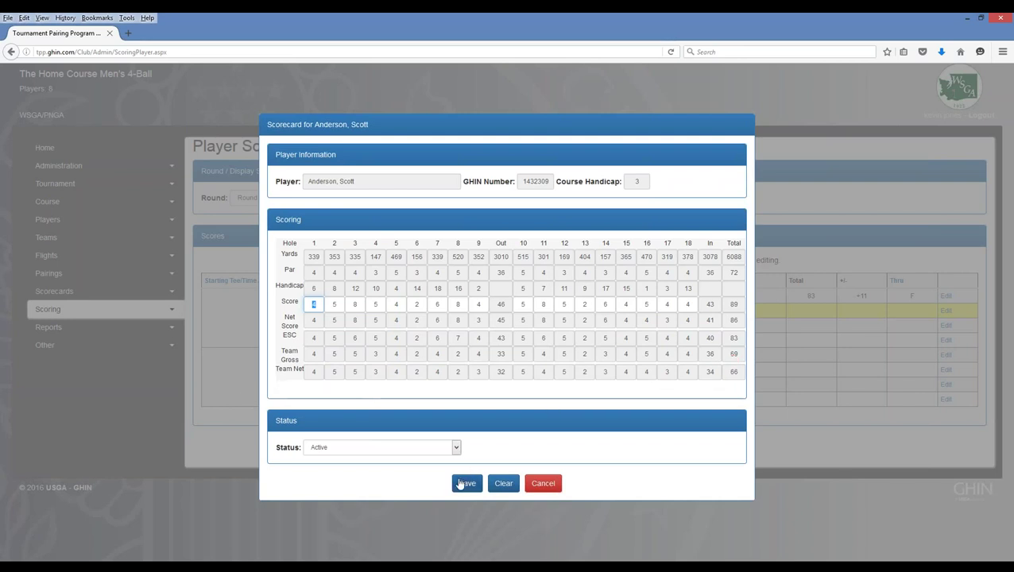
{"action": "left_click", "coordinate": [465, 483]}
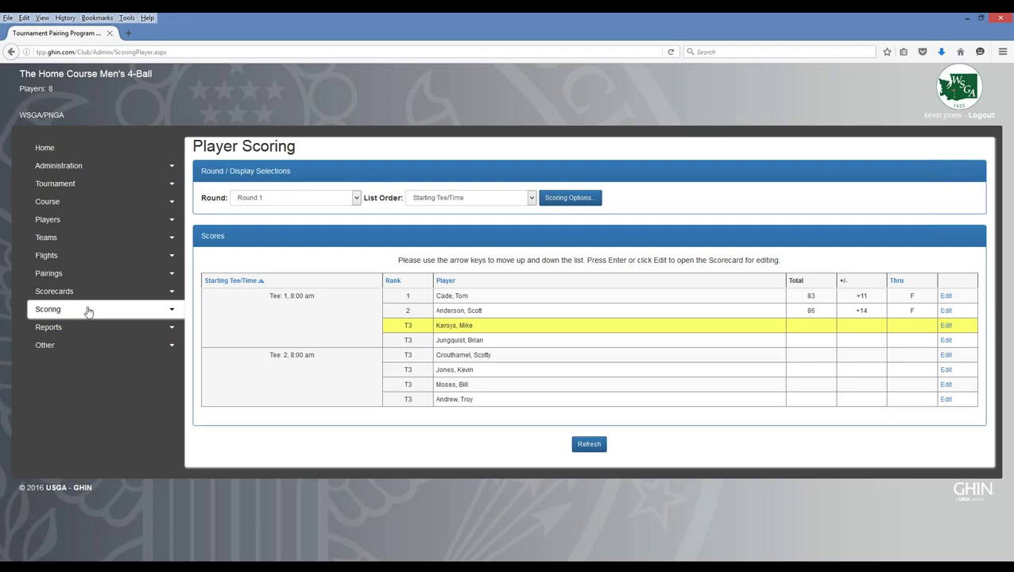
- Expand the sidebar's Scoring section and scroll down through its pages
{"action": "left_click", "coordinate": [173, 313]}
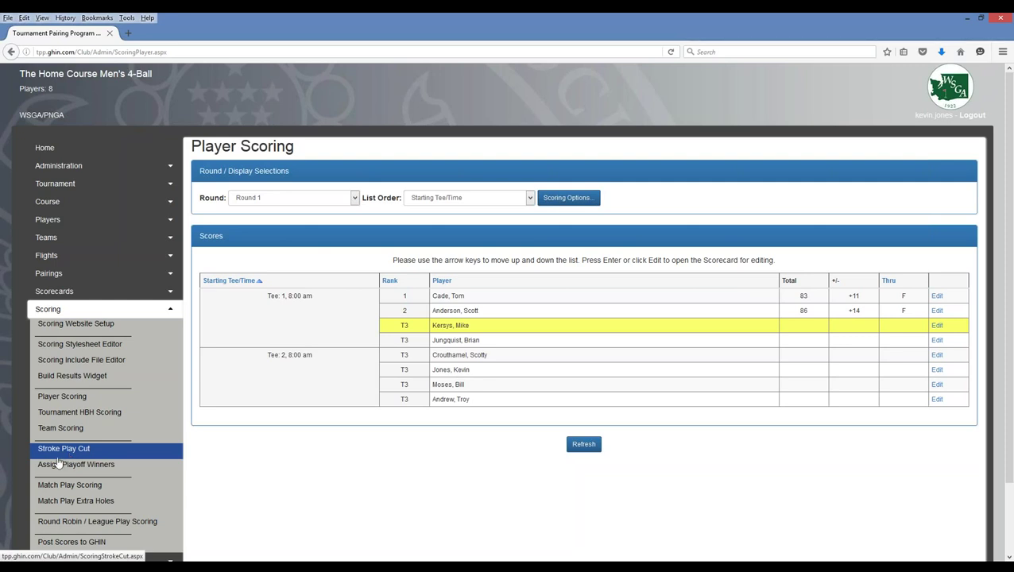
{"action": "scroll", "coordinate": [67, 469], "scroll_direction": "down", "scroll_amount": 2}
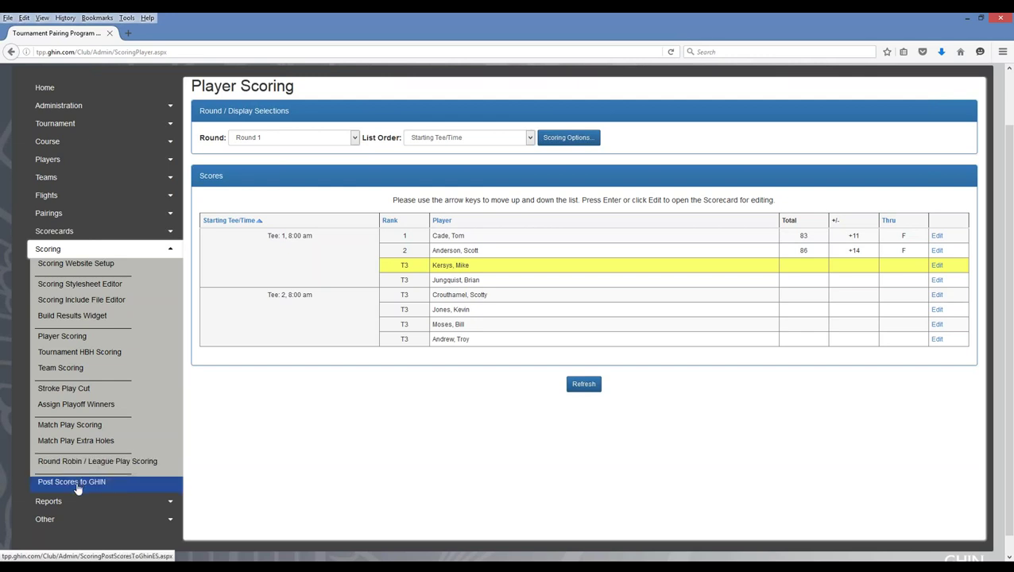
- Open Post Scores to GHIN for Round 1, leaving Post Scores As on Tournament
{"action": "left_click", "coordinate": [78, 487]}
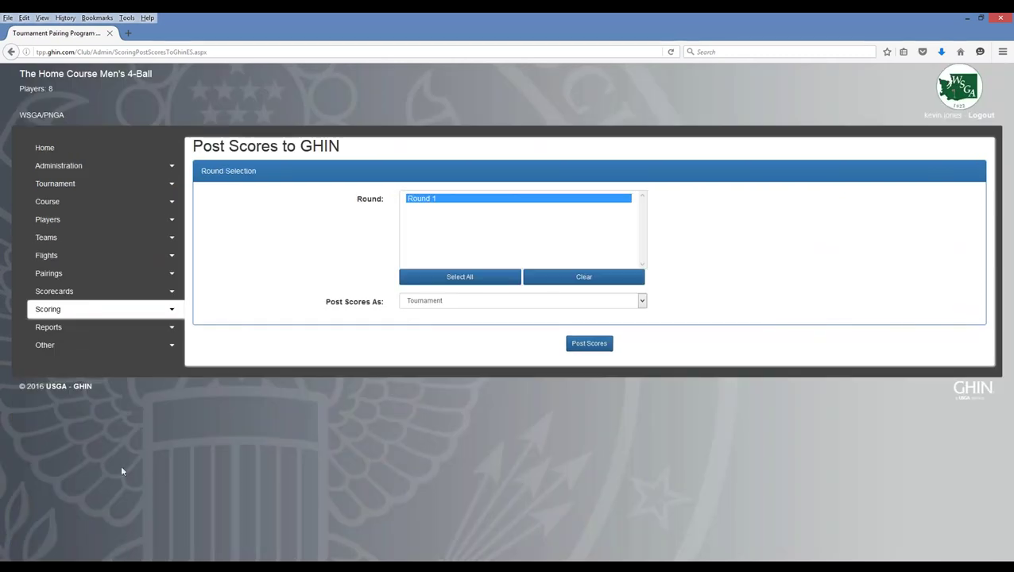
{"action": "left_click", "coordinate": [425, 303]}
{"action": "left_click", "coordinate": [425, 304]}
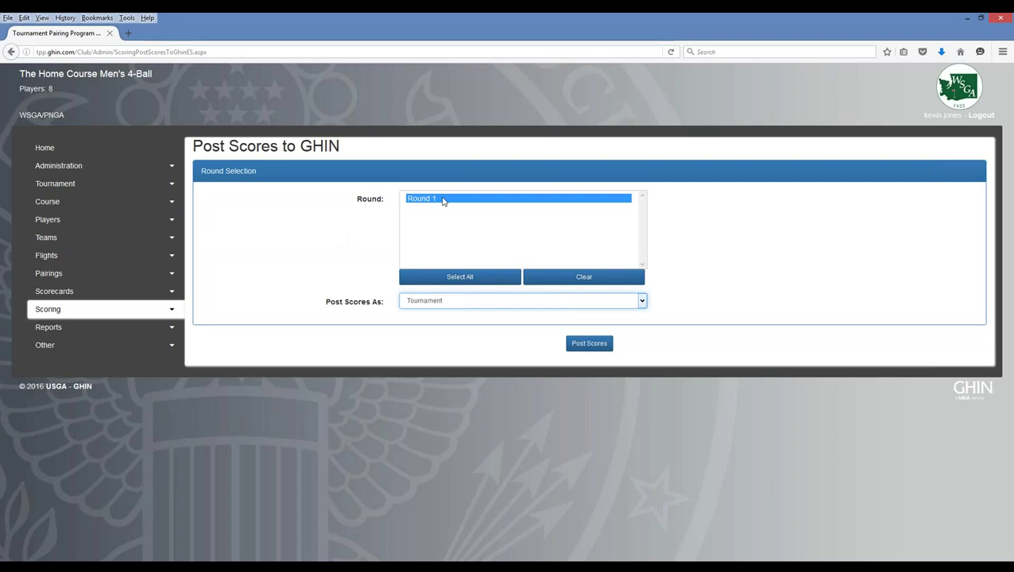
- Try Home, switch Post Scores As back to Tournament, and expand the Reports menu
{"action": "left_click", "coordinate": [446, 303]}
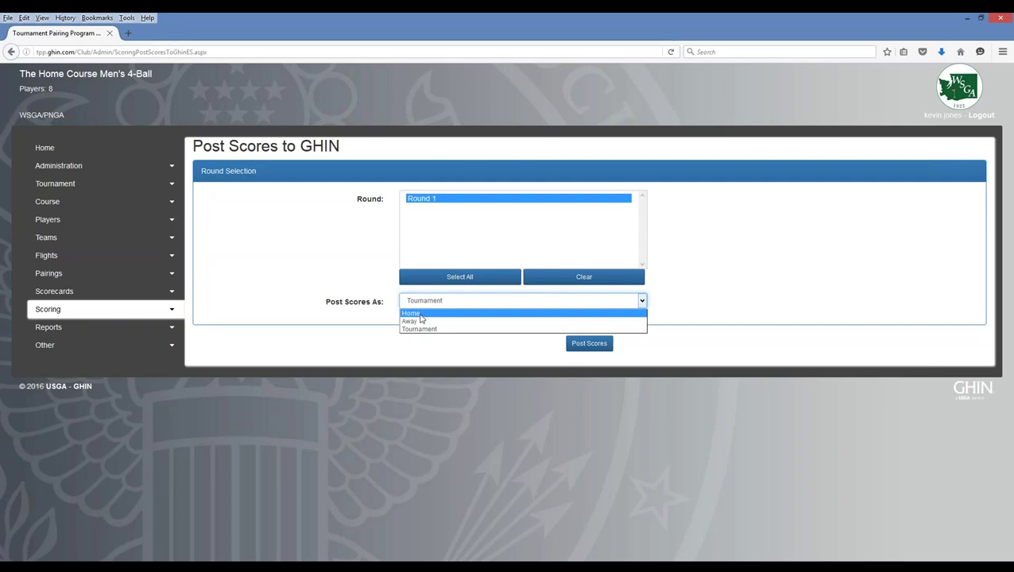
{"action": "left_click", "coordinate": [421, 314]}
{"action": "left_click", "coordinate": [421, 302]}
{"action": "left_click", "coordinate": [420, 328]}
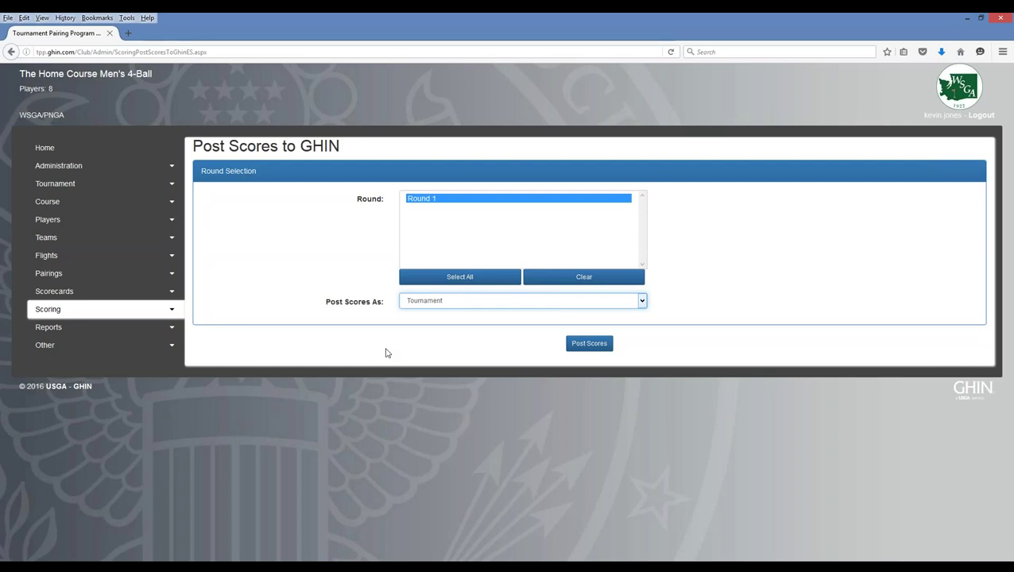
{"action": "left_click", "coordinate": [174, 328]}
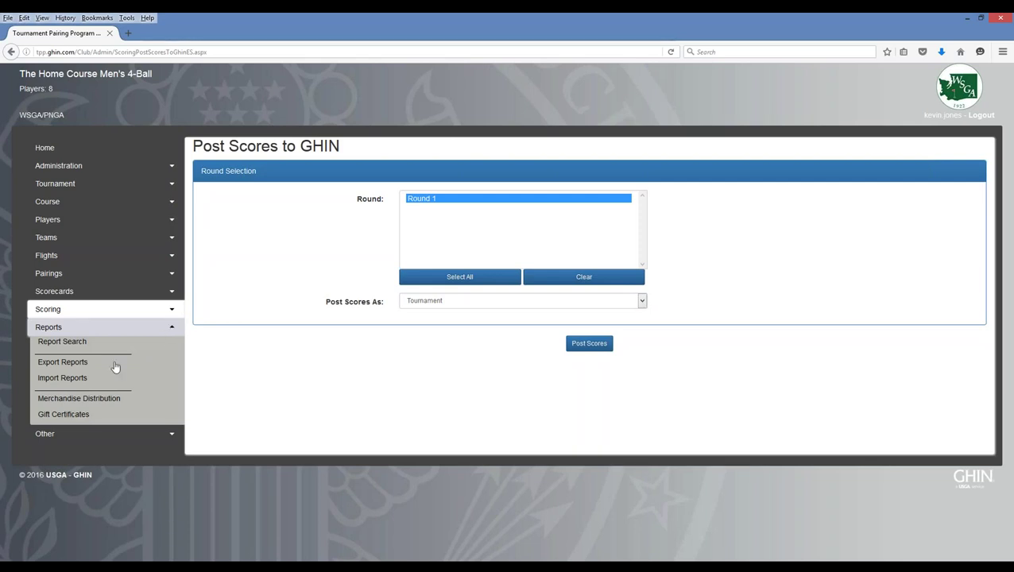
- Open Report Search, set Report Category to Scoring, and list its report types
{"action": "left_click", "coordinate": [61, 345]}
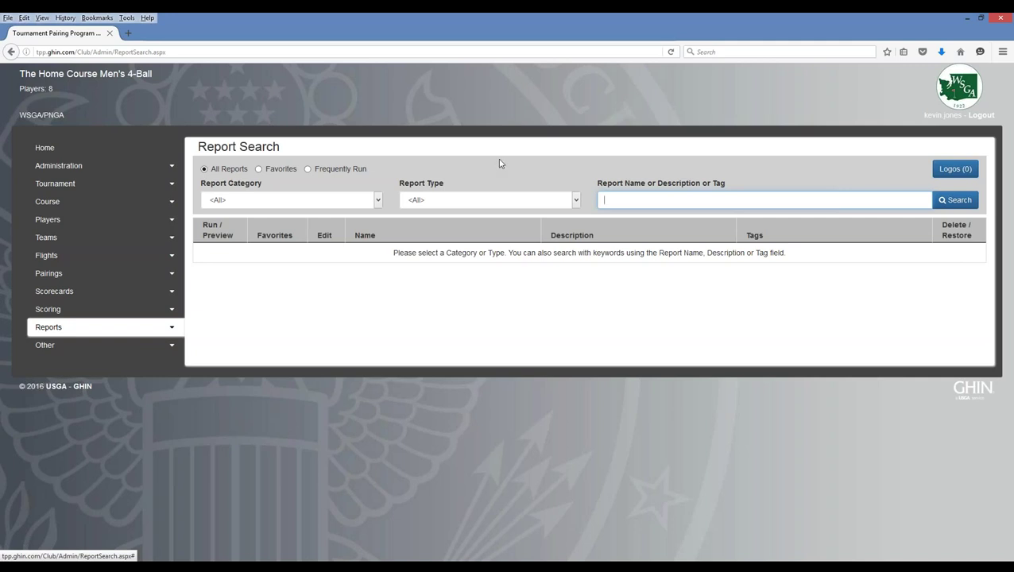
{"action": "left_click", "coordinate": [379, 201]}
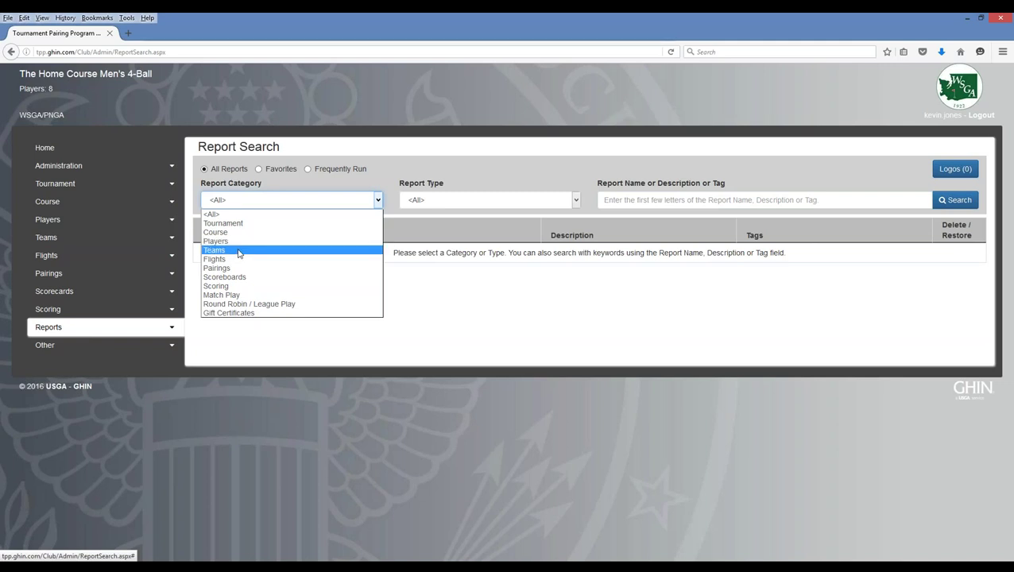
{"action": "left_click", "coordinate": [219, 286]}
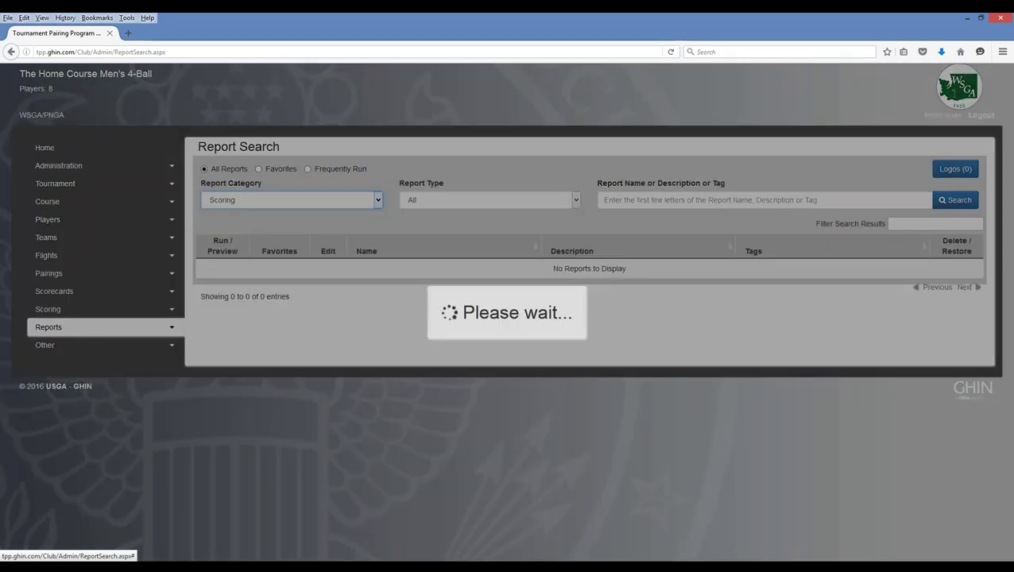
{"action": "left_click", "coordinate": [474, 200]}
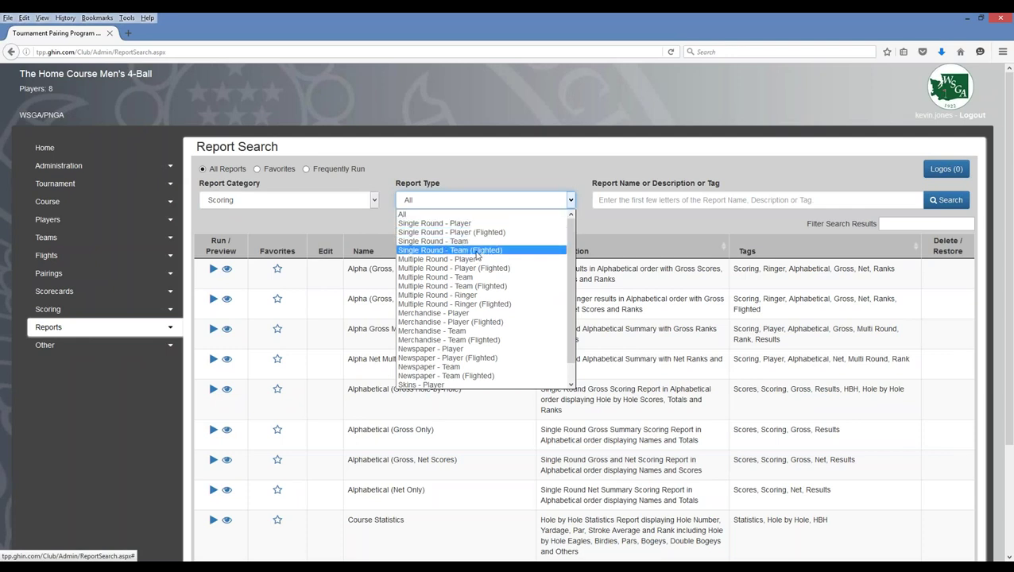
- Filter to Single Round - Team and preview the Gross Scores (Players, Net & +/-) report
{"action": "left_click", "coordinate": [436, 242]}
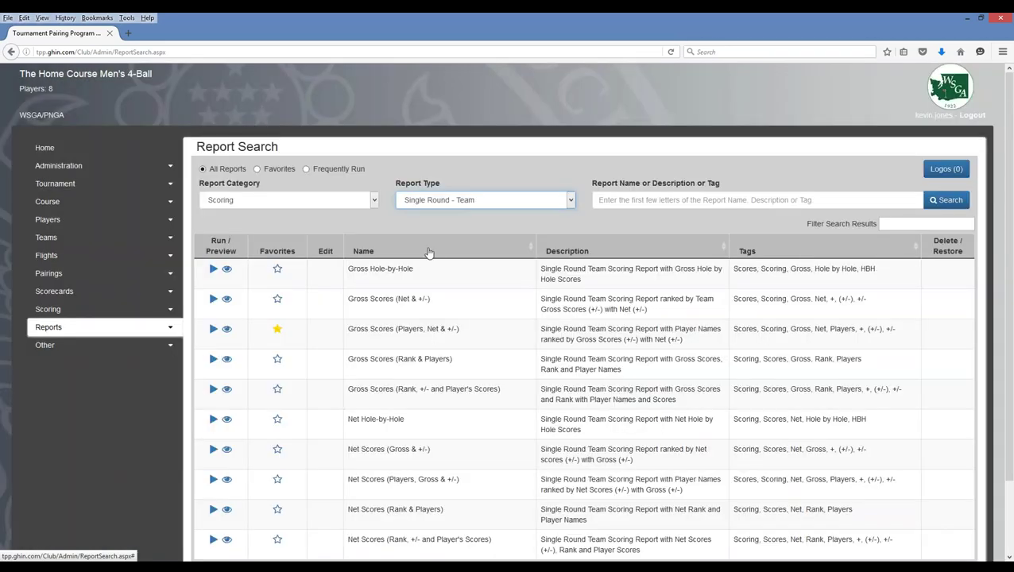
{"action": "scroll", "coordinate": [334, 324], "scroll_direction": "down", "scroll_amount": 2}
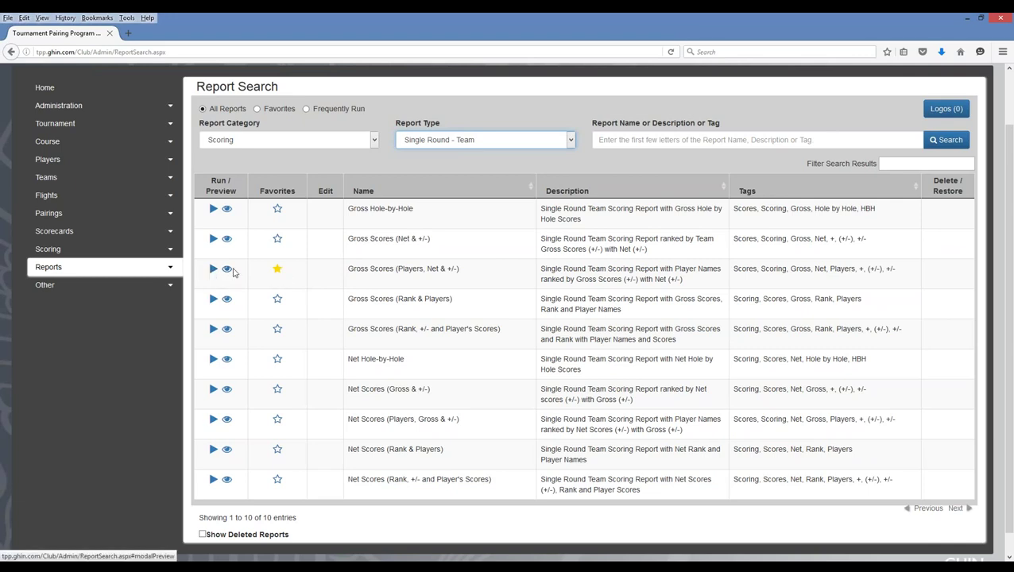
{"action": "left_click", "coordinate": [226, 269]}
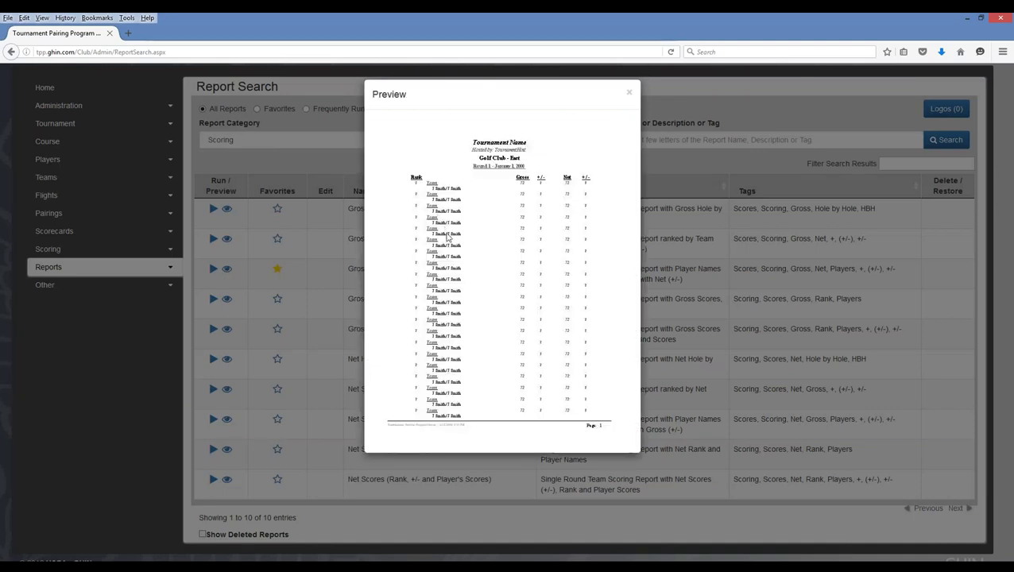
{"action": "left_click", "coordinate": [629, 95]}
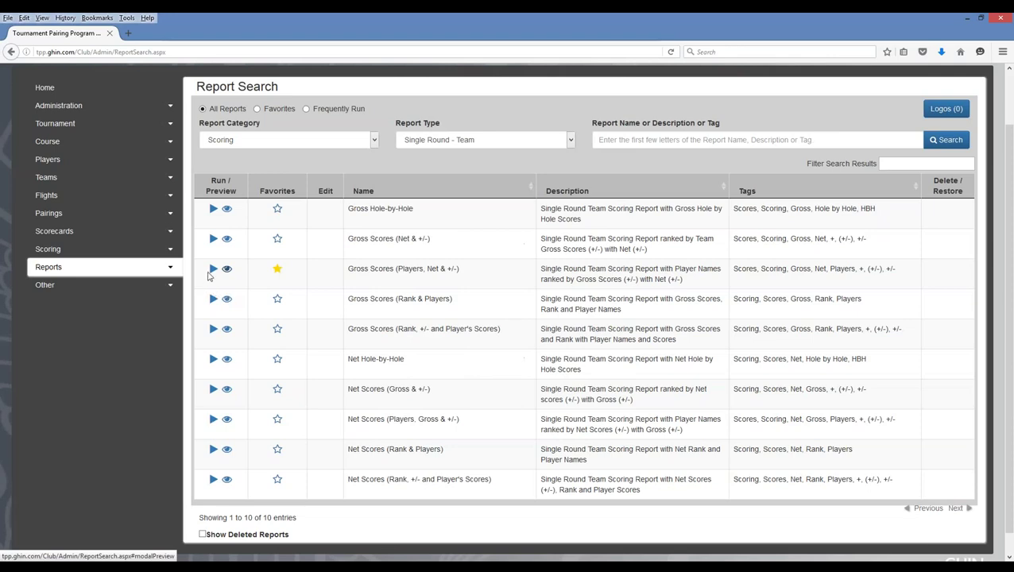
- Run the Gross Scores (Players, Net & +/-) team report with Gross/Net score type and no tie break
{"action": "left_click", "coordinate": [213, 270]}
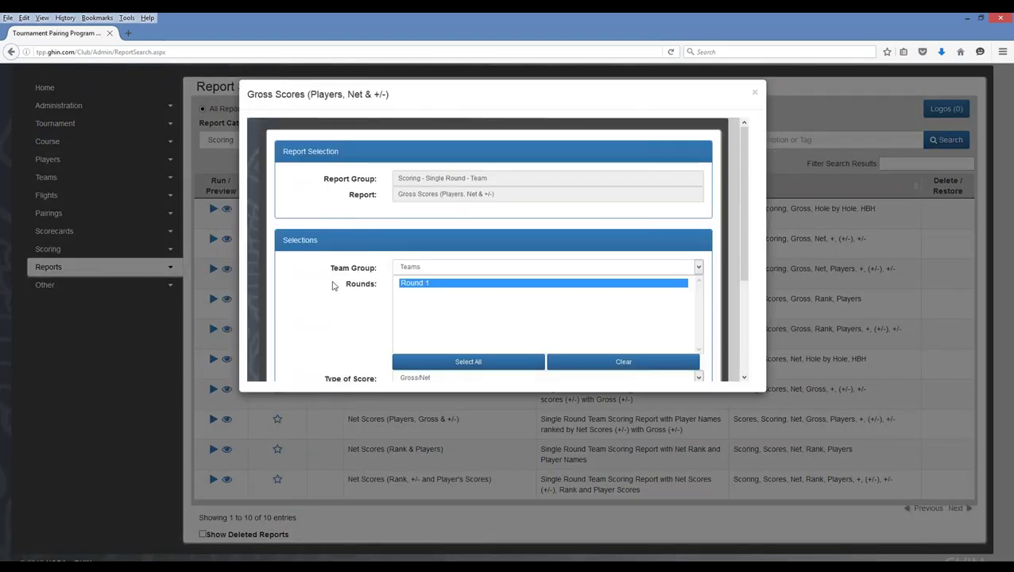
{"action": "scroll", "coordinate": [333, 286], "scroll_direction": "down", "scroll_amount": 1}
{"action": "scroll", "coordinate": [333, 286], "scroll_direction": "down", "scroll_amount": 1}
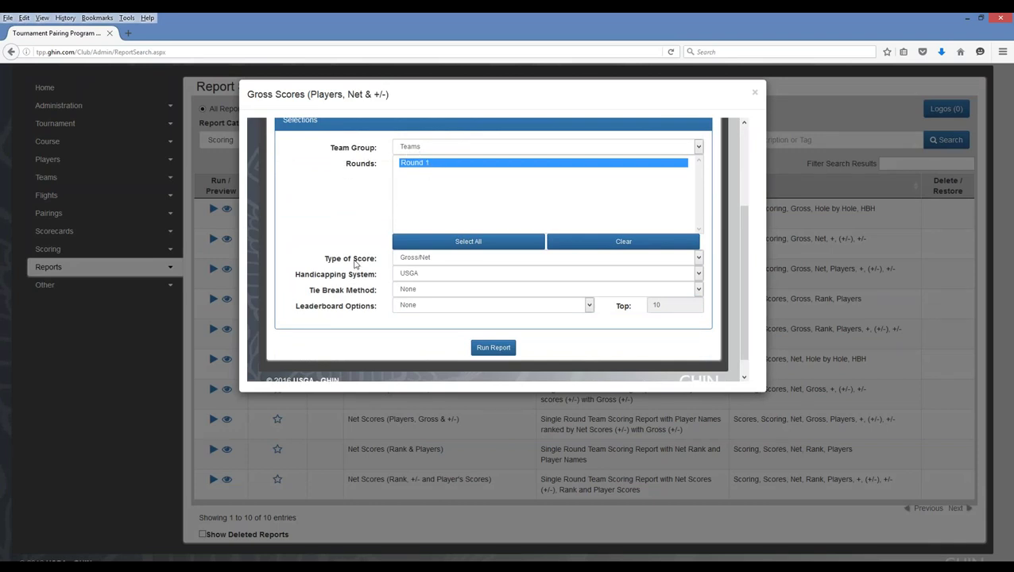
{"action": "left_click", "coordinate": [408, 263]}
{"action": "left_click", "coordinate": [407, 264]}
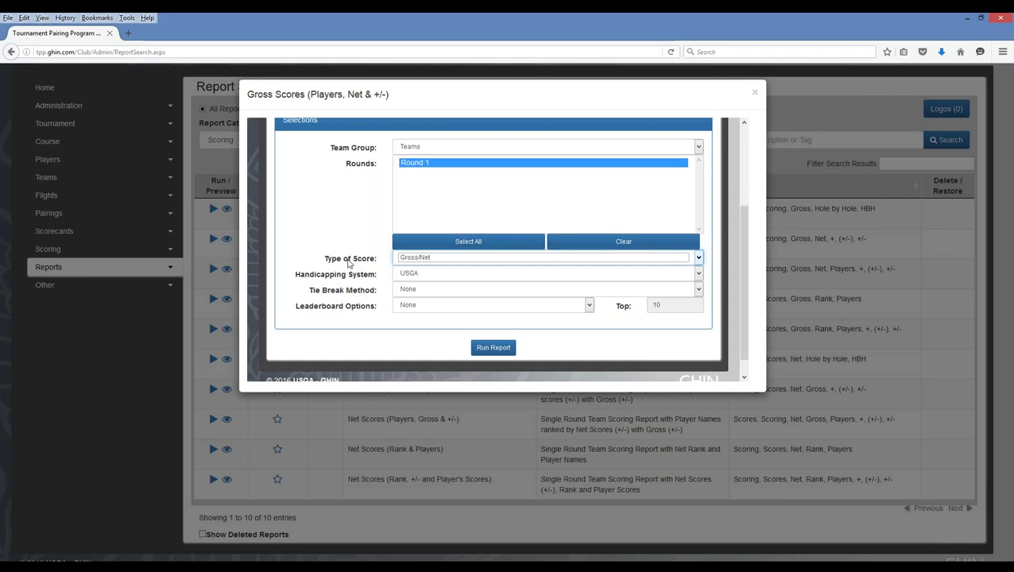
{"action": "left_click", "coordinate": [435, 263]}
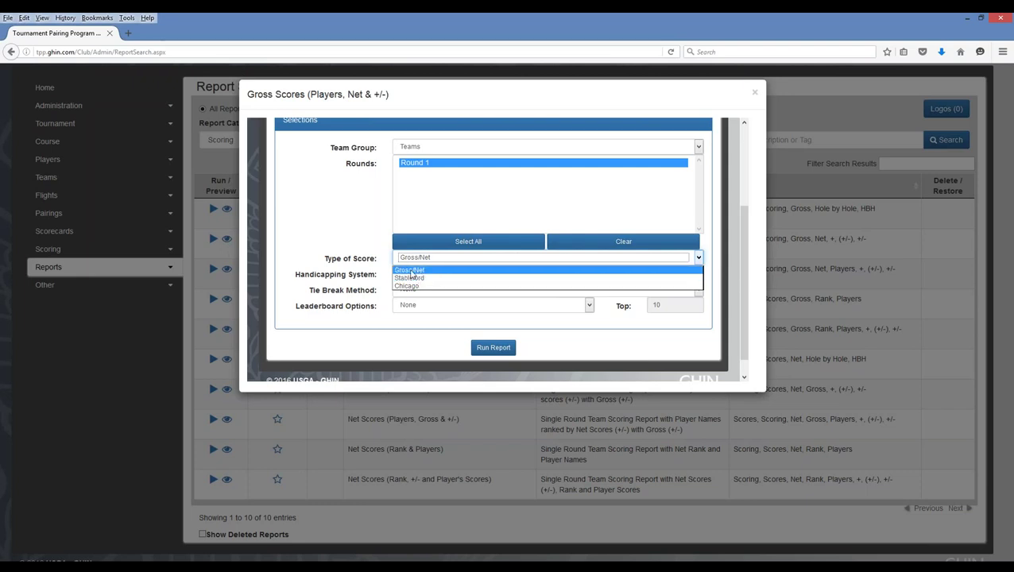
{"action": "left_click", "coordinate": [411, 272]}
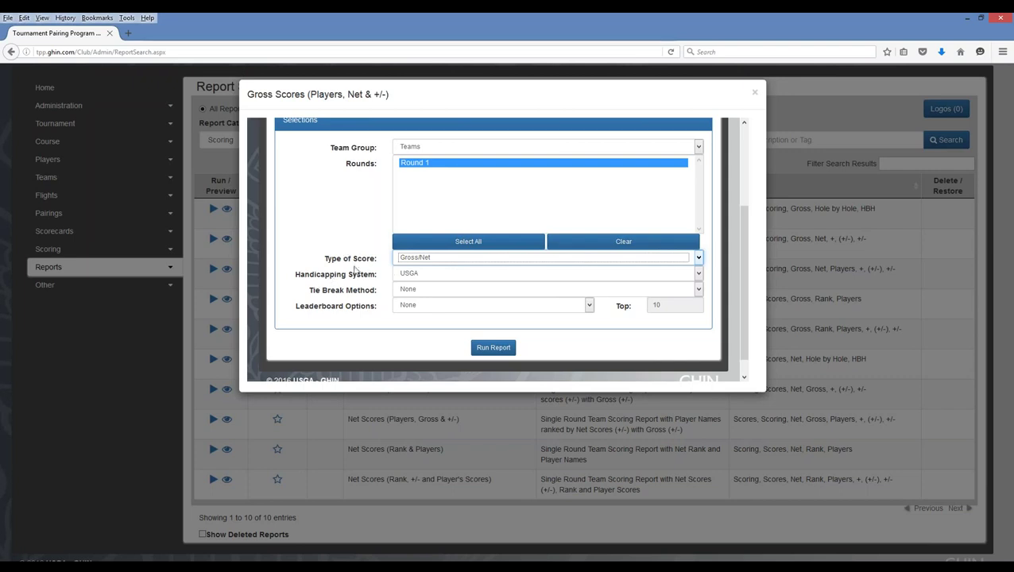
{"action": "left_click", "coordinate": [419, 292]}
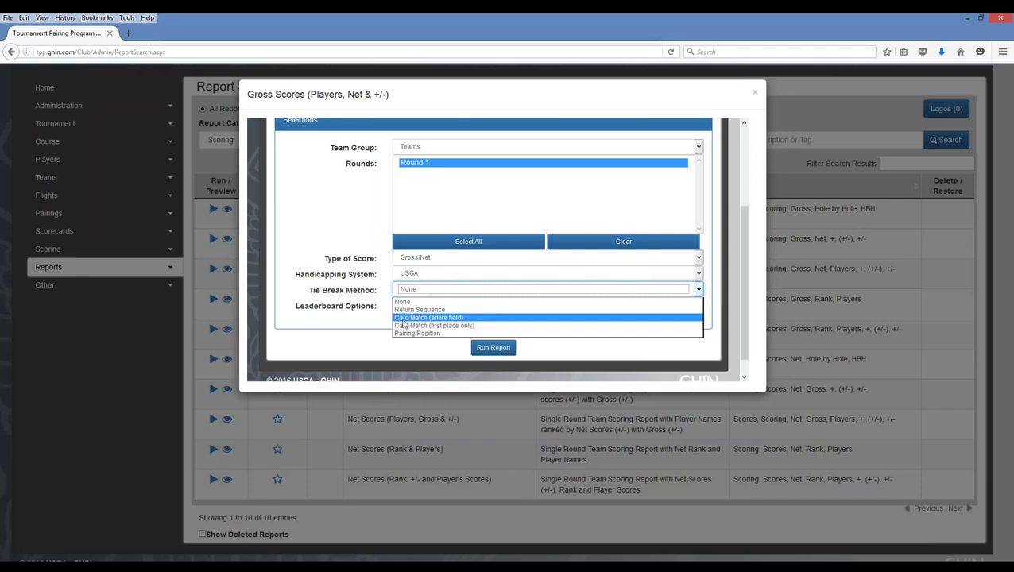
{"action": "left_click", "coordinate": [332, 325]}
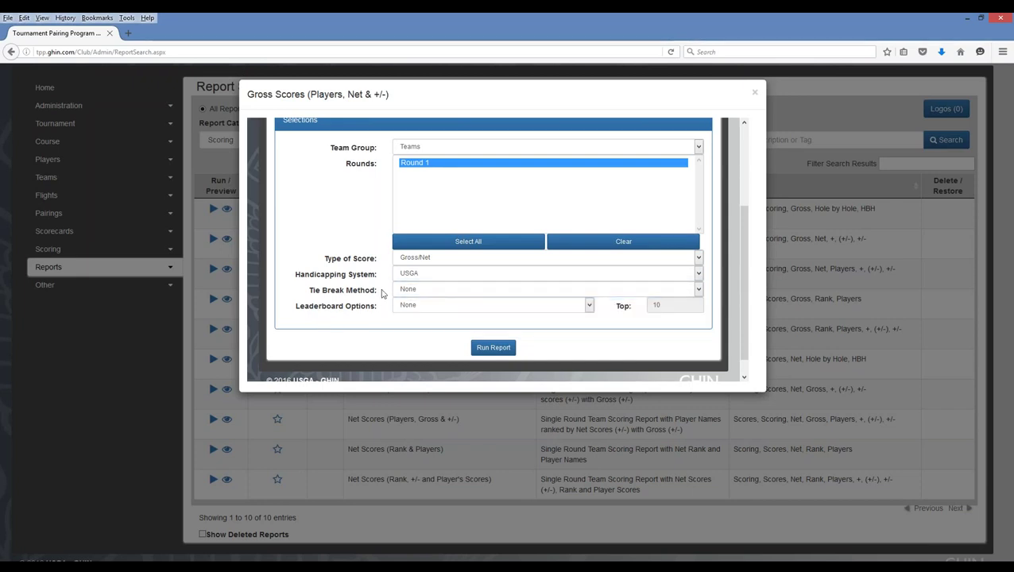
{"action": "left_click", "coordinate": [501, 350]}
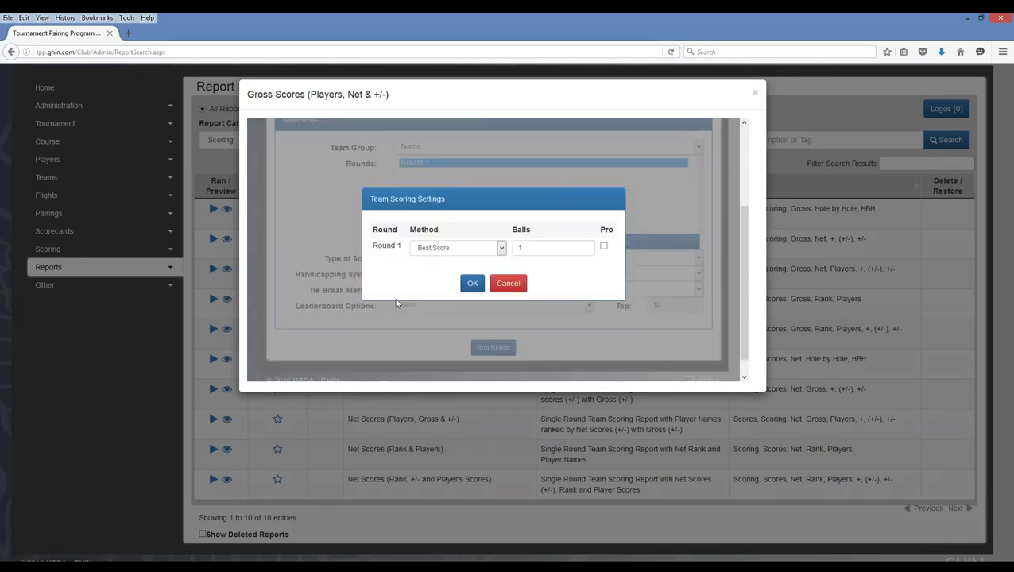
- Change the team scoring method from Best Score to Best Ball, 1 ball, and generate the report
{"action": "left_click", "coordinate": [473, 248]}
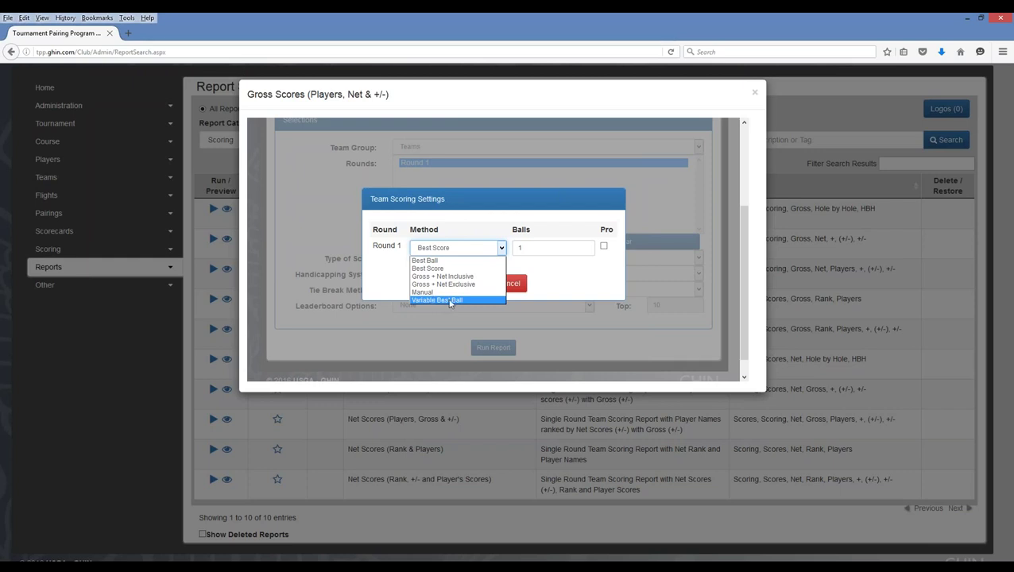
{"action": "left_click", "coordinate": [428, 262]}
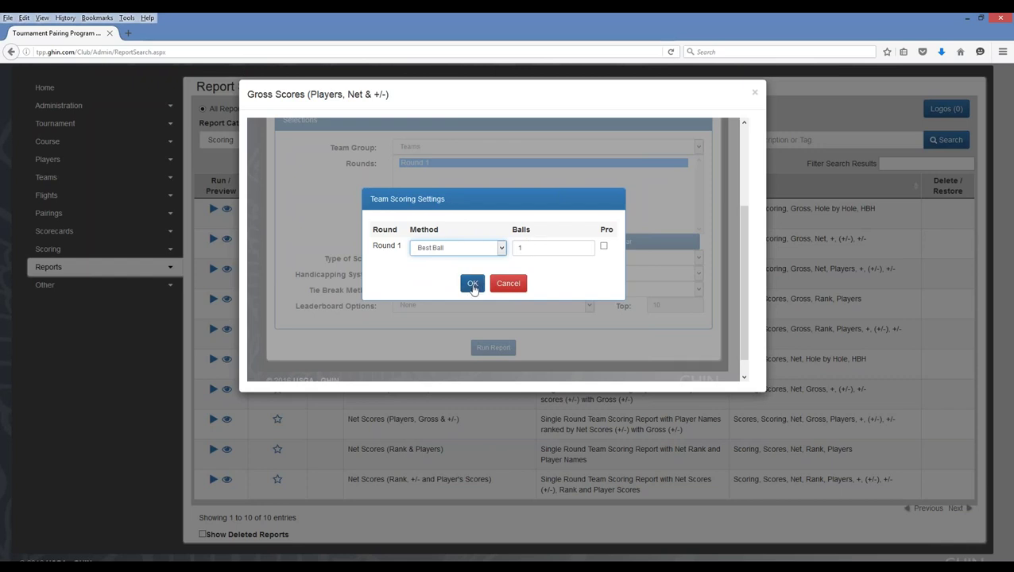
{"action": "left_click", "coordinate": [473, 284]}
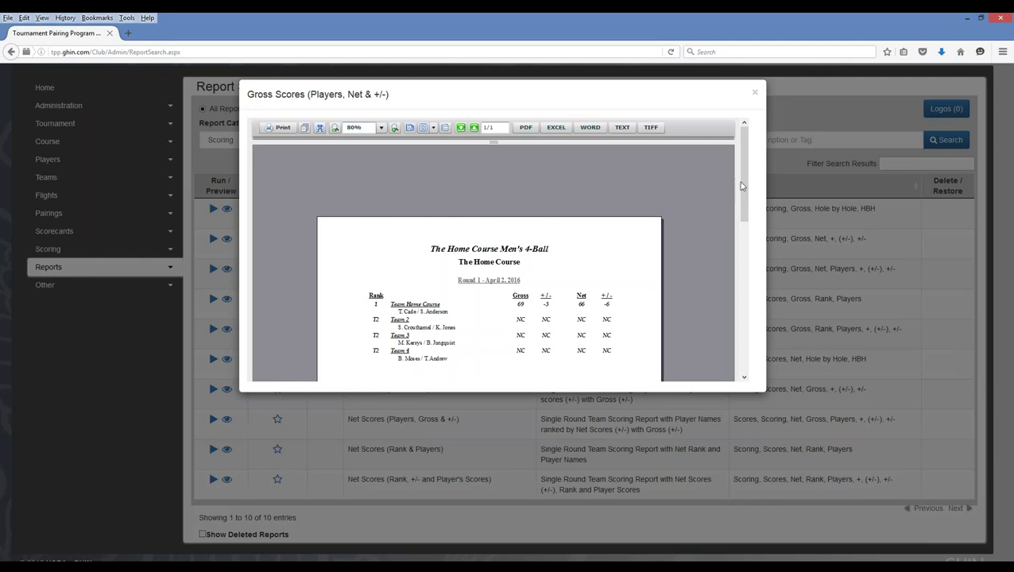
- Scroll through the Gross Scores report and close the report viewer
{"action": "left_click_drag", "start_coordinate": [741, 185], "coordinate": [747, 211]}
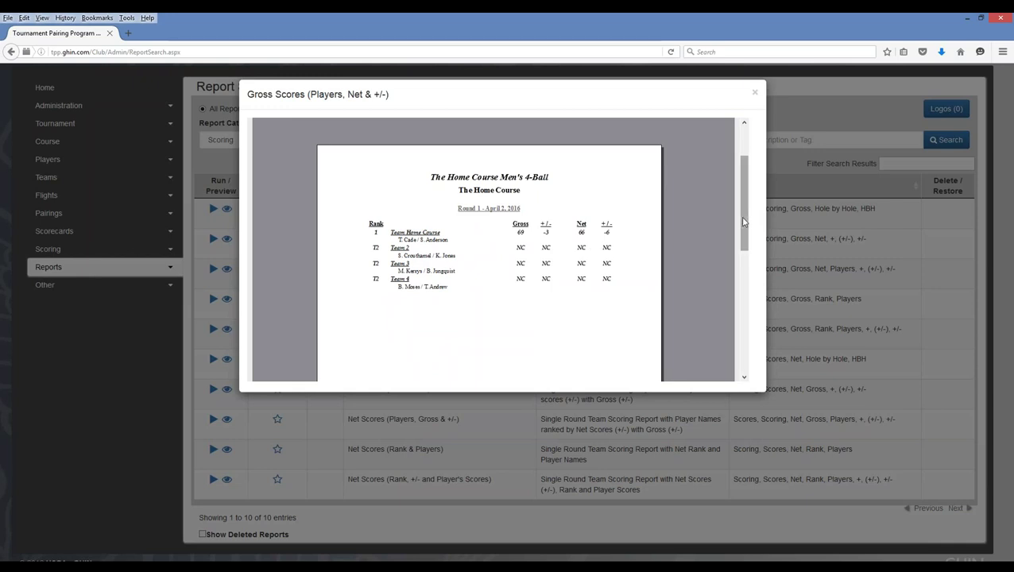
{"action": "scroll", "coordinate": [743, 225], "scroll_direction": "up", "scroll_amount": 2}
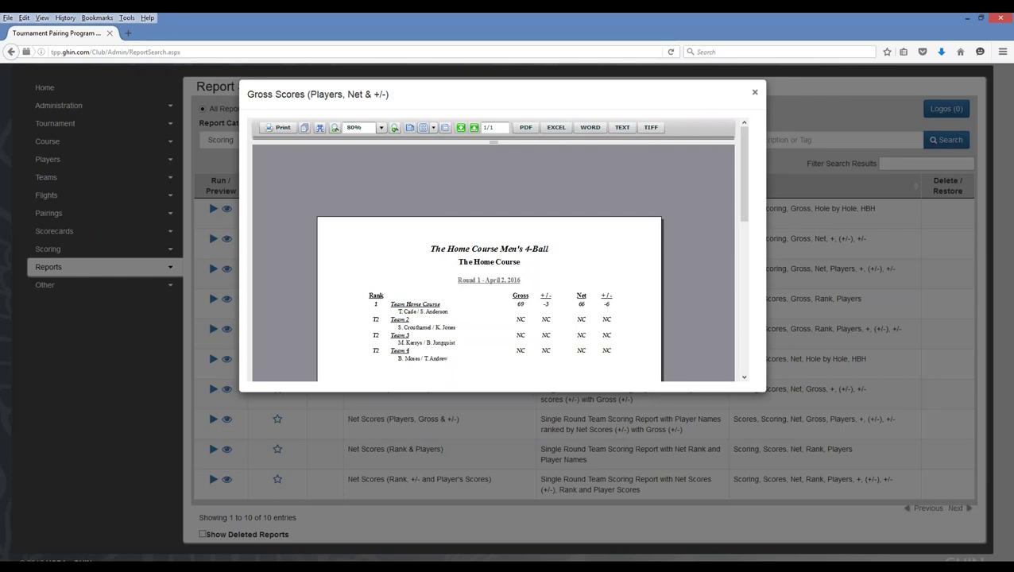
{"action": "left_click", "coordinate": [755, 95]}
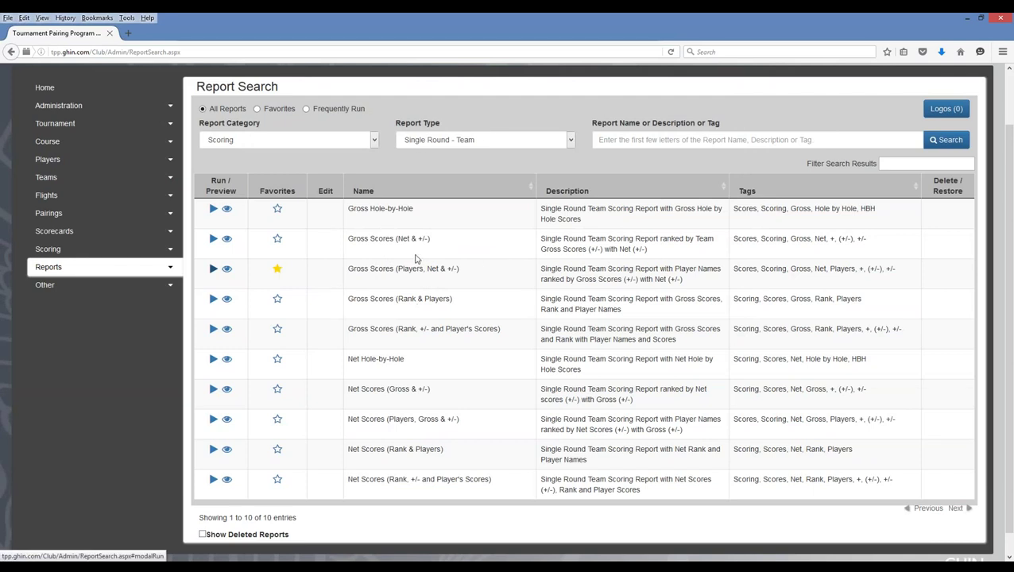
{"action": "left_click", "coordinate": [343, 143]}
- Set Report Category to <All> and search for reports matching 'alpha'
{"action": "left_click", "coordinate": [256, 154]}
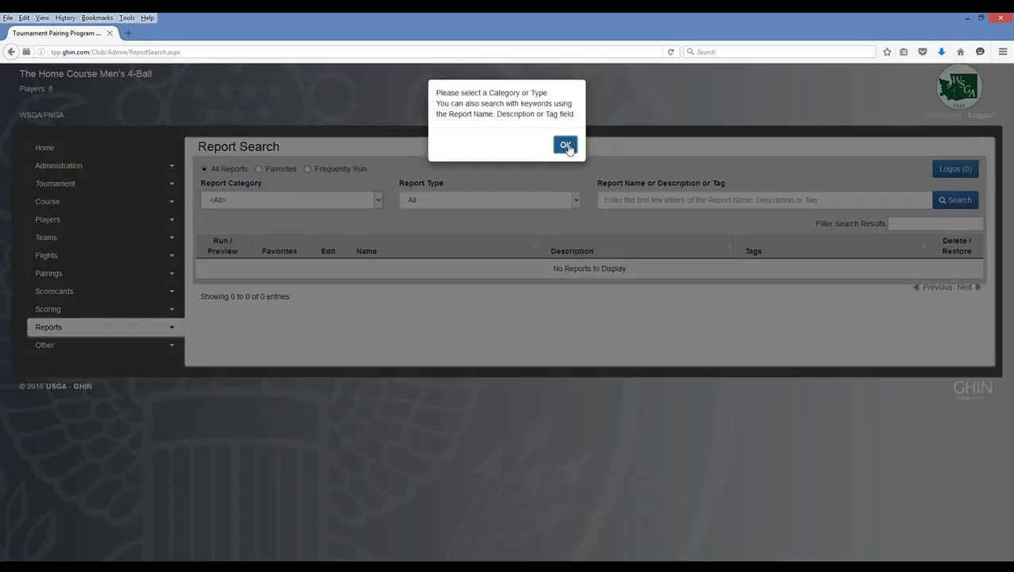
{"action": "left_click", "coordinate": [566, 145]}
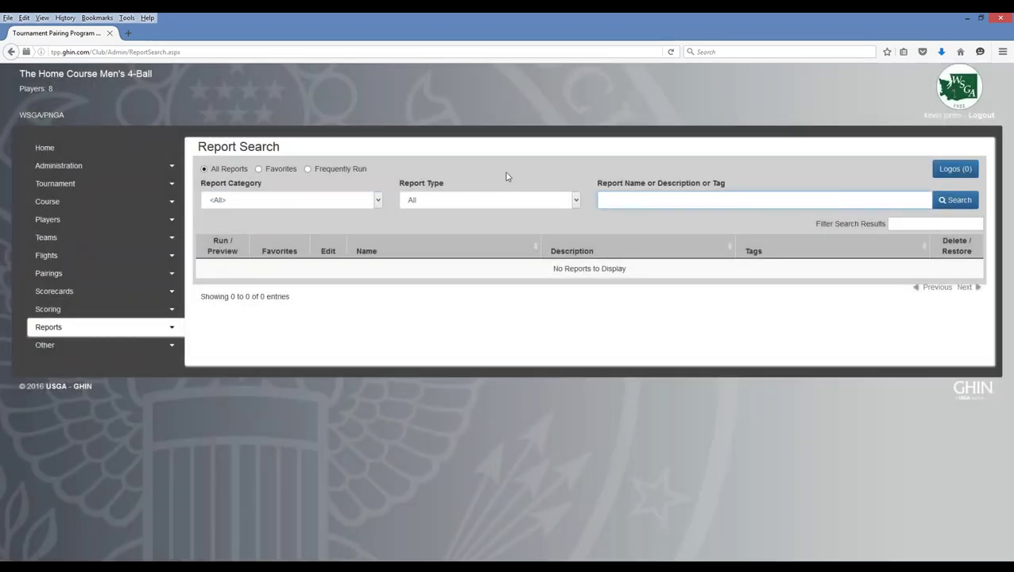
{"action": "type", "text": "alpha"}
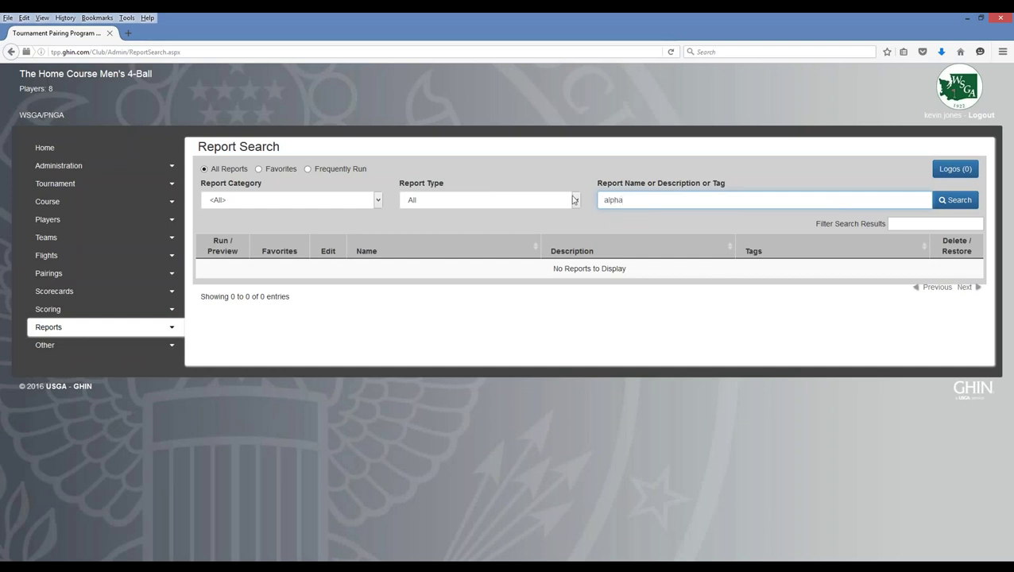
{"action": "left_click", "coordinate": [956, 200]}
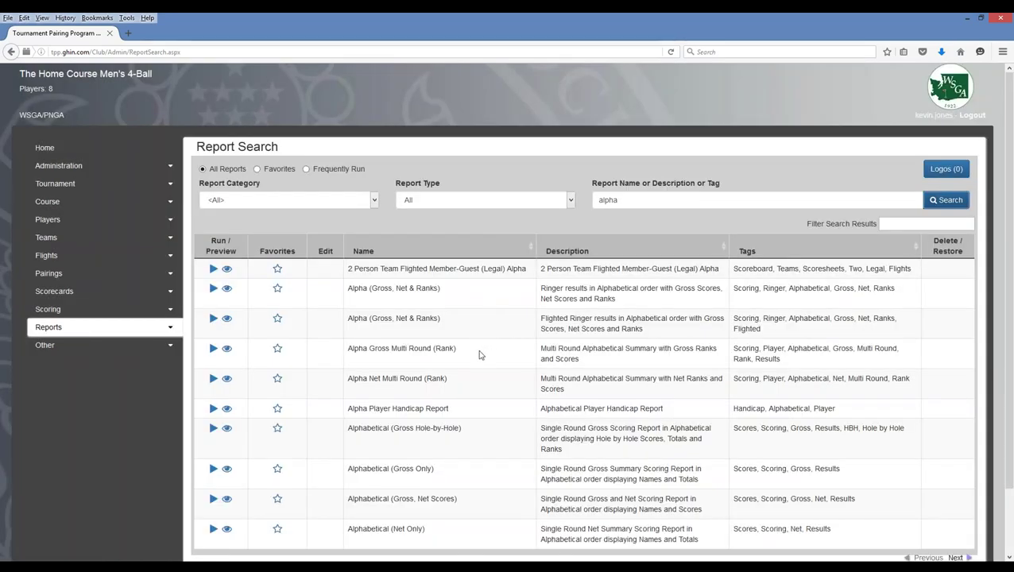
- Review the 19 'alpha' results and bring up Logo Management
{"action": "scroll", "coordinate": [480, 355], "scroll_direction": "down", "scroll_amount": 2}
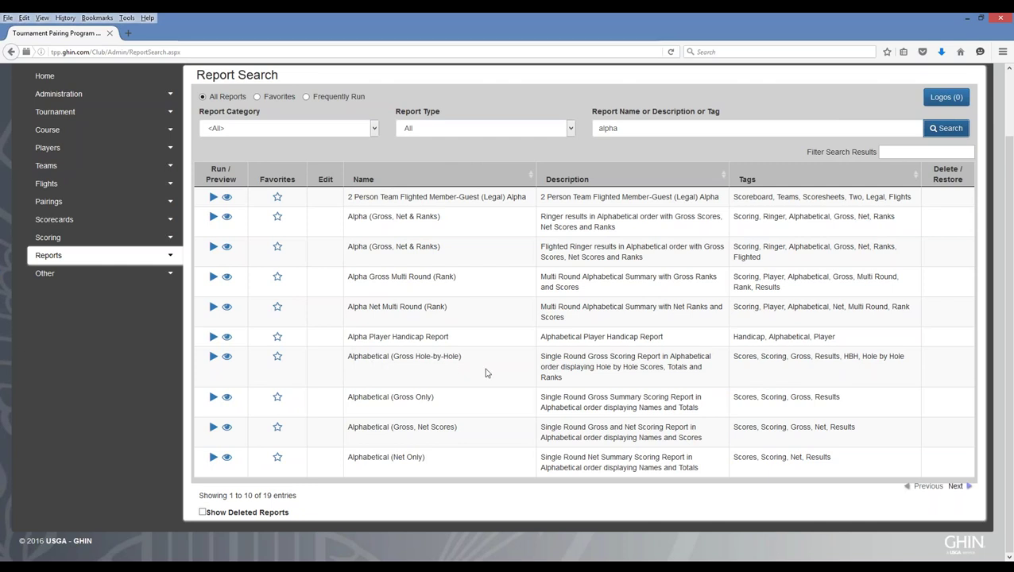
{"action": "scroll", "coordinate": [486, 373], "scroll_direction": "up", "scroll_amount": 2}
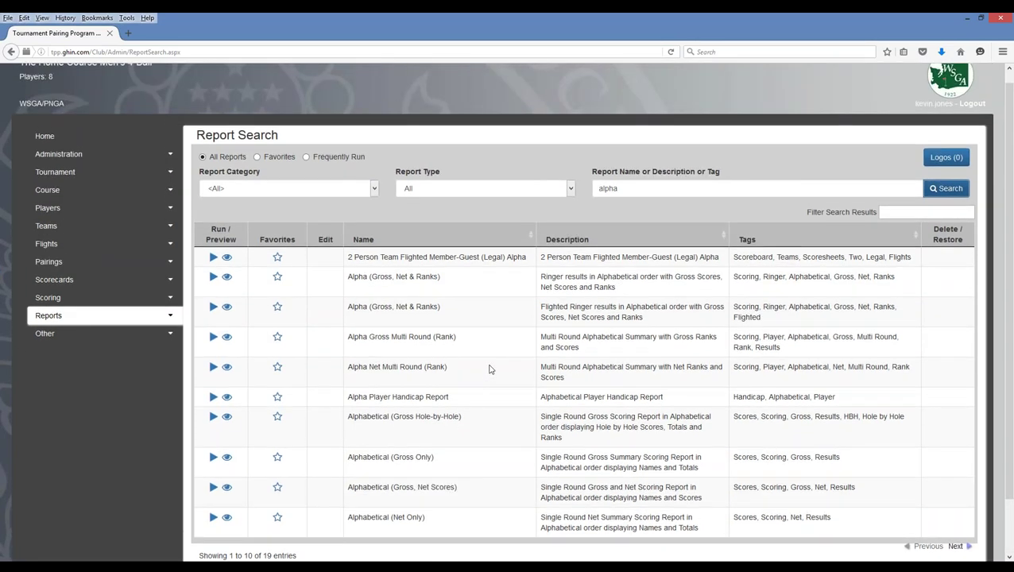
{"action": "left_click", "coordinate": [955, 170]}
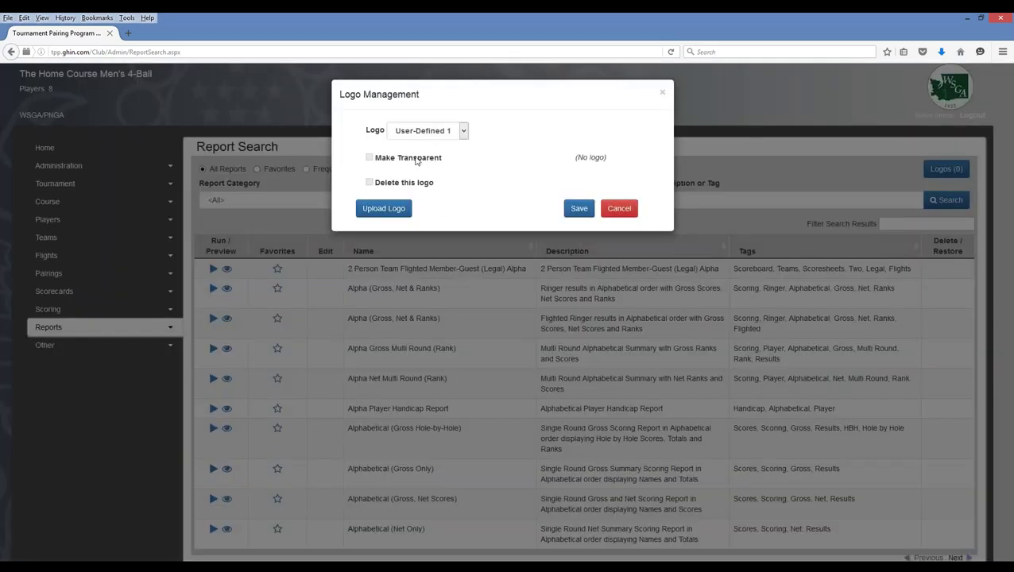
- Cancel Logo Management without saving, keeping the 'alpha' results listed
{"action": "left_click", "coordinate": [620, 209]}
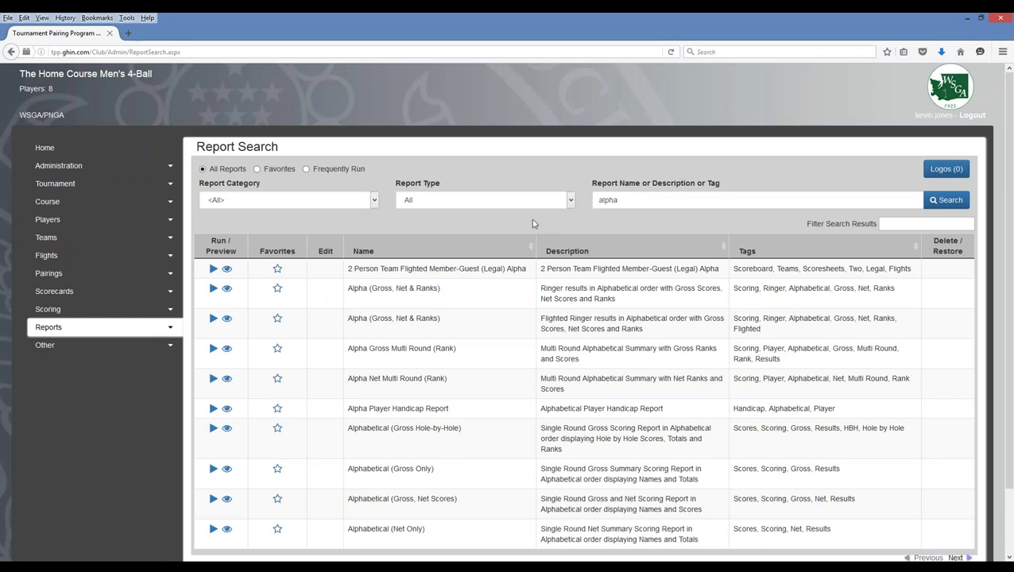
{"action": "left_click", "coordinate": [171, 329]}
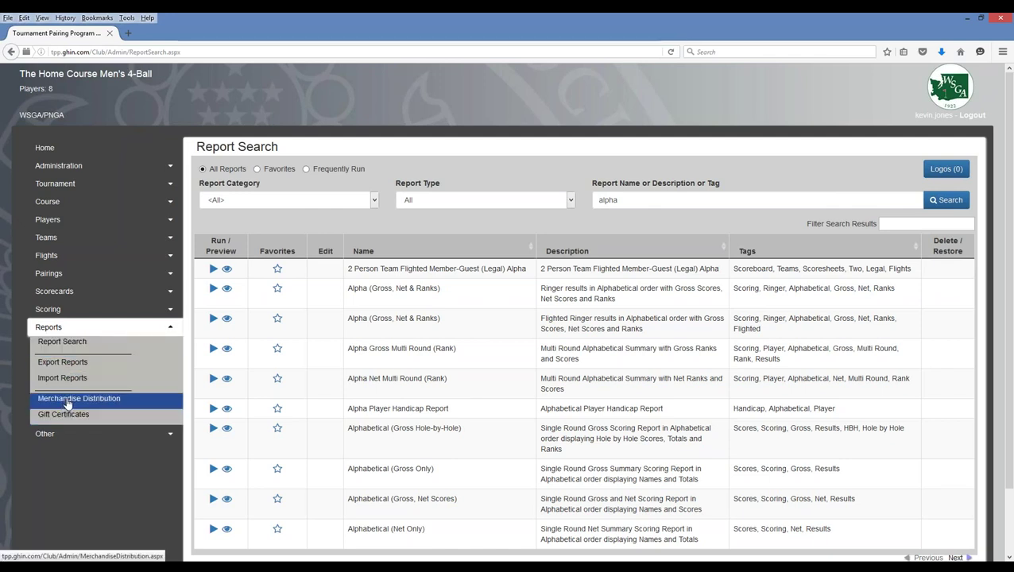
- In Merchandise Distribution, draft a no-template Amount distribution with 3 places, then cancel it
{"action": "left_click", "coordinate": [67, 402]}
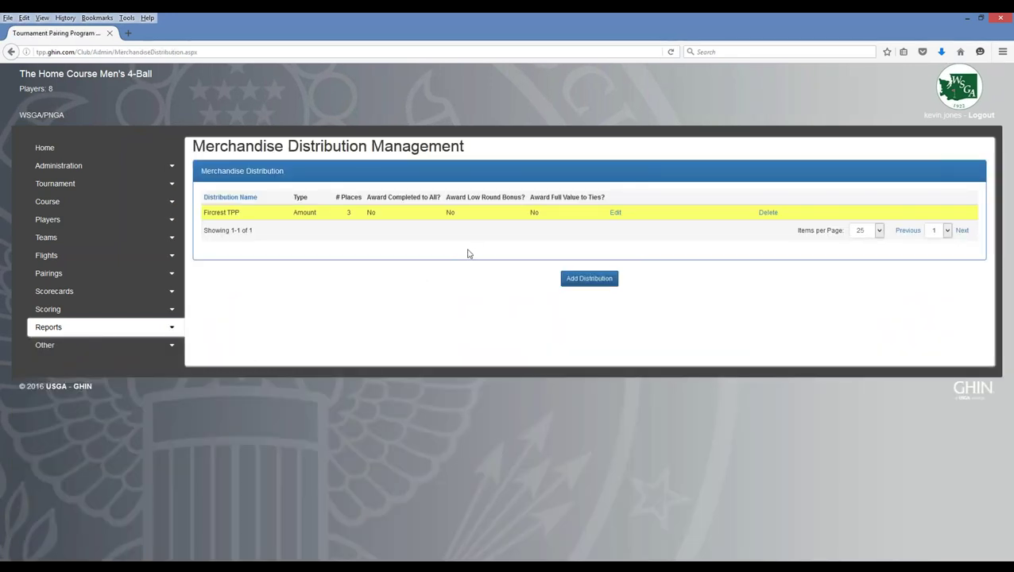
{"action": "left_click", "coordinate": [607, 283]}
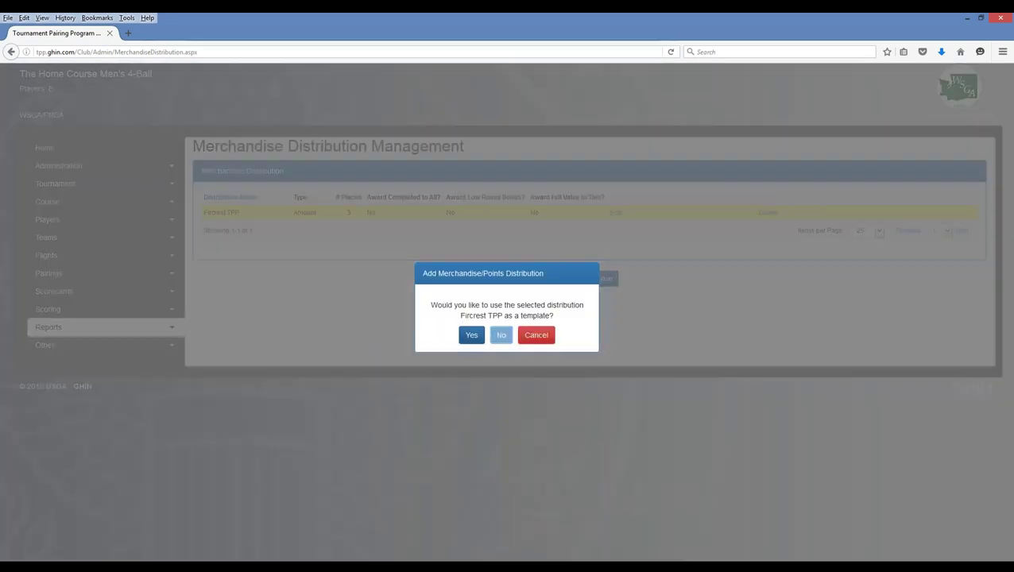
{"action": "left_click", "coordinate": [501, 335]}
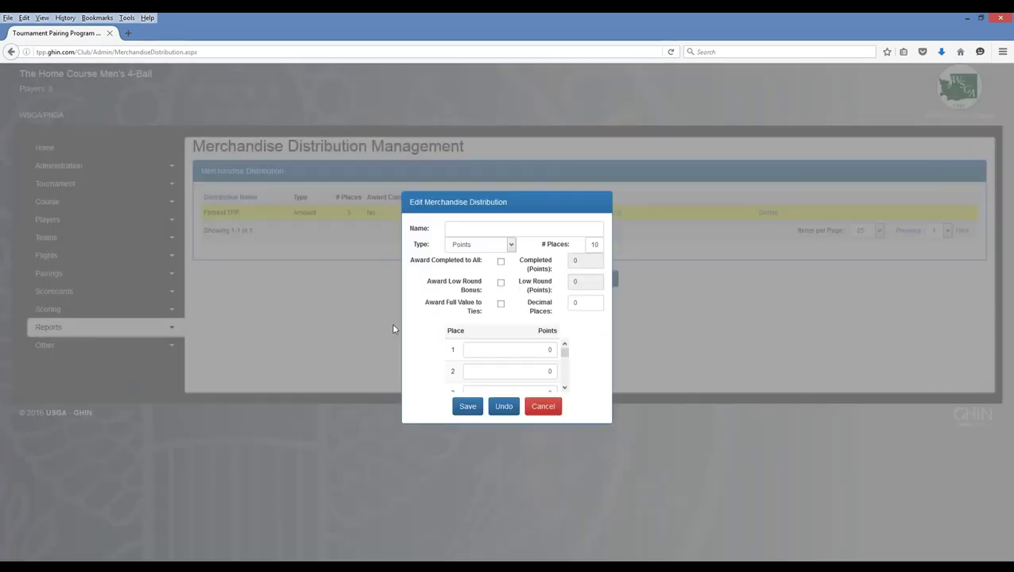
{"action": "left_click", "coordinate": [510, 248]}
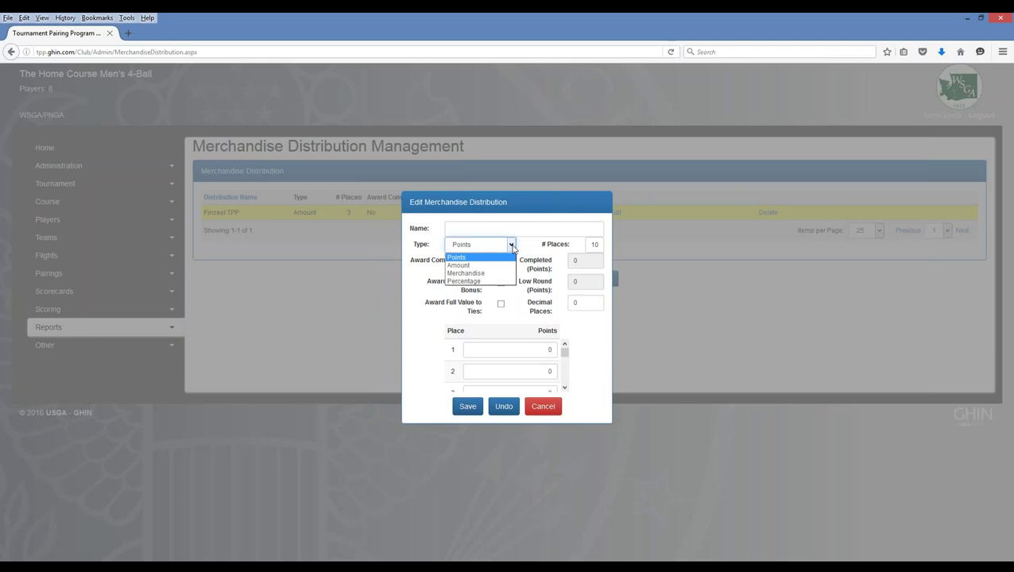
{"action": "left_click", "coordinate": [465, 266]}
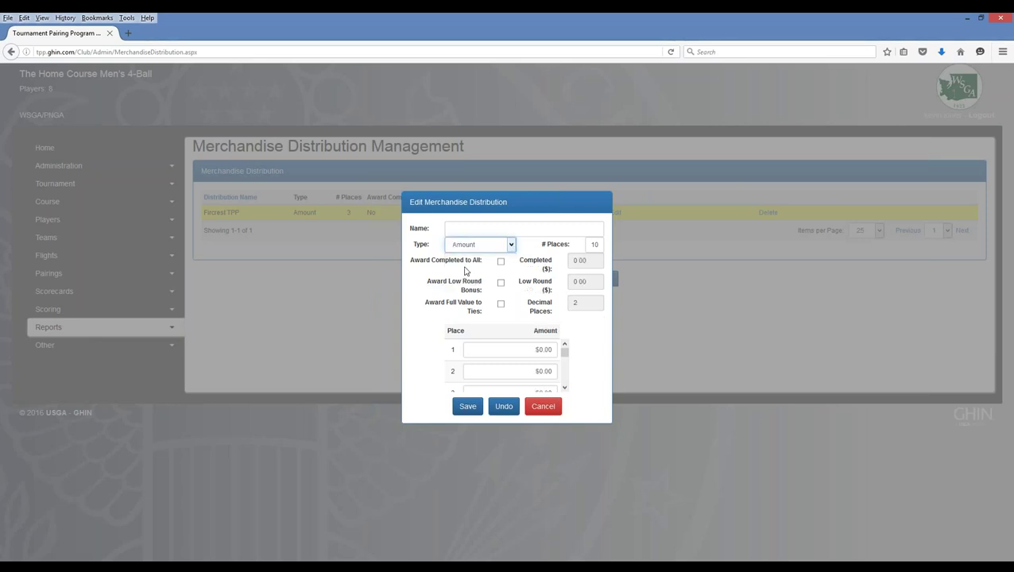
{"action": "left_click", "coordinate": [600, 244]}
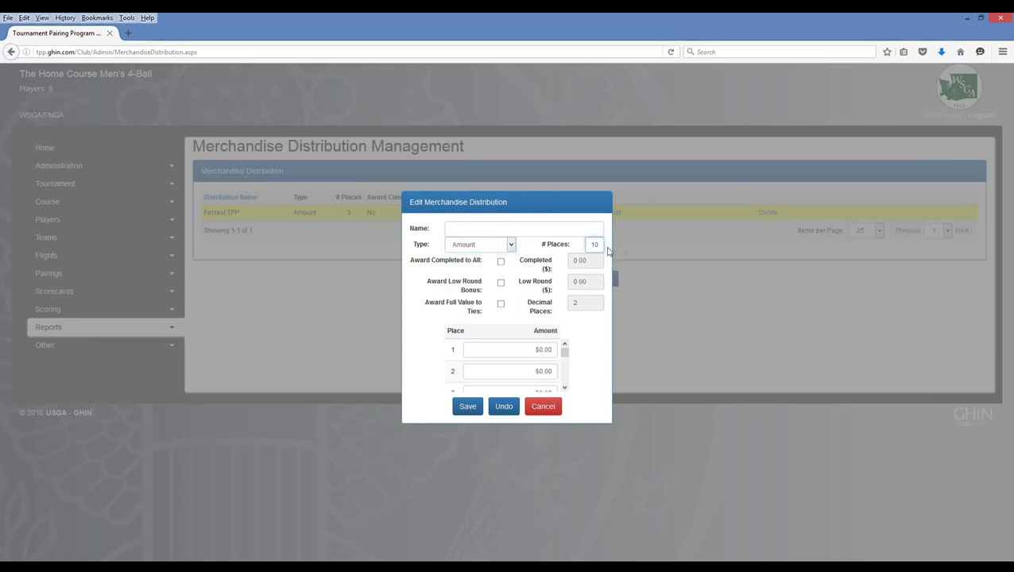
{"action": "left_click", "coordinate": [504, 315]}
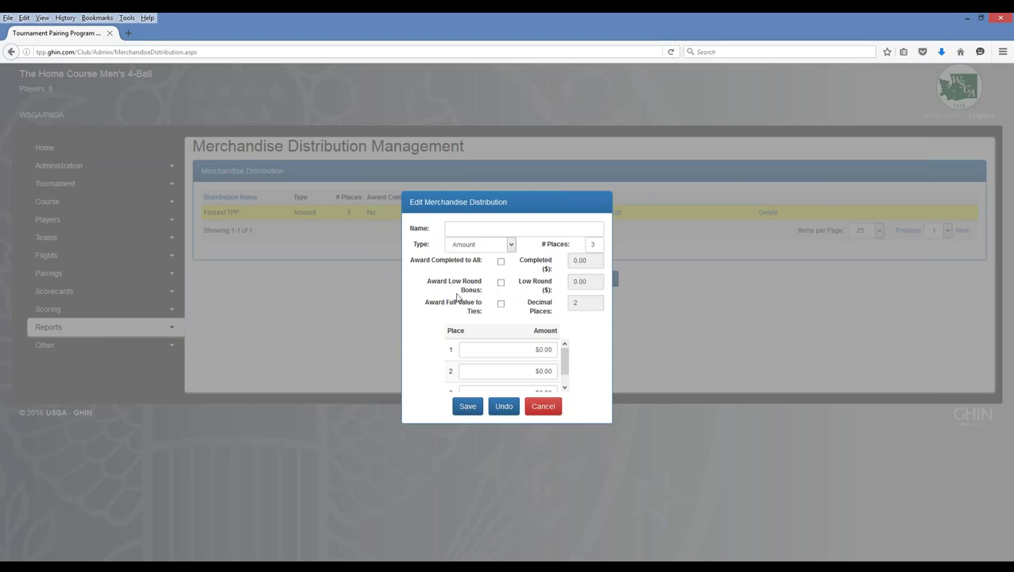
{"action": "left_click", "coordinate": [543, 406]}
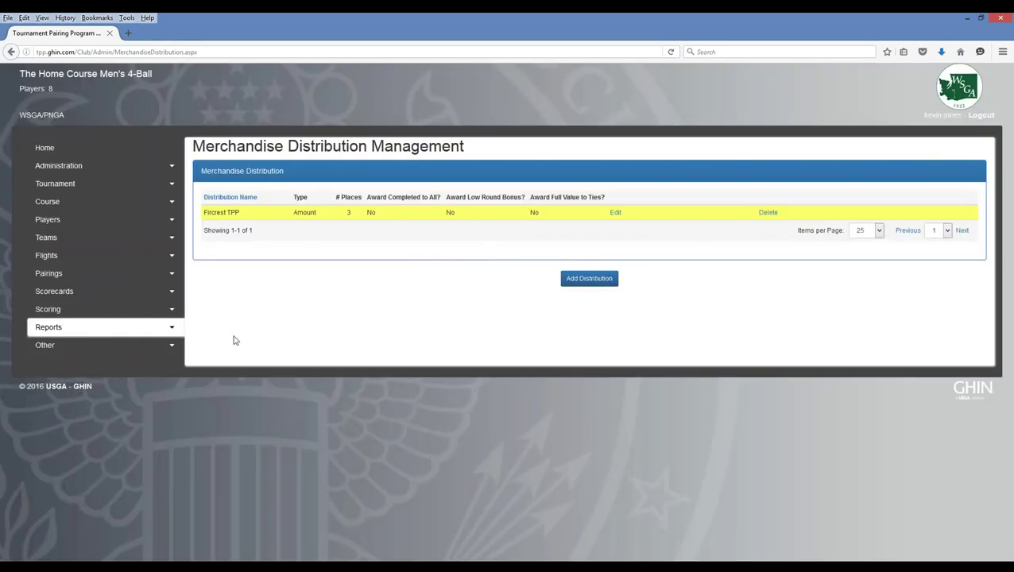
{"action": "left_click", "coordinate": [136, 328]}
- Filter Report Search to the Scoring category and Merchandise - Team report type
{"action": "left_click", "coordinate": [104, 340]}
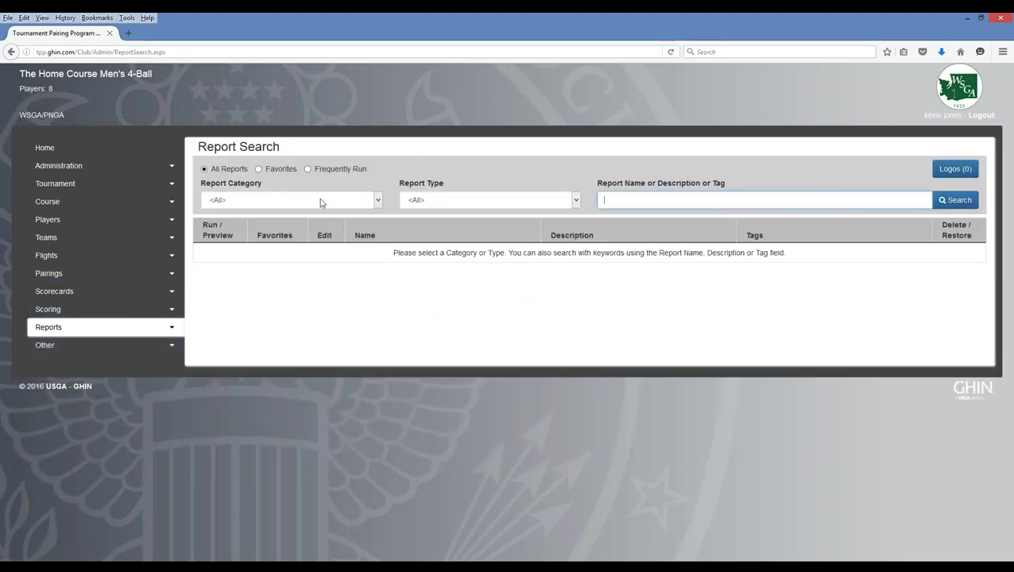
{"action": "left_click", "coordinate": [319, 200]}
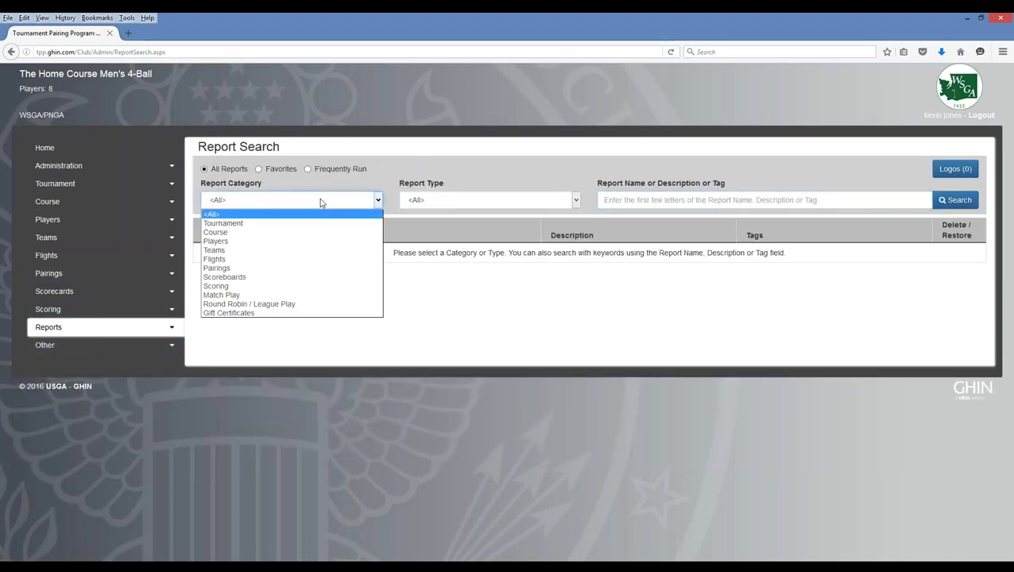
{"action": "left_click", "coordinate": [215, 286]}
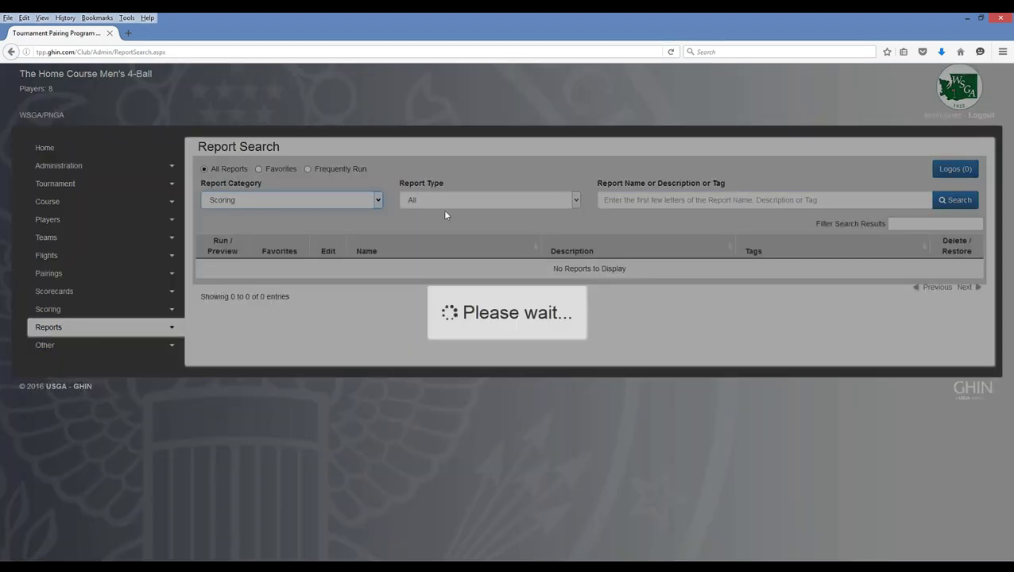
{"action": "left_click", "coordinate": [445, 203]}
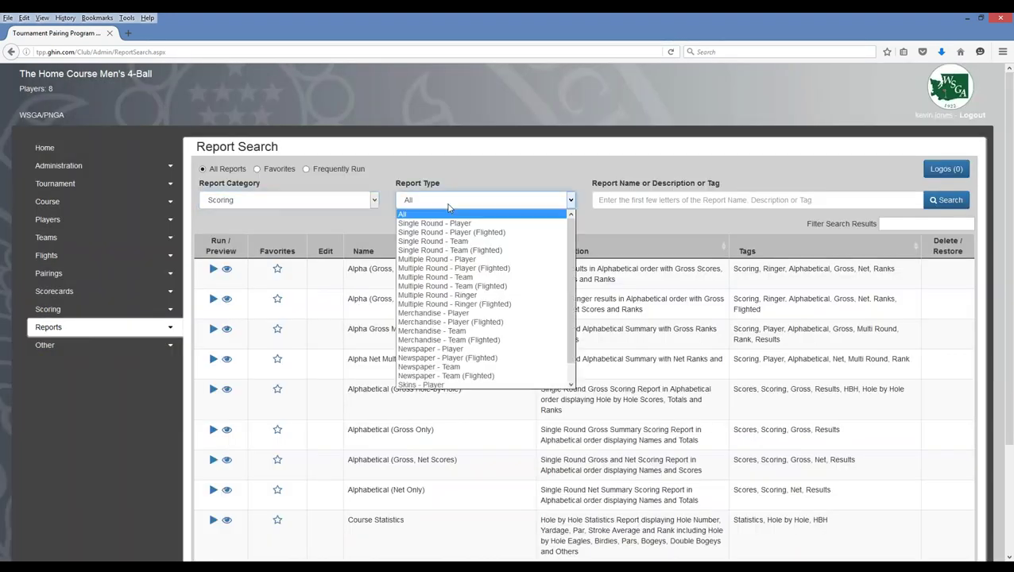
{"action": "left_click", "coordinate": [421, 330]}
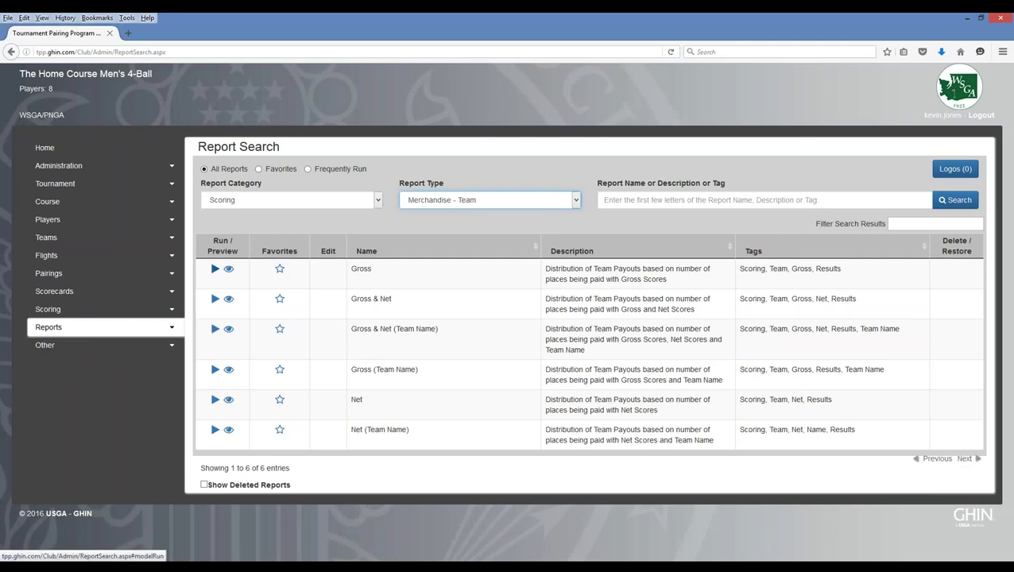
{"action": "left_click", "coordinate": [215, 269]}
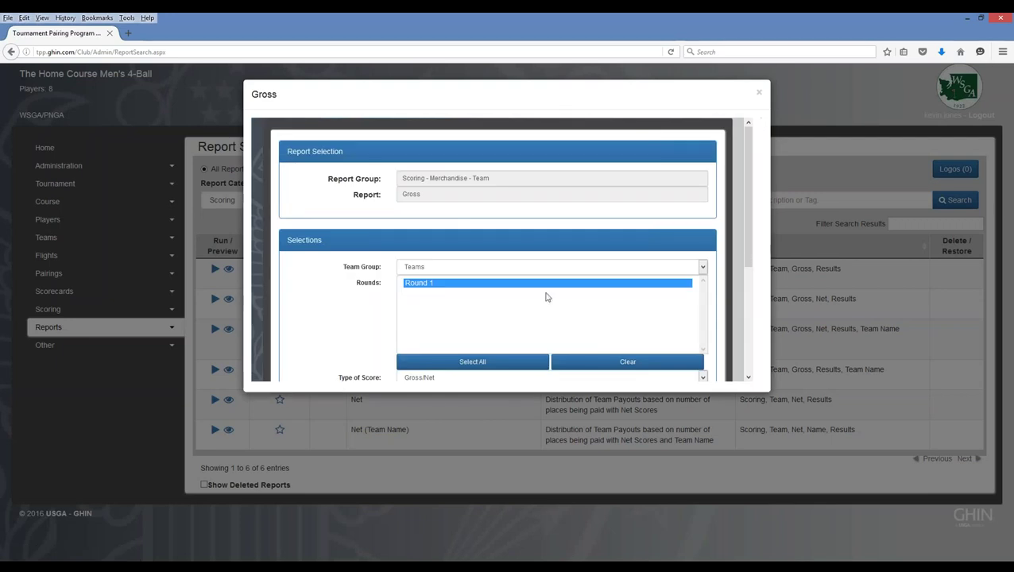
{"action": "left_click_drag", "start_coordinate": [753, 225], "coordinate": [749, 294]}
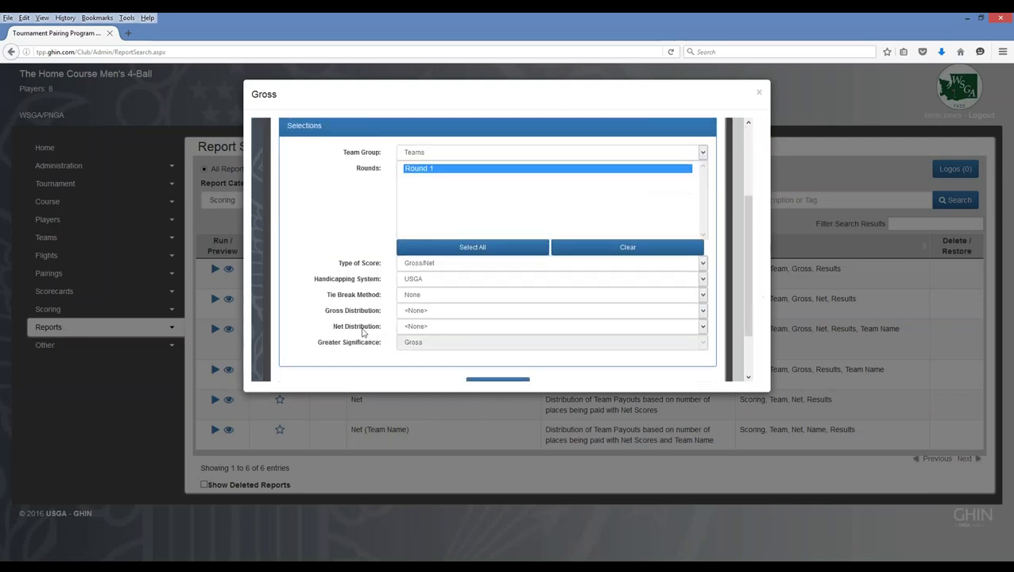
{"action": "left_click", "coordinate": [442, 311]}
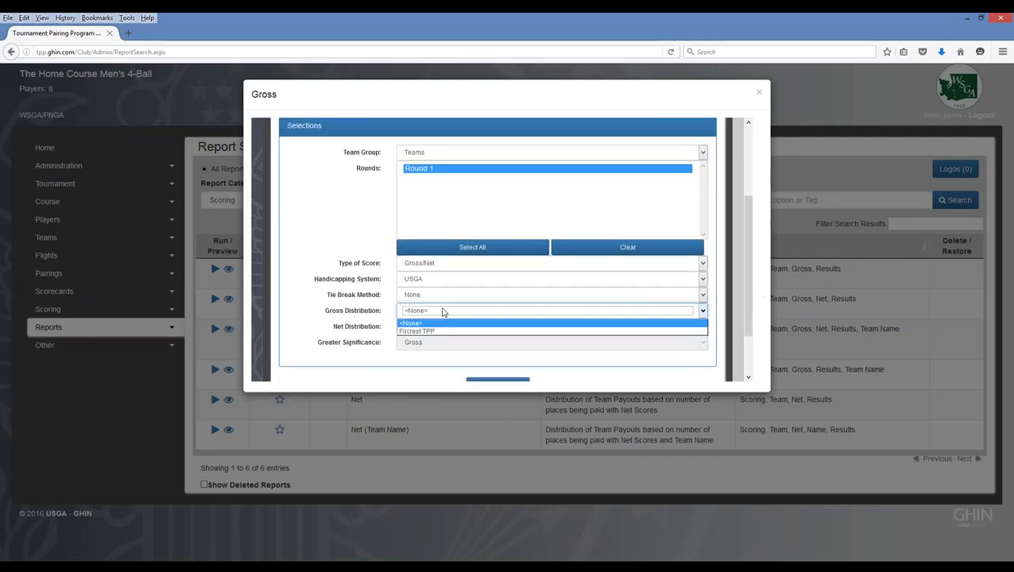
{"action": "left_click", "coordinate": [337, 318]}
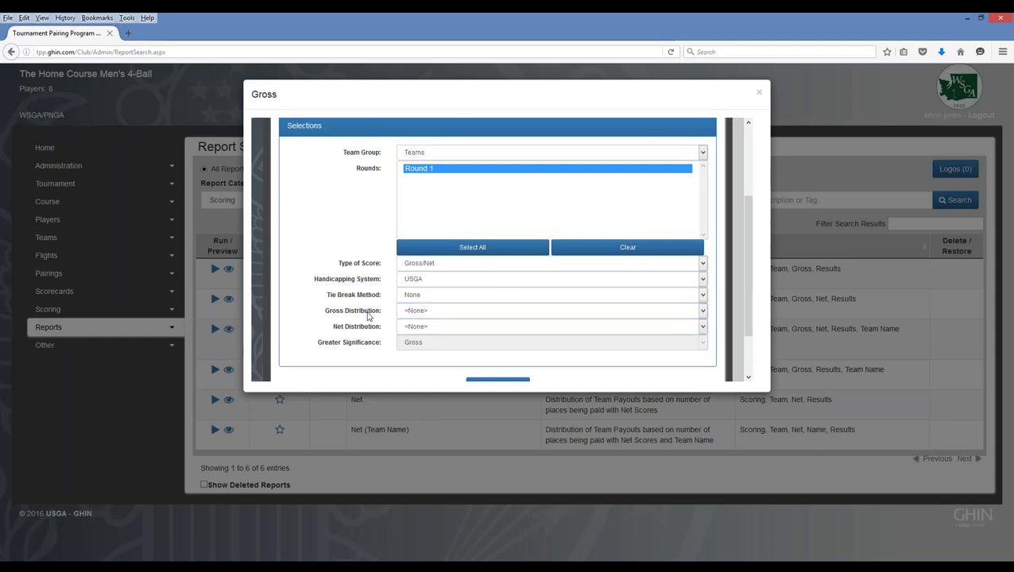
{"action": "left_click", "coordinate": [417, 314]}
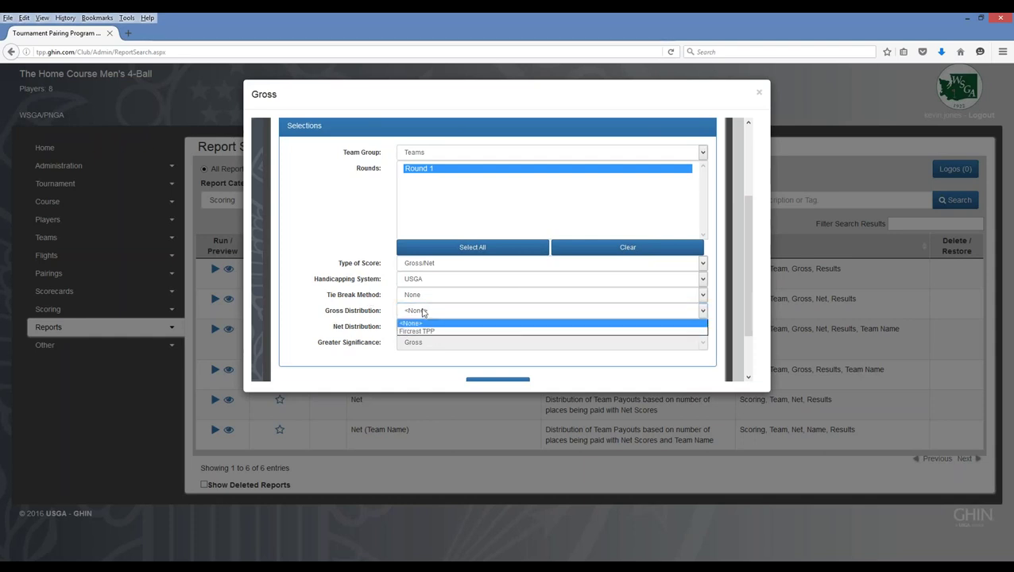
{"action": "left_click", "coordinate": [358, 321]}
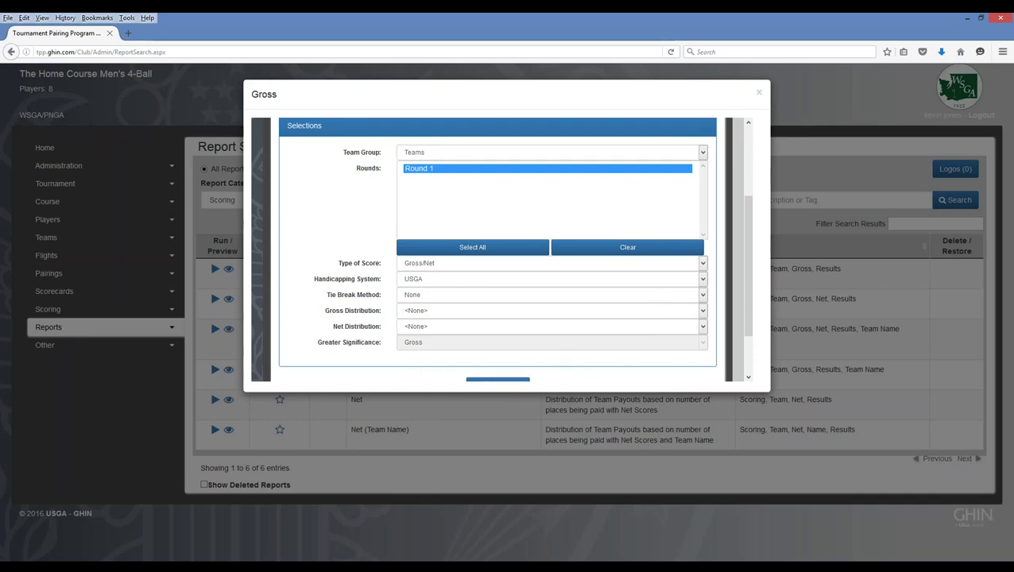
{"action": "left_click", "coordinate": [761, 94]}
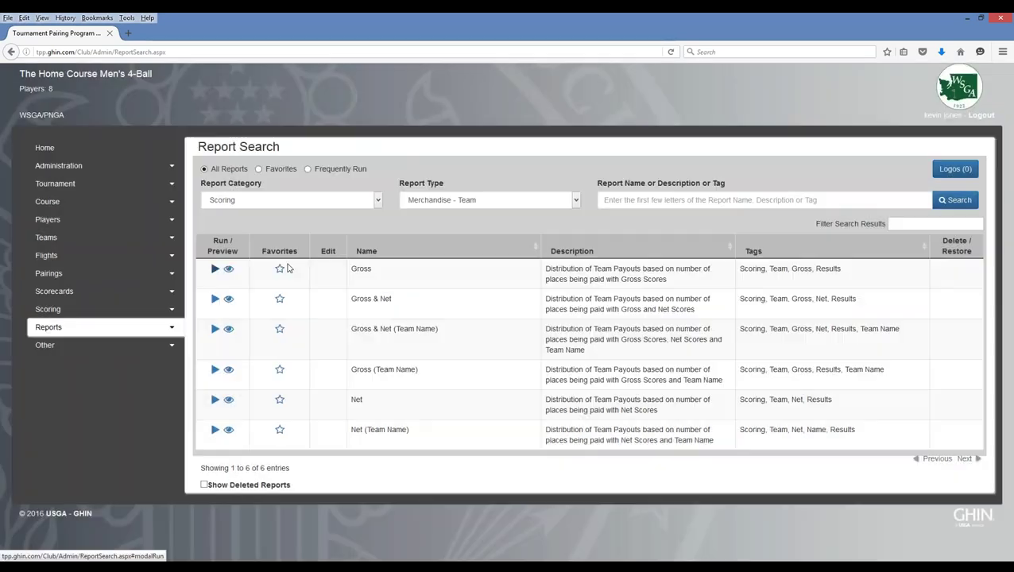
- Open the OnCourse Users page via Other > OnCourse in the sidebar
{"action": "left_click", "coordinate": [171, 333]}
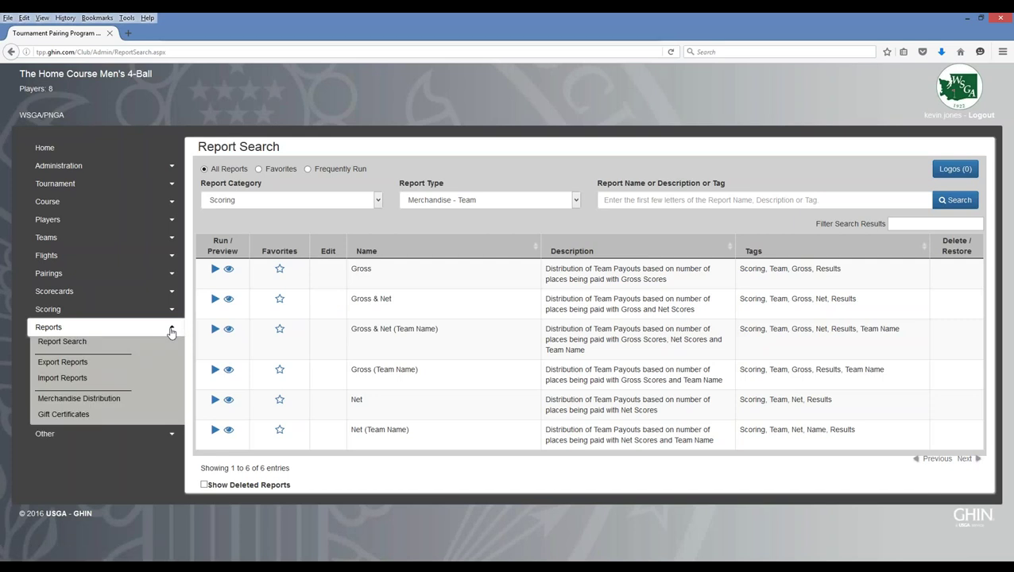
{"action": "left_click", "coordinate": [170, 332]}
{"action": "left_click", "coordinate": [173, 348]}
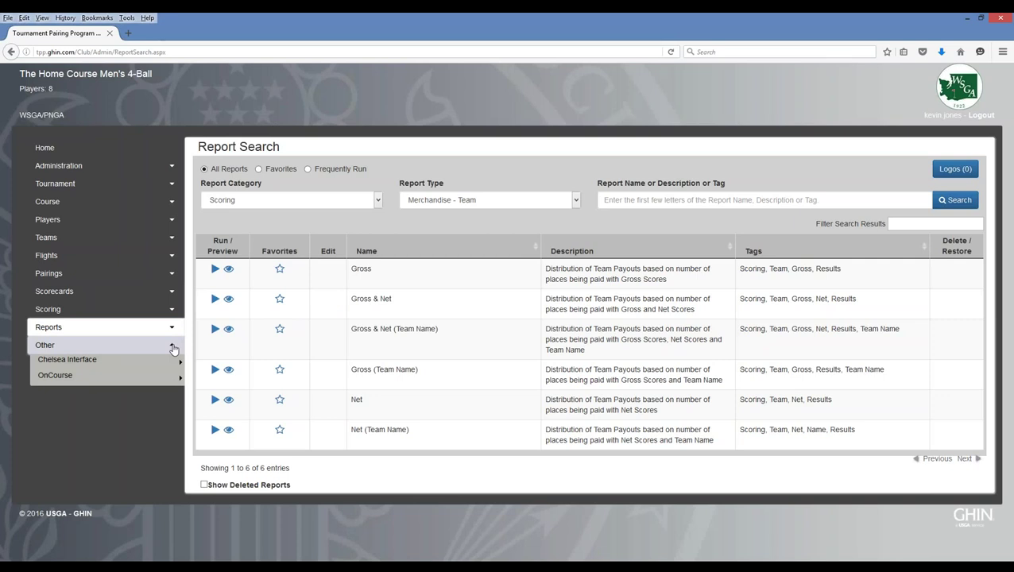
{"action": "mouse_move", "coordinate": [61, 379]}
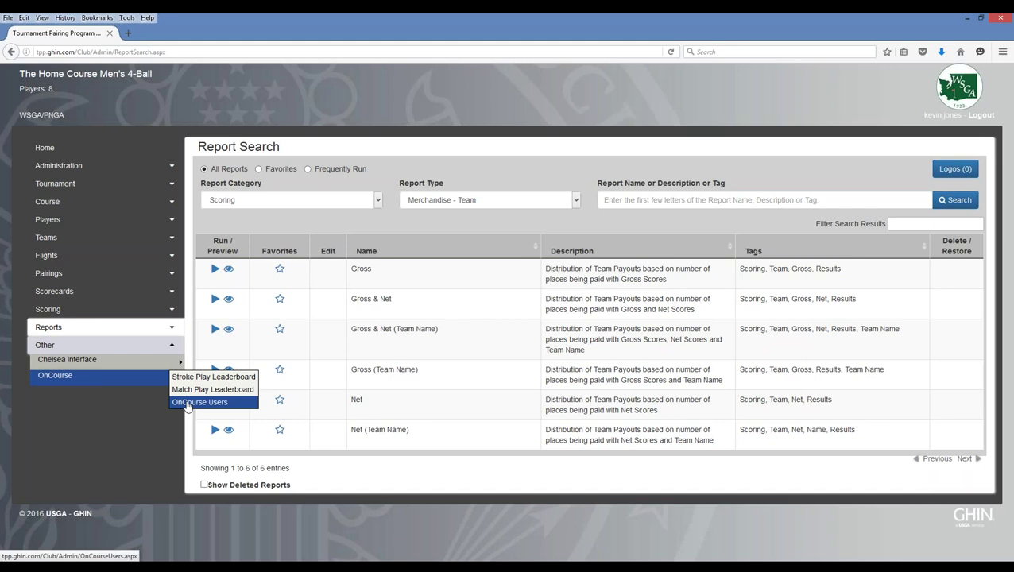
{"action": "left_click", "coordinate": [199, 403]}
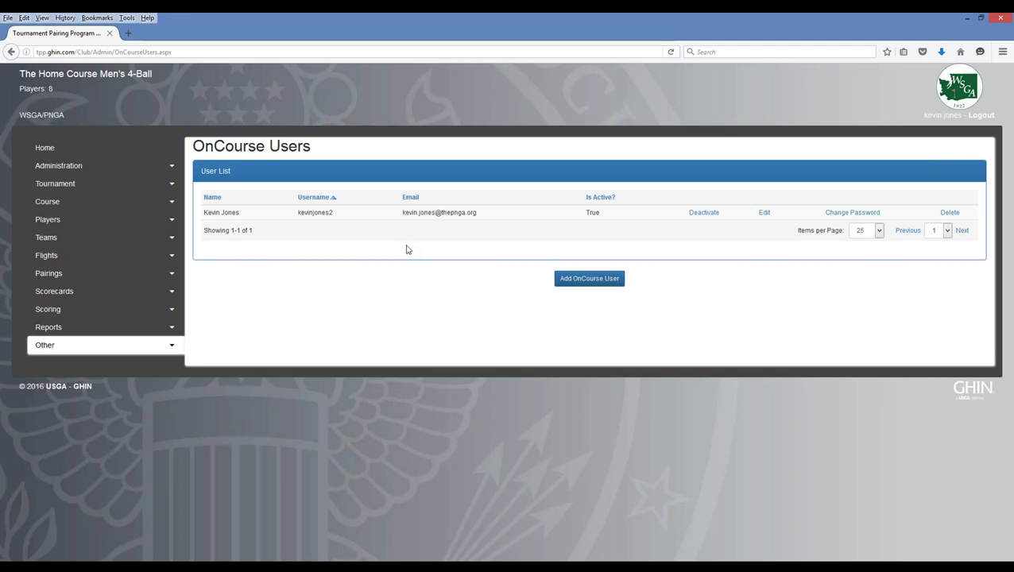
{"action": "left_click", "coordinate": [171, 348]}
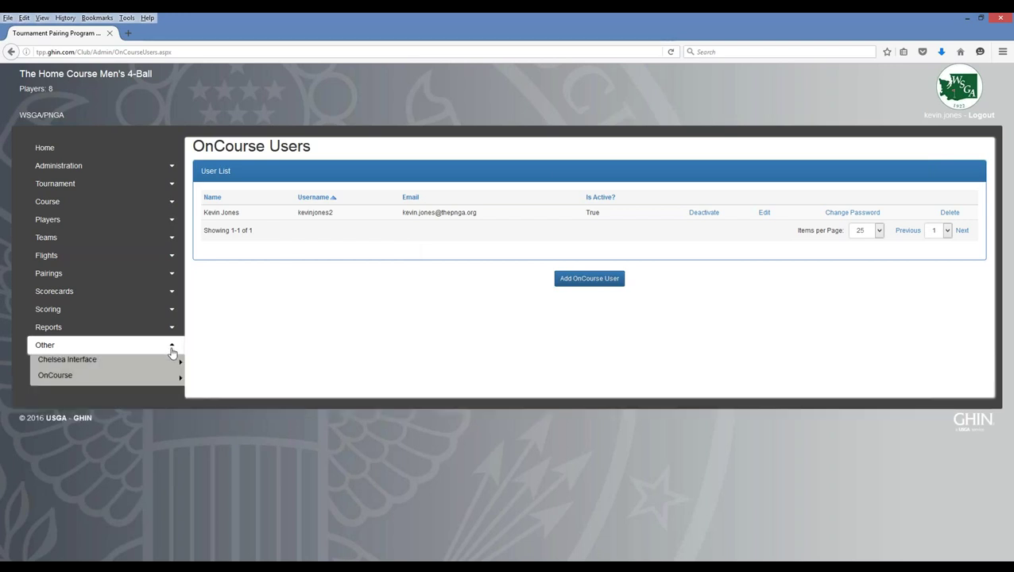
{"action": "left_click", "coordinate": [173, 350]}
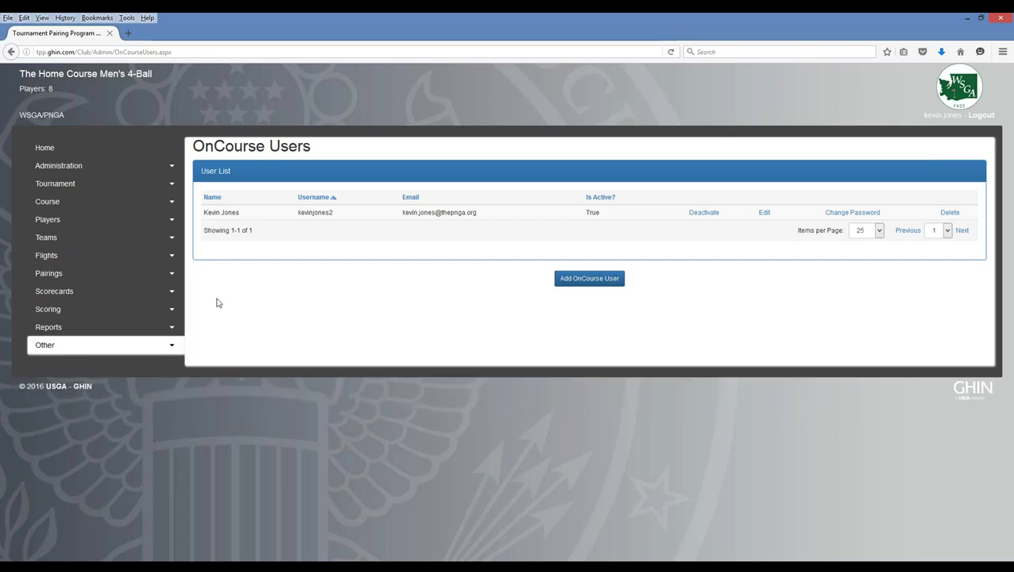